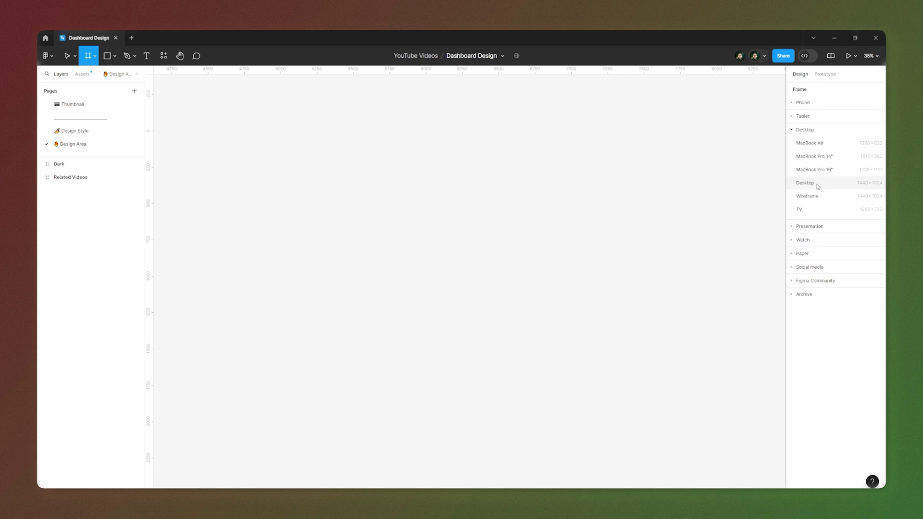
# Create a 1440 × 1024 Desktop frame from the presets and rename it Dashboard.
pyautogui.click(816, 186)
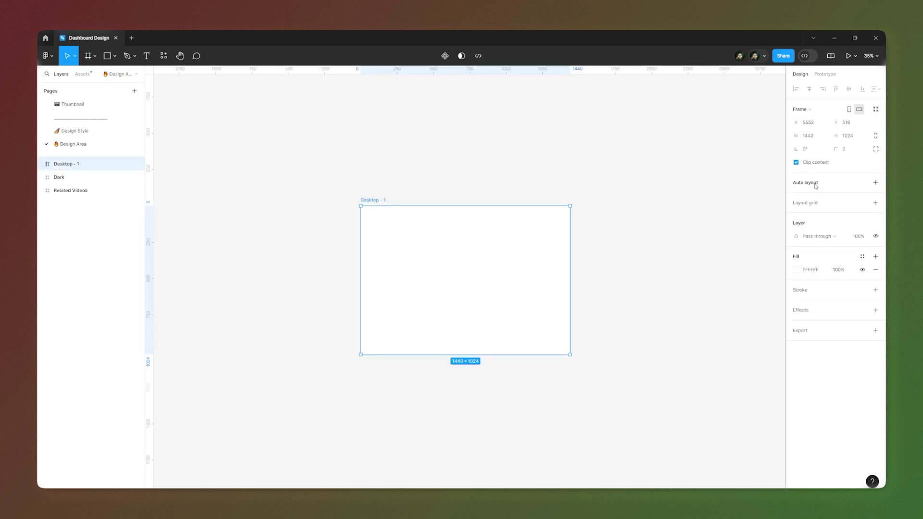
pyautogui.scroll(-1, 480, 251)
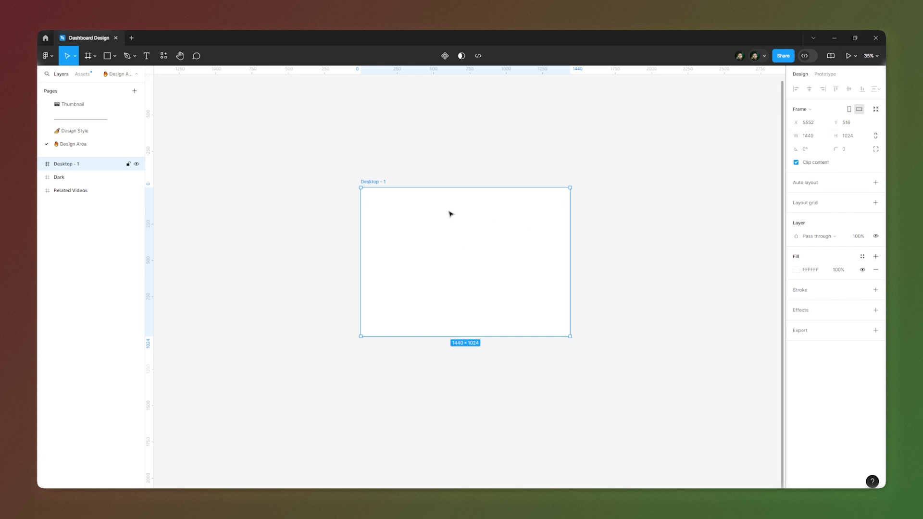
pyautogui.doubleClick(376, 179)
pyautogui.write('Dashboard')
pyautogui.press('Return')
pyautogui.click(476, 149)
# Set the Dashboard frame's fill colour to 1D1D1D.
pyautogui.scroll(5, 446, 281)
pyautogui.scroll(2, 547, 179)
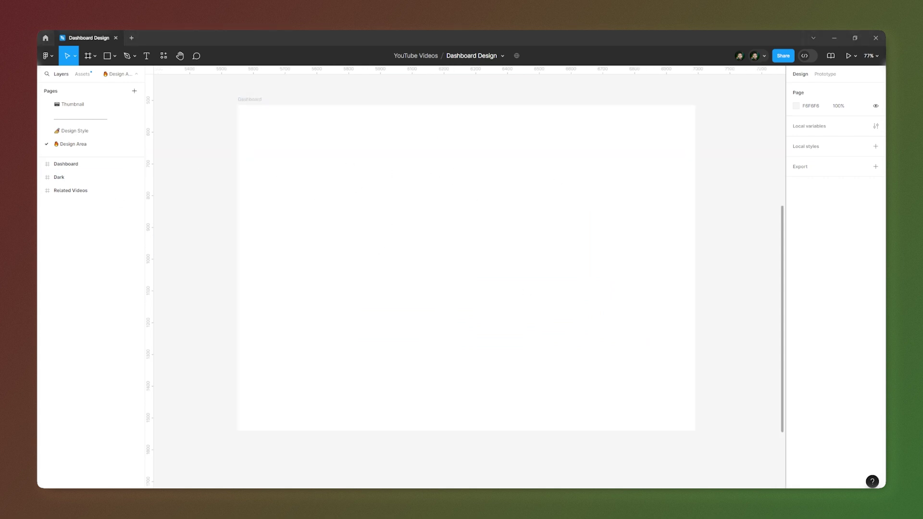
pyautogui.click(651, 118)
pyautogui.click(819, 270)
pyautogui.write('1d1d1d')
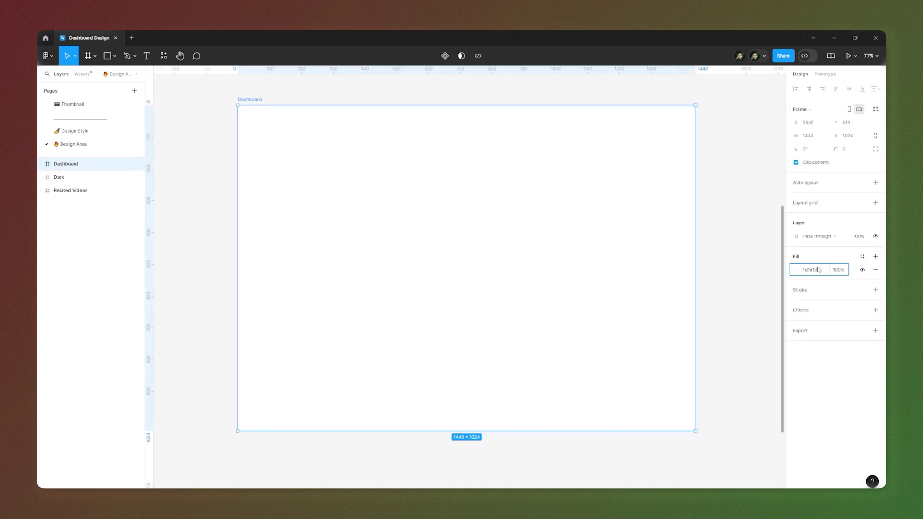
pyautogui.press('Return')
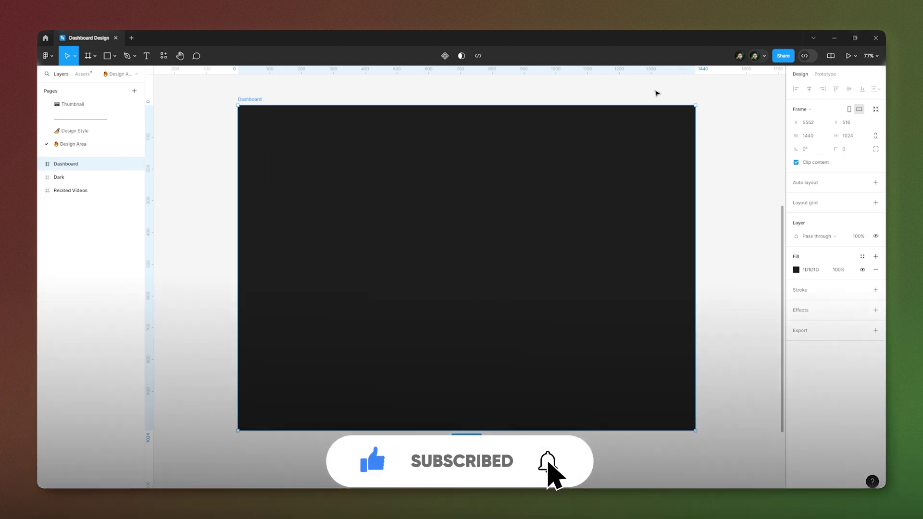
# Round the Dashboard frame's corners with a radius of 36.
pyautogui.scroll(10, 698, 96)
pyautogui.scroll(-10, 681, 140)
pyautogui.scroll(3, 653, 204)
pyautogui.scroll(-2, 654, 205)
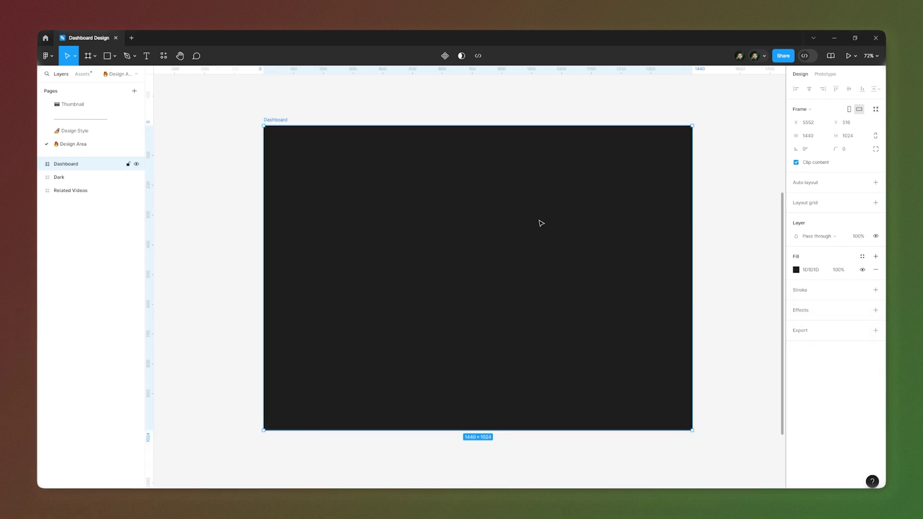
pyautogui.click(853, 153)
pyautogui.write('3')
pyautogui.press('Return')
pyautogui.click(745, 171)
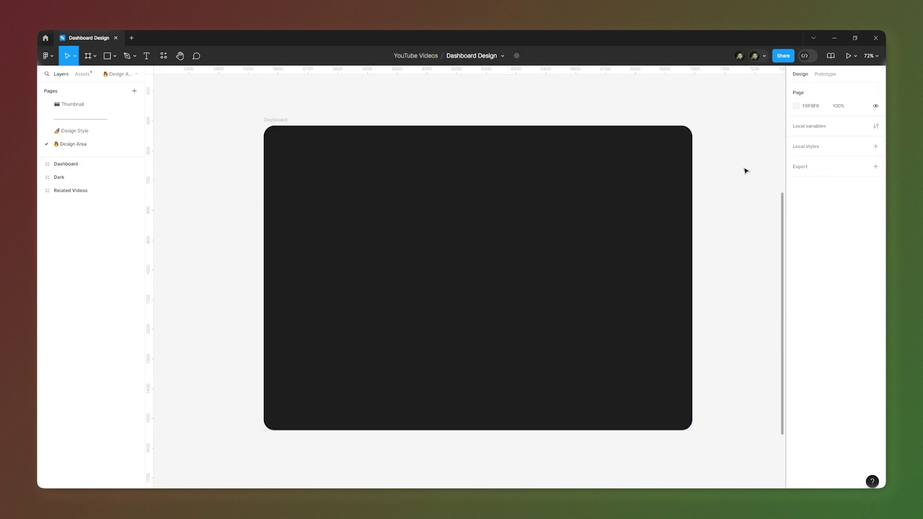
# Draw a vertical rectangle about 125 × 835 inside the Dashboard frame along its left edge.
pyautogui.click(328, 168)
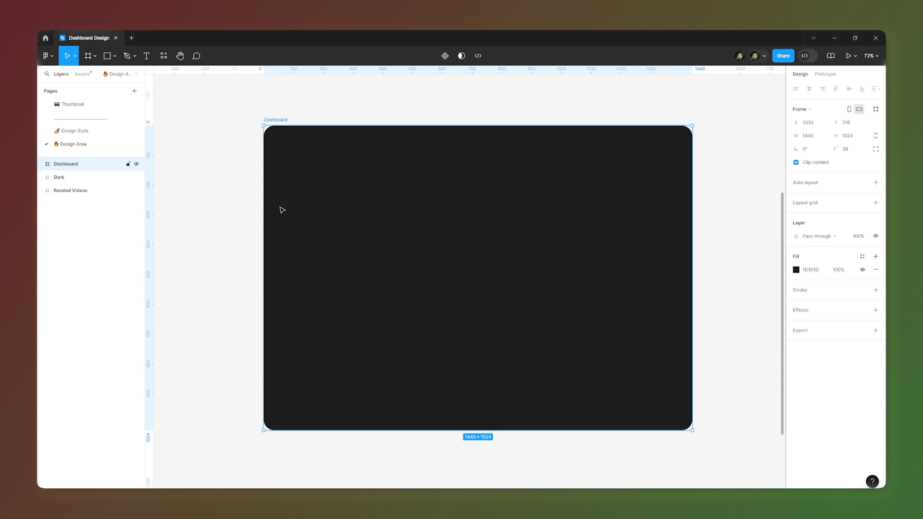
pyautogui.click(115, 56)
pyautogui.click(96, 74)
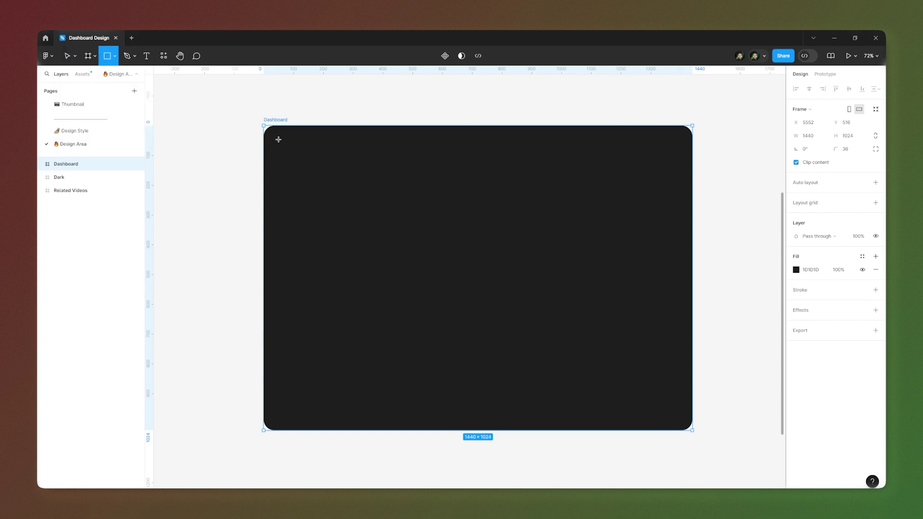
pyautogui.moveTo(278, 139); pyautogui.dragTo(315, 387)
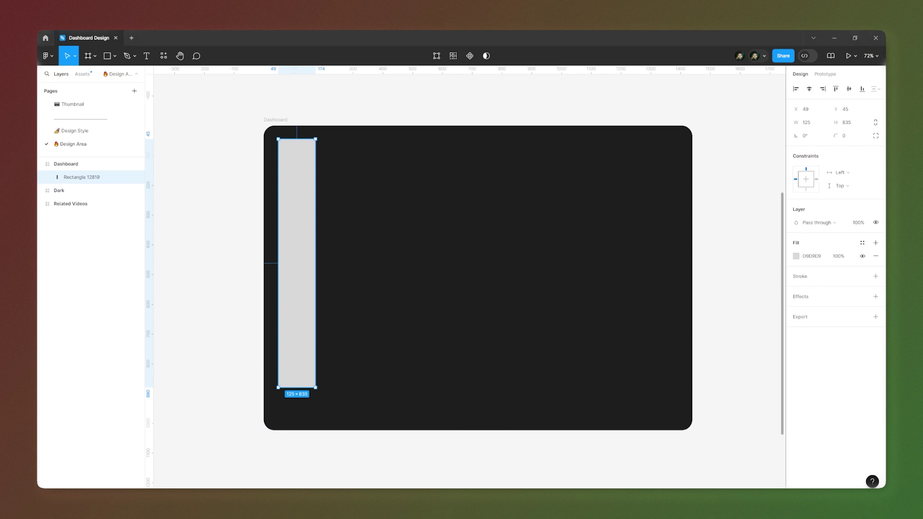
# Resize the vertical rectangle to a width of 48 and a height of 984.
pyautogui.click(814, 124)
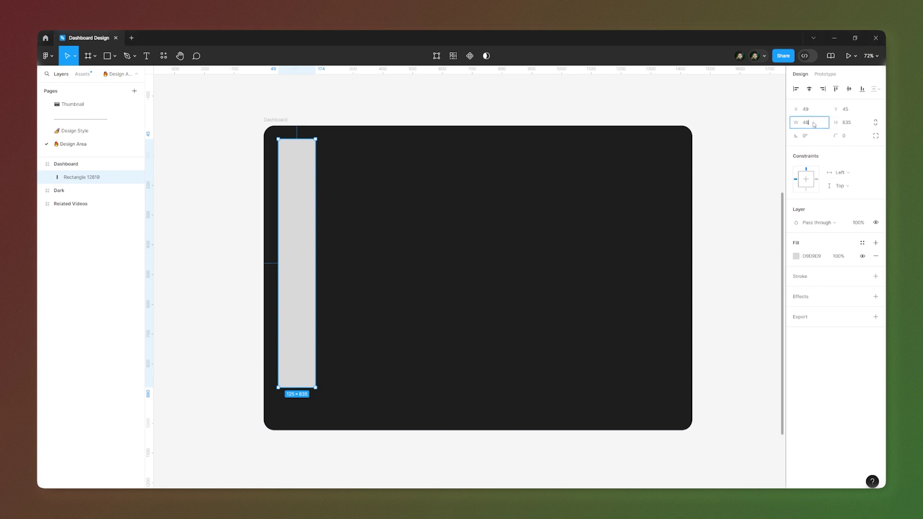
pyautogui.press('Return')
pyautogui.moveTo(835, 121); pyautogui.dragTo(854, 125)
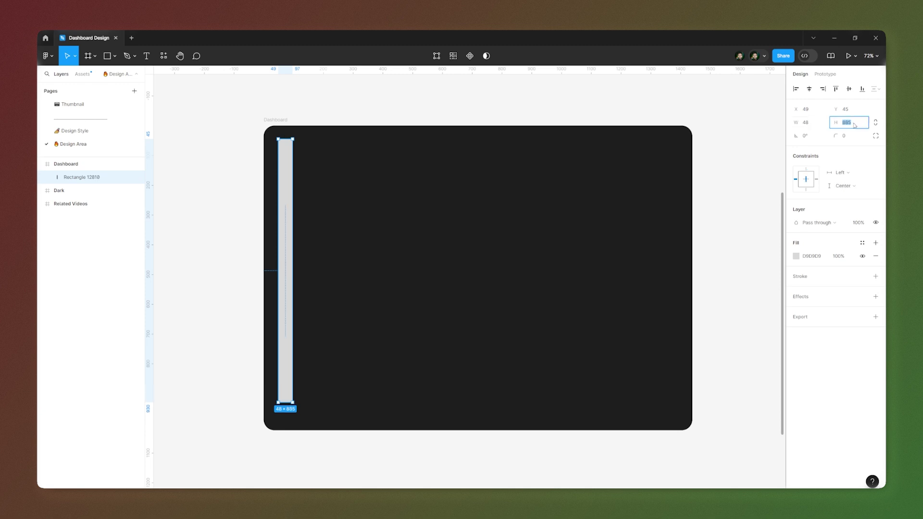
pyautogui.write('984')
pyautogui.press('Return')
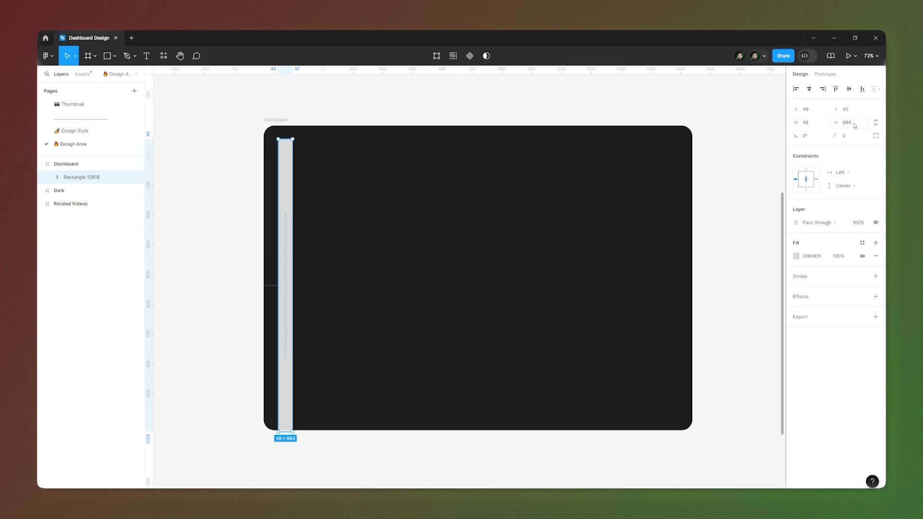
# Position the vertical rectangle at X 20 and Y 20 inside the Dashboard frame.
pyautogui.moveTo(836, 109); pyautogui.dragTo(824, 109)
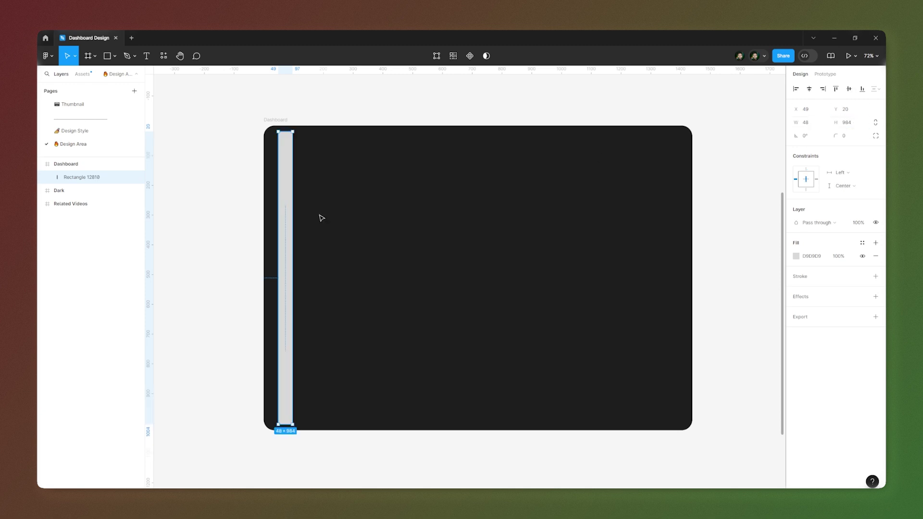
pyautogui.press('alt')
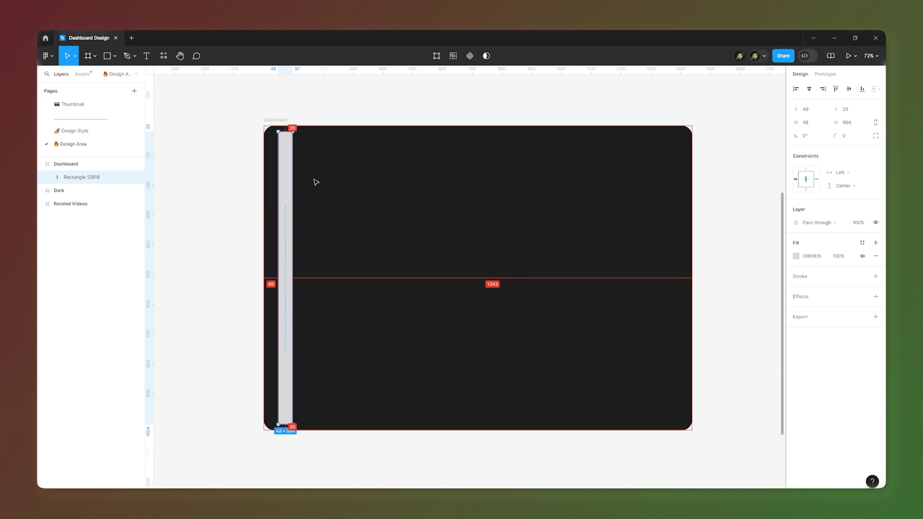
pyautogui.hotkey('shift', 'Left')
pyautogui.hotkey('shift', 'Left')
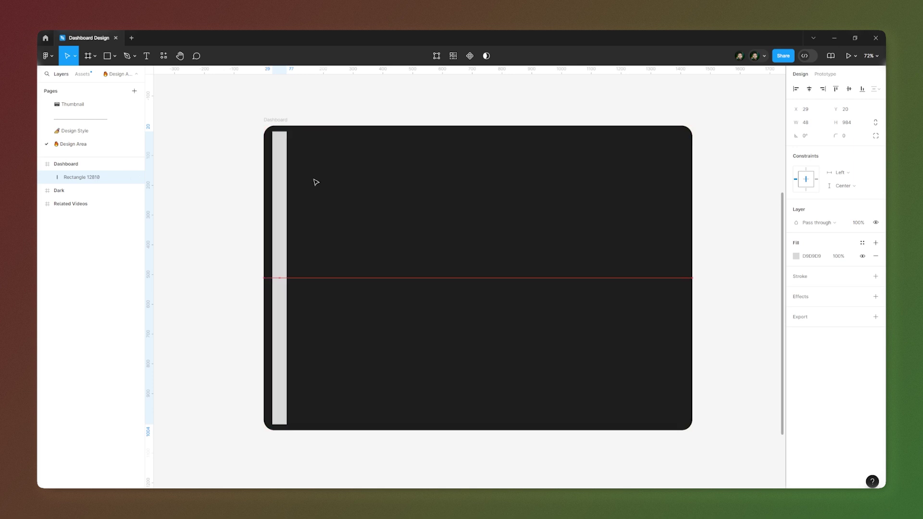
pyautogui.press('alt')
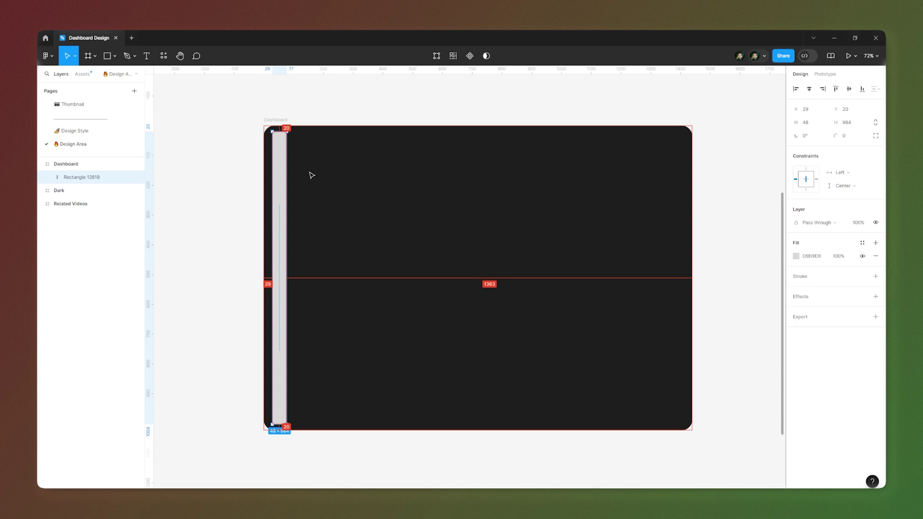
pyautogui.scroll(10, 268, 101)
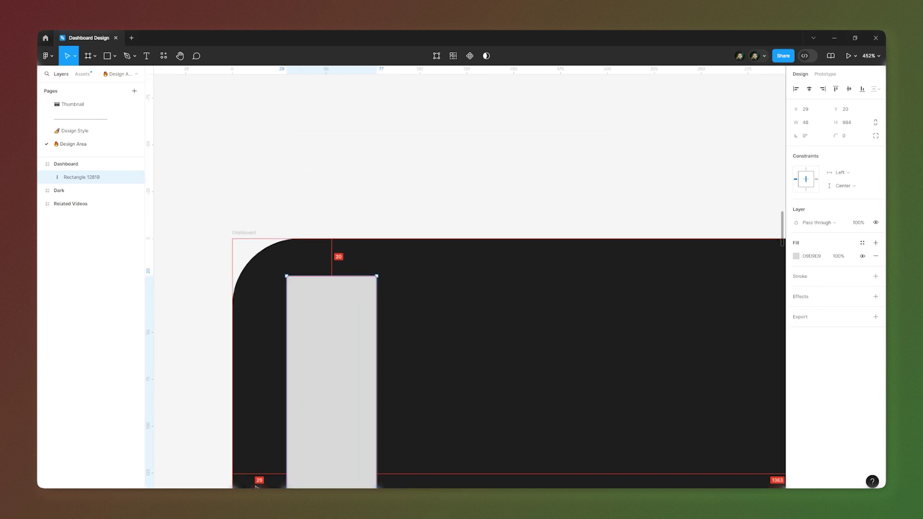
pyautogui.scroll(-3, 258, 479)
pyautogui.press('Left')
pyautogui.press('Left')
pyautogui.press('Left')
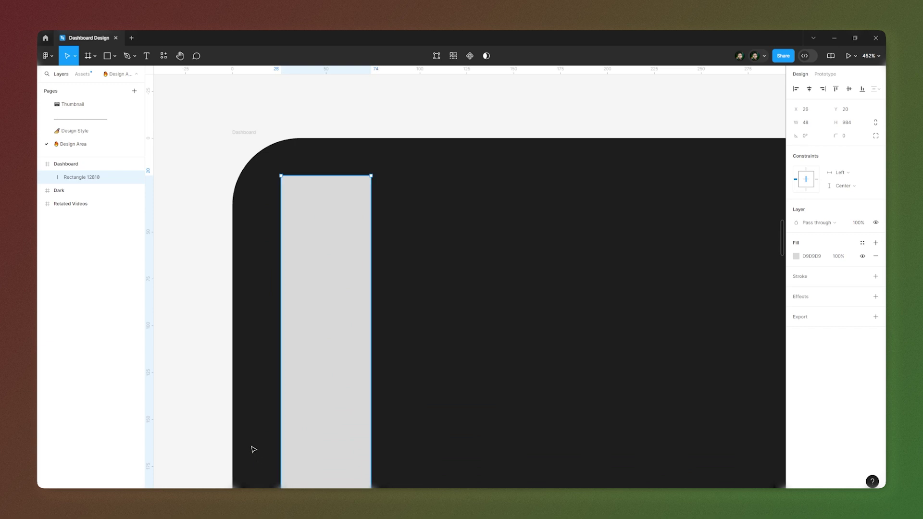
pyautogui.press('Left')
pyautogui.press('Left')
pyautogui.press('Left')
pyautogui.press('Left')
pyautogui.press('Left')
pyautogui.press('Escape')
pyautogui.click(283, 304)
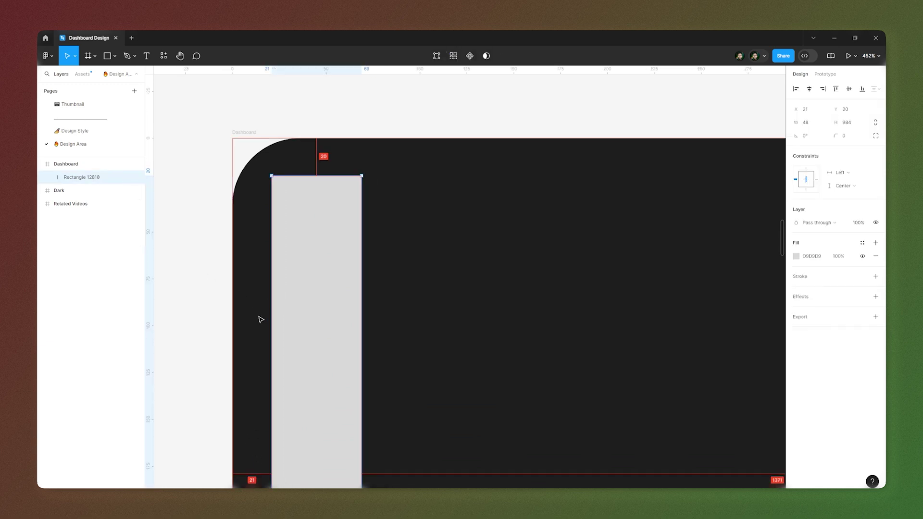
pyautogui.press('Left')
# Give the vertical rectangle a corner radius of 16 and a width of 84.
pyautogui.keyDown('ctrl'); pyautogui.scroll(-10, 229, 251); pyautogui.keyUp('ctrl')
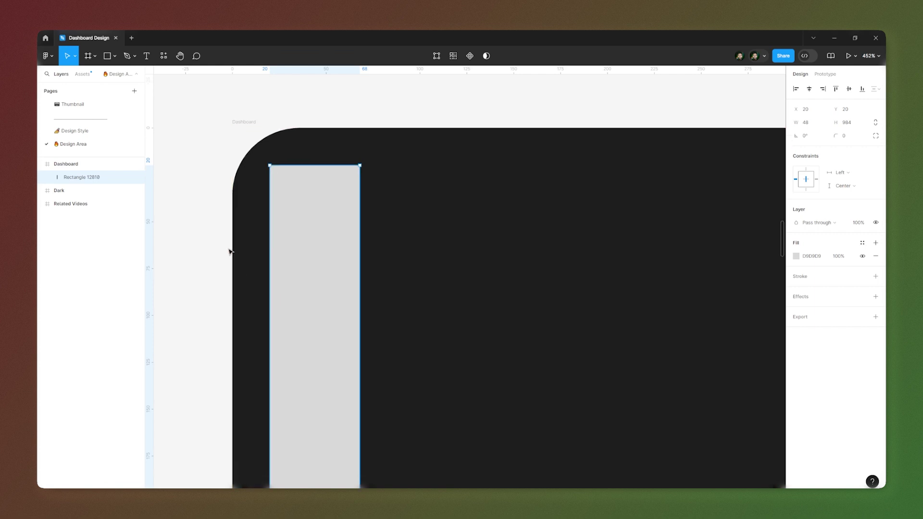
pyautogui.scroll(-3, 230, 252)
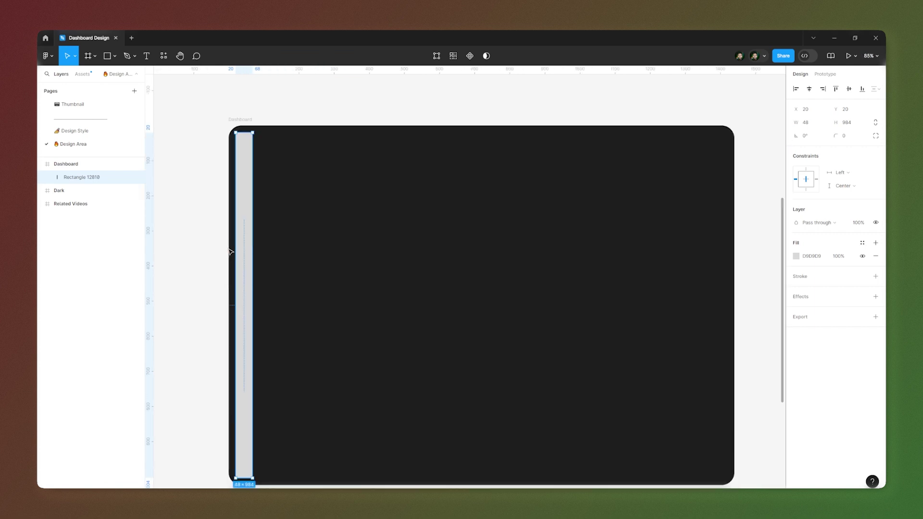
pyautogui.keyDown('ctrl'); pyautogui.scroll(-2, 230, 250); pyautogui.keyUp('ctrl')
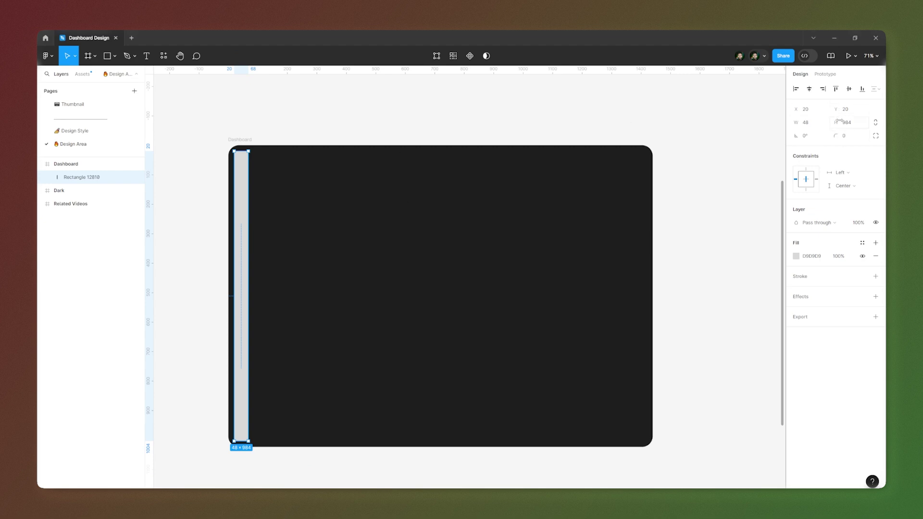
pyautogui.click(842, 136)
pyautogui.write('16')
pyautogui.press('Return')
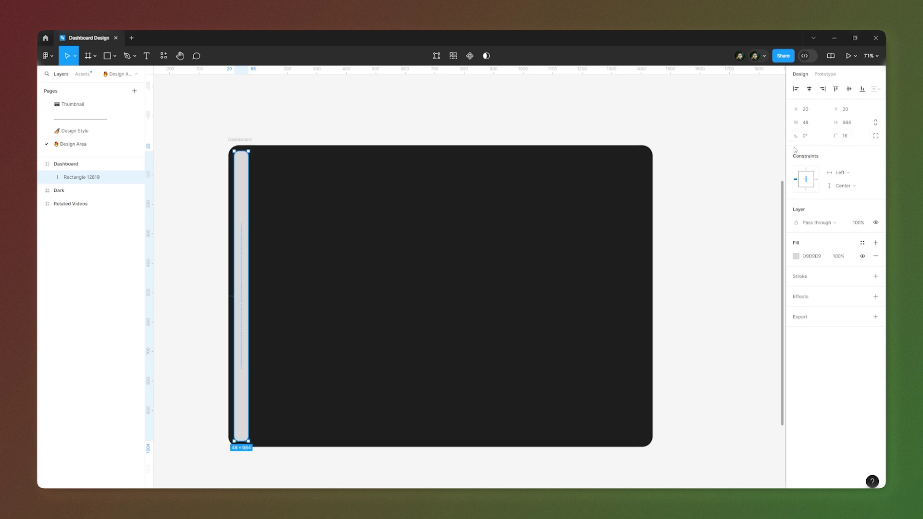
pyautogui.click(814, 122)
pyautogui.write('84')
pyautogui.press('Return')
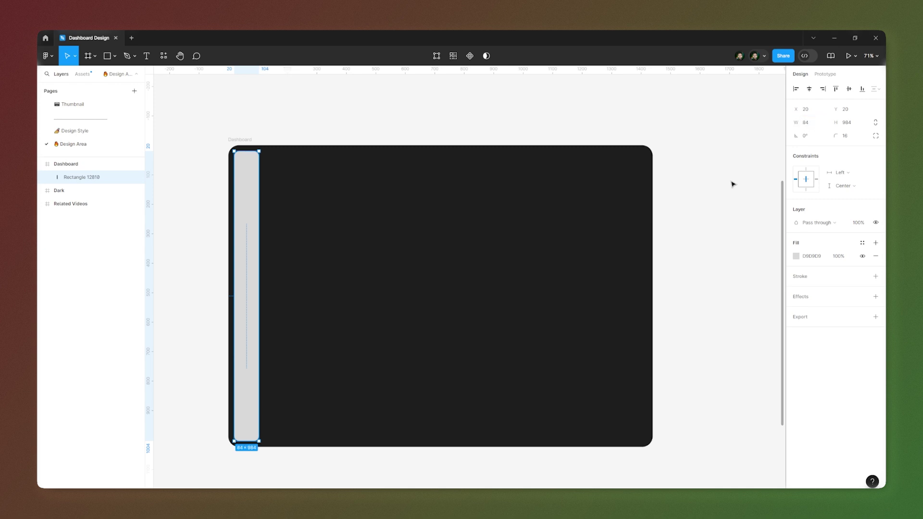
# Change the sidebar rectangle's fill colour to white, FFFFFF.
pyautogui.click(796, 256)
pyautogui.write('FFFFFF')
pyautogui.press('Return')
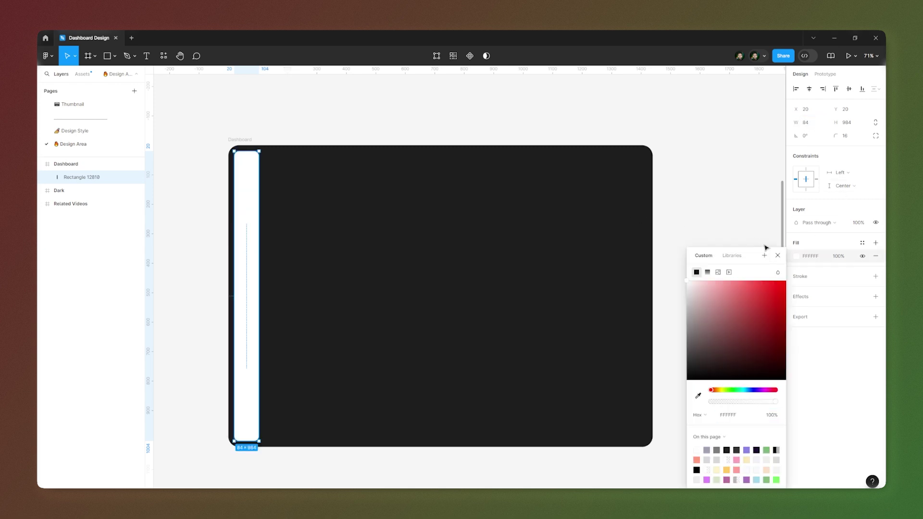
pyautogui.press('Escape')
pyautogui.click(311, 121)
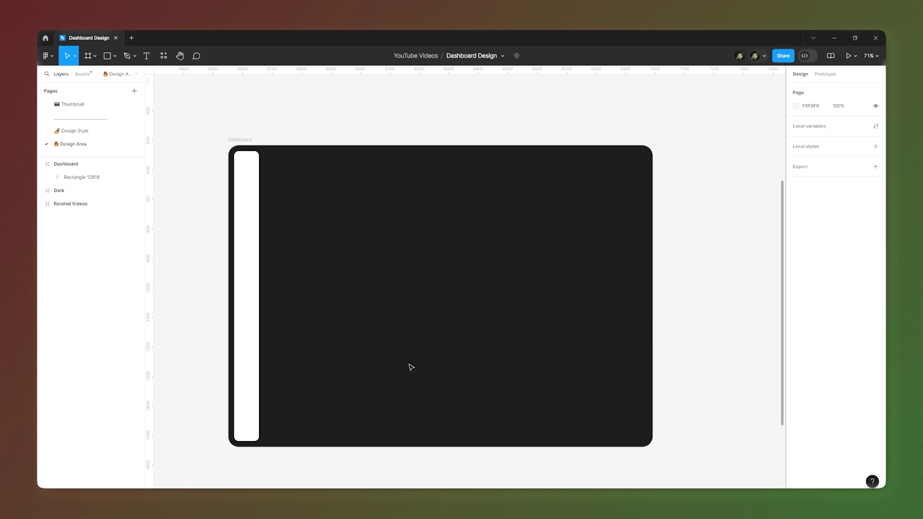
# Draw a narrow rectangle, a 17 × 28 rectangle and a 13 × 13 circle side by side near the sidebar's upper end.
pyautogui.scroll(1, 231, 152)
pyautogui.scroll(10, 231, 153)
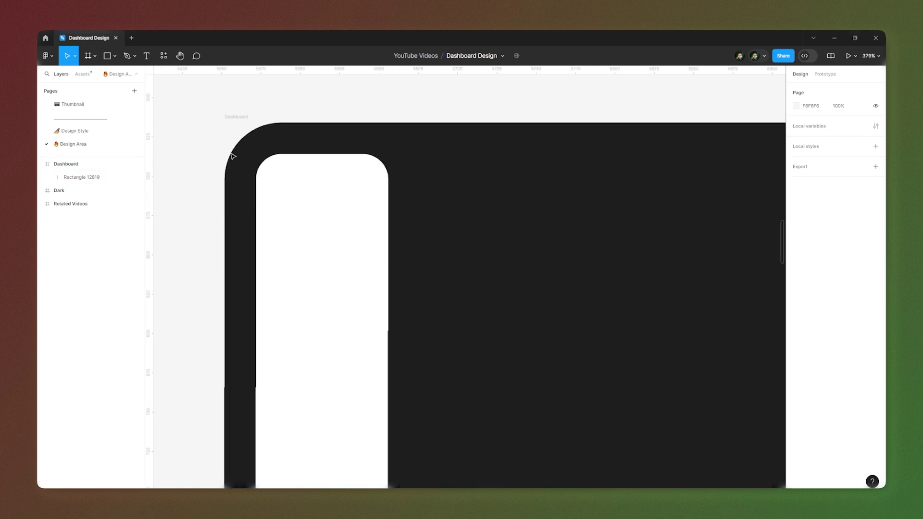
pyautogui.click(341, 196)
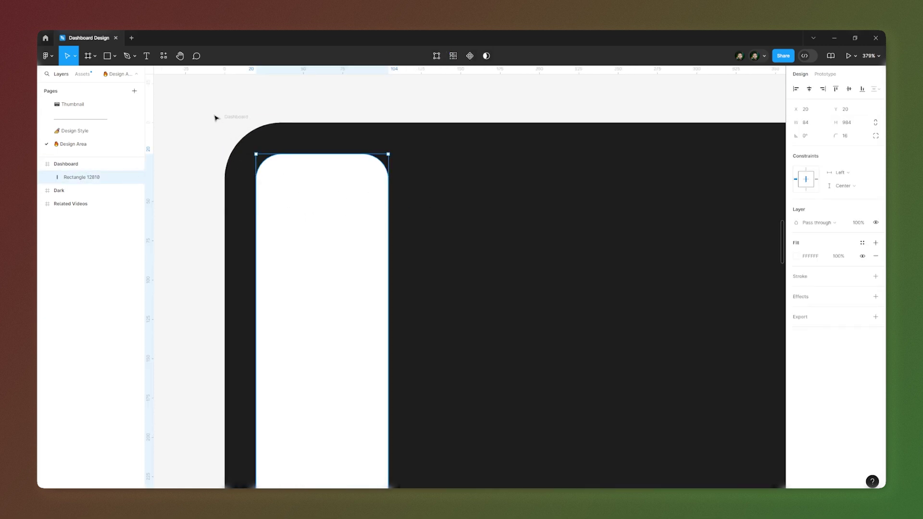
pyautogui.click(108, 57)
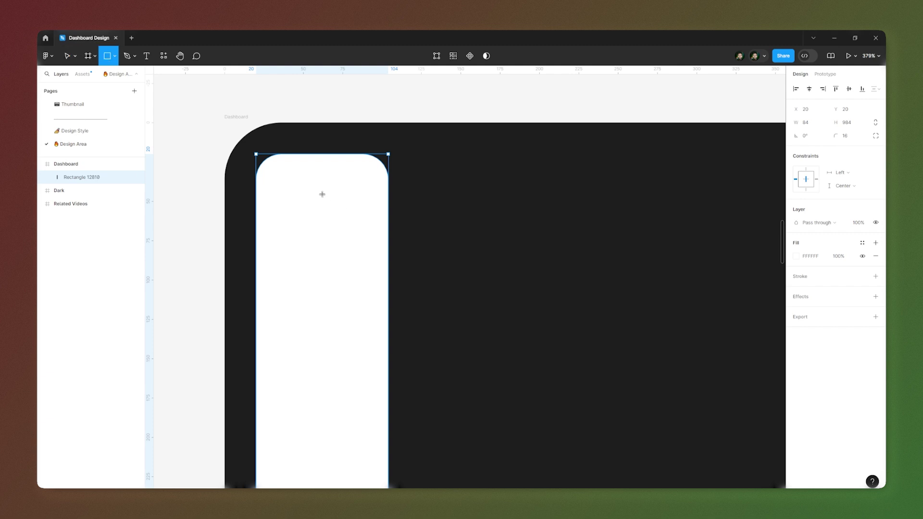
pyautogui.moveTo(274, 178)
pyautogui.mouseDown()
pyautogui.moveTo(280, 222)
pyautogui.moveTo(288, 198)
pyautogui.moveTo(318, 199)
pyautogui.mouseUp()
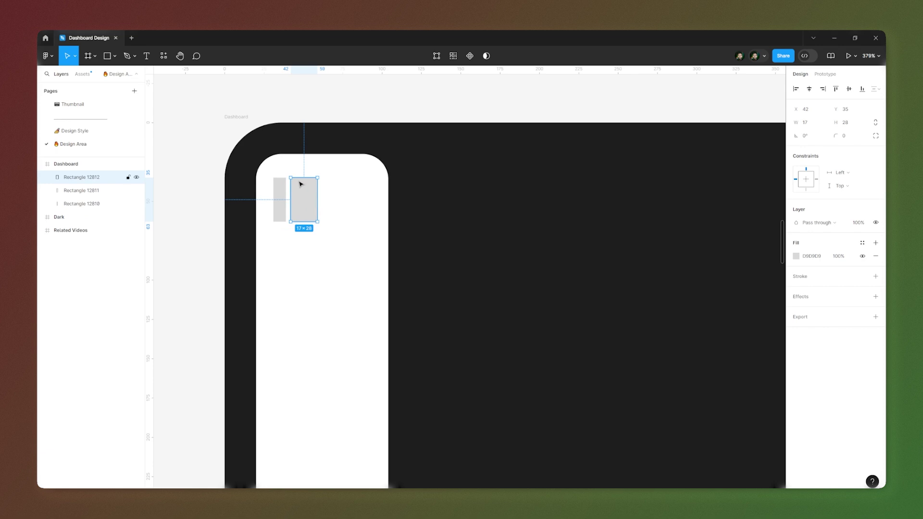
pyautogui.scroll(5, 296, 179)
pyautogui.click(114, 56)
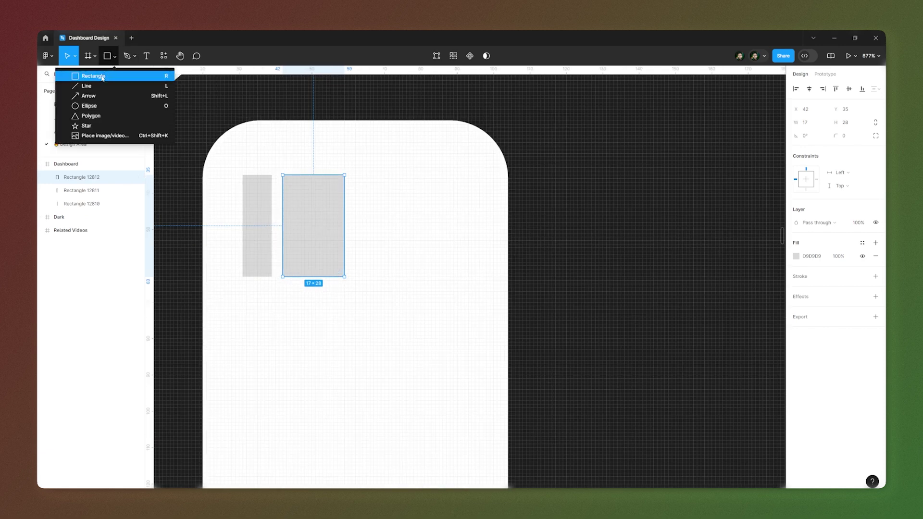
pyautogui.click(72, 105)
pyautogui.moveTo(340, 204); pyautogui.dragTo(388, 251)
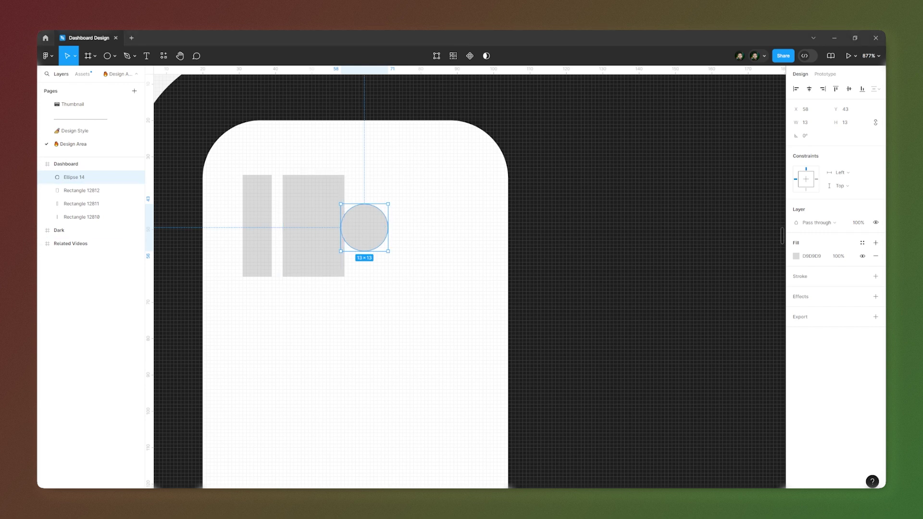
# Delete the two small rectangles and the circle from the white sidebar.
pyautogui.click(307, 206)
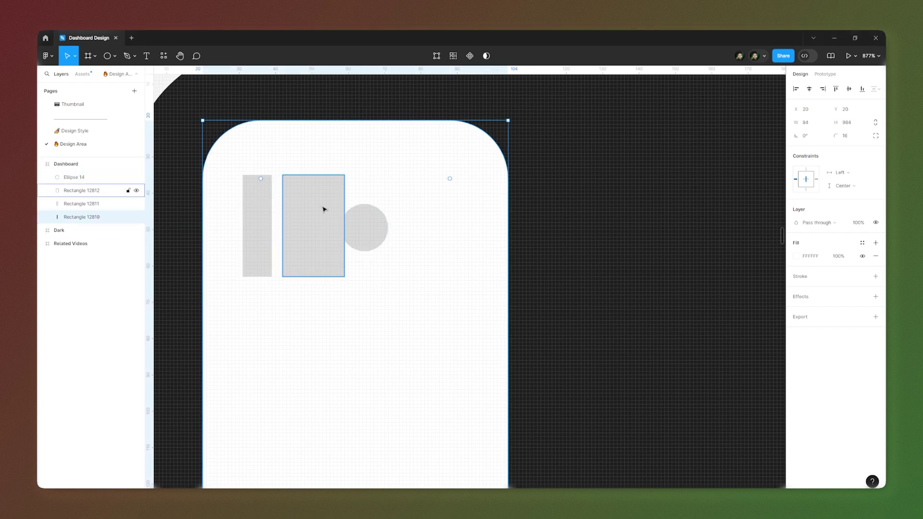
pyautogui.keyDown('shift'); pyautogui.click(364, 222); pyautogui.keyUp('shift')
pyautogui.keyDown('shift'); pyautogui.click(255, 221); pyautogui.keyUp('shift')
pyautogui.press('Delete')
pyautogui.click(320, 202)
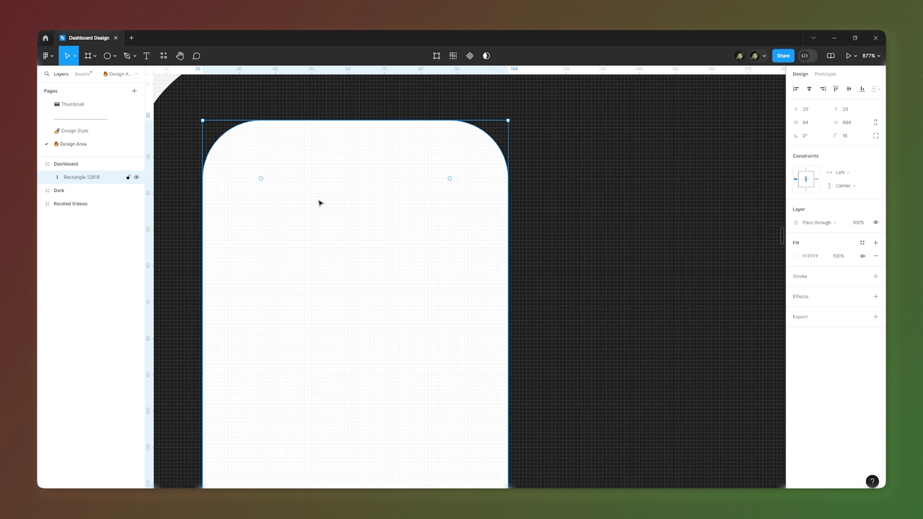
# Paste the 32 × 32 gradient logo near the sidebar's upper end and centre it horizontally on the white sidebar.
pyautogui.hotkey('ctrl', 'v')
pyautogui.moveTo(305, 215); pyautogui.dragTo(365, 246)
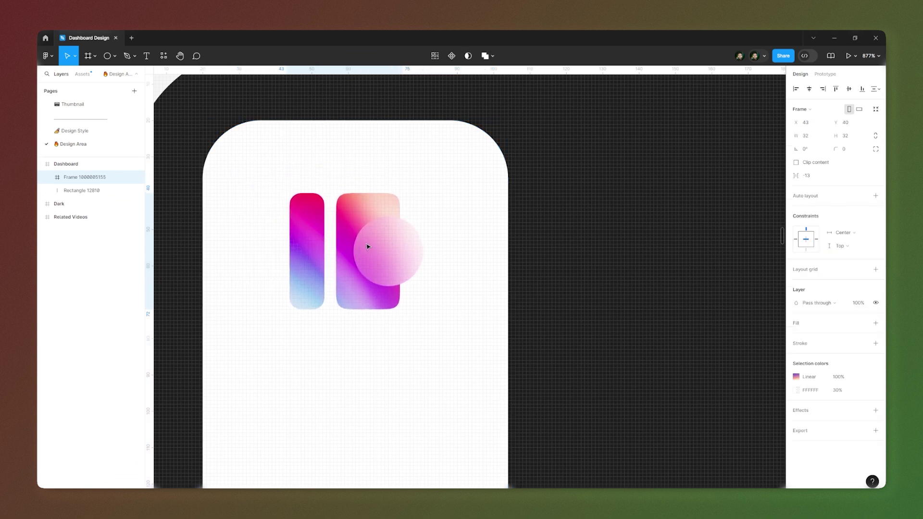
pyautogui.scroll(-5, 257, 147)
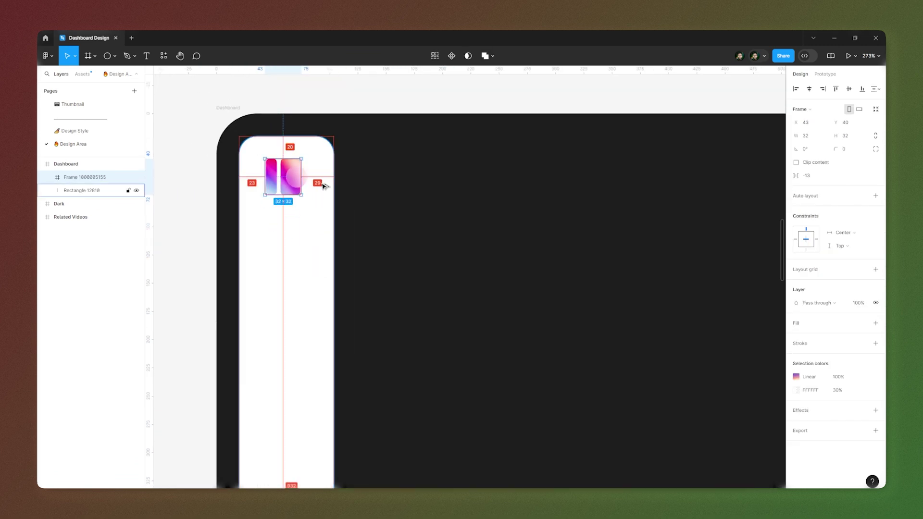
pyautogui.press('alt')
pyautogui.keyDown('shift'); pyautogui.click(325, 186); pyautogui.keyUp('shift')
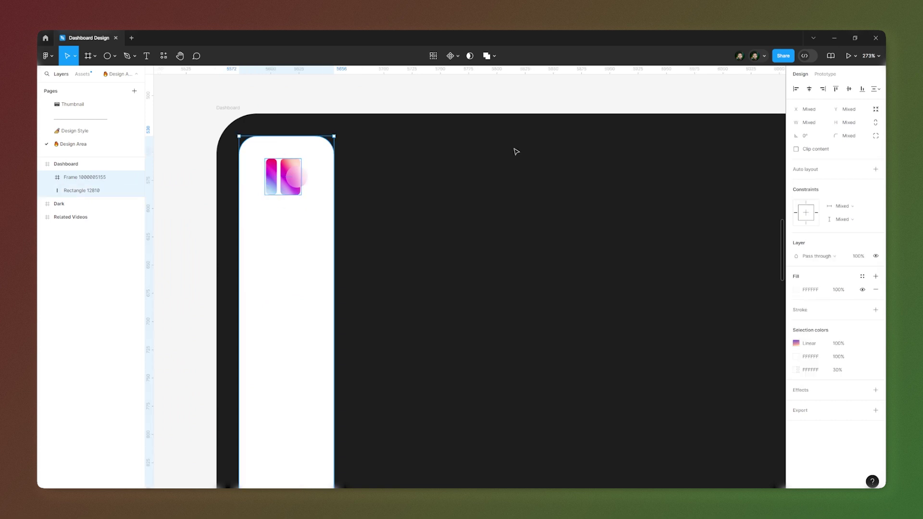
pyautogui.click(809, 88)
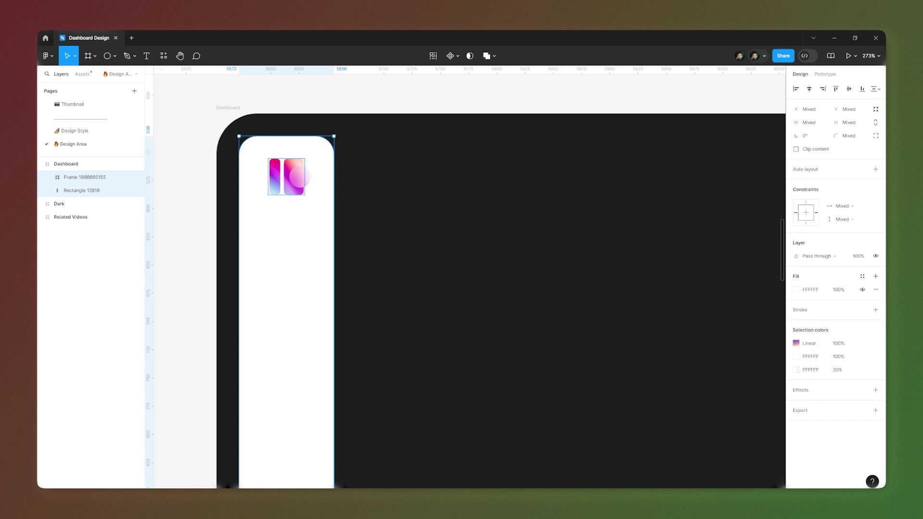
# Move only the gradient logo down inside the sidebar to Y 52.
pyautogui.scroll(5, 283, 127)
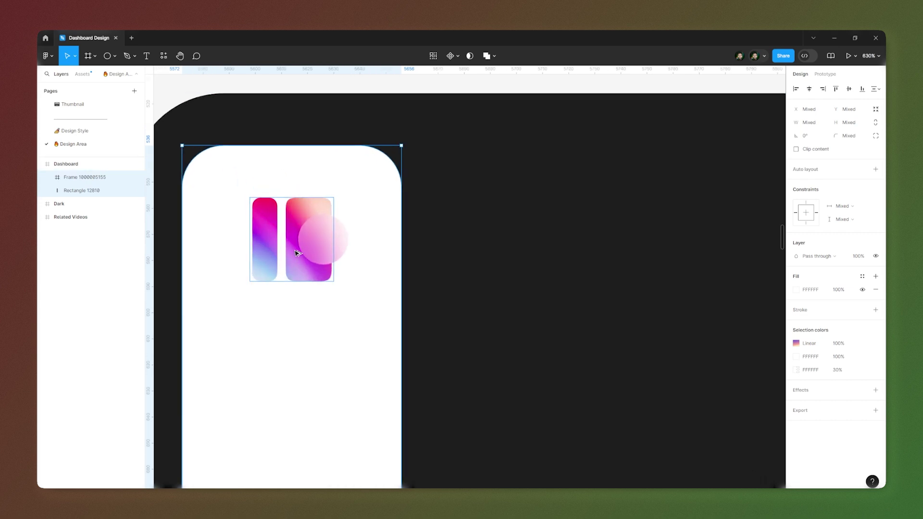
pyautogui.keyDown('shift'); pyautogui.click(367, 258); pyautogui.keyUp('shift')
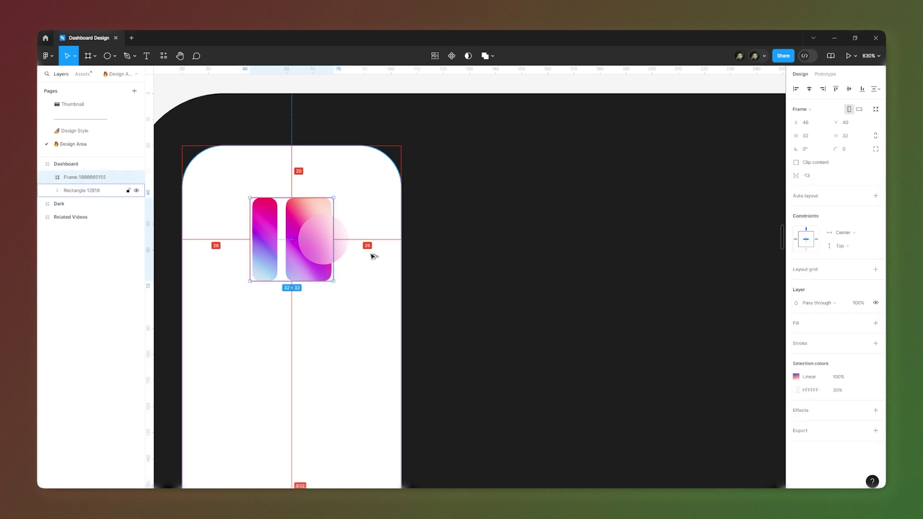
pyautogui.hotkey('shift', 'Down')
pyautogui.hotkey('shift', 'Down')
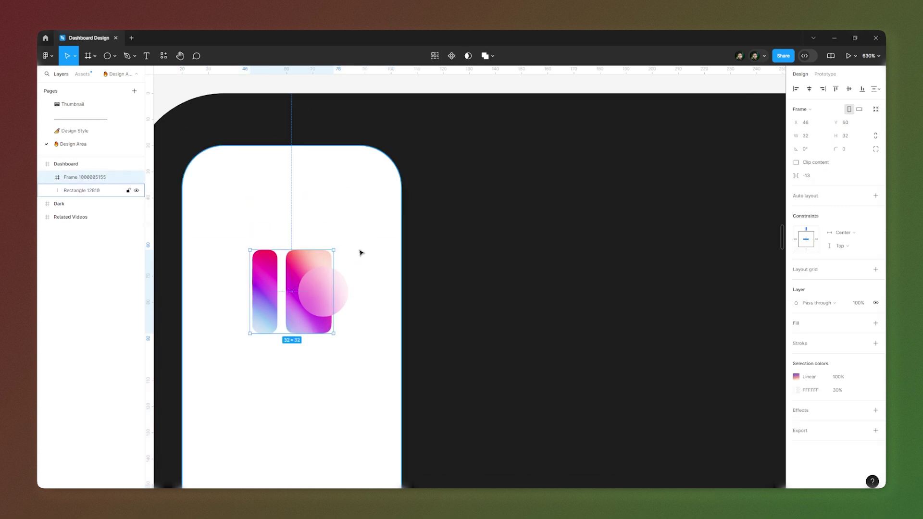
pyautogui.press('Up')
pyautogui.press('Up')
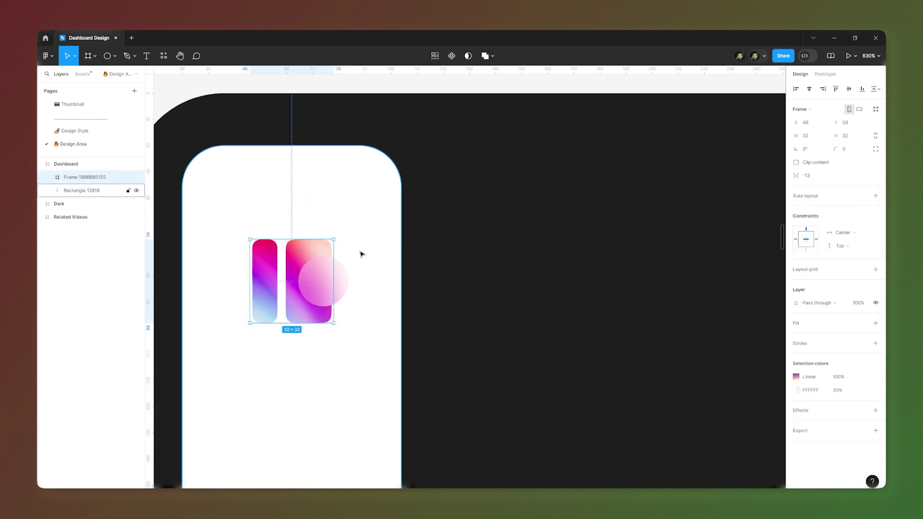
pyautogui.press('Up')
pyautogui.press('Up')
pyautogui.press('Up')
pyautogui.press('Up')
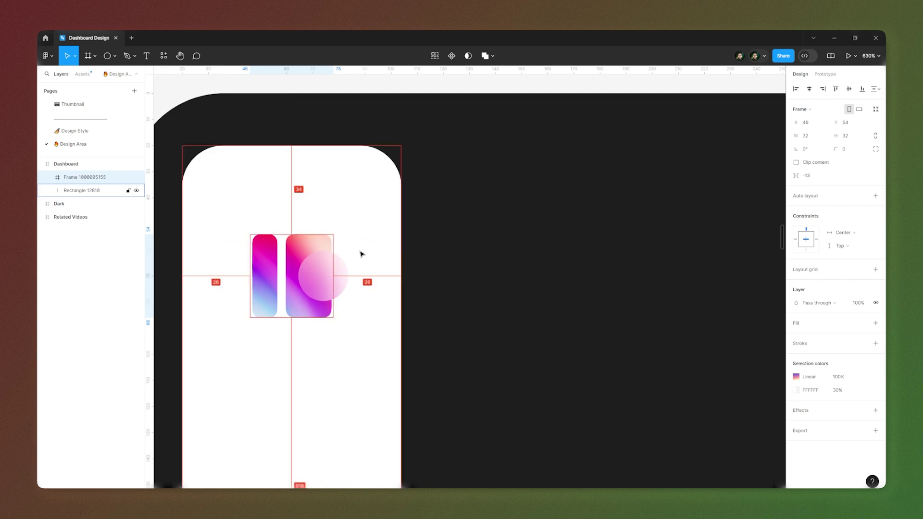
pyautogui.press('Up')
pyautogui.press('Up')
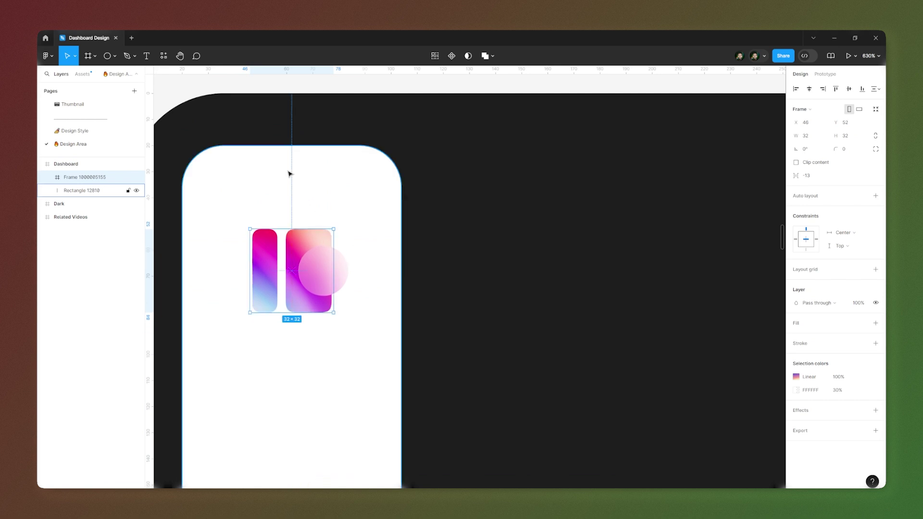
# Paste the column of six navigation icons with the rounded active tile and place it below the logo in the sidebar.
pyautogui.scroll(-5, 288, 197)
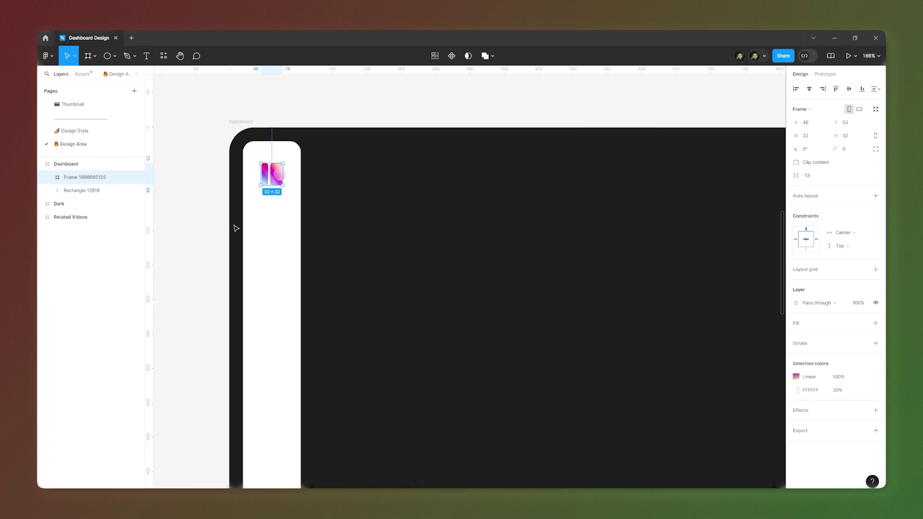
pyautogui.scroll(-1, 272, 234)
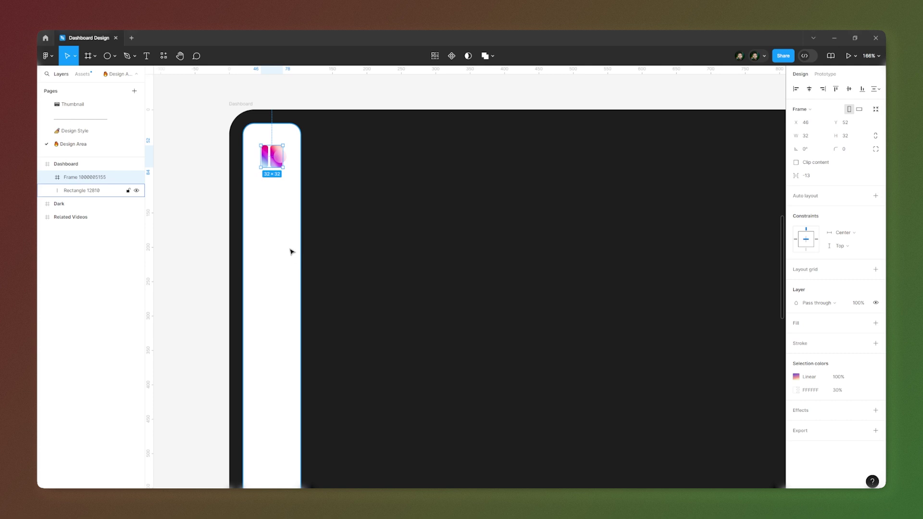
pyautogui.scroll(-3, 291, 251)
pyautogui.click(287, 233)
pyautogui.scroll(-1, 288, 231)
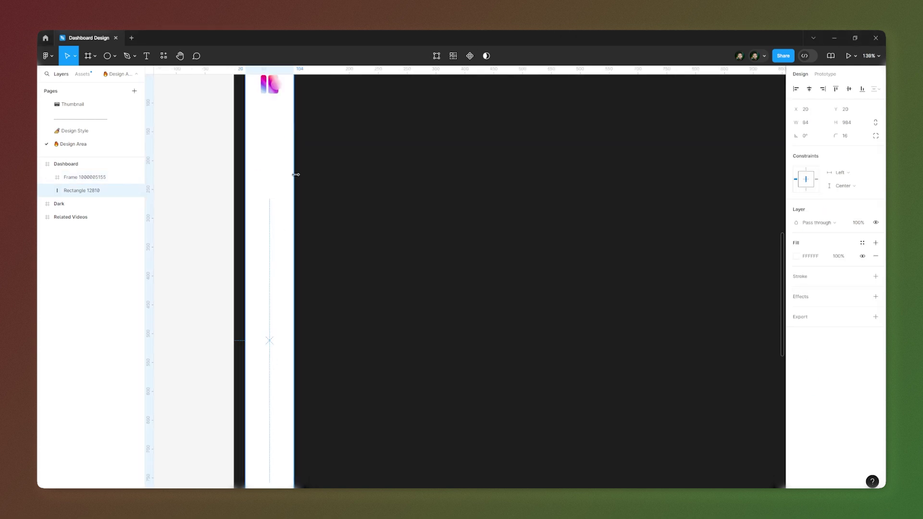
pyautogui.hotkey('ctrl', 'v')
pyautogui.moveTo(256, 130); pyautogui.dragTo(269, 159)
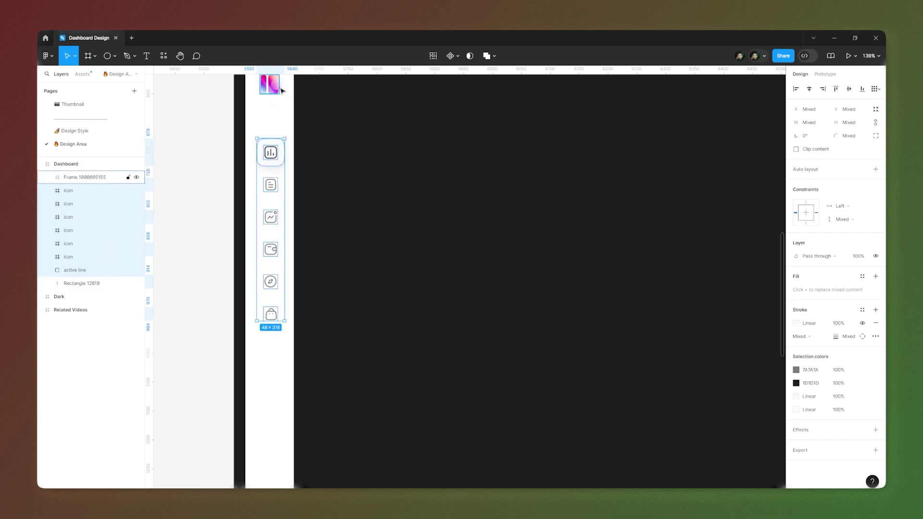
pyautogui.scroll(5, 267, 195)
pyautogui.scroll(-5, 267, 200)
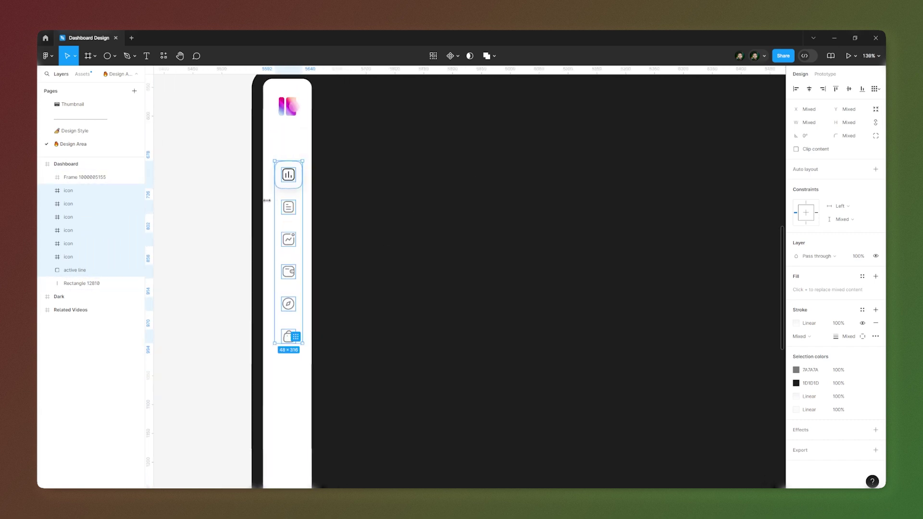
pyautogui.scroll(-3, 266, 201)
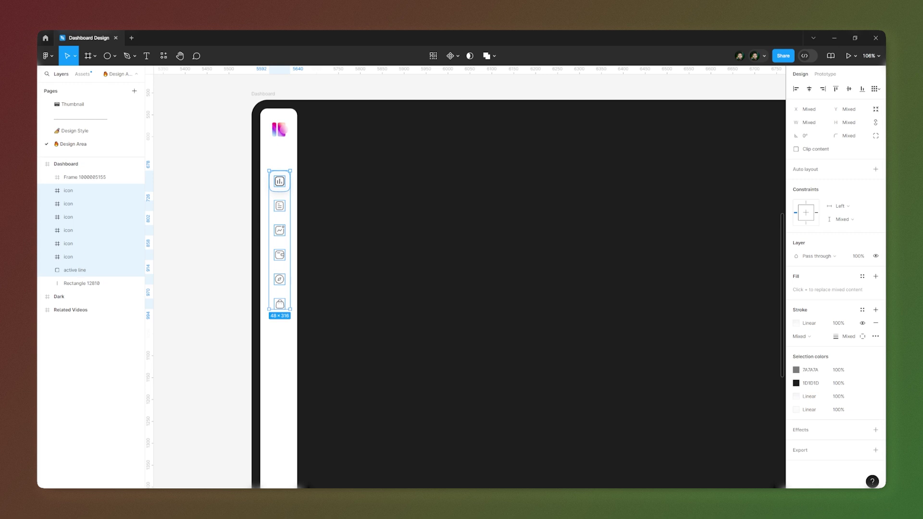
pyautogui.click(229, 211)
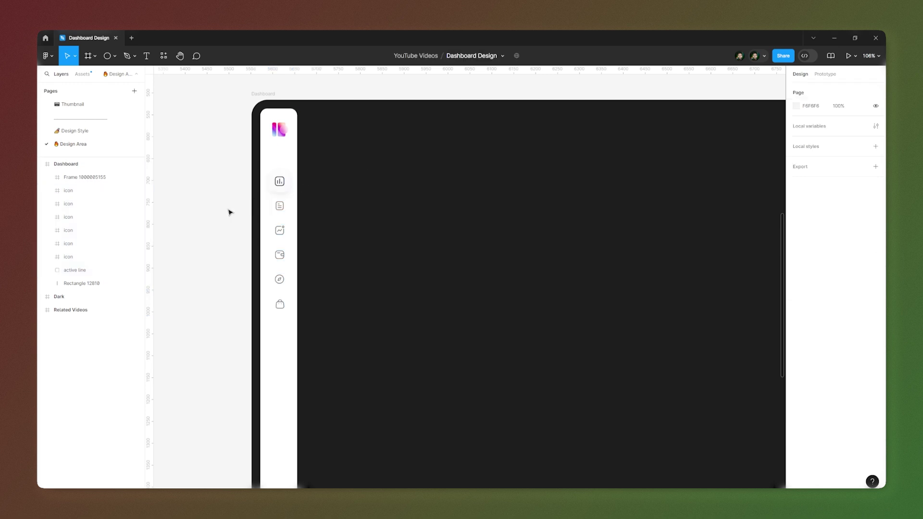
# Examine the rounded active tile behind the chart icon, its layers and its drop shadow settings.
pyautogui.click(290, 190)
pyautogui.scroll(3, 277, 179)
pyautogui.scroll(5, 276, 180)
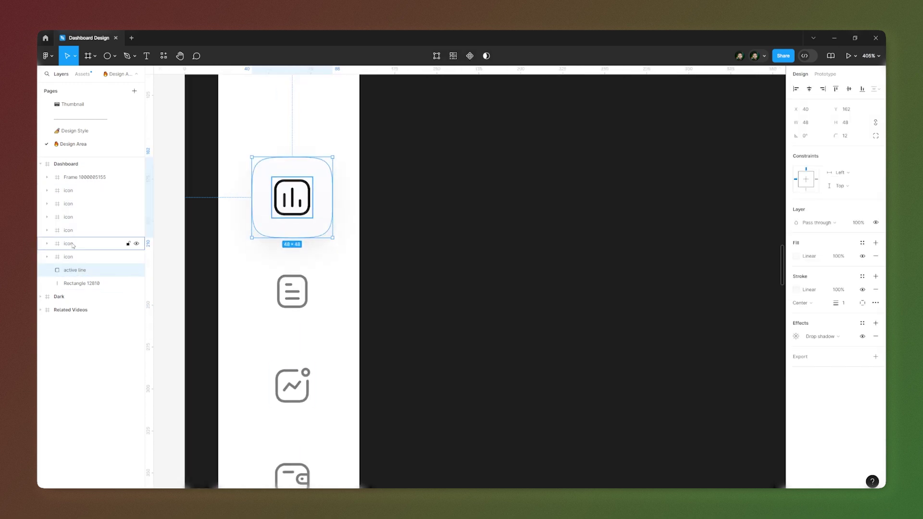
pyautogui.click(279, 202)
pyautogui.click(47, 244)
pyautogui.click(316, 205)
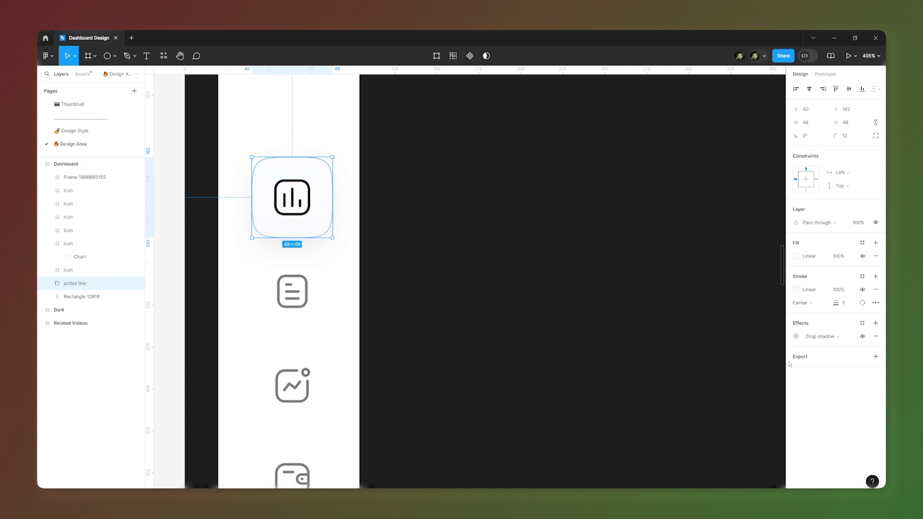
pyautogui.click(796, 336)
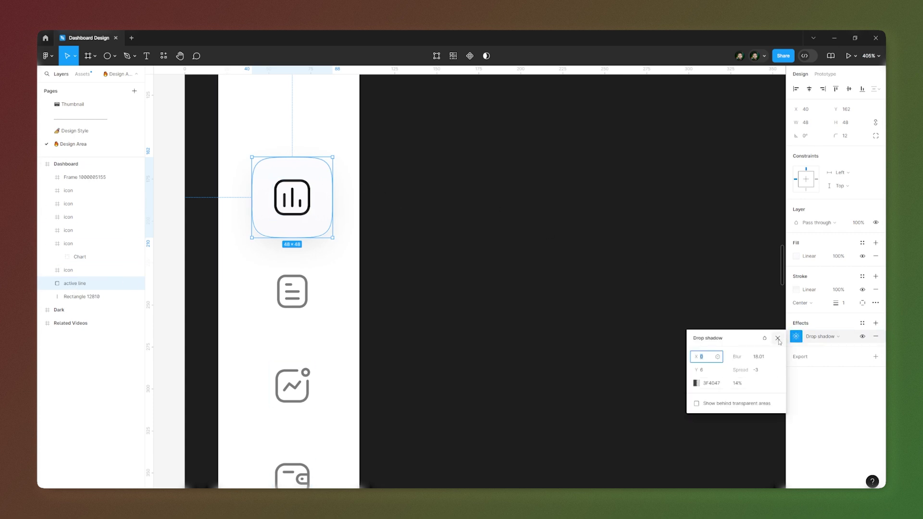
pyautogui.click(777, 338)
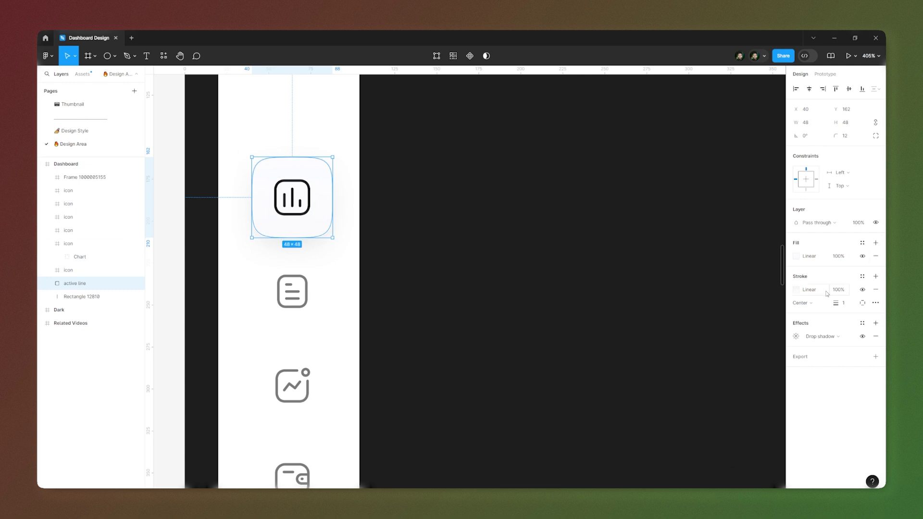
# Recolour the active tile's linear stroke gradient with DEDEDE at the 38% stop and a darker grey at the 100% stop.
pyautogui.click(796, 290)
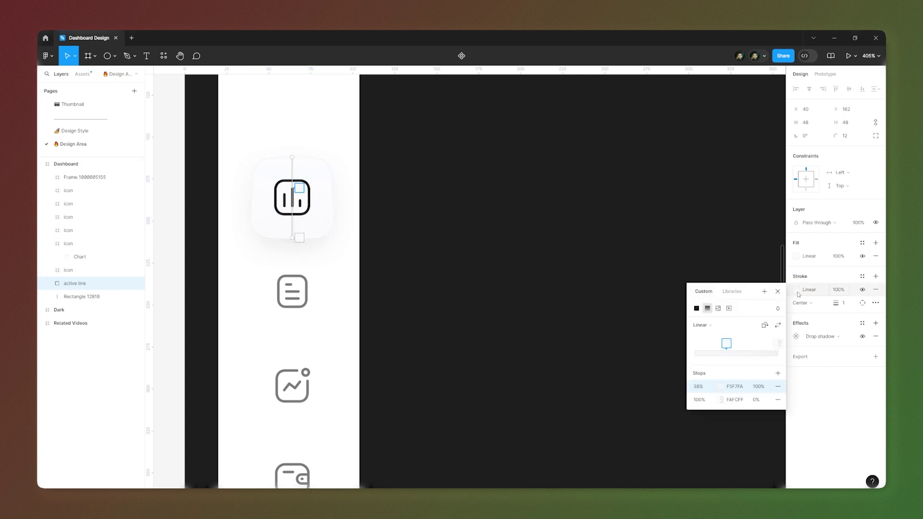
pyautogui.click(719, 387)
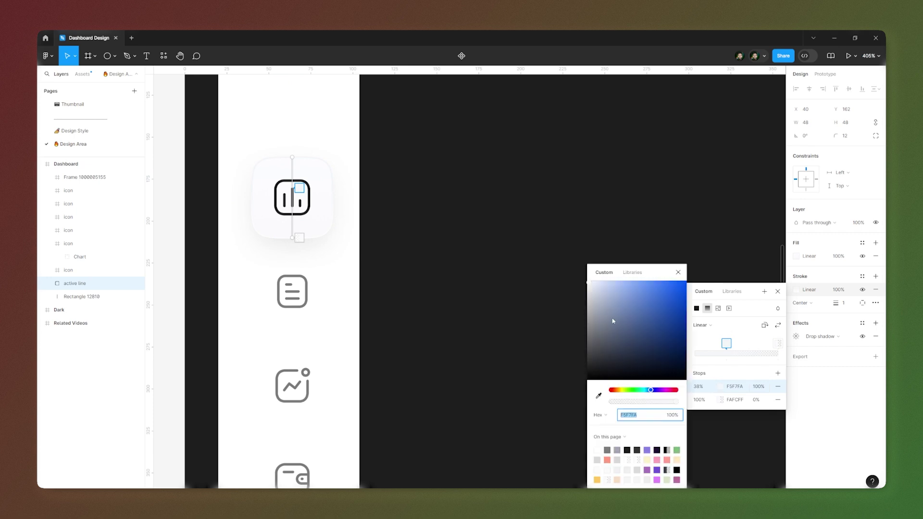
pyautogui.moveTo(591, 287); pyautogui.dragTo(580, 298)
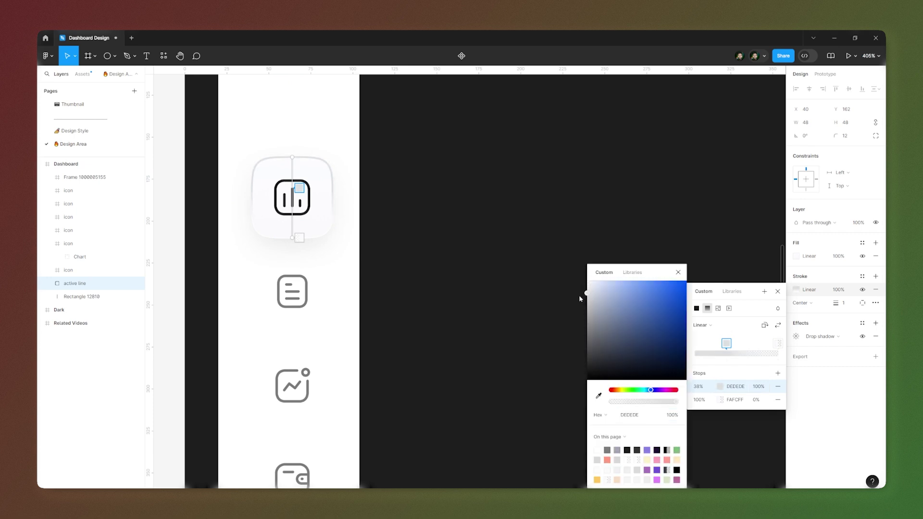
pyautogui.click(776, 344)
pyautogui.moveTo(590, 283); pyautogui.dragTo(551, 309)
pyautogui.scroll(-5, 344, 247)
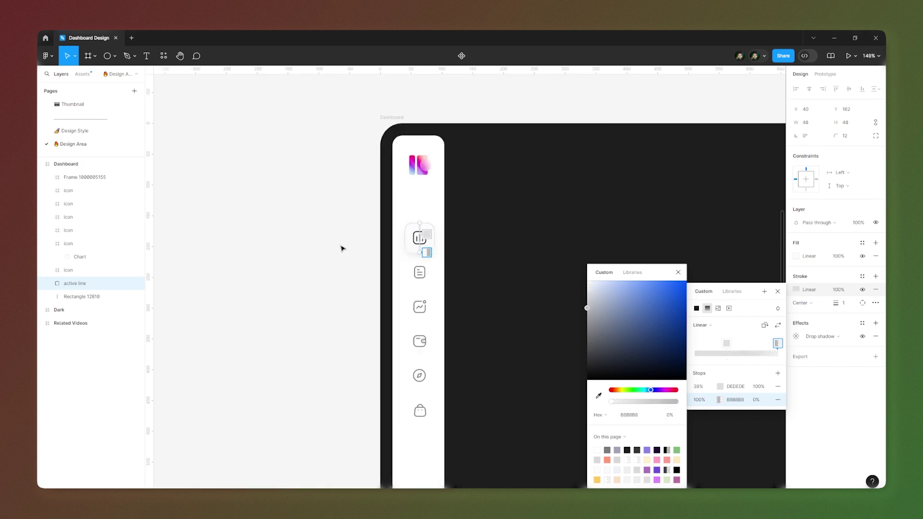
pyautogui.click(341, 247)
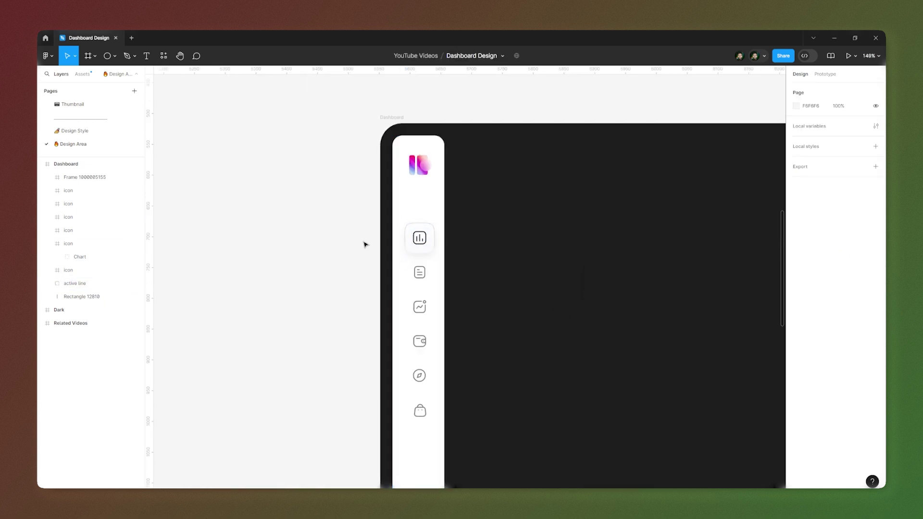
# Wrap the active tile and its chart icon together in an auto layout frame.
pyautogui.scroll(-2, 242, 237)
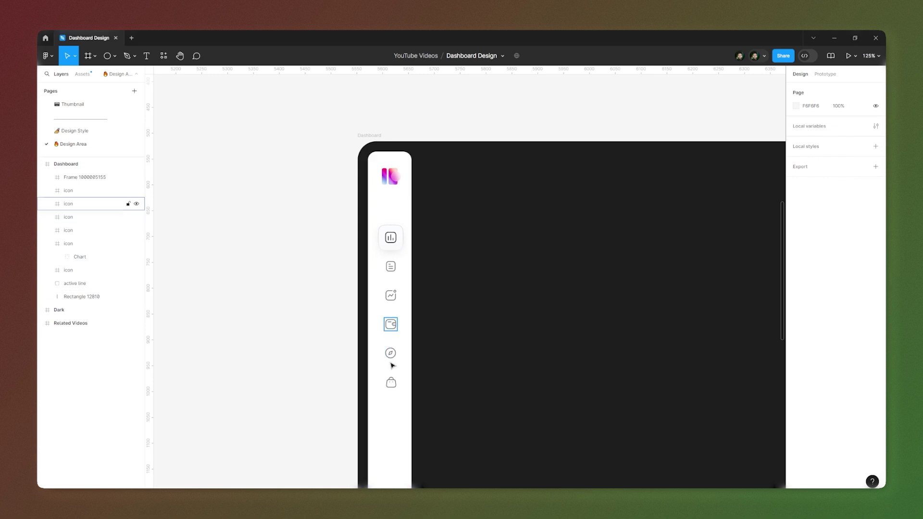
pyautogui.scroll(-2, 254, 308)
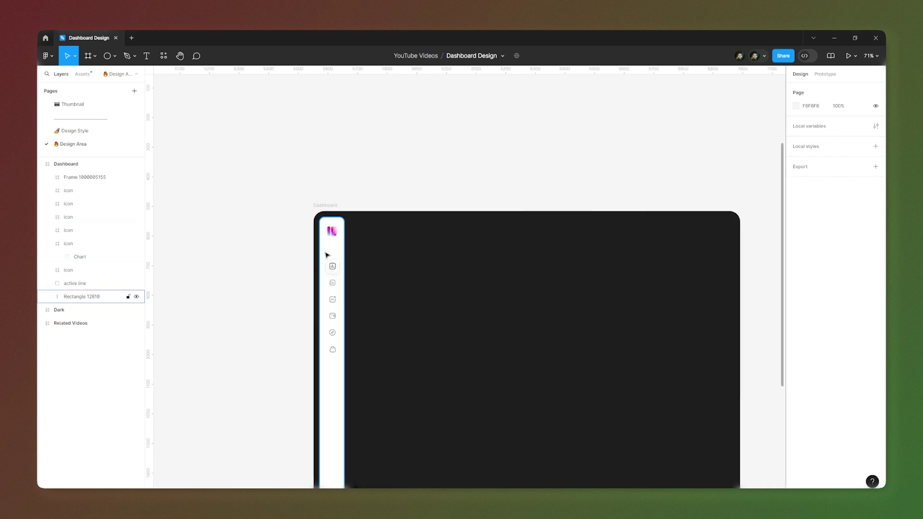
pyautogui.scroll(5, 326, 260)
pyautogui.click(344, 315)
pyautogui.keyDown('shift'); pyautogui.click(349, 298); pyautogui.keyUp('shift')
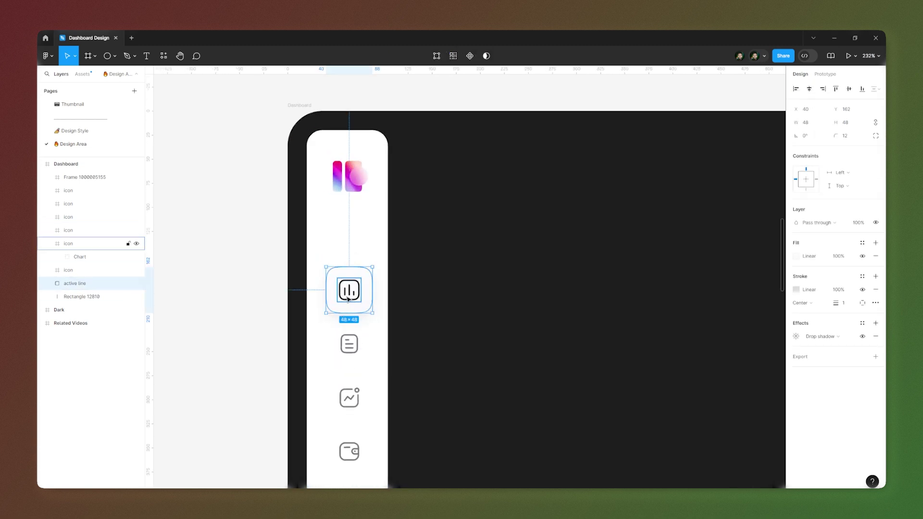
pyautogui.hotkey('shift', 'a')
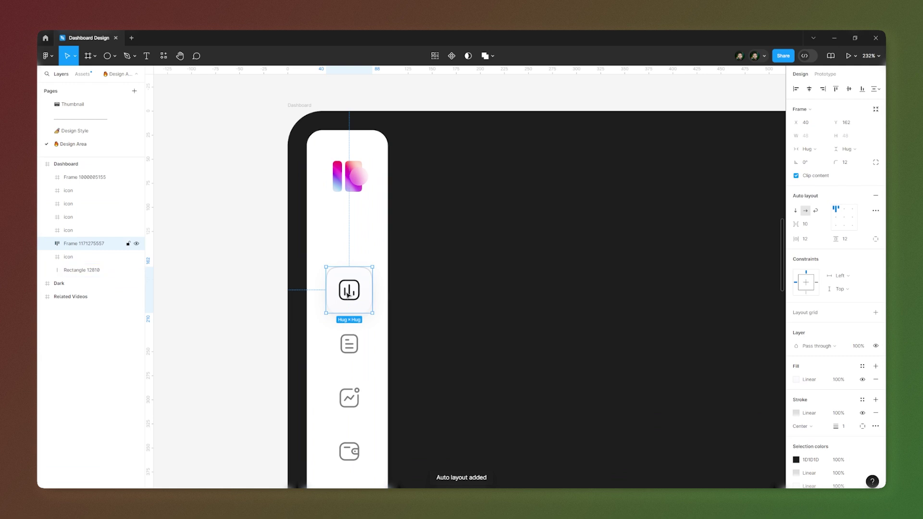
# Distribute the vertical spacing evenly between the active chart tile and the three icons directly below it.
pyautogui.keyDown('shift'); pyautogui.click(347, 351); pyautogui.keyUp('shift')
pyautogui.keyDown('shift'); pyautogui.click(351, 391); pyautogui.keyUp('shift')
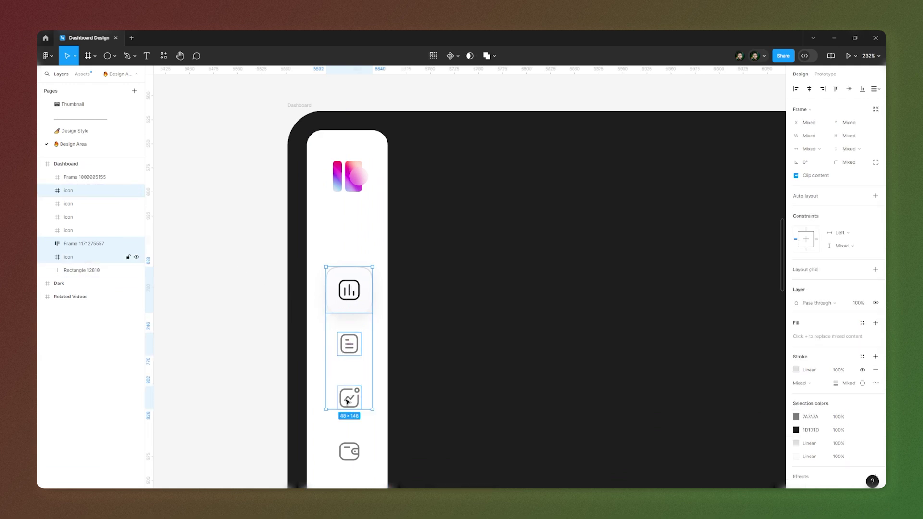
pyautogui.keyDown('shift'); pyautogui.click(351, 462); pyautogui.keyUp('shift')
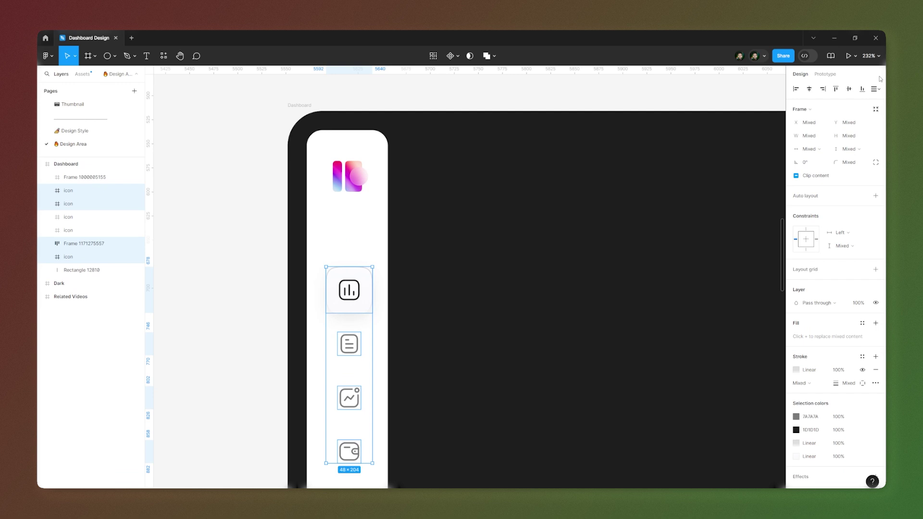
pyautogui.click(875, 89)
pyautogui.click(827, 122)
pyautogui.scroll(-5, 216, 263)
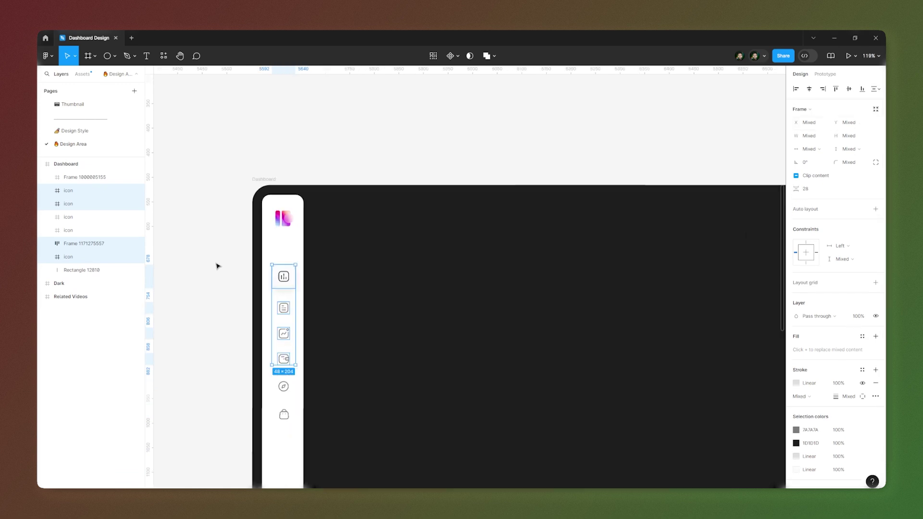
# Extend the selection to the compass and bag icons and distribute the vertical spacing evenly across the tile and all five icons.
pyautogui.scroll(-2, 220, 280)
pyautogui.keyDown('shift'); pyautogui.click(284, 358); pyautogui.keyUp('shift')
pyautogui.keyDown('shift'); pyautogui.click(284, 386); pyautogui.keyUp('shift')
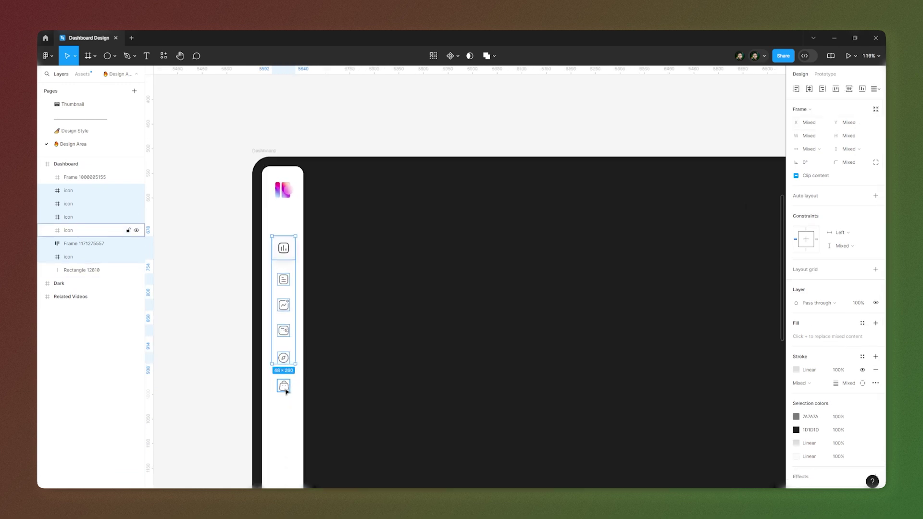
pyautogui.click(876, 90)
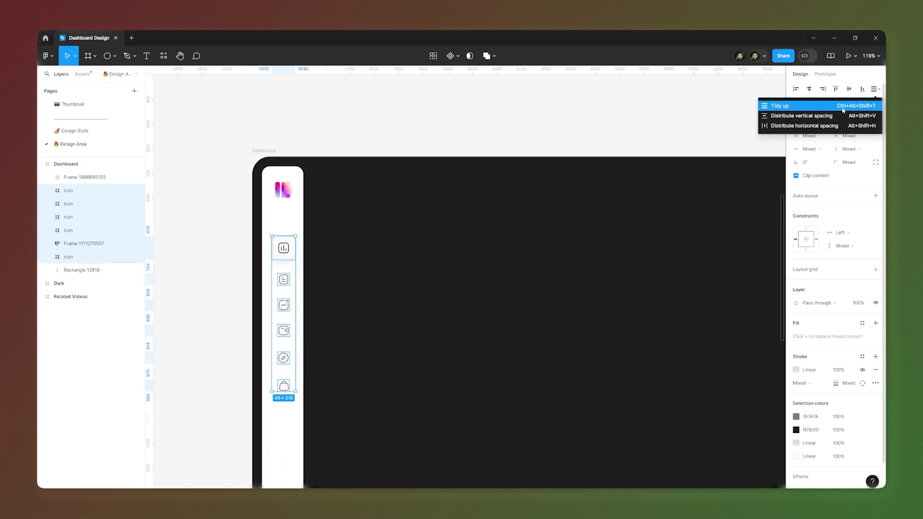
pyautogui.click(822, 116)
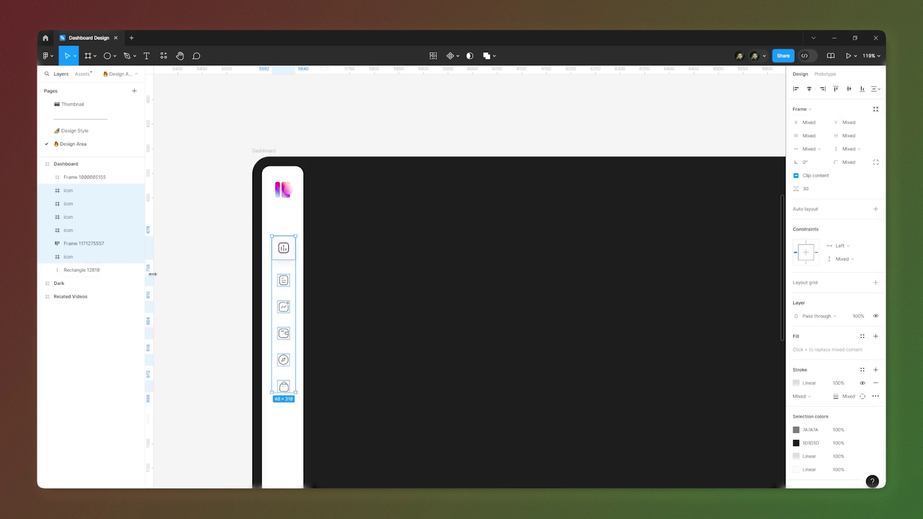
pyautogui.click(222, 274)
pyautogui.scroll(-5, 228, 185)
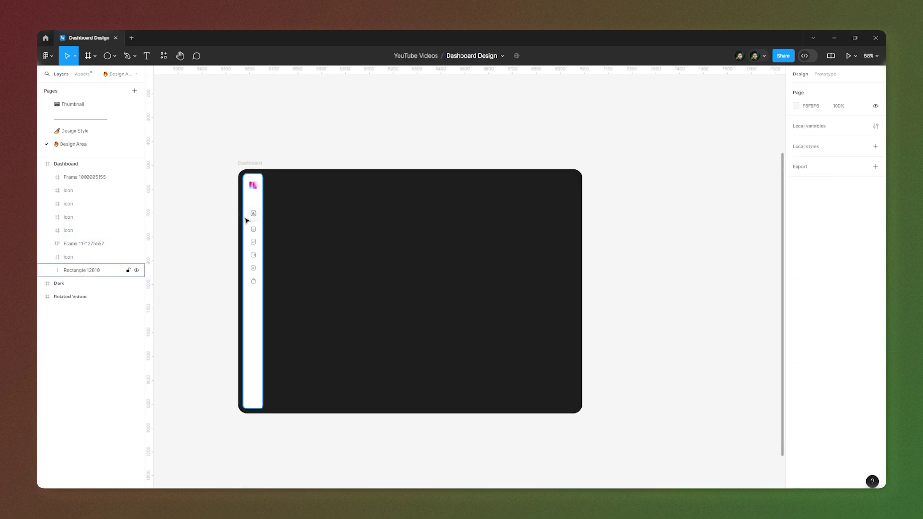
pyautogui.click(253, 230)
pyautogui.keyDown('shift'); pyautogui.click(252, 230); pyautogui.keyUp('shift')
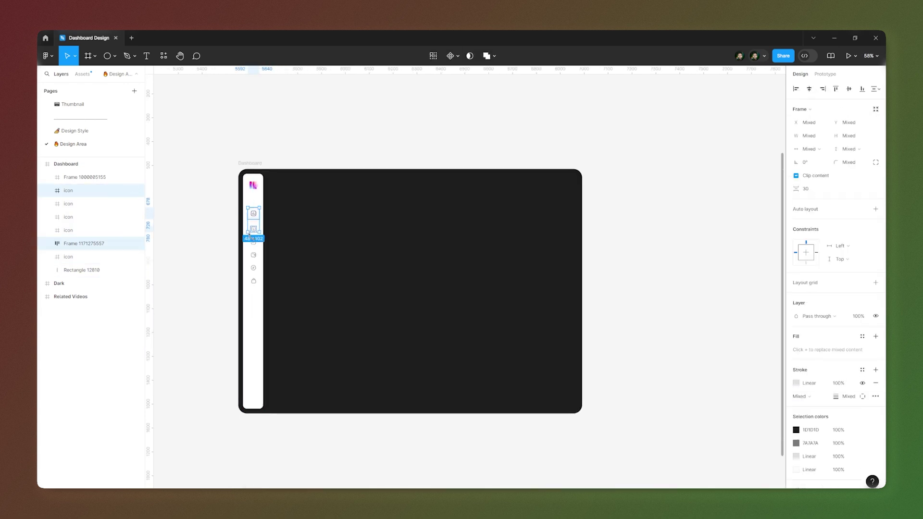
pyautogui.keyDown('shift'); pyautogui.click(253, 242); pyautogui.keyUp('shift')
pyautogui.keyDown('shift'); pyautogui.click(254, 255); pyautogui.keyUp('shift')
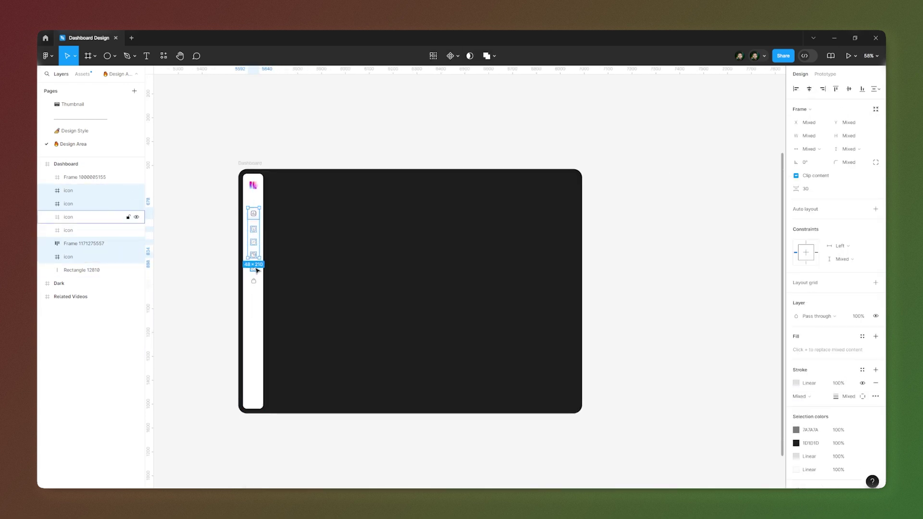
# Adjust the vertical spacing between the five navigation icons below the active chart tile, leaving the tile out of the selection.
pyautogui.click(253, 267)
pyautogui.press('alt')
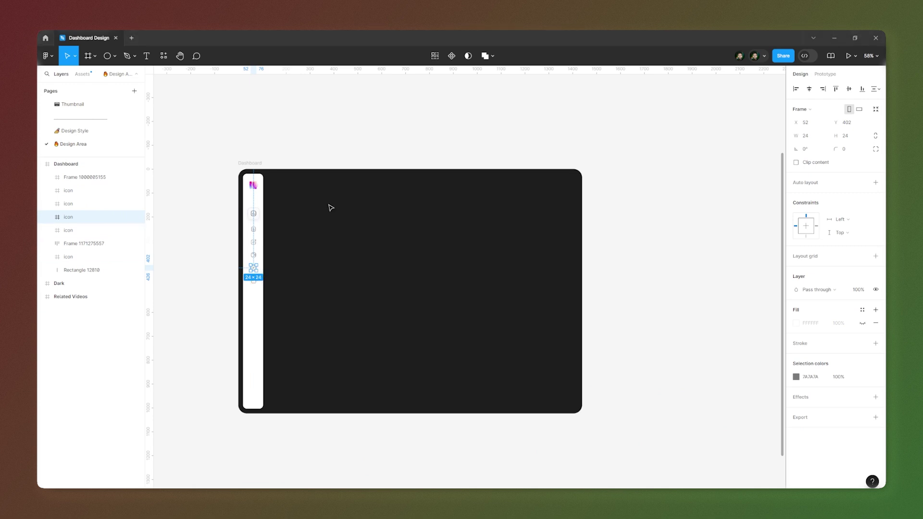
pyautogui.scroll(5, 243, 154)
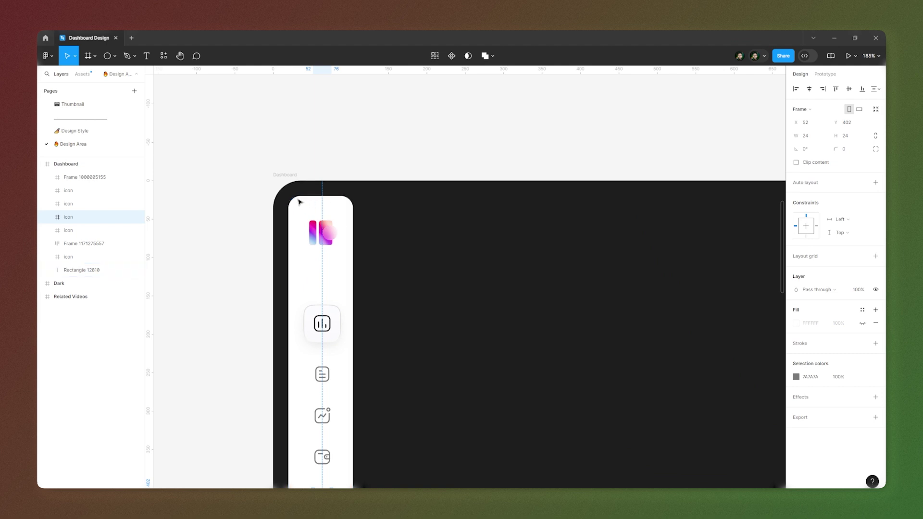
pyautogui.scroll(-5, 299, 202)
pyautogui.keyDown('shift'); pyautogui.click(323, 385); pyautogui.keyUp('shift')
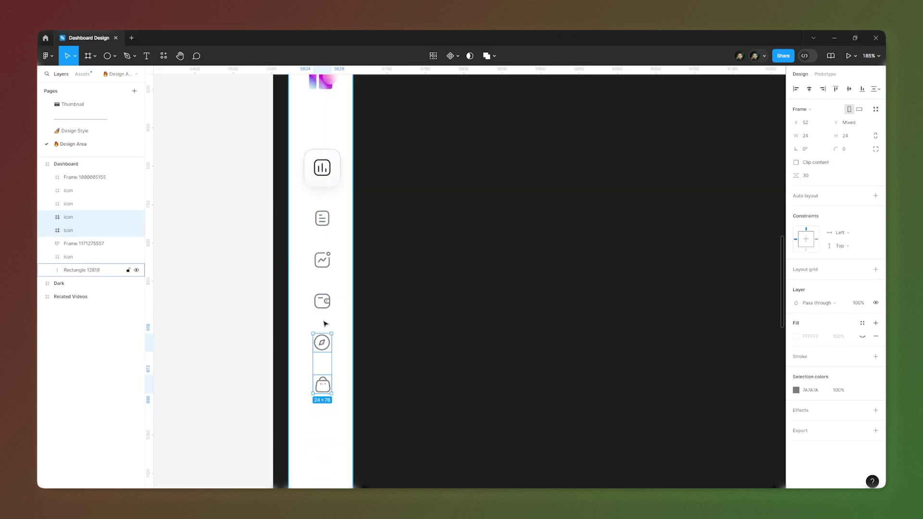
pyautogui.keyDown('shift'); pyautogui.click(322, 301); pyautogui.keyUp('shift')
pyautogui.keyDown('shift'); pyautogui.click(322, 260); pyautogui.keyUp('shift')
pyautogui.keyDown('shift'); pyautogui.click(323, 216); pyautogui.keyUp('shift')
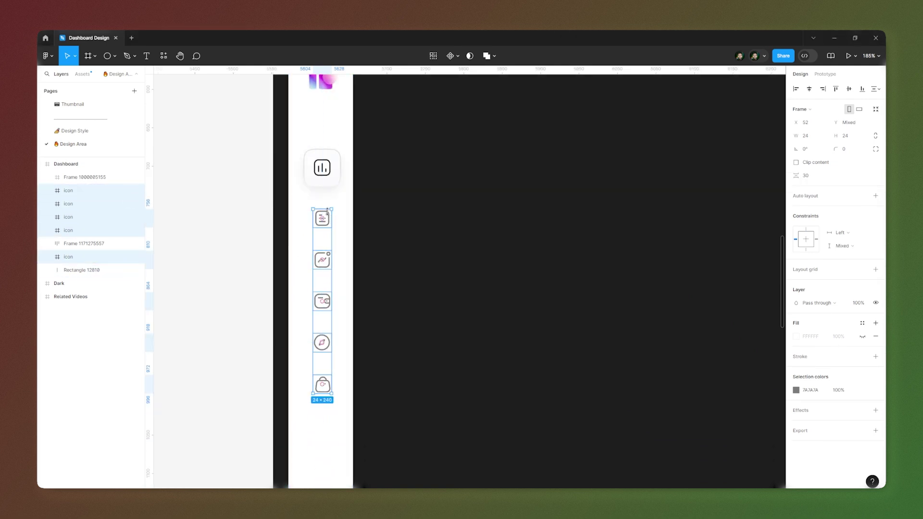
pyautogui.click(817, 174)
pyautogui.press('Return')
# Add sun, bell and settings icons at the foot of the sidebar with a vertical spacing of 32.
pyautogui.hotkey('shift', '1')
pyautogui.click(264, 341)
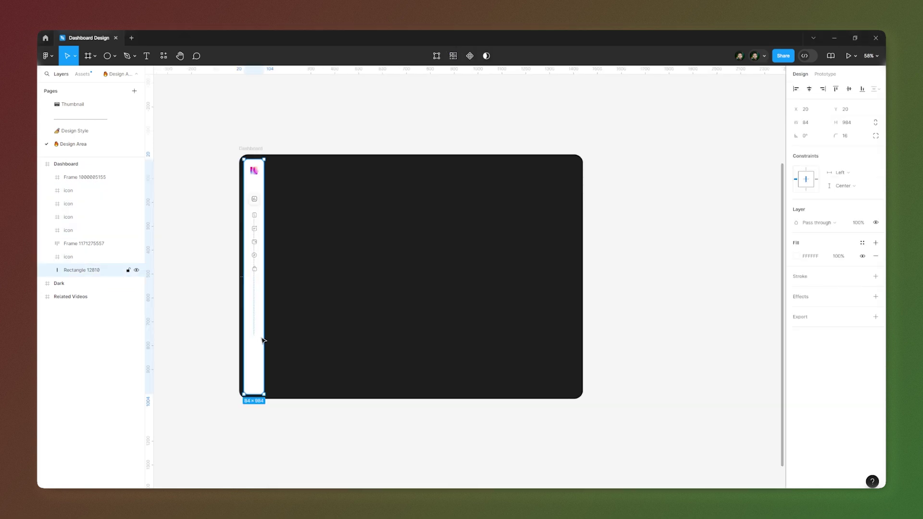
pyautogui.scroll(2, 225, 389)
pyautogui.scroll(3, 224, 390)
pyautogui.moveTo(231, 383); pyautogui.dragTo(289, 322)
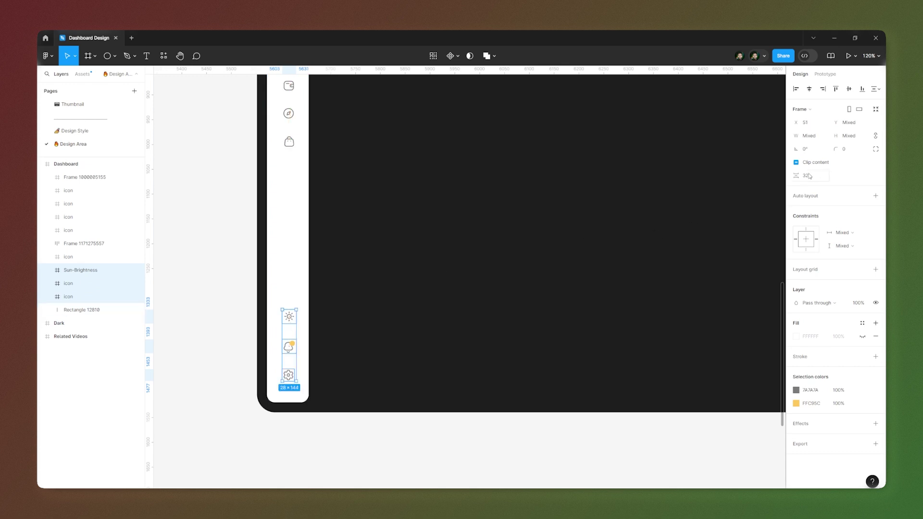
# Centre the sun, bell and settings icons horizontally on the white sidebar and nudge them down by 10.
pyautogui.keyDown('shift'); pyautogui.click(306, 234); pyautogui.keyUp('shift')
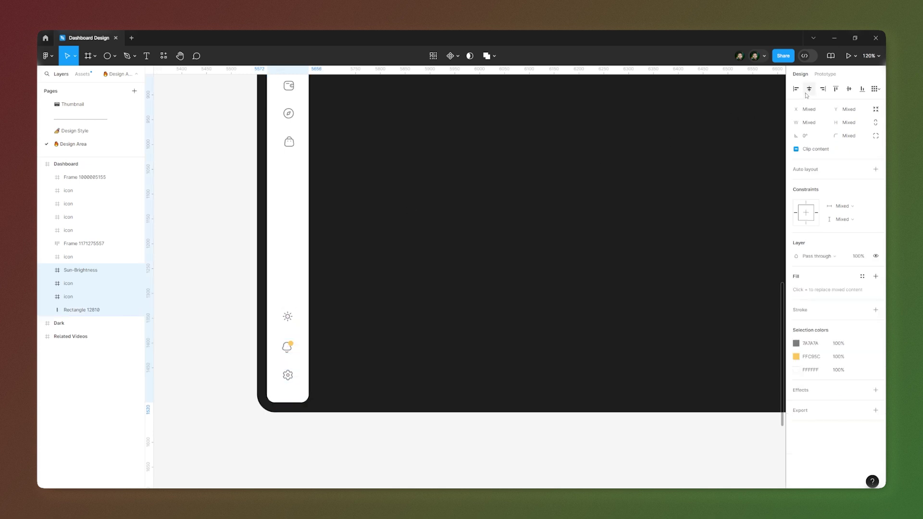
pyautogui.click(288, 434)
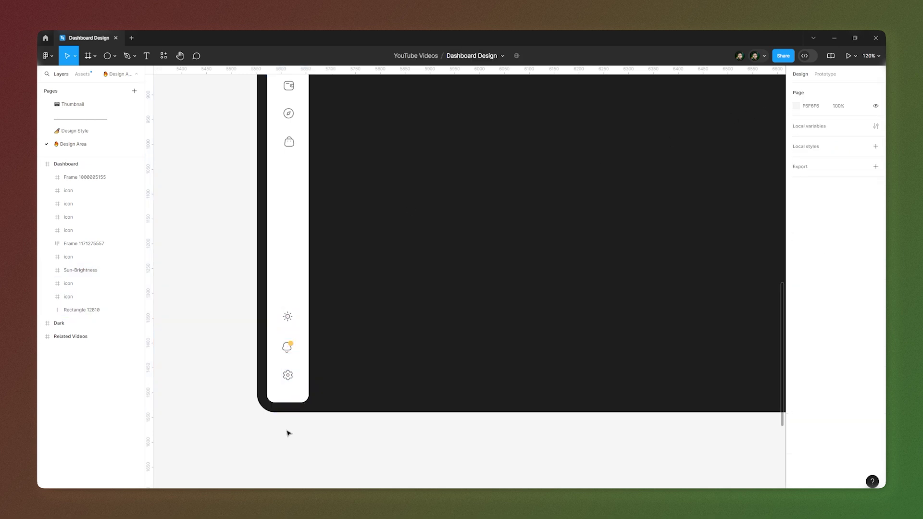
pyautogui.click(294, 378)
pyautogui.keyDown('shift'); pyautogui.click(293, 352); pyautogui.keyUp('shift')
pyautogui.keyDown('shift'); pyautogui.click(291, 322); pyautogui.keyUp('shift')
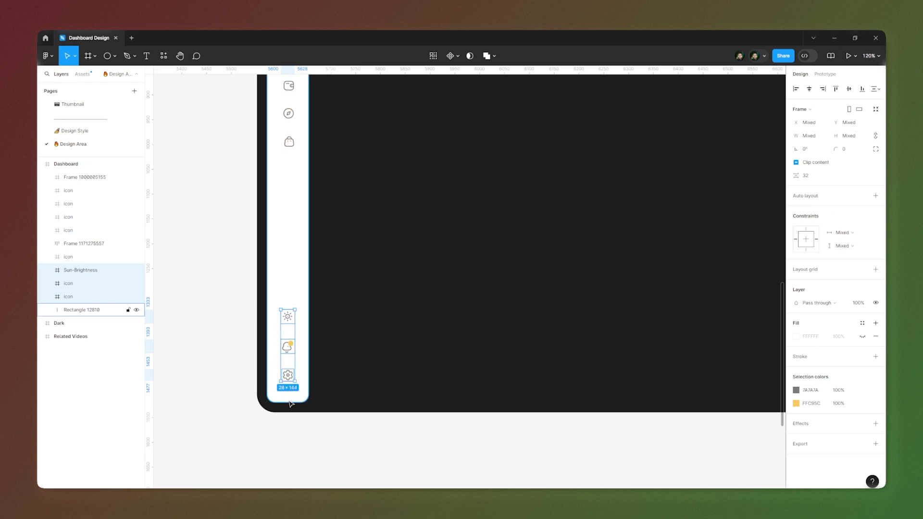
pyautogui.hotkey('shift', 'Down')
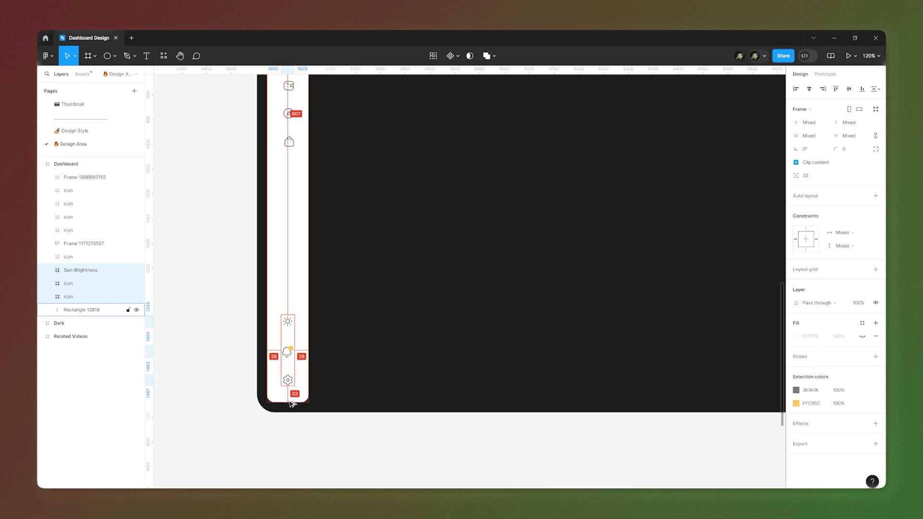
# Compare the logo's offset from the sidebar's top edge with the lower icons' offset from its bottom edge.
pyautogui.scroll(10, 290, 411)
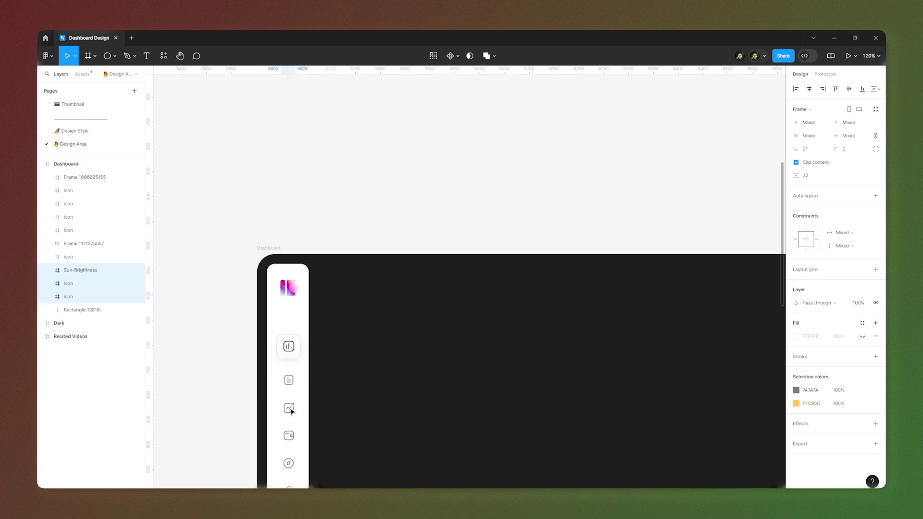
pyautogui.click(283, 290)
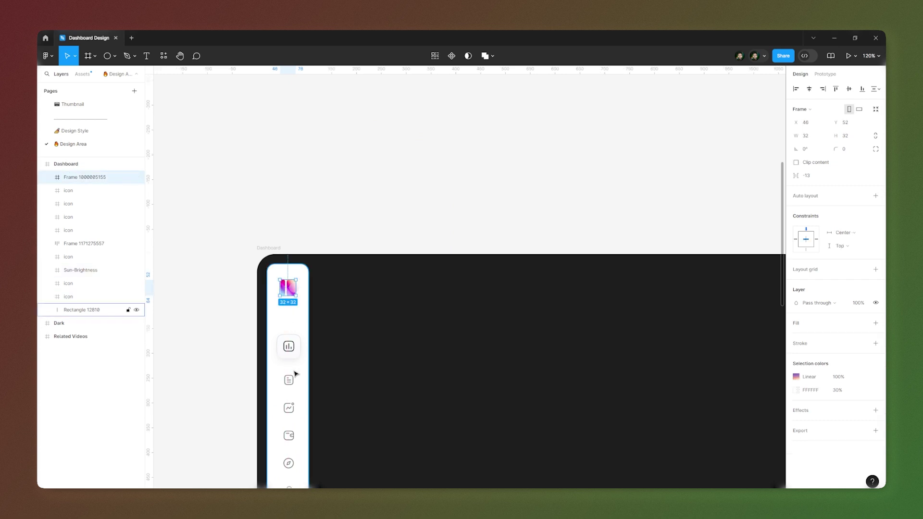
pyautogui.scroll(-10, 295, 374)
pyautogui.click(294, 435)
pyautogui.scroll(-5, 193, 364)
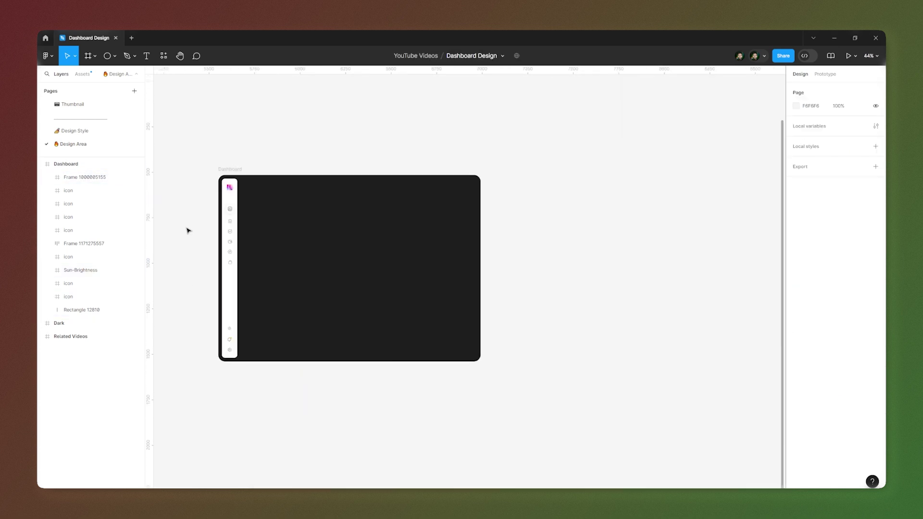
# Add the text "Channel Analytics" near the top of the dashboard, beside the sidebar.
pyautogui.scroll(3, 188, 230)
pyautogui.scroll(-2, 218, 253)
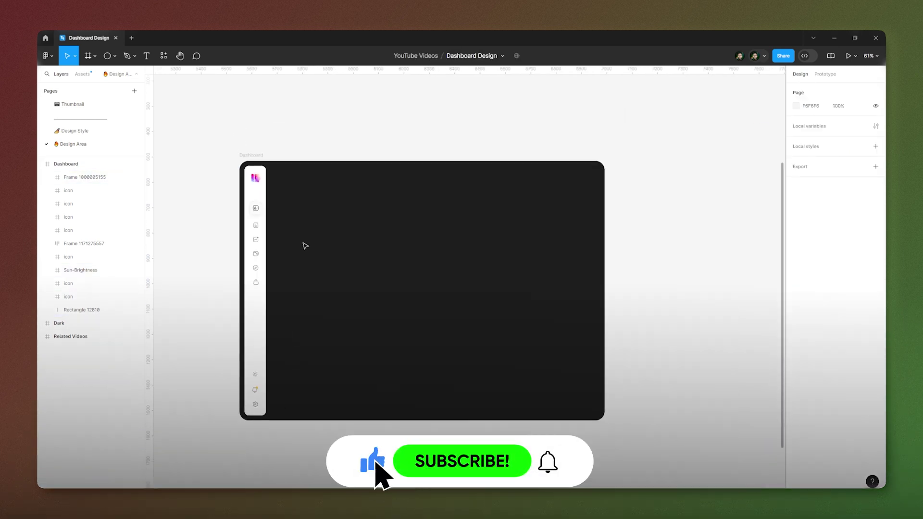
pyautogui.scroll(1, 302, 245)
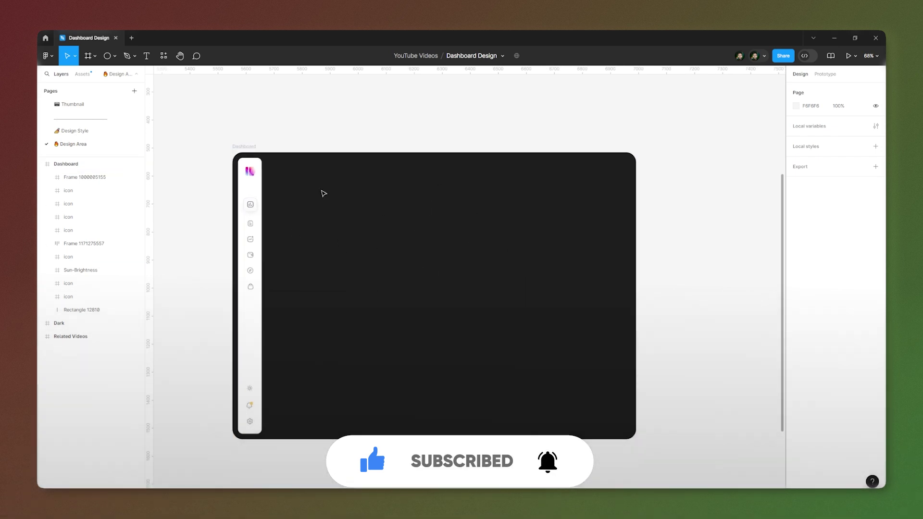
pyautogui.press('t')
pyautogui.click(287, 174)
pyautogui.write('Channel A')
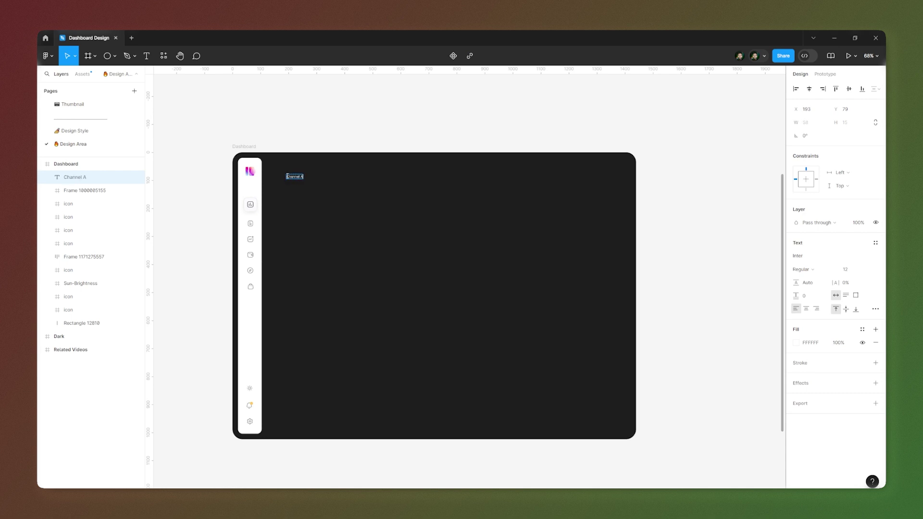
pyautogui.write('nalytics')
pyautogui.press('Escape')
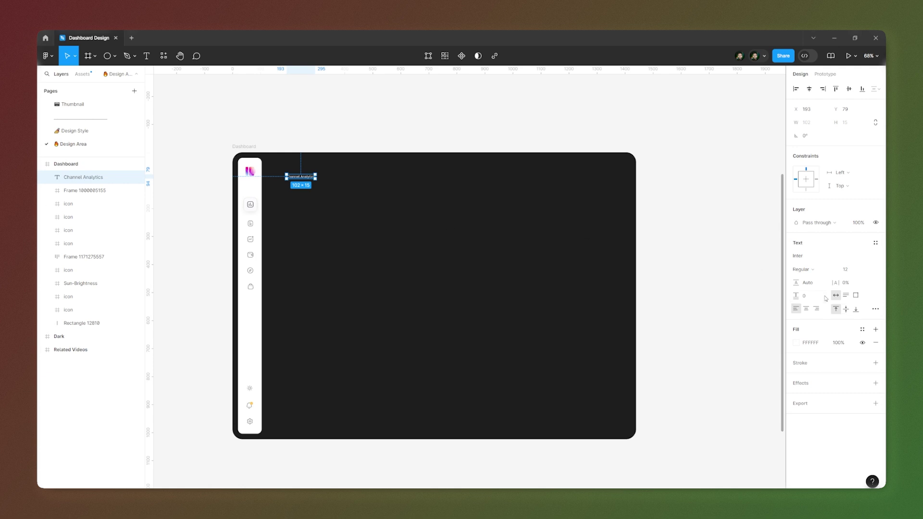
# Format the Channel Analytics heading as Poppins Bold at size 40.
pyautogui.click(809, 259)
pyautogui.write('pop')
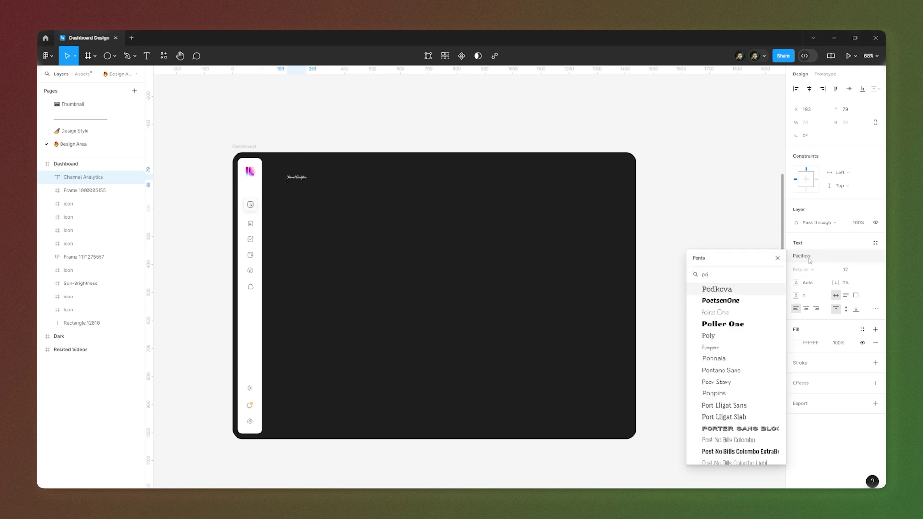
pyautogui.click(739, 287)
pyautogui.click(811, 269)
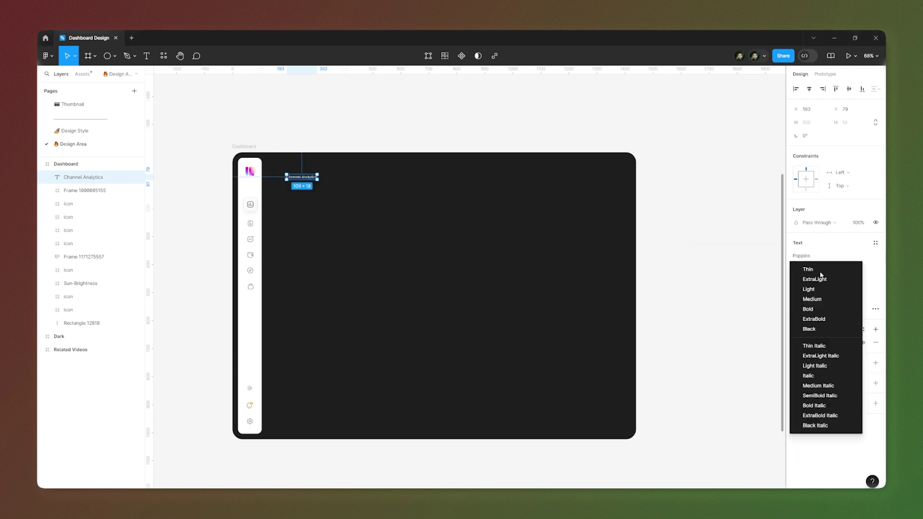
pyautogui.click(817, 309)
pyautogui.click(851, 271)
pyautogui.write('40')
pyautogui.press('Return')
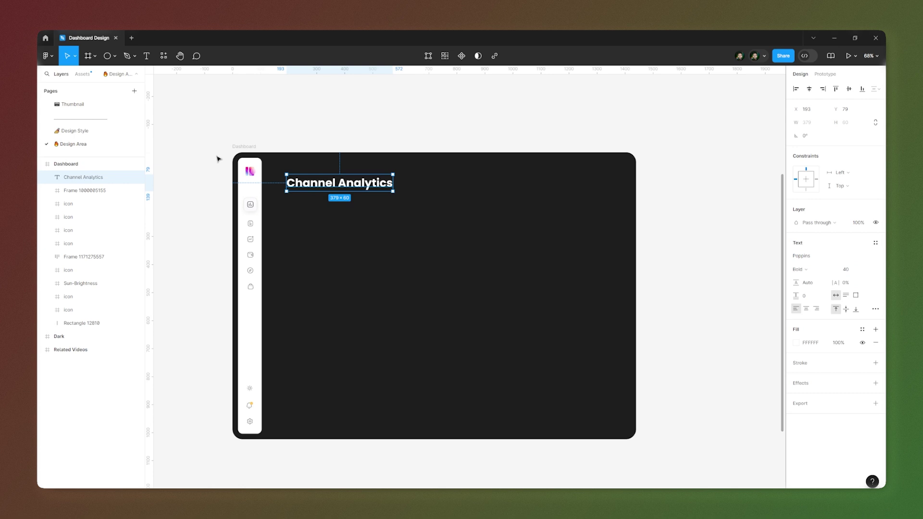
# Move the Channel Analytics heading to X 152 and Y 48 in the Dashboard frame.
pyautogui.press('alt')
pyautogui.hotkey('shift', 'Left')
pyautogui.hotkey('shift', 'Left')
pyautogui.hotkey('shift', 'Left')
pyautogui.press('alt')
pyautogui.hotkey('shift', 'Left')
pyautogui.press('Left')
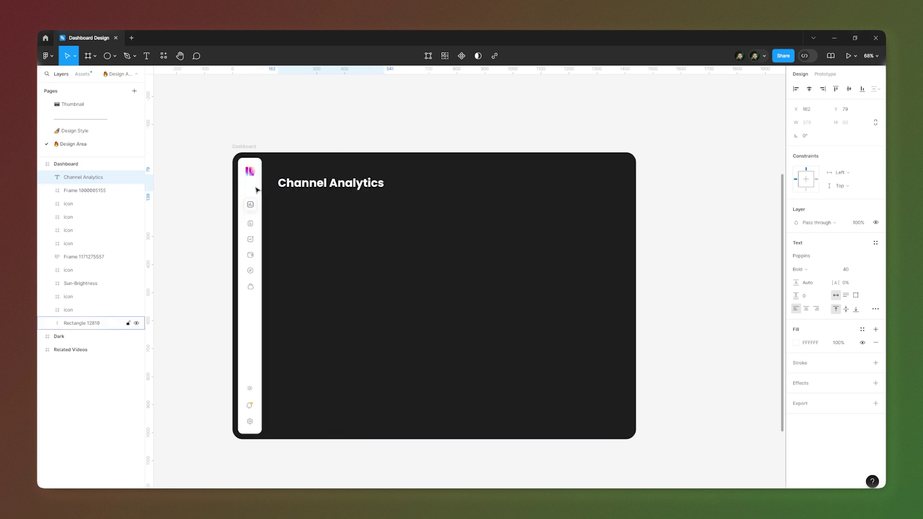
pyautogui.hotkey('shift', 'Up')
pyautogui.hotkey('shift', 'Up')
pyautogui.hotkey('shift', 'Up')
pyautogui.press('Up')
pyautogui.press('alt')
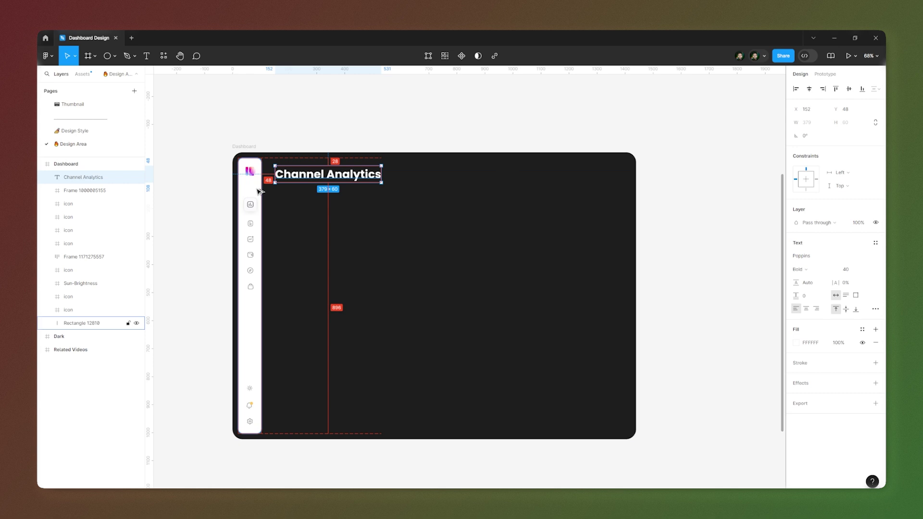
pyautogui.click(309, 127)
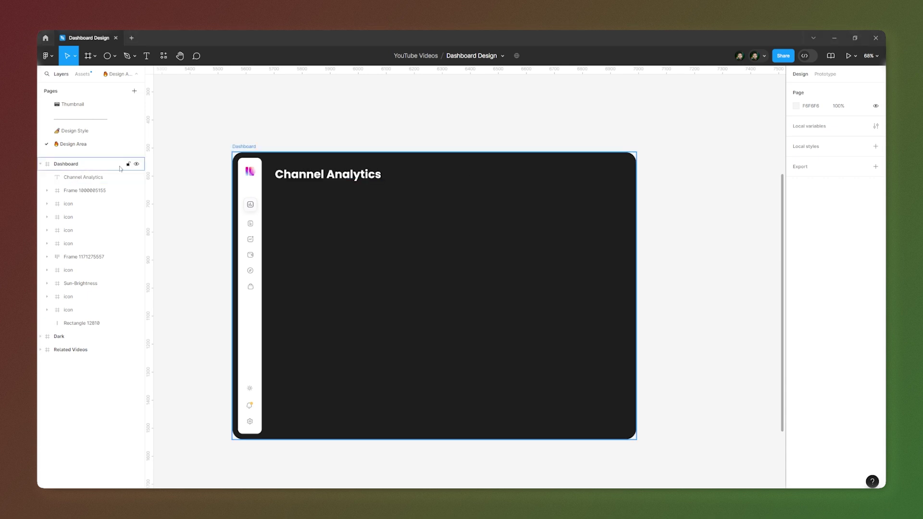
# Paste the mail icon, search icon and avatar into the Dashboard frame and move them near its upper-right corner.
pyautogui.click(240, 146)
pyautogui.hotkey('ctrl', 'v')
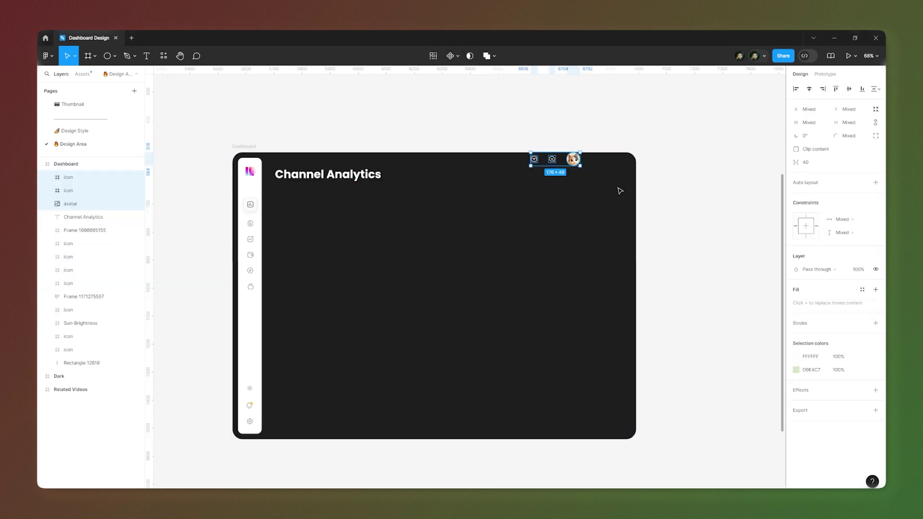
pyautogui.moveTo(576, 162); pyautogui.dragTo(613, 178)
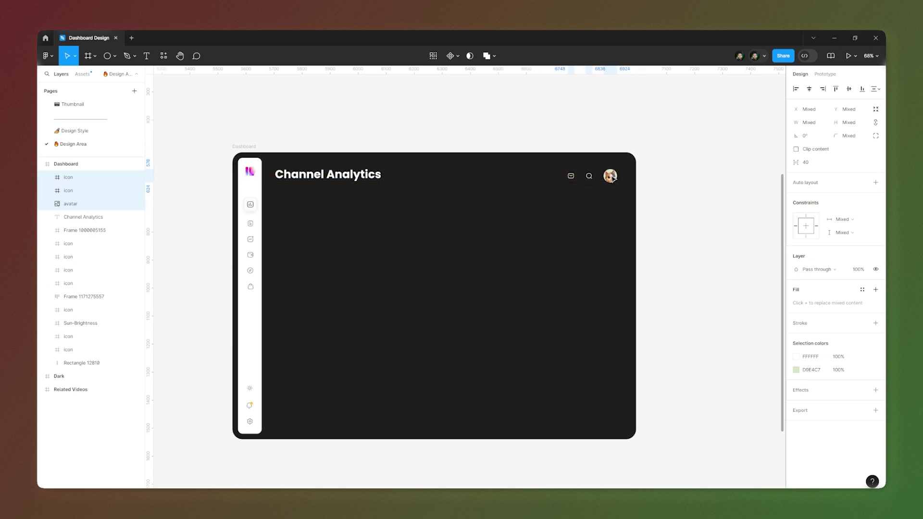
# Raise the mail icon, search icon and avatar level with the heading's top and wrap them in a tighter auto layout row.
pyautogui.press('alt')
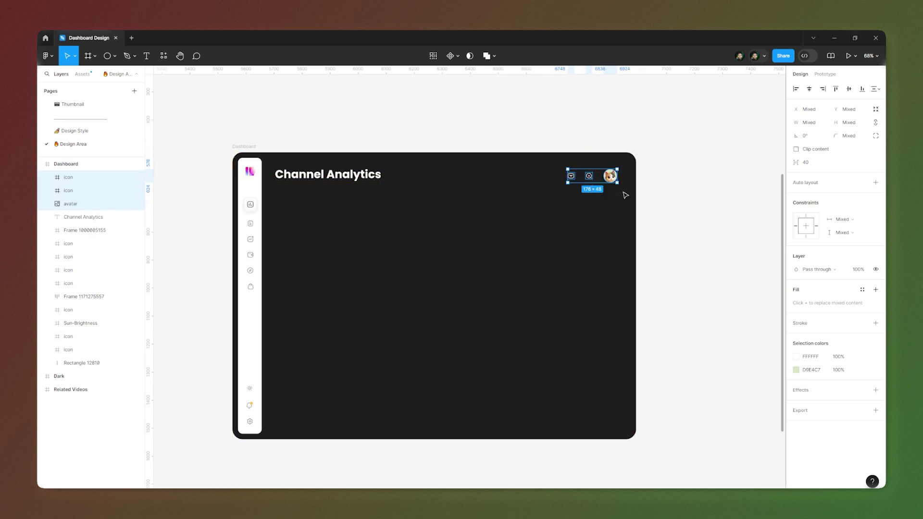
pyautogui.hotkey('shift', 'Up')
pyautogui.press('alt')
pyautogui.hotkey('shift', 'a')
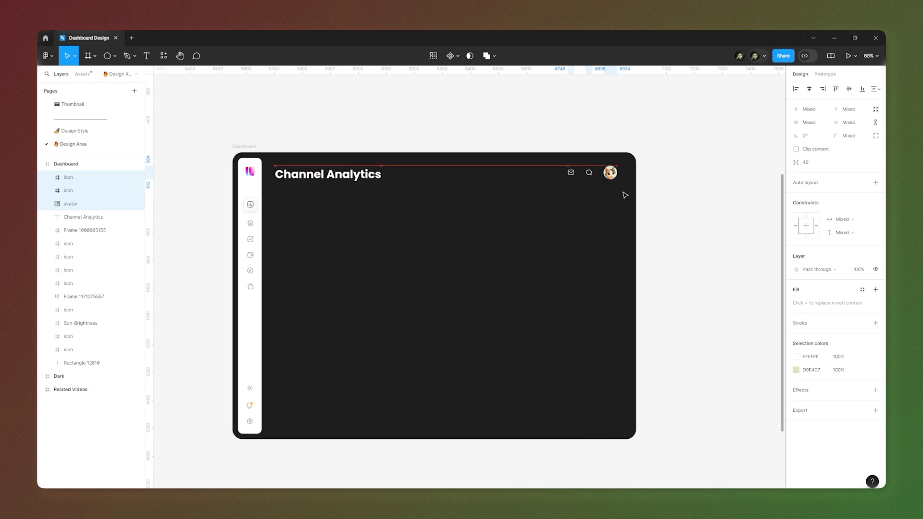
pyautogui.press('Escape')
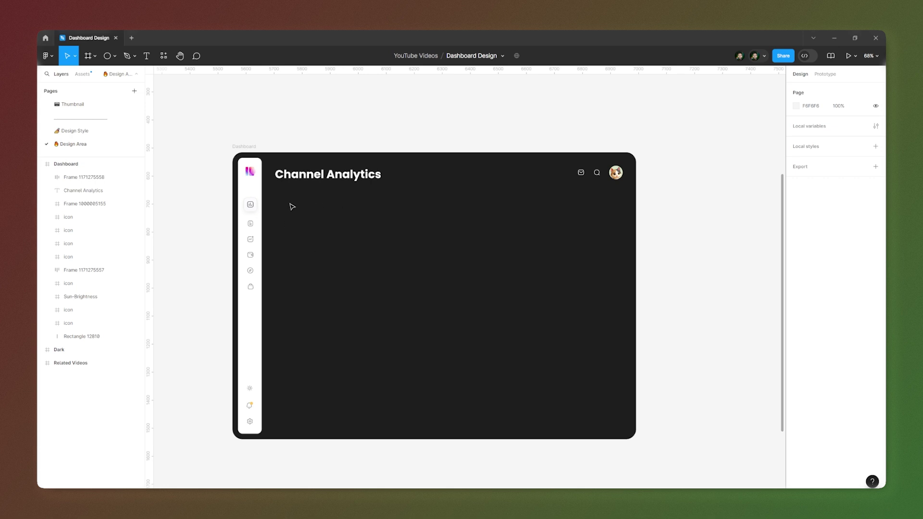
# Draw a rectangle below the Channel Analytics heading and set its size to 752 × 520.
pyautogui.click(115, 56)
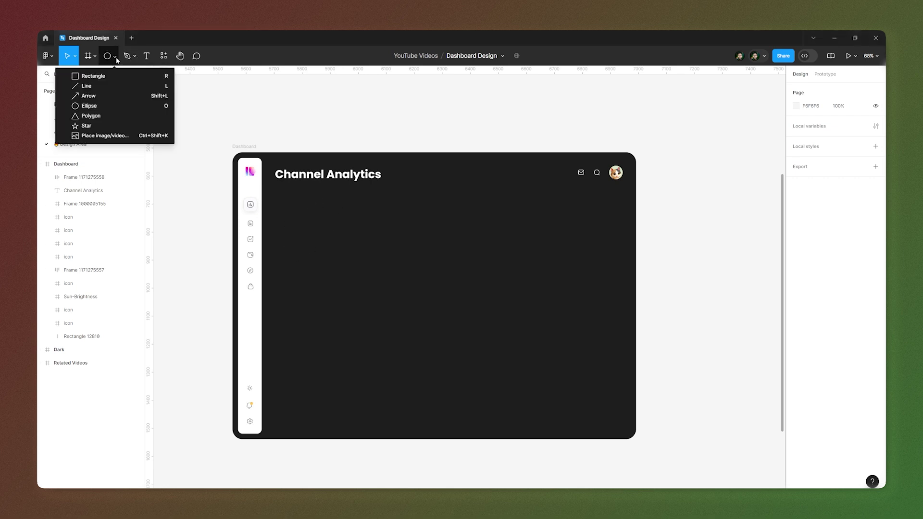
pyautogui.click(94, 75)
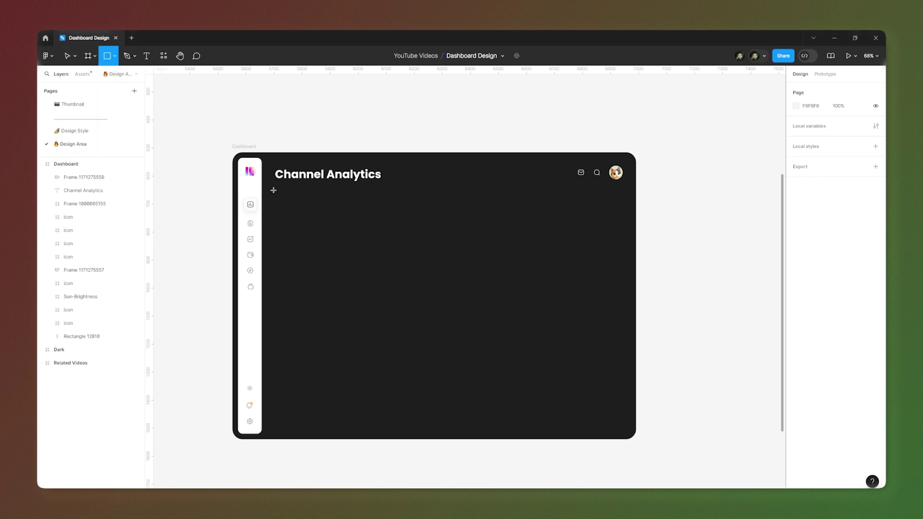
pyautogui.moveTo(276, 192)
pyautogui.mouseDown()
pyautogui.moveTo(322, 233)
pyautogui.moveTo(423, 272)
pyautogui.mouseUp()
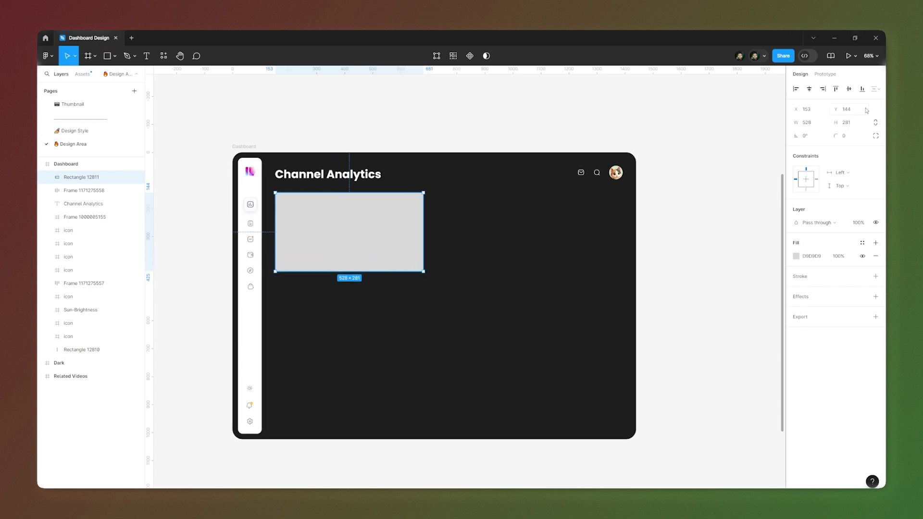
pyautogui.click(815, 128)
pyautogui.press('Tab')
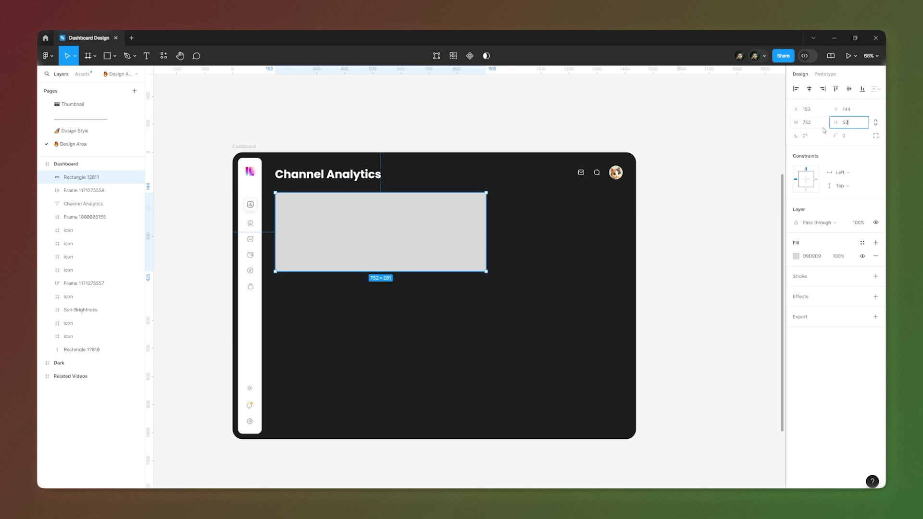
pyautogui.press('Return')
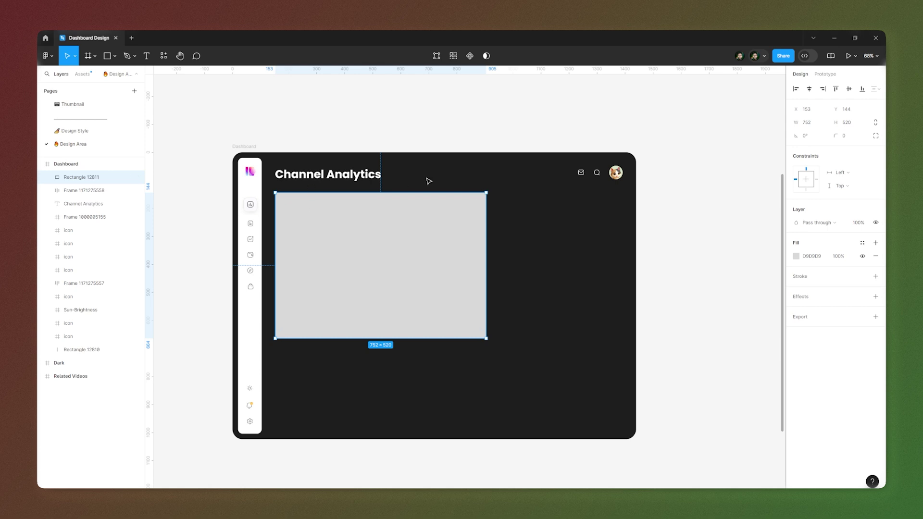
# Give the rectangle a corner radius of 48 and a cream FEEBBE fill.
pyautogui.click(845, 137)
pyautogui.press('Return')
pyautogui.click(818, 256)
pyautogui.click(818, 255)
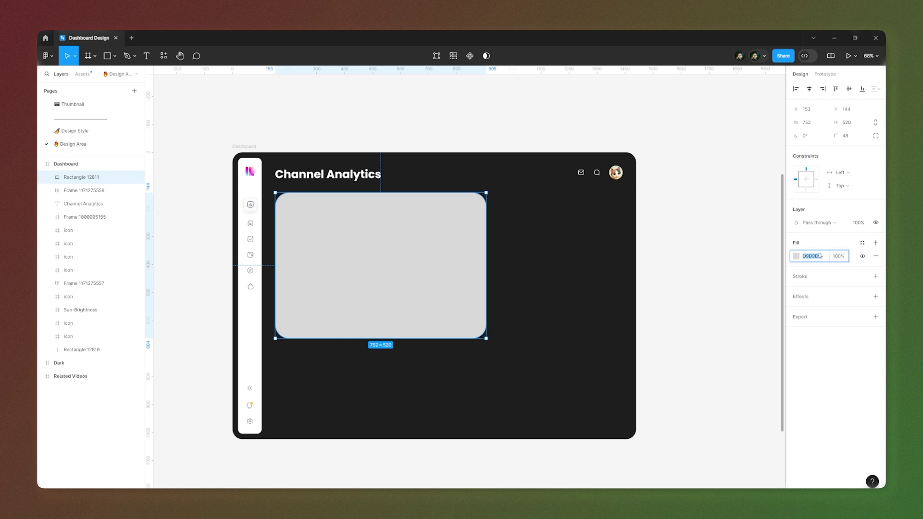
pyautogui.write('1')
pyautogui.press('Return')
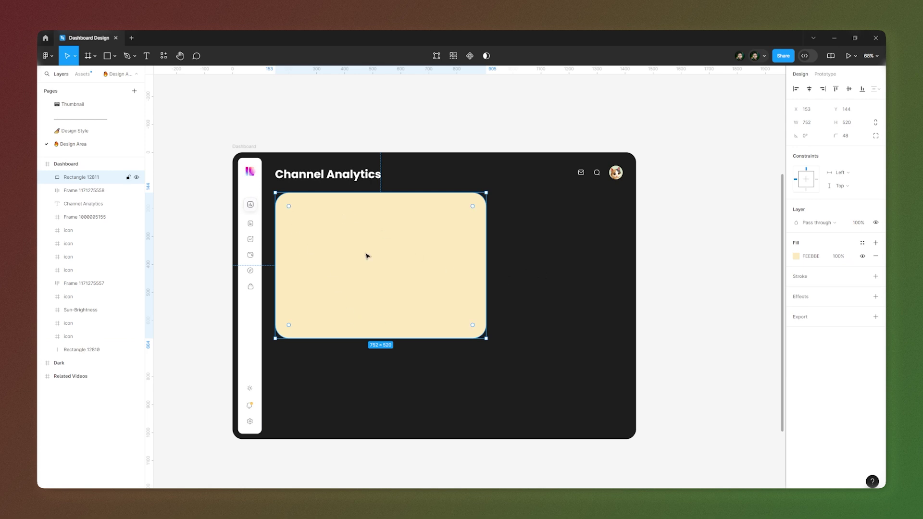
# Try a linear gradient as the cream card's fill and undo it.
pyautogui.click(796, 256)
pyautogui.click(710, 271)
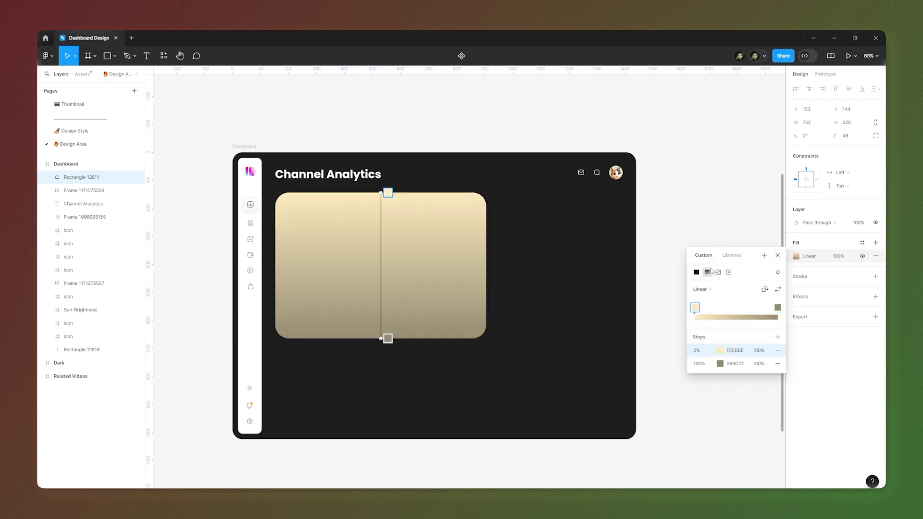
pyautogui.press('Escape')
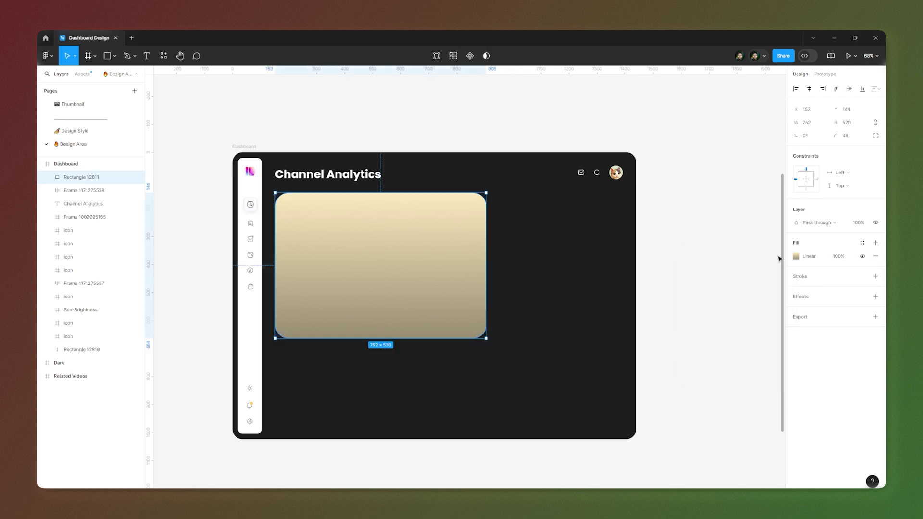
pyautogui.hotkey('ctrl', 'z')
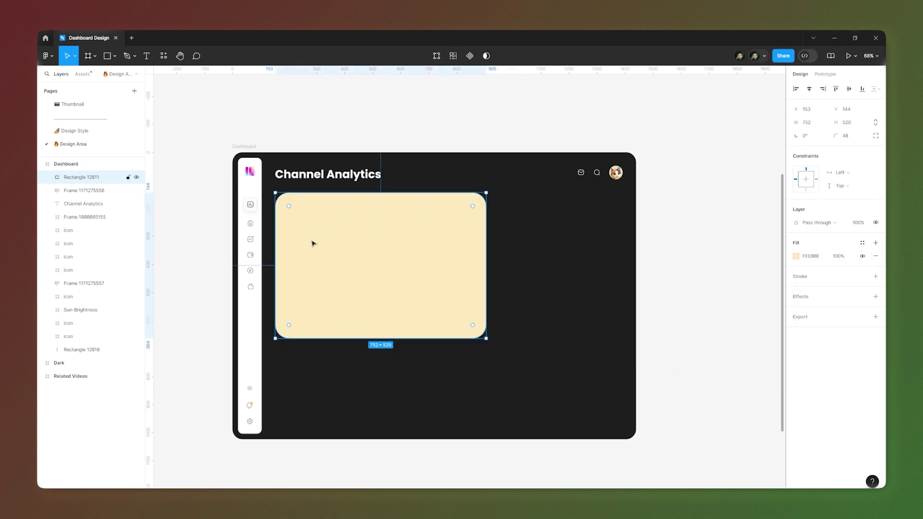
# Draw a narrow rectangle about 109 × 659, rotated about 32.57°, and place it diagonally across the cream card's left part.
pyautogui.click(108, 60)
pyautogui.click(93, 76)
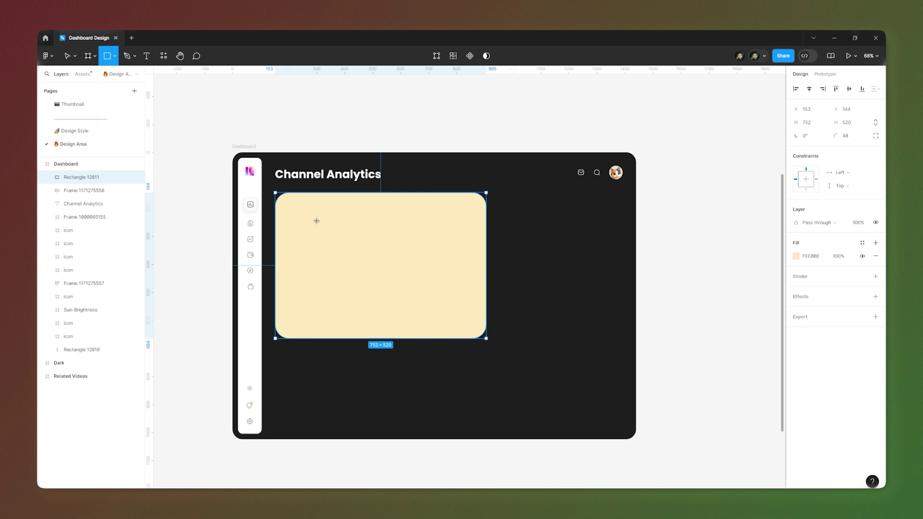
pyautogui.moveTo(270, 207); pyautogui.dragTo(350, 358)
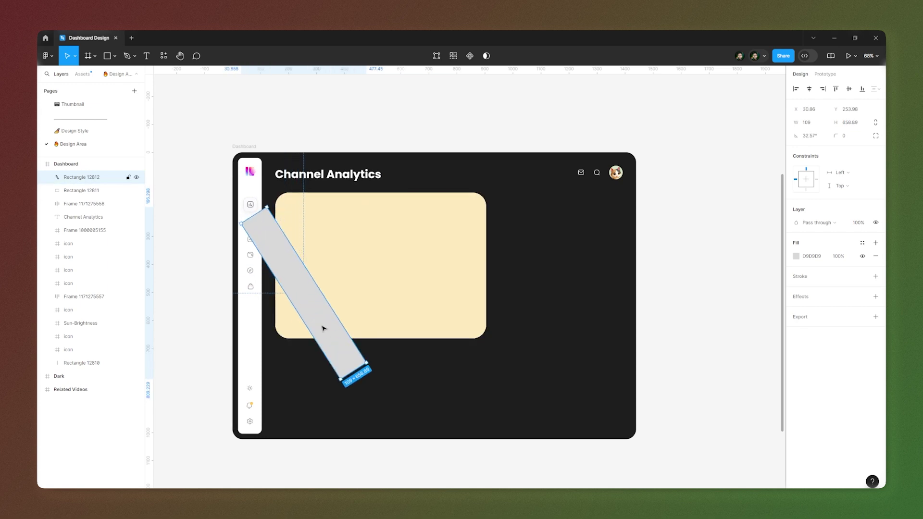
pyautogui.moveTo(303, 288); pyautogui.dragTo(326, 259)
# Fill the slanted rectangle with green 7AF366 and move it over the cream card's lower-left corner.
pyautogui.click(821, 259)
pyautogui.write('7AF366')
pyautogui.press('Return')
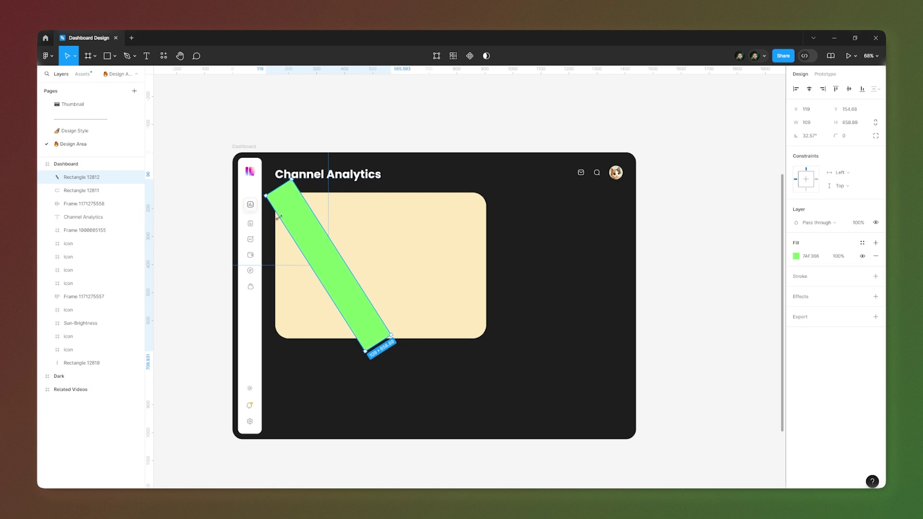
pyautogui.moveTo(320, 263); pyautogui.dragTo(276, 317)
# Set the green rectangle's layer opacity to 20% and add a layer blur effect to it.
pyautogui.click(859, 223)
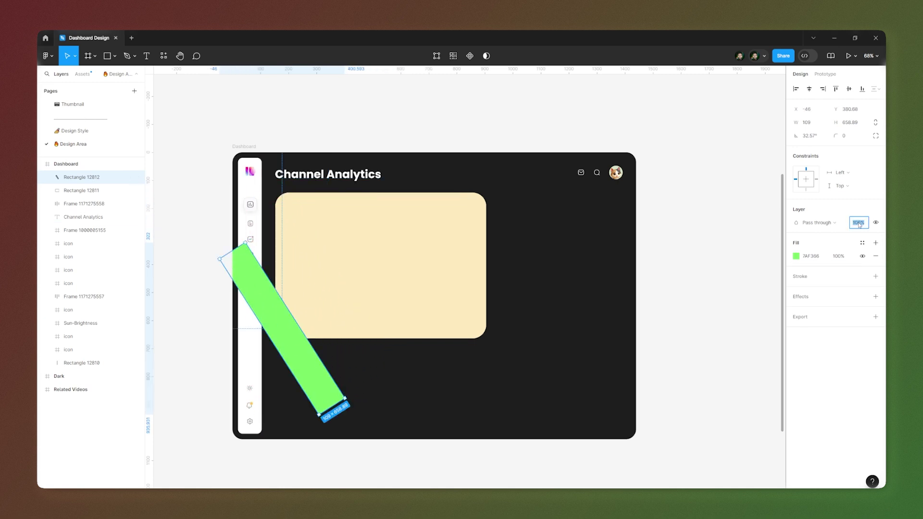
pyautogui.write('20')
pyautogui.press('Return')
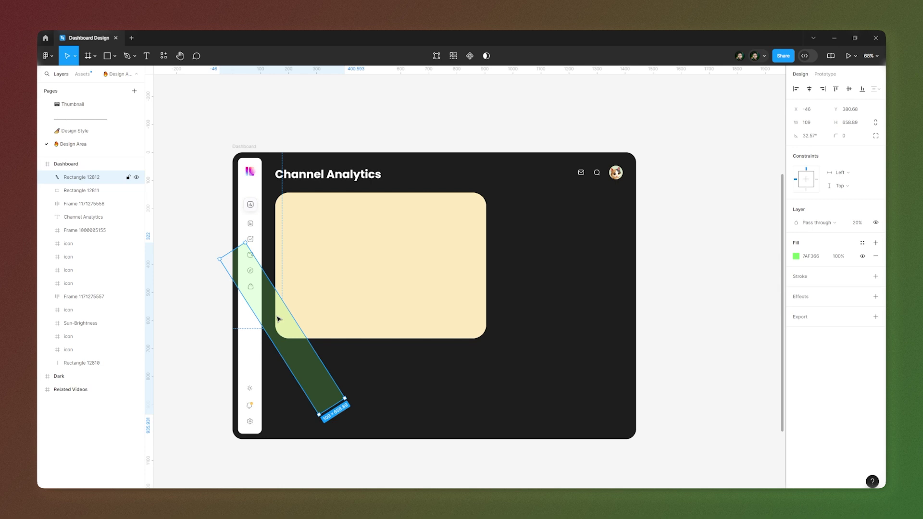
pyautogui.click(875, 296)
pyautogui.click(818, 310)
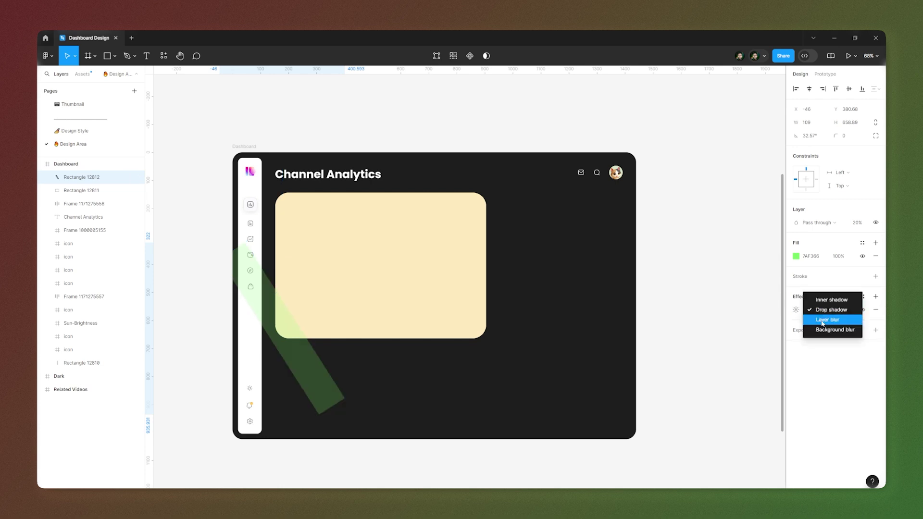
pyautogui.click(822, 321)
pyautogui.click(794, 314)
pyautogui.write('2')
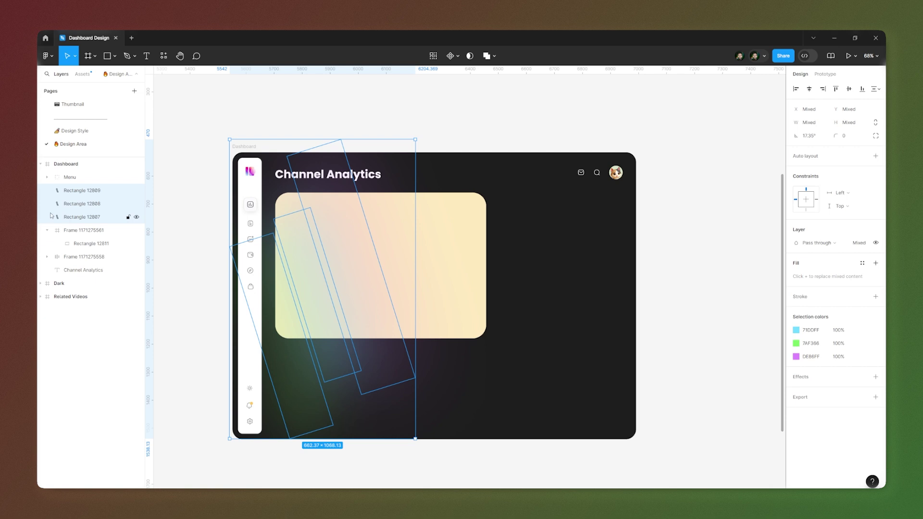
# Move the three blurred colour rectangles into the cream card's frame, above the card rectangle in the layer order.
pyautogui.moveTo(80, 218); pyautogui.dragTo(85, 237)
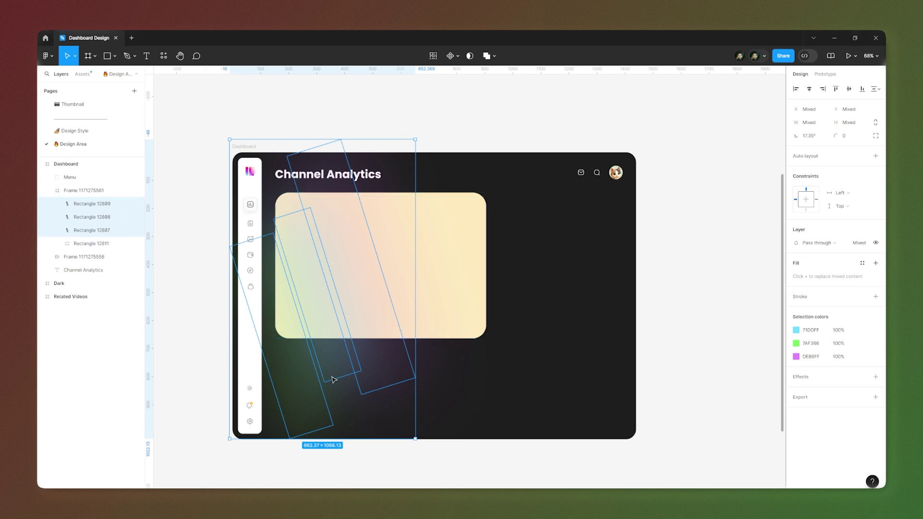
pyautogui.scroll(6, 321, 378)
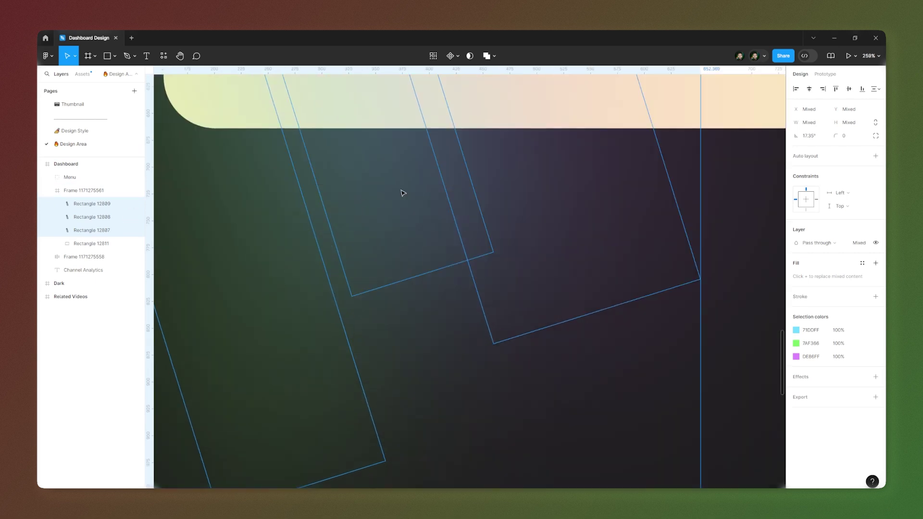
pyautogui.scroll(-6, 301, 297)
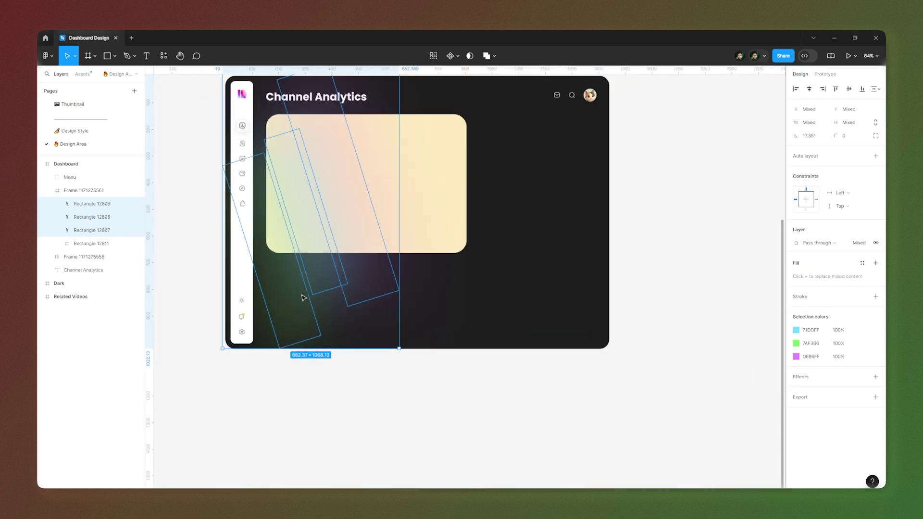
# Duplicate the cream 752 × 520 rectangle inside the card's frame.
pyautogui.click(91, 191)
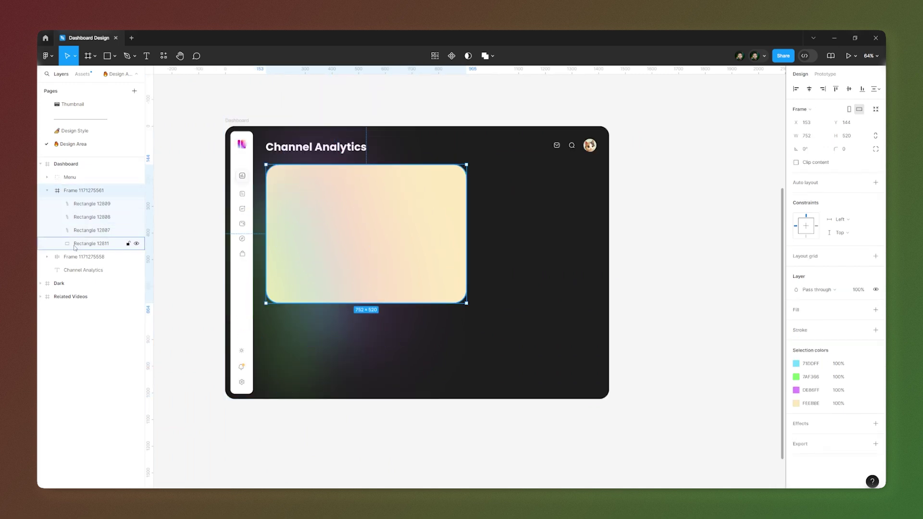
pyautogui.click(89, 244)
pyautogui.hotkey('ctrl', 'd')
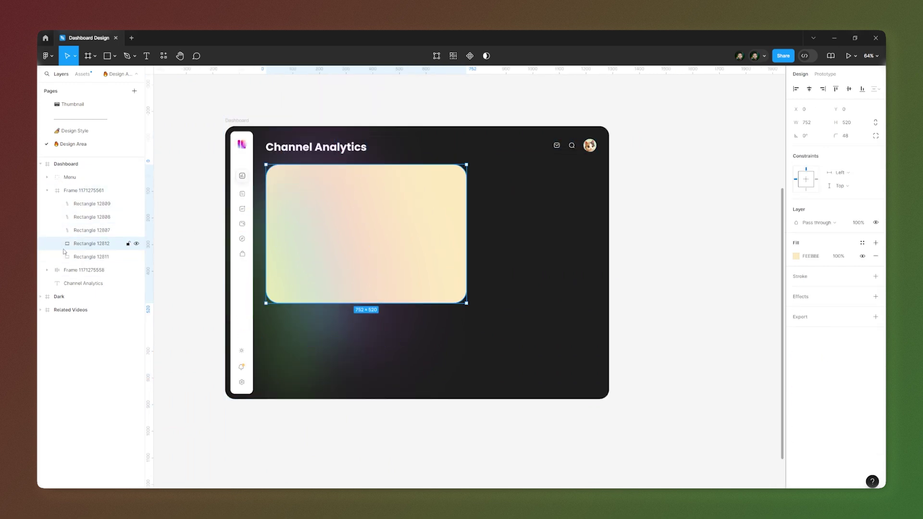
# Group the three blurred colour rectangles inside the card's frame.
pyautogui.click(87, 204)
pyautogui.keyDown('shift'); pyautogui.click(84, 230); pyautogui.keyUp('shift')
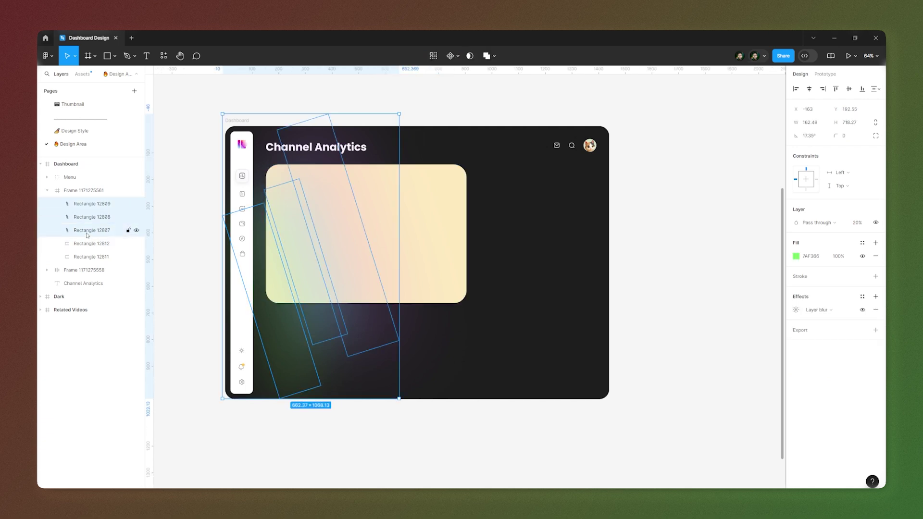
pyautogui.keyDown('shift'); pyautogui.click(86, 243); pyautogui.keyUp('shift')
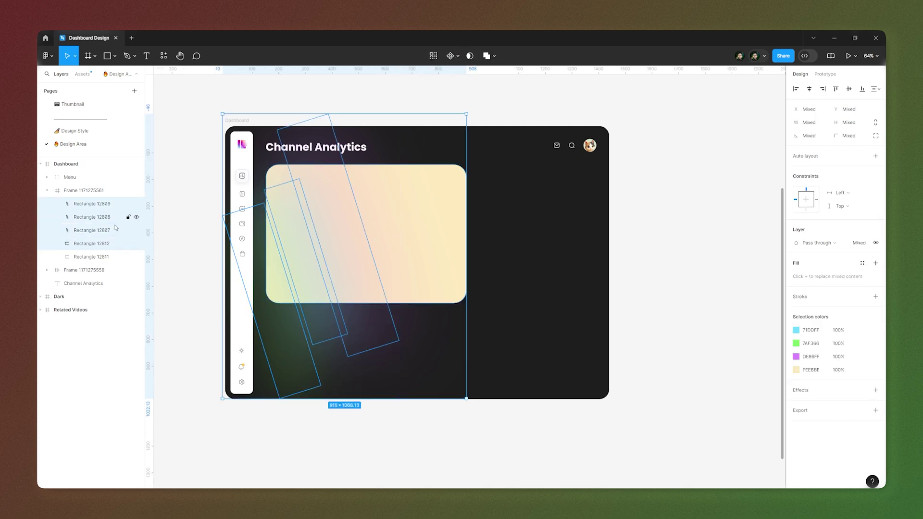
pyautogui.click(84, 229)
pyautogui.rightClick(83, 225)
pyautogui.press('Escape')
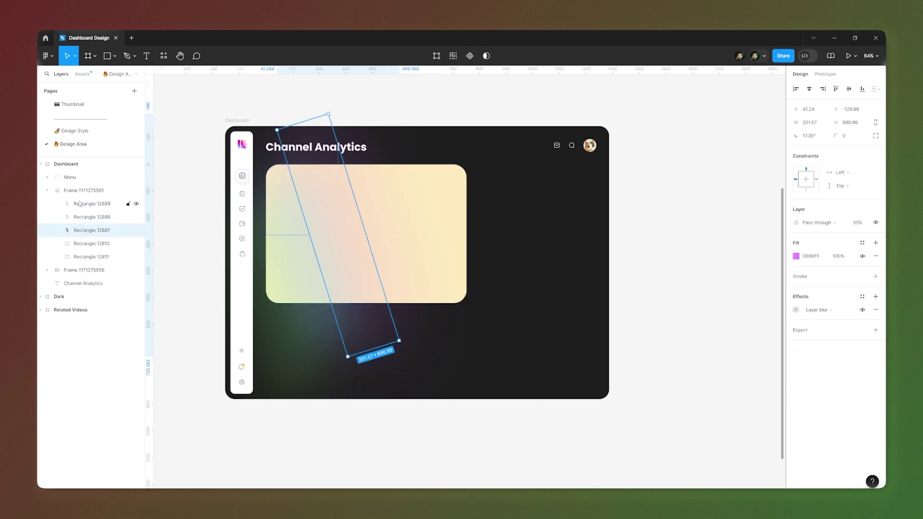
pyautogui.keyDown('shift'); pyautogui.click(79, 203); pyautogui.keyUp('shift')
pyautogui.hotkey('ctrl', 'g')
# Use the duplicated cream rectangle as a mask for the group of blurred colour rectangles, clipping the glow to the card.
pyautogui.keyDown('shift'); pyautogui.click(84, 217); pyautogui.keyUp('shift')
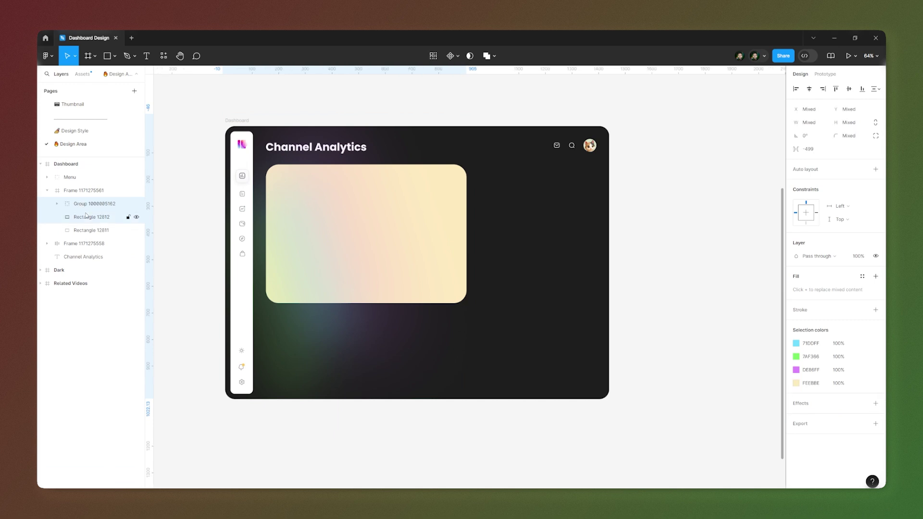
pyautogui.rightClick(319, 249)
pyautogui.moveTo(318, 247)
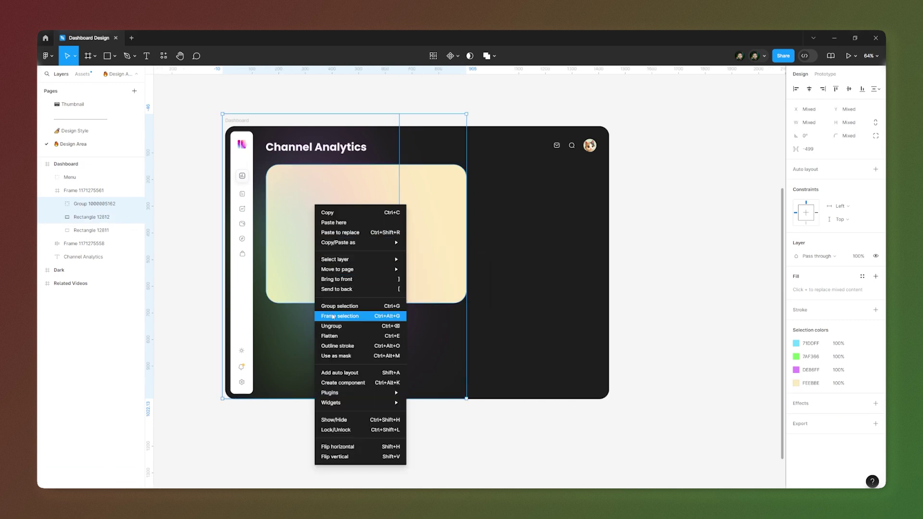
pyautogui.click(341, 355)
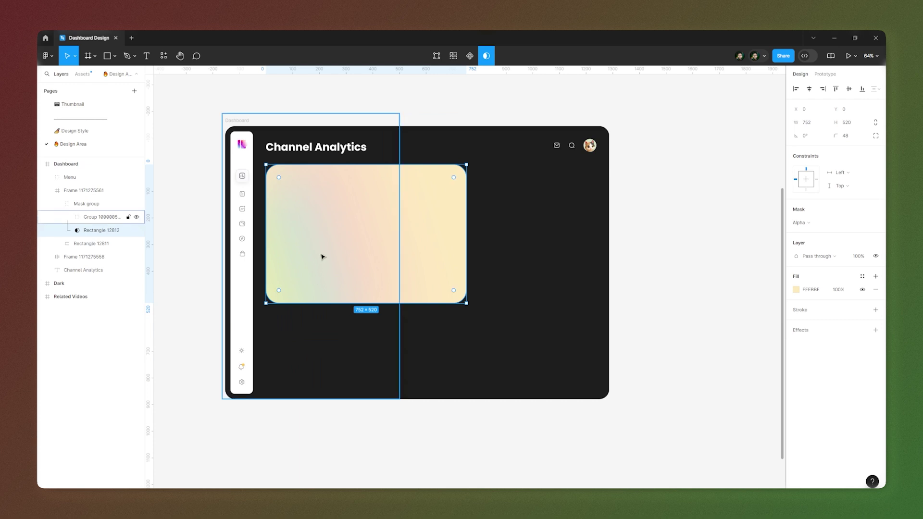
pyautogui.keyDown('ctrl'); pyautogui.scroll(2, 276, 302); pyautogui.keyUp('ctrl')
pyautogui.keyDown('ctrl'); pyautogui.scroll(5, 275, 303); pyautogui.keyUp('ctrl')
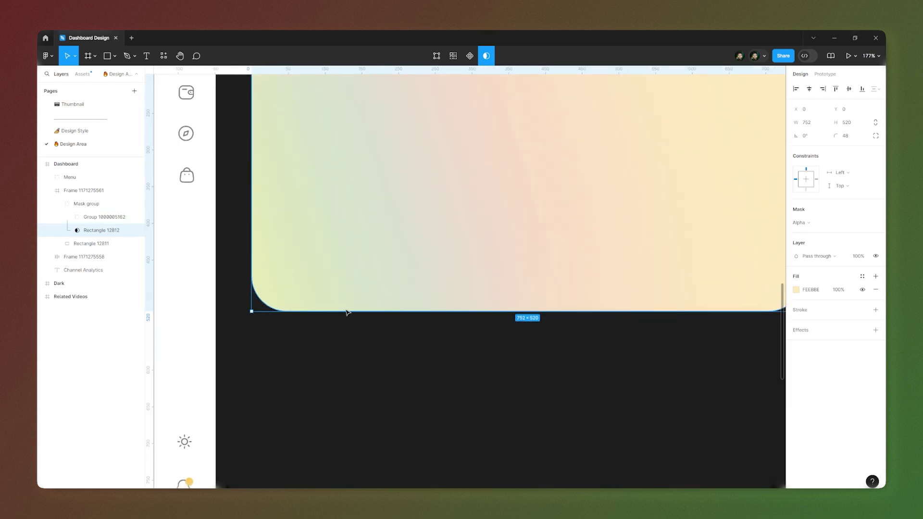
pyautogui.keyDown('ctrl'); pyautogui.scroll(-6, 255, 307); pyautogui.keyUp('ctrl')
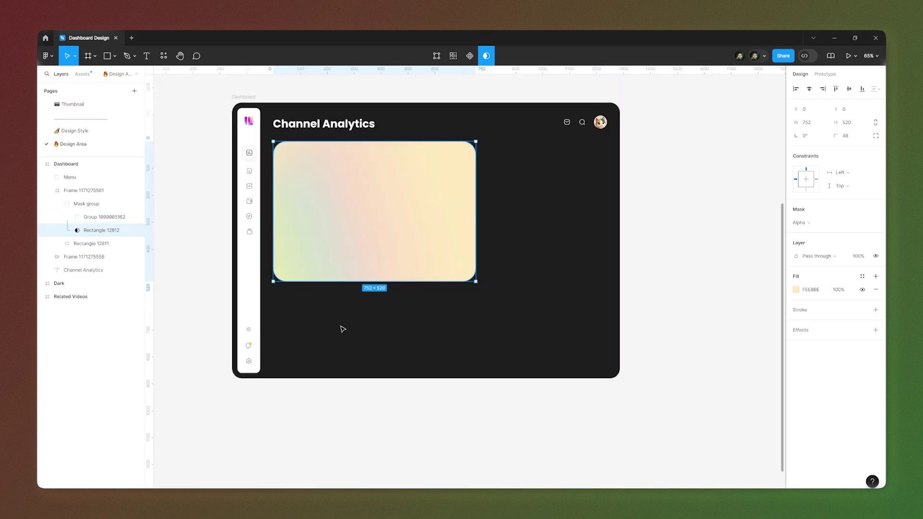
pyautogui.keyDown('ctrl'); pyautogui.scroll(5, 304, 326); pyautogui.keyUp('ctrl')
pyautogui.scroll(4, 303, 328)
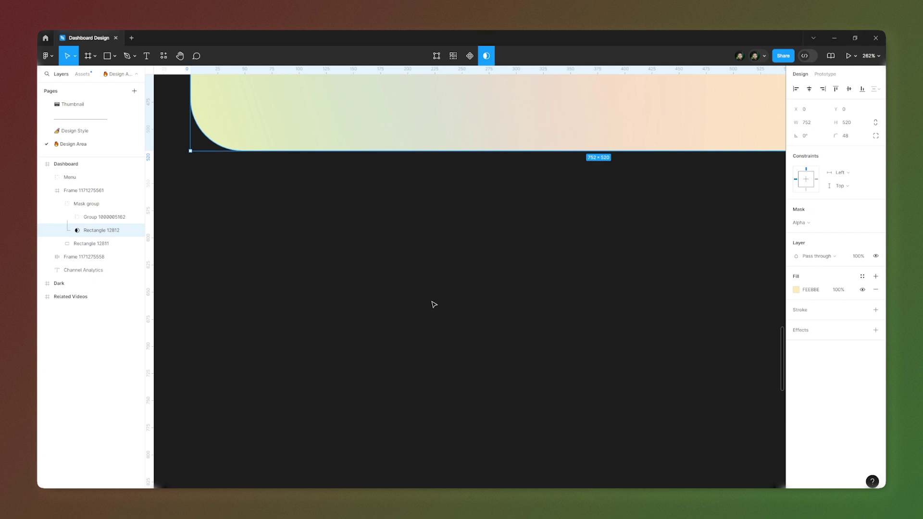
pyautogui.keyDown('ctrl'); pyautogui.scroll(-7, 434, 304); pyautogui.keyUp('ctrl')
pyautogui.click(766, 177)
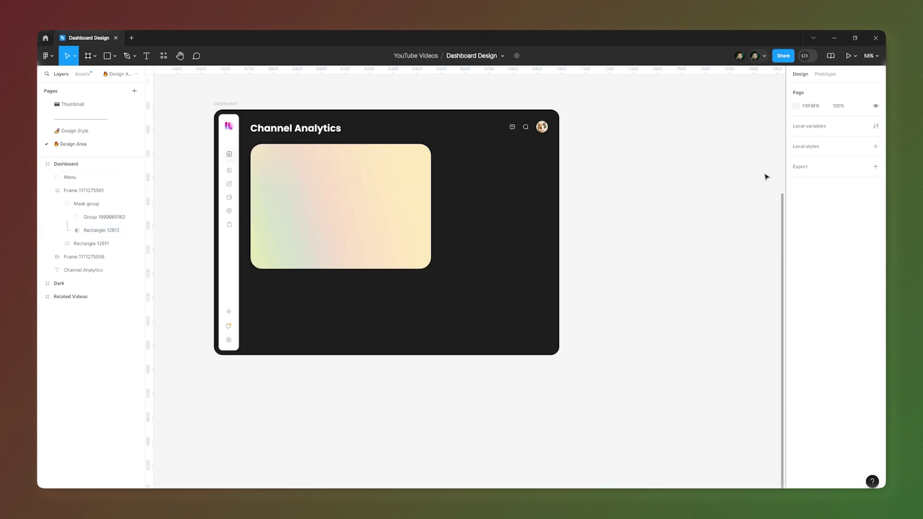
# Add a text layer reading "Popular Solution" in the upper-left part of the gradient card.
pyautogui.keyDown('ctrl'); pyautogui.scroll(3, 314, 151); pyautogui.keyUp('ctrl')
pyautogui.click(302, 204)
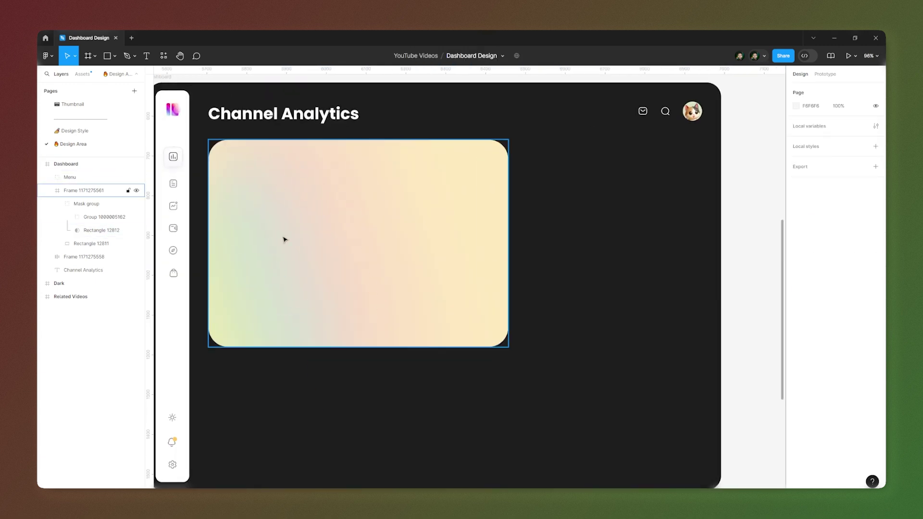
pyautogui.click(195, 207)
pyautogui.click(235, 169)
pyautogui.press('t')
pyautogui.click(242, 196)
pyautogui.write('Popularr Solution')
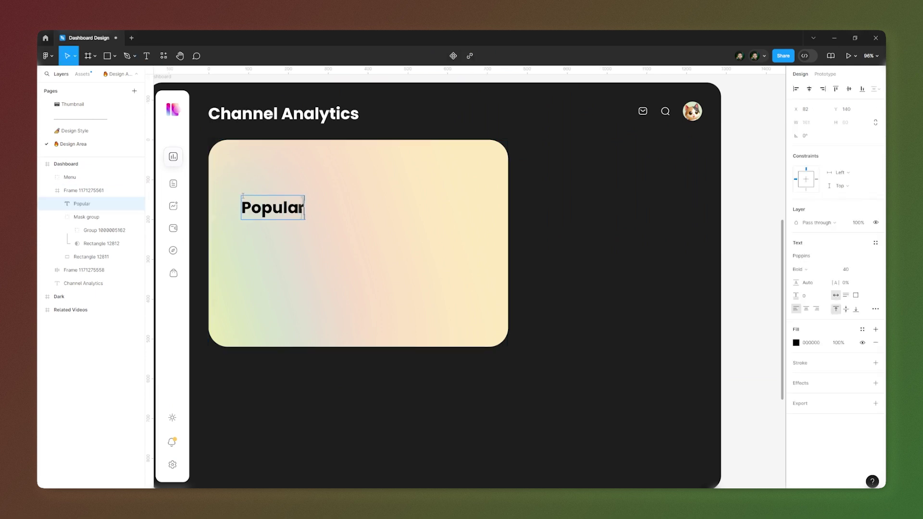
pyautogui.click(291, 206)
pyautogui.press('Delete')
pyautogui.press('Escape')
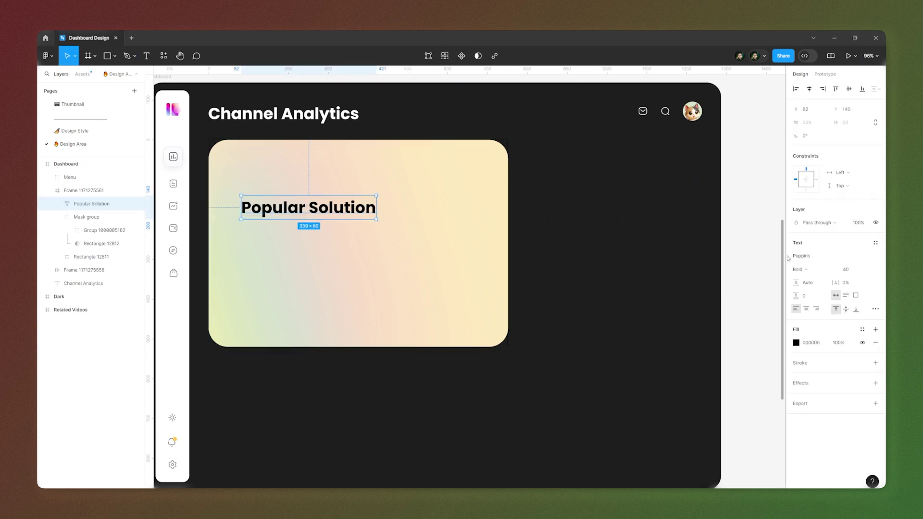
# Style the "Popular Solution" text as Poppins Medium, size 12, with a 6C6D7A grey fill.
pyautogui.click(807, 269)
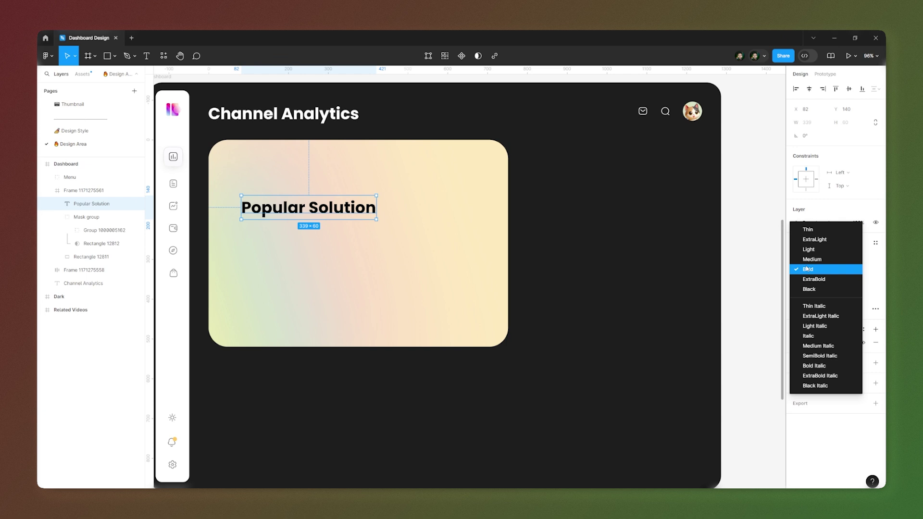
pyautogui.click(804, 262)
pyautogui.click(847, 270)
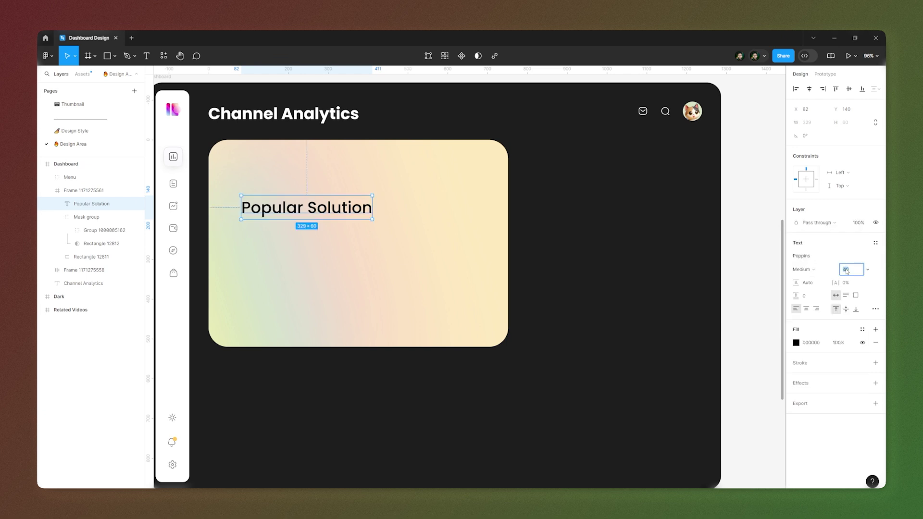
pyautogui.write('12')
pyautogui.press('Return')
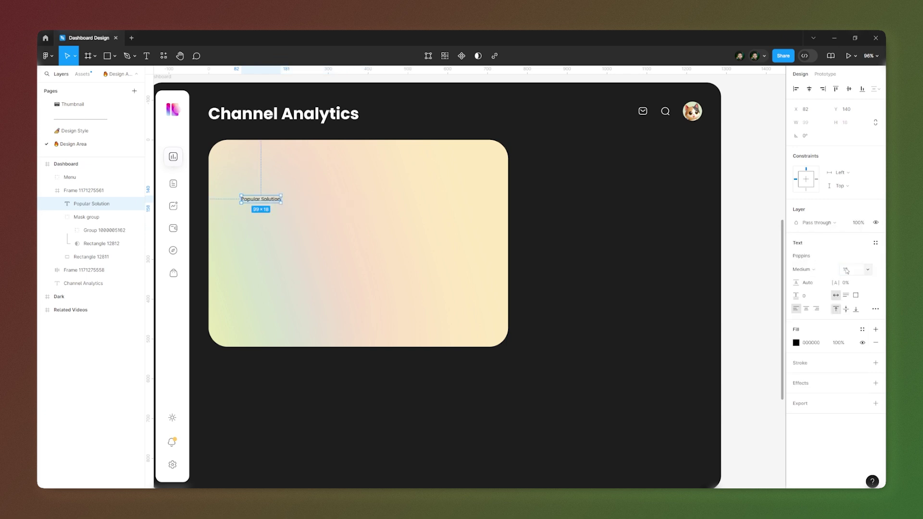
pyautogui.click(813, 341)
pyautogui.write('6c6d7a')
pyautogui.press('Return')
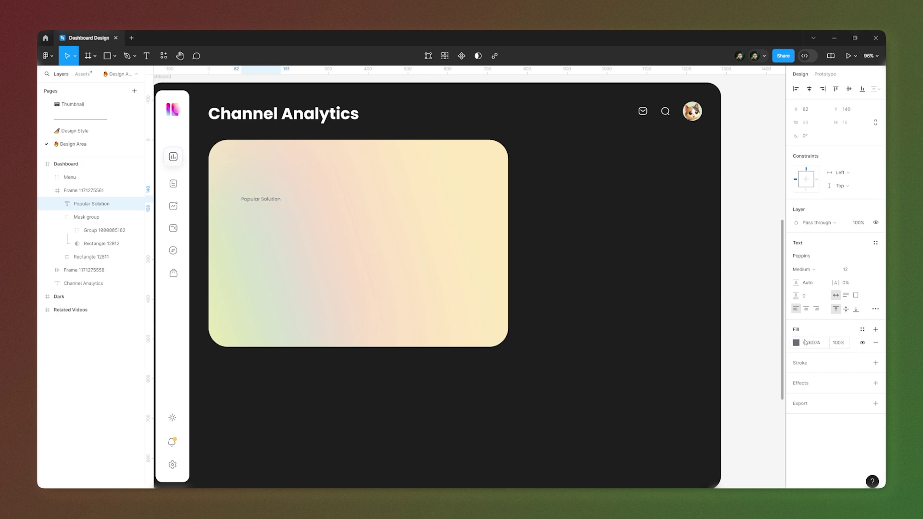
# Position the "Popular Solution" label at X 40 and Y 88 within the gradient card.
pyautogui.moveTo(256, 199); pyautogui.dragTo(248, 196)
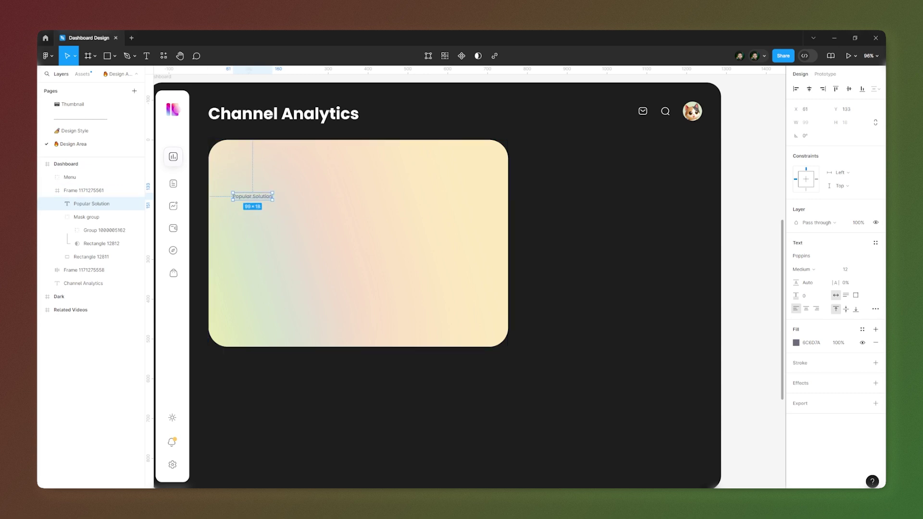
pyautogui.press('alt')
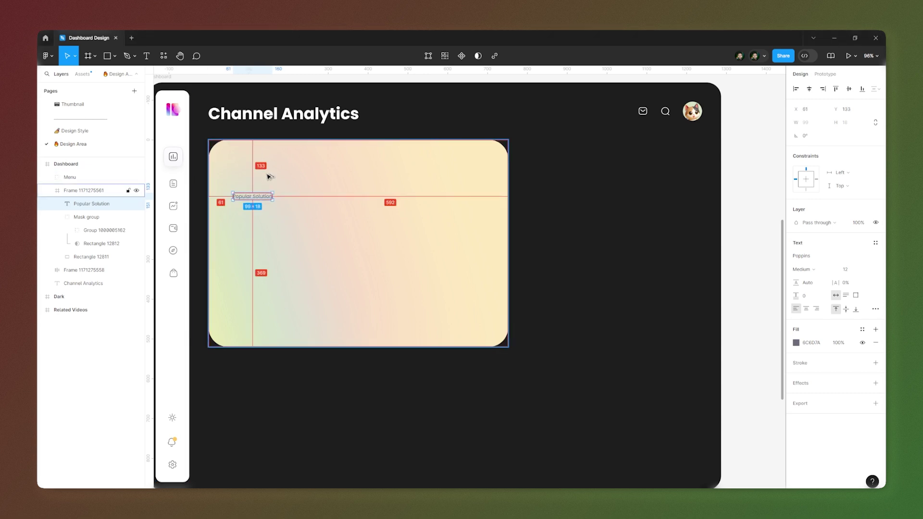
pyautogui.hotkey('shift', 'Left')
pyautogui.hotkey('shift', 'Left')
pyautogui.press('alt')
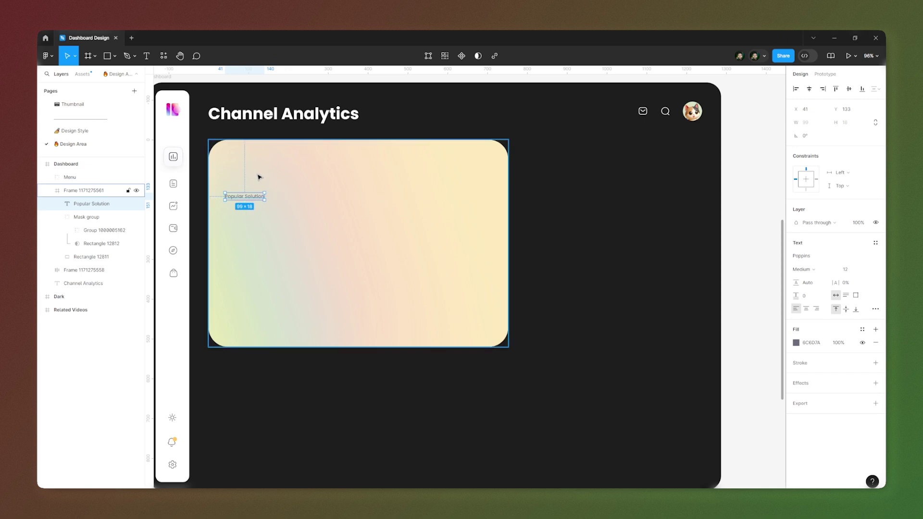
pyautogui.press('alt')
pyautogui.hotkey('shift', 'Up')
pyautogui.hotkey('shift', 'Up')
pyautogui.hotkey('shift', 'Up')
pyautogui.hotkey('shift', 'Up')
pyautogui.press('alt')
pyautogui.hotkey('shift', 'Up')
pyautogui.press('alt')
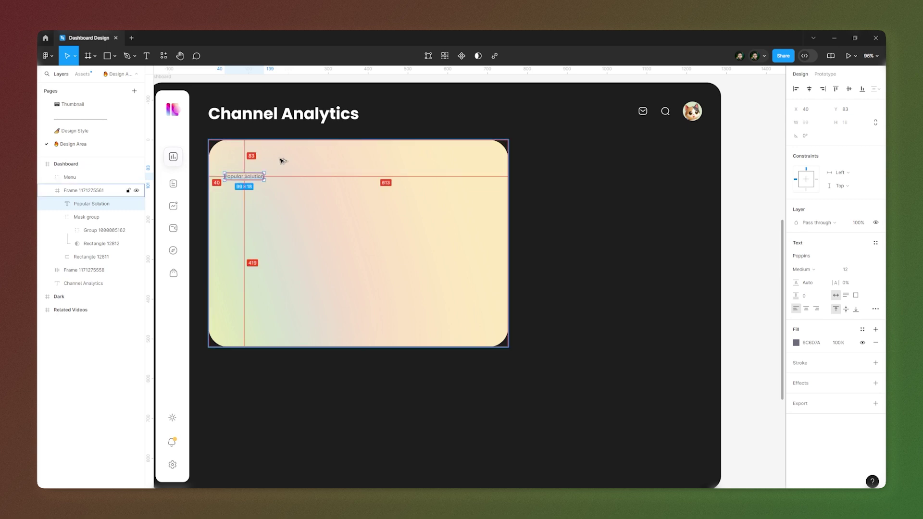
pyautogui.press('Down')
pyautogui.press('Down')
pyautogui.press('Down')
pyautogui.press('Down')
pyautogui.press('alt')
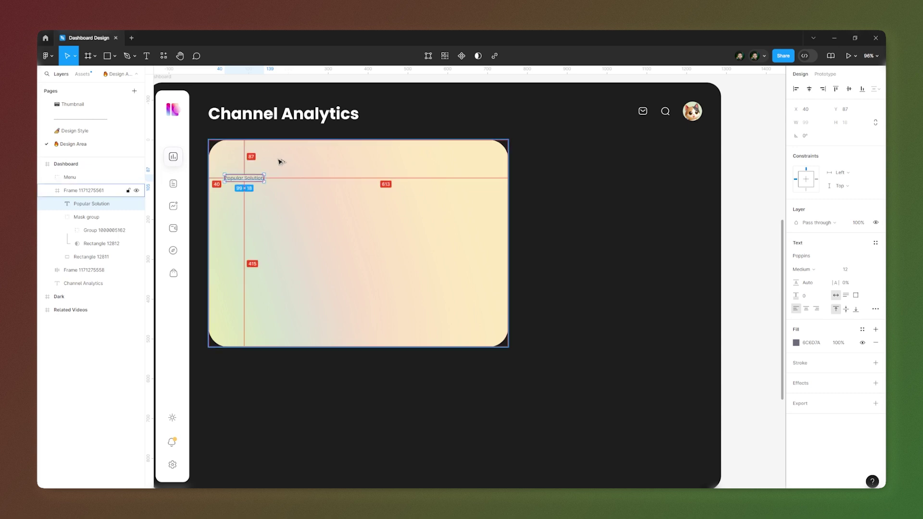
pyautogui.press('Down')
pyautogui.press('alt')
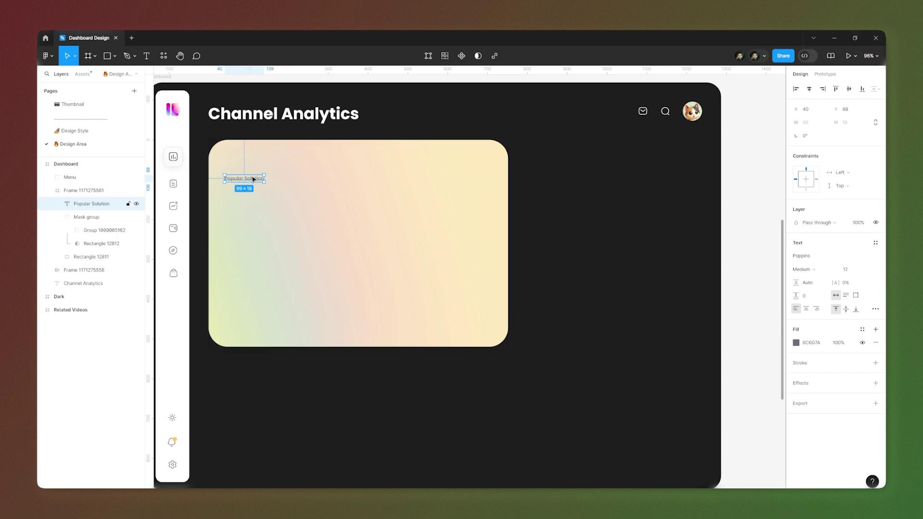
# Duplicate the "Popular Solution" label just below itself and rewrite the copy as "Optimize Your Metrics" on two lines.
pyautogui.moveTo(245, 182); pyautogui.dragTo(245, 193)
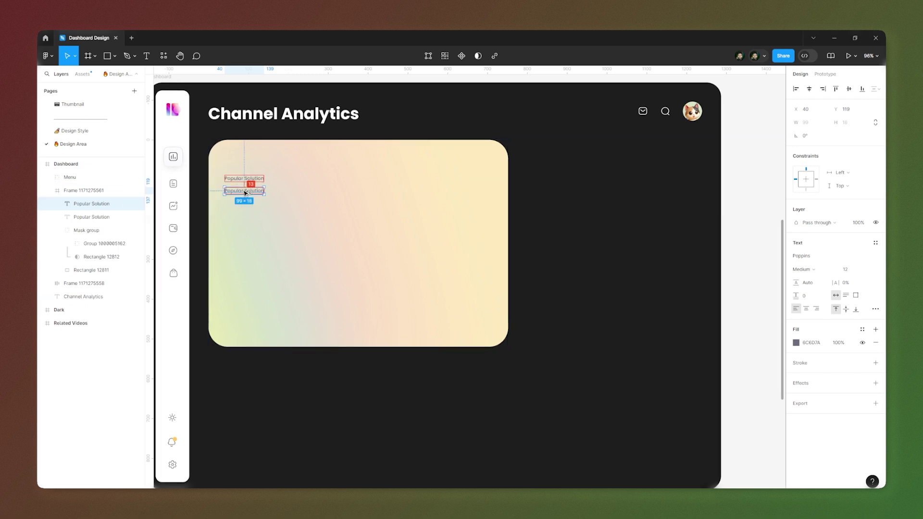
pyautogui.moveTo(245, 193); pyautogui.dragTo(245, 194)
pyautogui.doubleClick(244, 192)
pyautogui.write('Optimize')
pyautogui.press('Return')
pyautogui.write('Your Me')
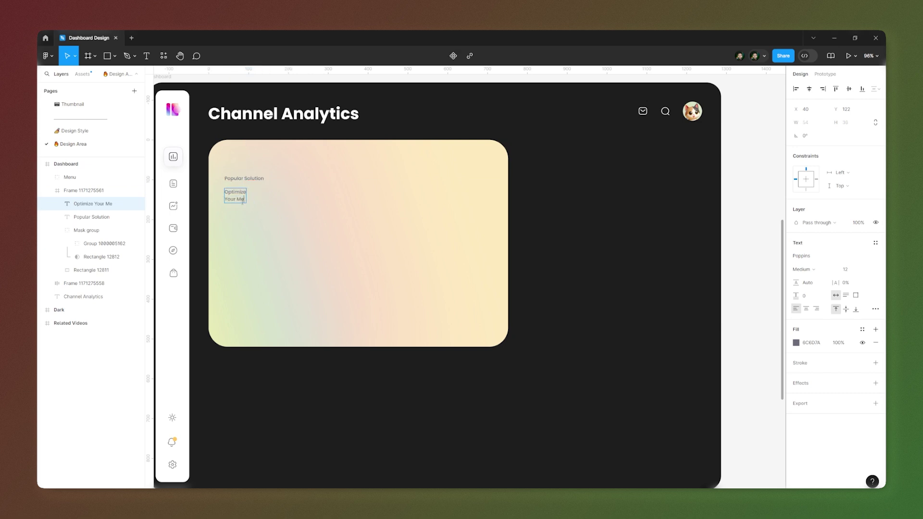
pyautogui.write('trics')
pyautogui.press('Escape')
# Style the "Optimize Your Metrics" heading as Bold, size 60, with fill 1E1E1F.
pyautogui.click(801, 269)
pyautogui.click(806, 282)
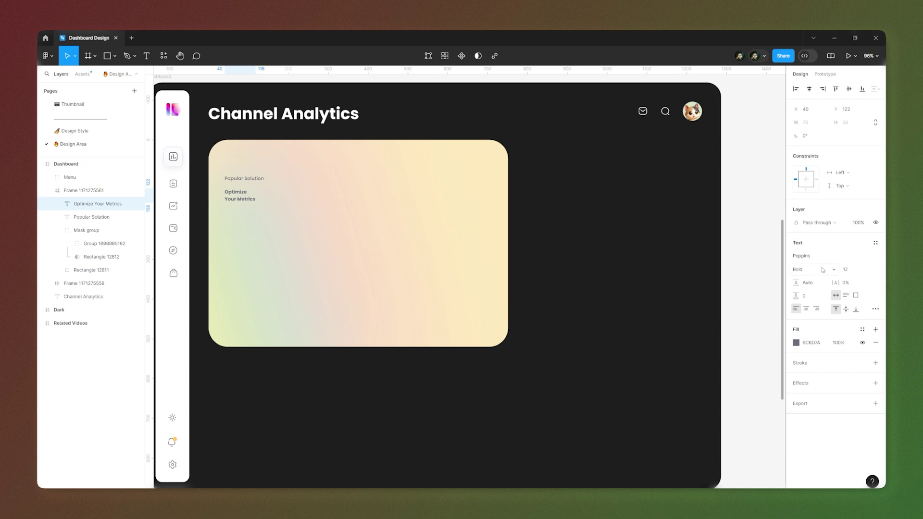
pyautogui.click(851, 268)
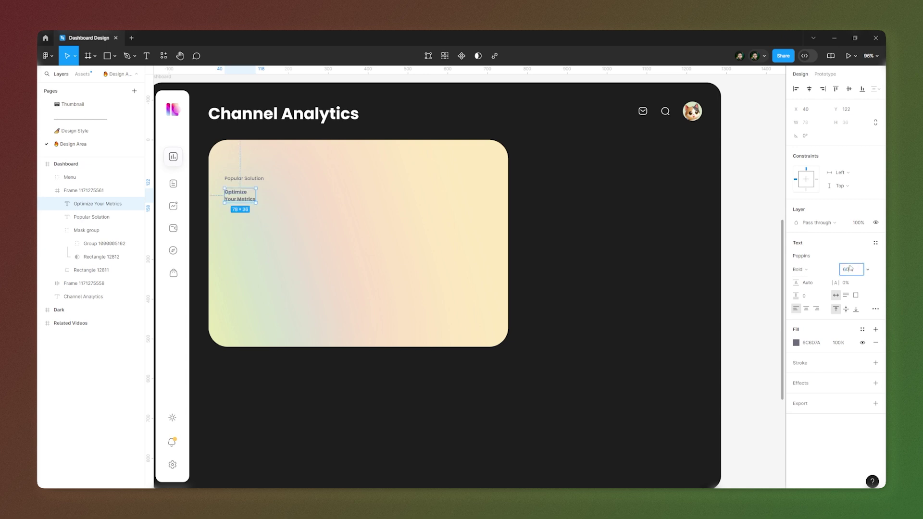
pyautogui.write('60')
pyautogui.press('Return')
pyautogui.click(808, 342)
pyautogui.write('1')
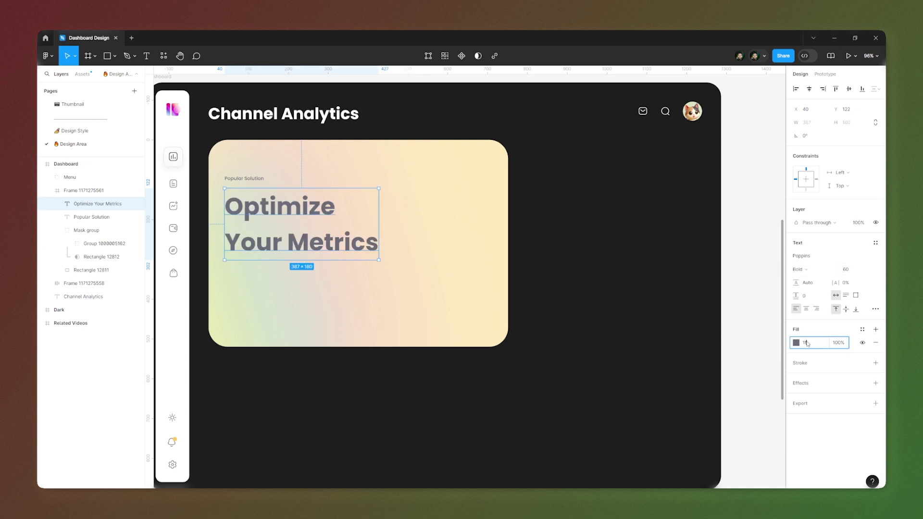
pyautogui.write('e1e1f')
pyautogui.press('Return')
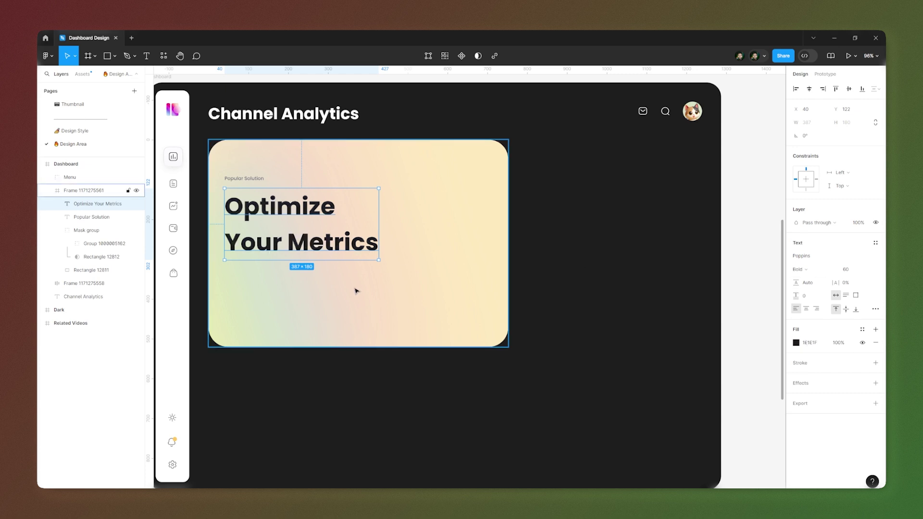
# Set the line height of the "Optimize Your Metrics" heading to 70.
pyautogui.moveTo(795, 283); pyautogui.dragTo(403, 331)
pyautogui.moveTo(807, 285); pyautogui.dragTo(769, 285)
pyautogui.click(808, 283)
pyautogui.write('100')
pyautogui.press('Return')
pyautogui.click(535, 261)
# Add a text layer reading "Start" below the "Optimize Your Metrics" heading in the card.
pyautogui.scroll(1, 282, 210)
pyautogui.scroll(5, 282, 210)
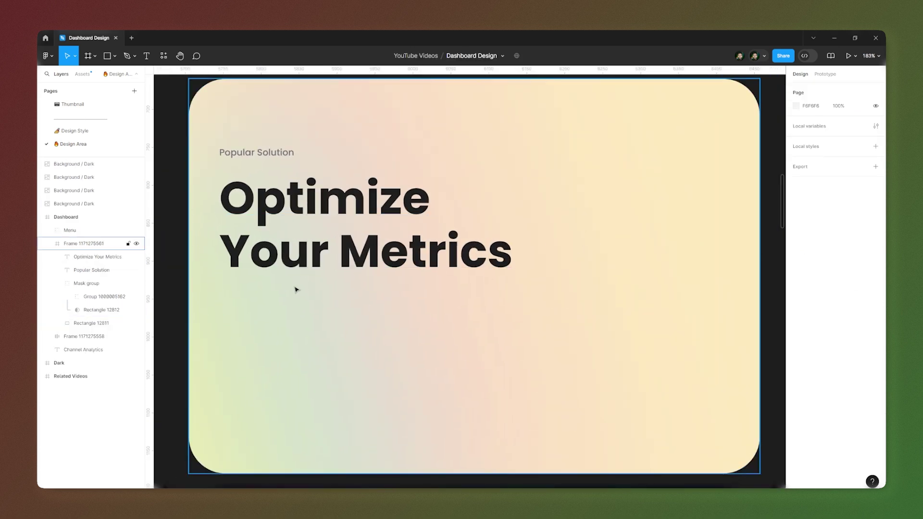
pyautogui.press('t')
pyautogui.click(271, 304)
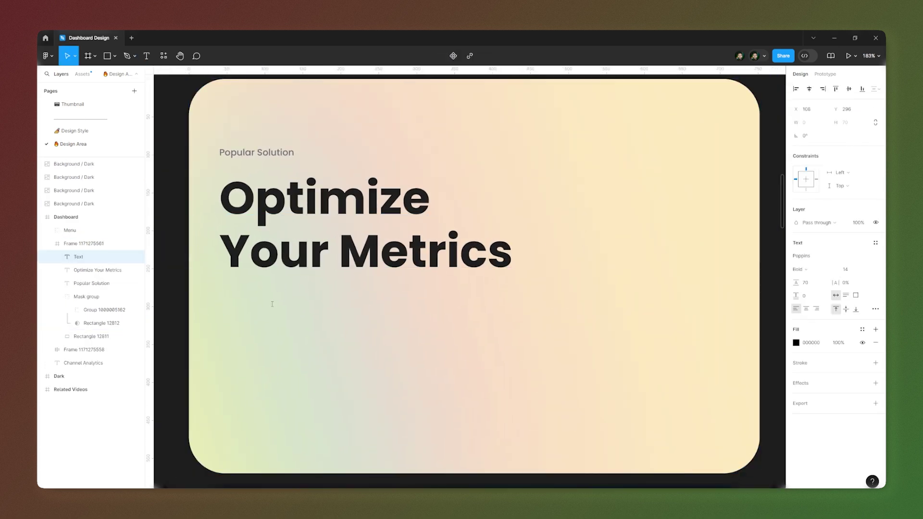
pyautogui.write('Start')
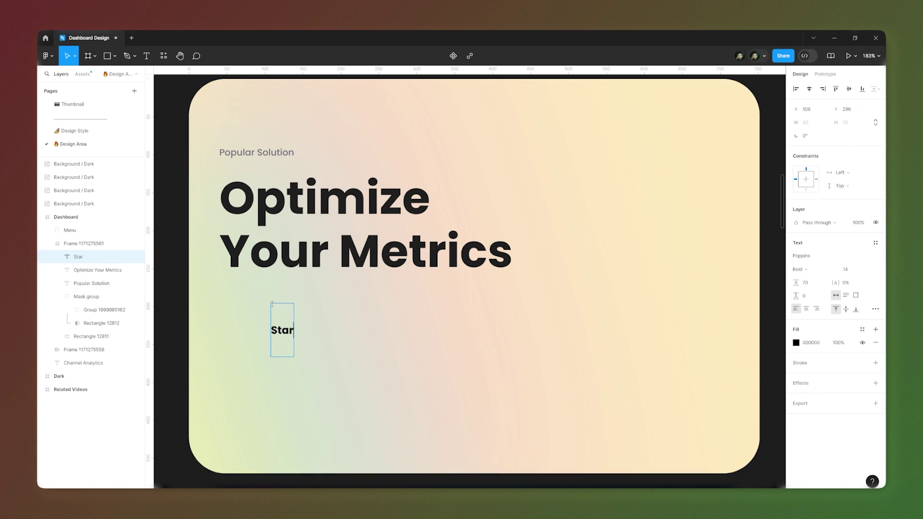
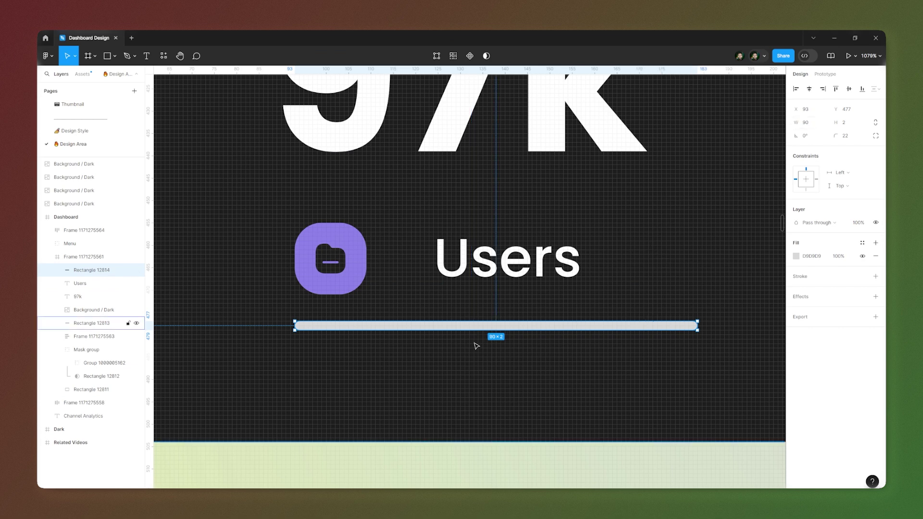
# Duplicate the thin grey bar under "Users" and shorten the copy from its right end to a width of 50.
pyautogui.scroll(-5, 219, 317)
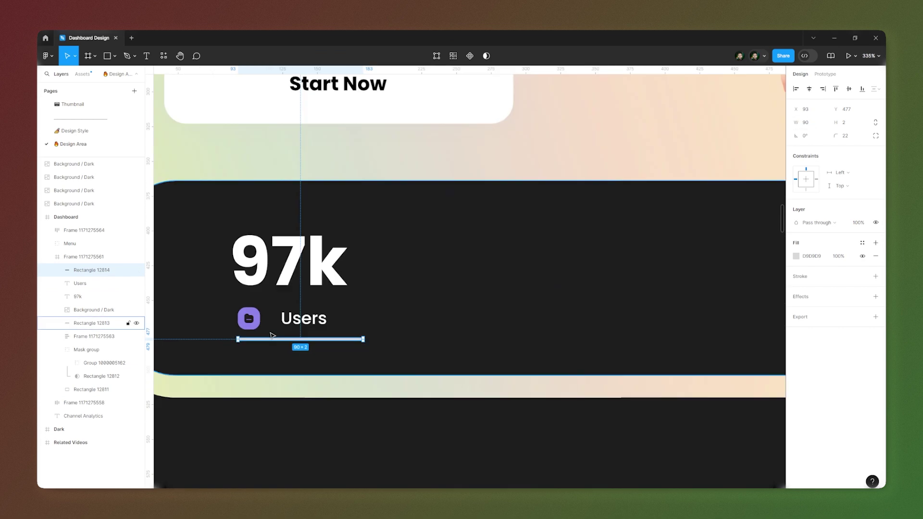
pyautogui.scroll(3, 222, 303)
pyautogui.scroll(-1, 490, 360)
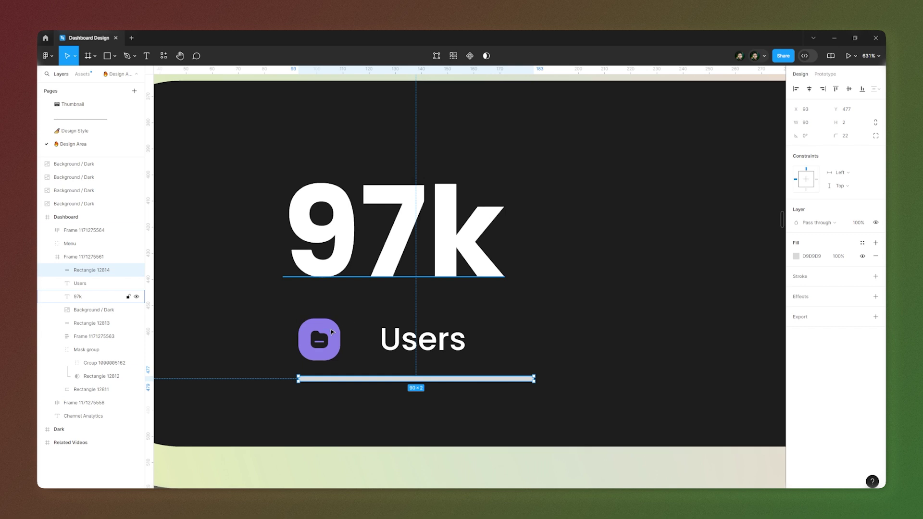
pyautogui.hotkey('ctrl', 'd')
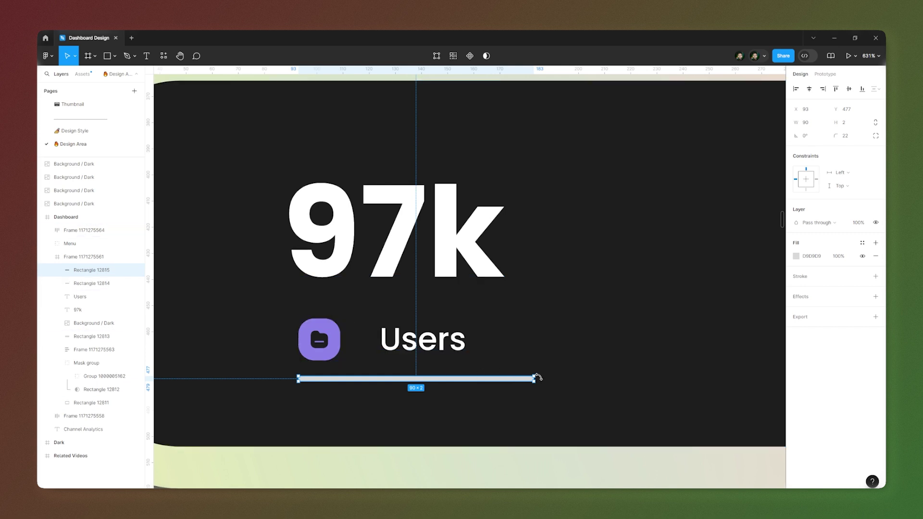
pyautogui.moveTo(534, 378); pyautogui.dragTo(414, 365)
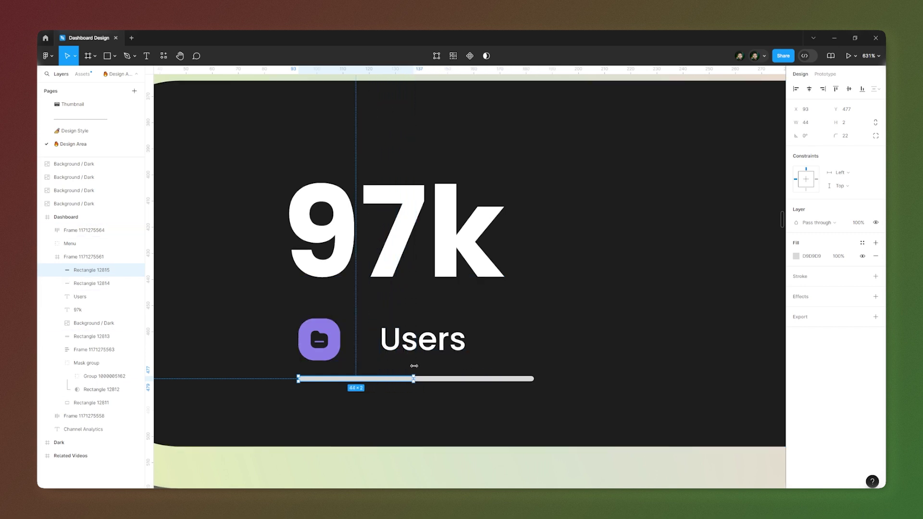
pyautogui.scroll(5, 327, 393)
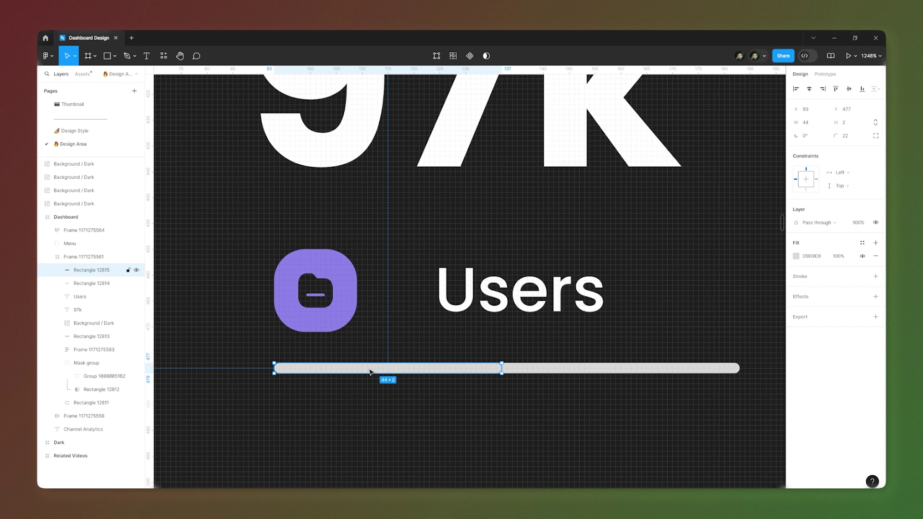
pyautogui.moveTo(504, 367); pyautogui.dragTo(533, 368)
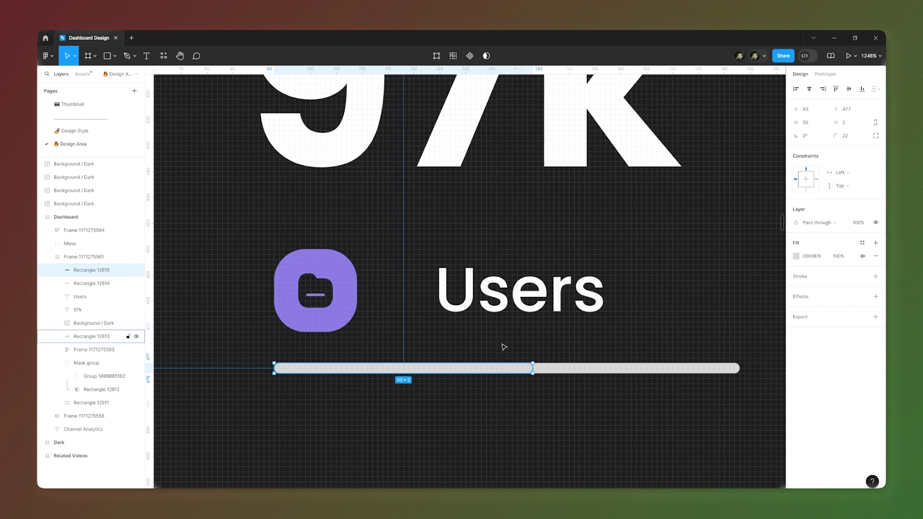
# Fill the shorter bar with the purple 9083EB sampled from the folder icon's background.
pyautogui.click(800, 256)
pyautogui.click(698, 395)
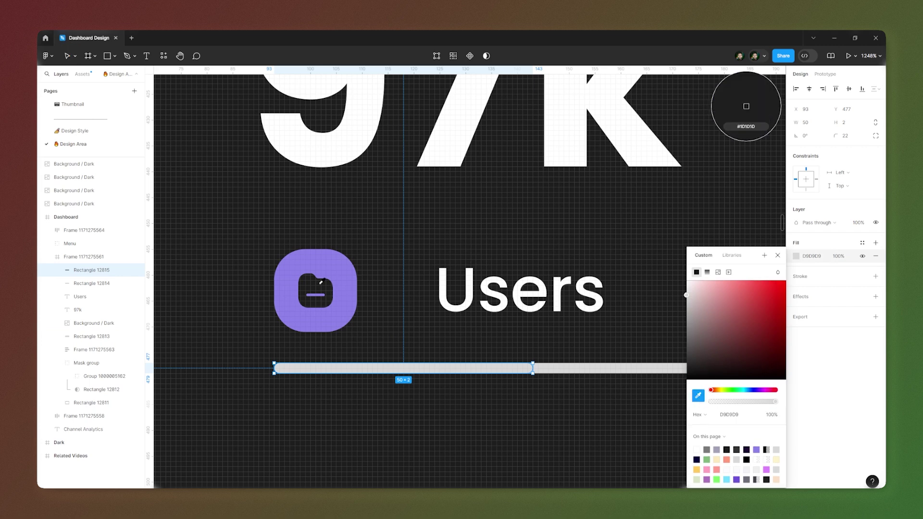
pyautogui.click(340, 278)
pyautogui.scroll(-2, 270, 301)
pyautogui.scroll(-2, 269, 300)
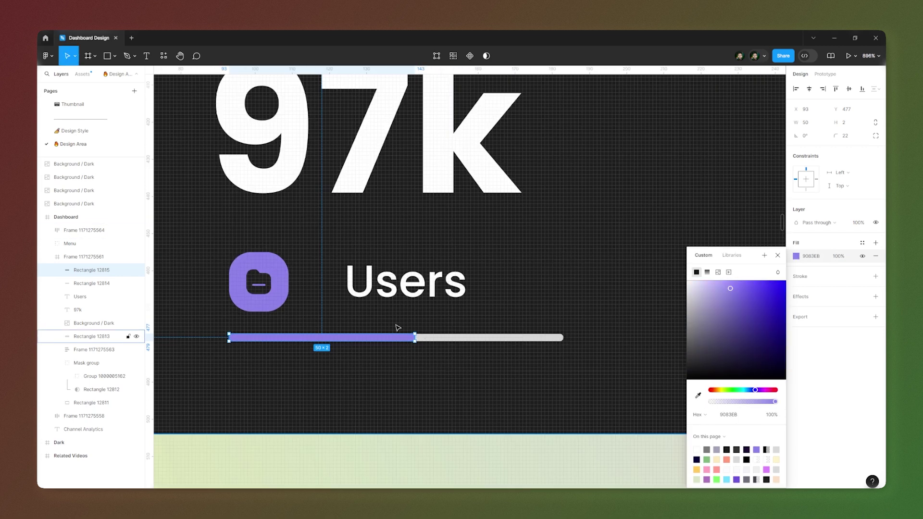
# Change the fill of the longer background bar under "Users" to 333333 and deselect it.
pyautogui.click(452, 341)
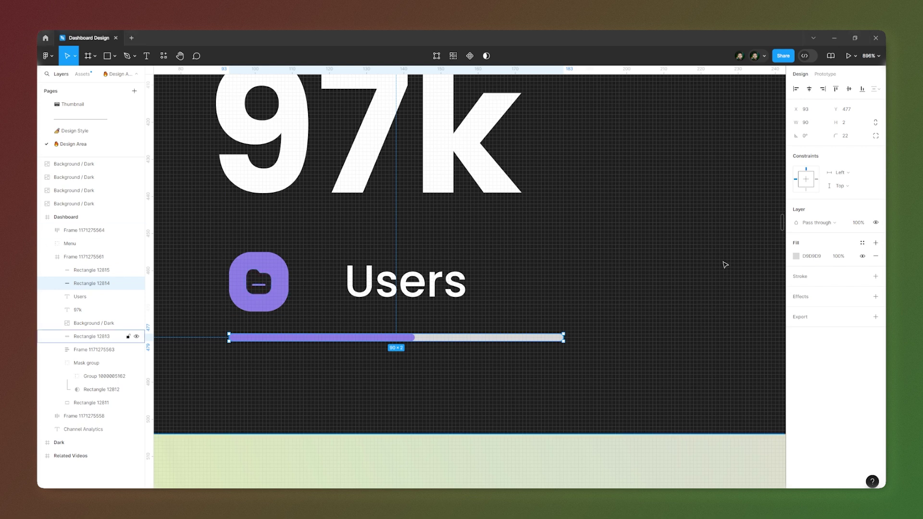
pyautogui.click(813, 257)
pyautogui.write('333333')
pyautogui.press('Return')
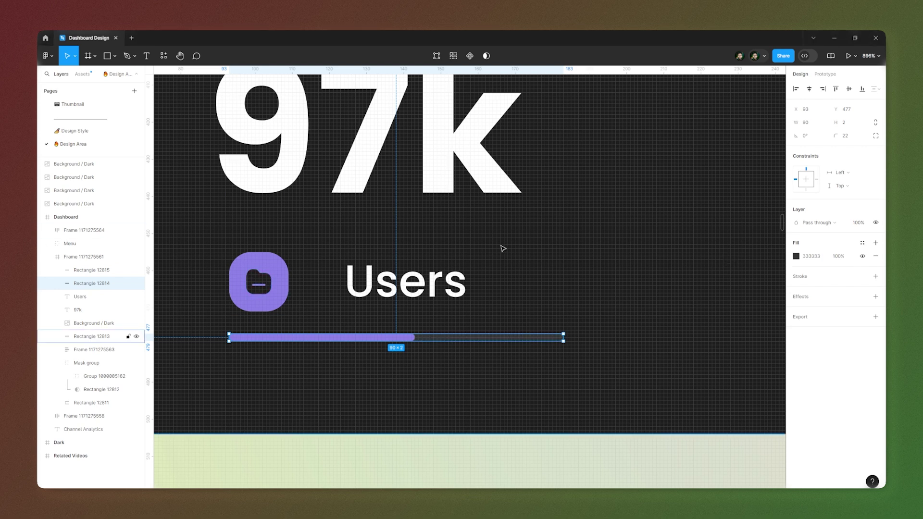
pyautogui.scroll(-10, 501, 247)
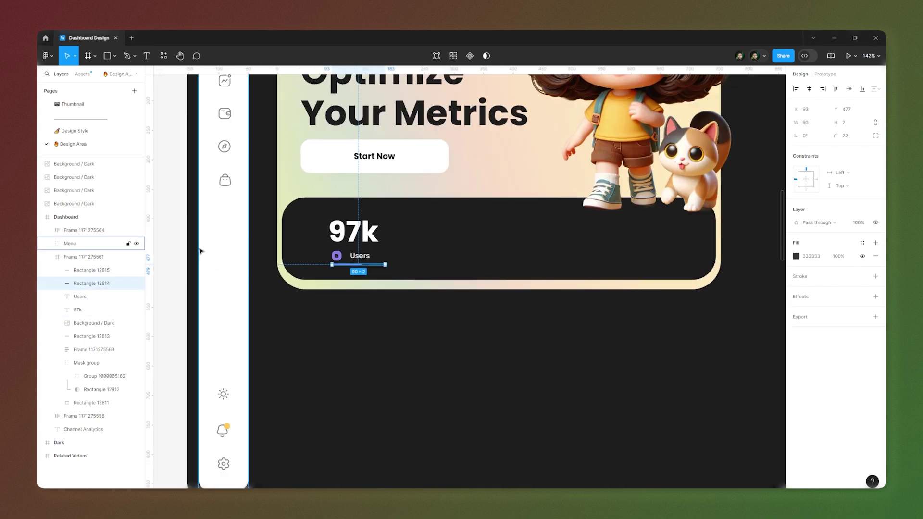
pyautogui.click(172, 235)
# Combine the progress bar group, the icon-and-Users row and the "97k" text into an auto layout frame.
pyautogui.scroll(5, 310, 204)
pyautogui.scroll(4, 427, 328)
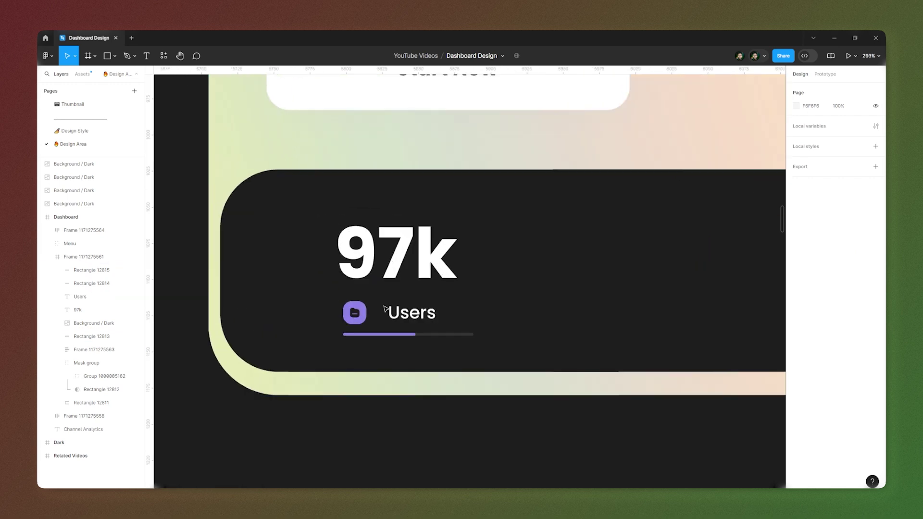
pyautogui.click(336, 330)
pyautogui.keyDown('shift'); pyautogui.click(336, 315); pyautogui.keyUp('shift')
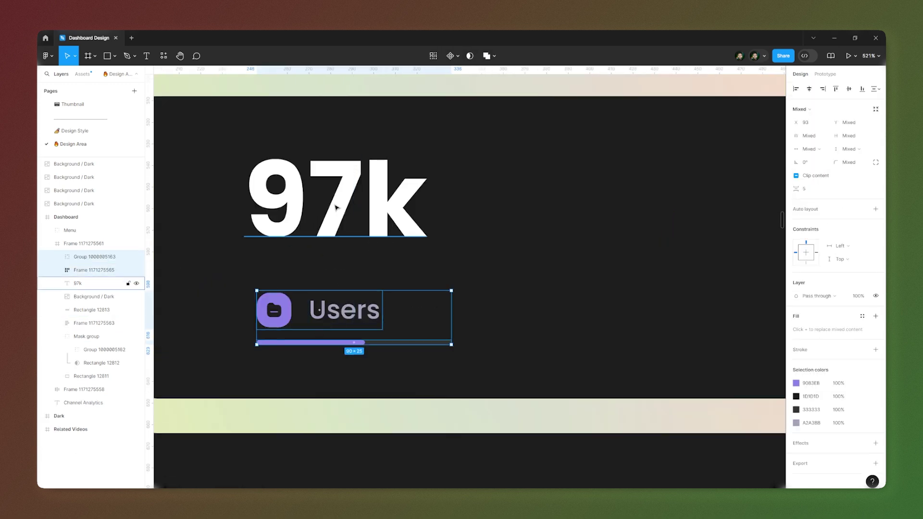
pyautogui.keyDown('shift'); pyautogui.click(333, 212); pyautogui.keyUp('shift')
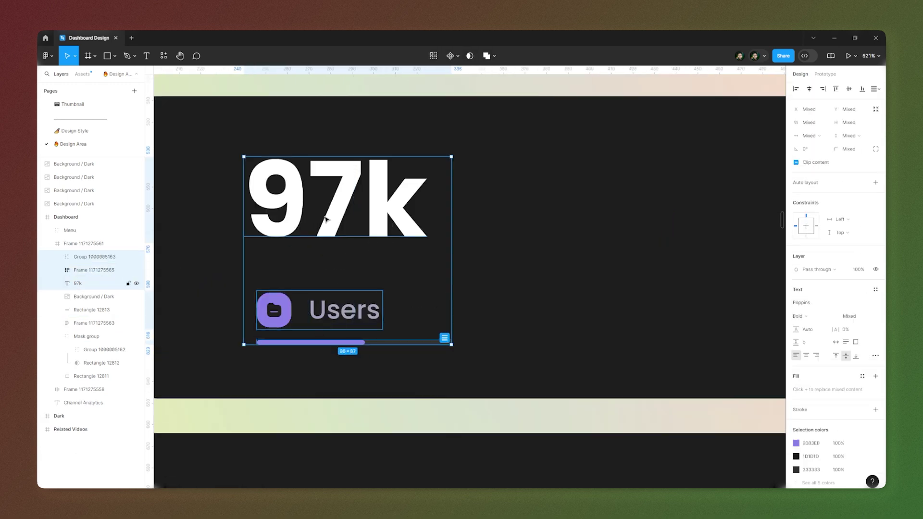
pyautogui.hotkey('shift', 'a')
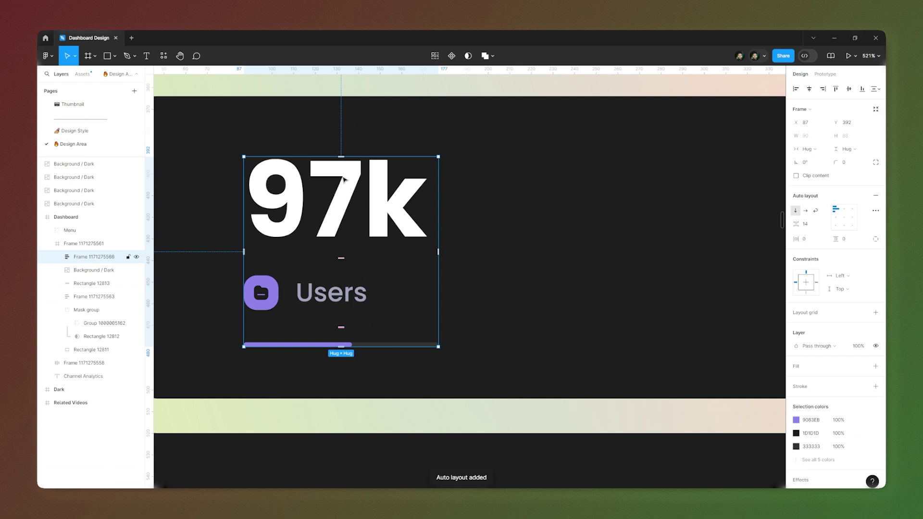
# Set the vertical spacing of the "97k" statistic's auto layout to 12.
pyautogui.click(809, 226)
pyautogui.write('12')
pyautogui.press('Return')
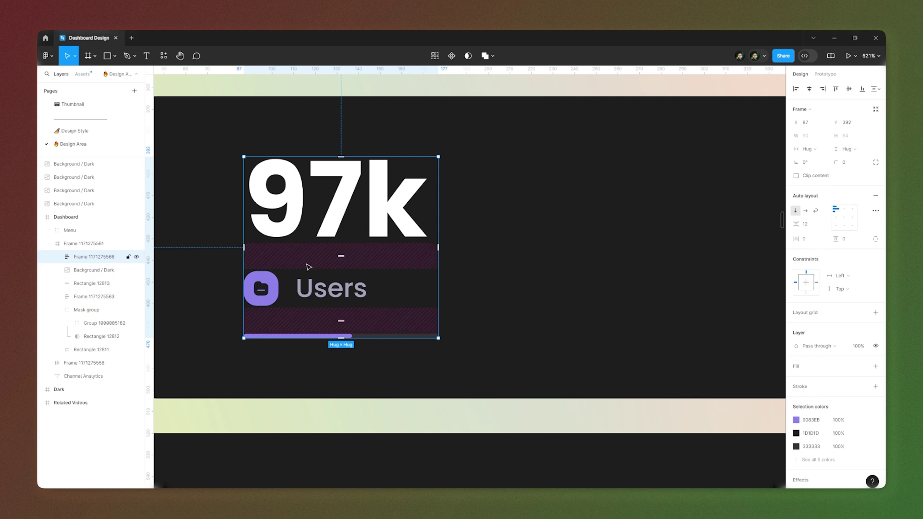
# Nest the icon-and-Users row and its progress bar in their own auto layout with a spacing of 7.
pyautogui.doubleClick(326, 296)
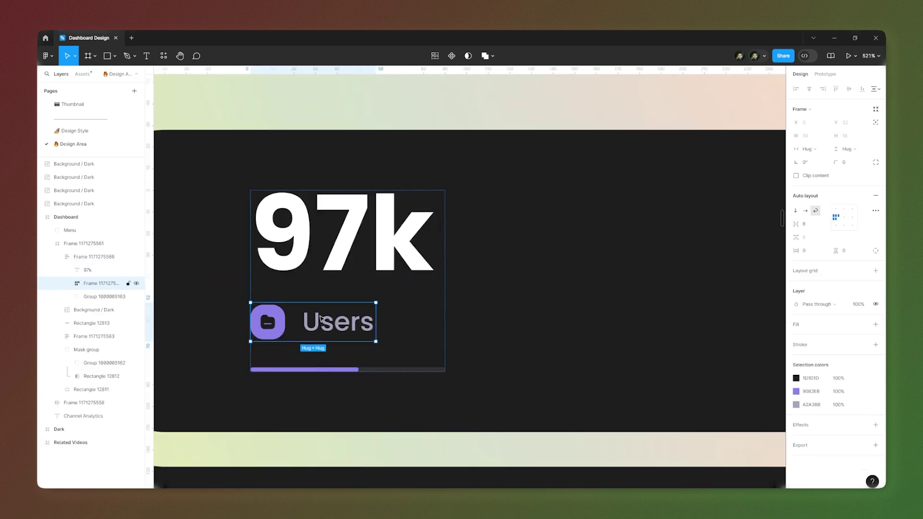
pyautogui.keyDown('shift'); pyautogui.click(327, 369); pyautogui.keyUp('shift')
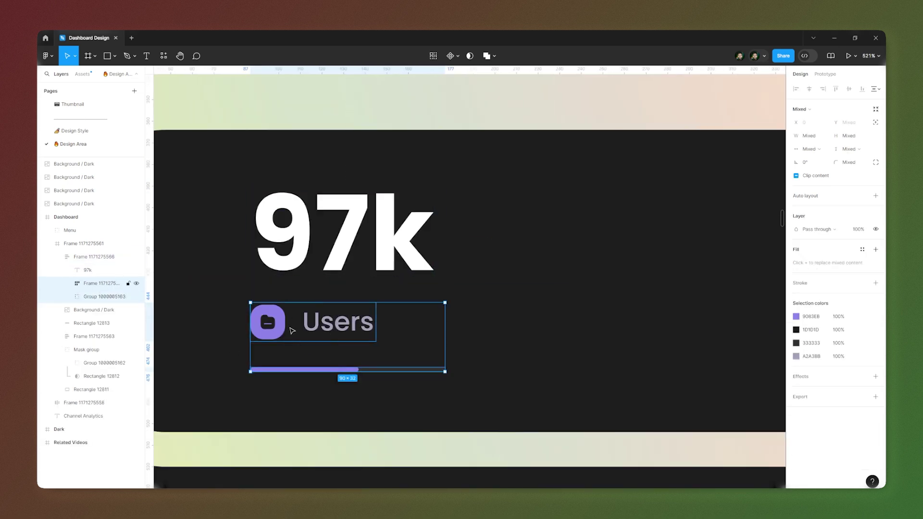
pyautogui.hotkey('shift', 'a')
pyautogui.click(814, 226)
pyautogui.write('8')
pyautogui.press('Return')
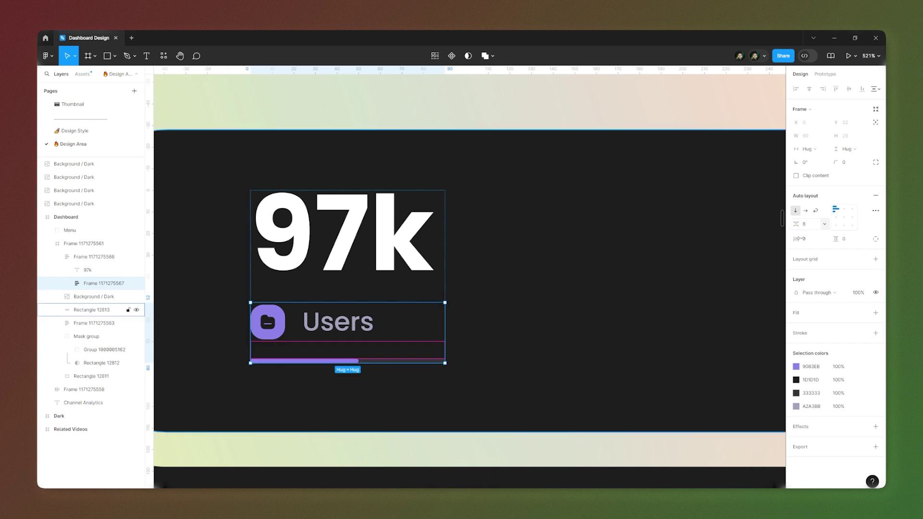
pyautogui.click(812, 228)
pyautogui.write('7')
pyautogui.press('Return')
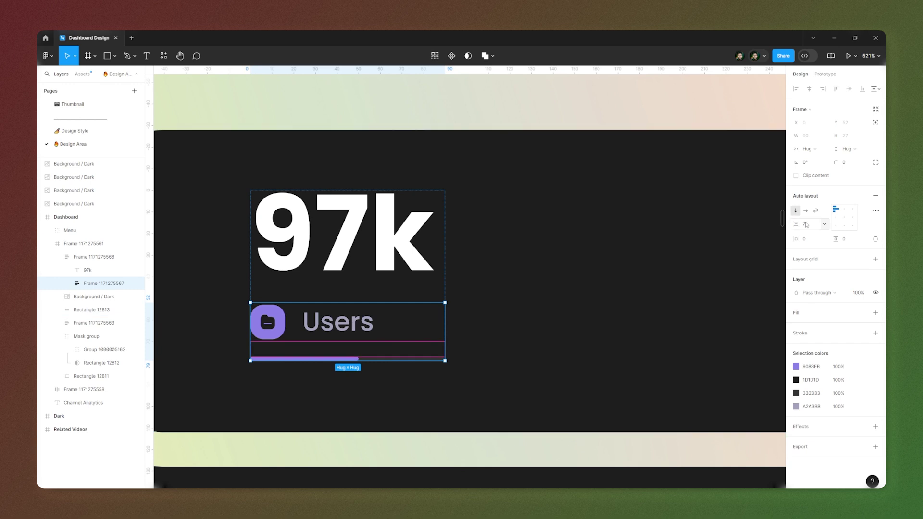
pyautogui.press('Escape')
# Duplicate the "97k" Users statistic three times to form an evenly spaced row of four across the dark panel.
pyautogui.scroll(-5, 601, 233)
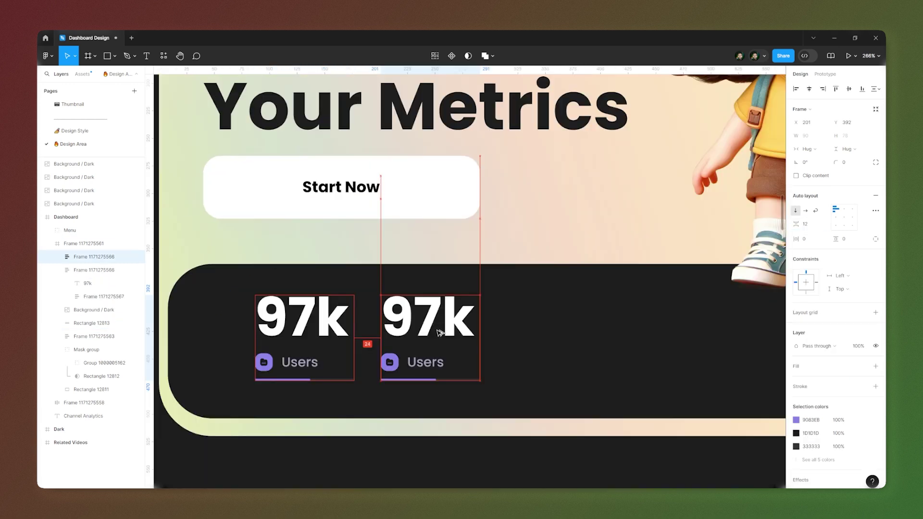
pyautogui.moveTo(438, 333); pyautogui.dragTo(485, 329)
pyautogui.scroll(-5, 262, 289)
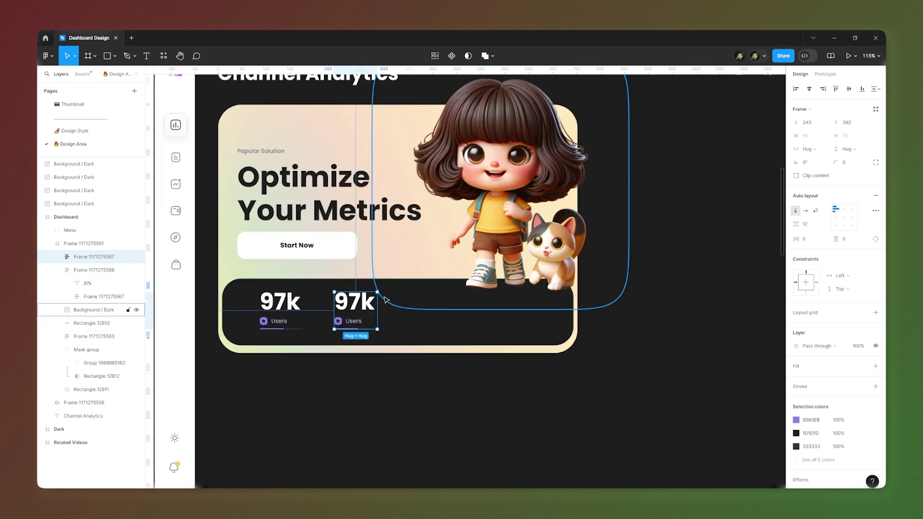
pyautogui.hotkey('ctrl', 'd')
pyautogui.hotkey('ctrl', 'd')
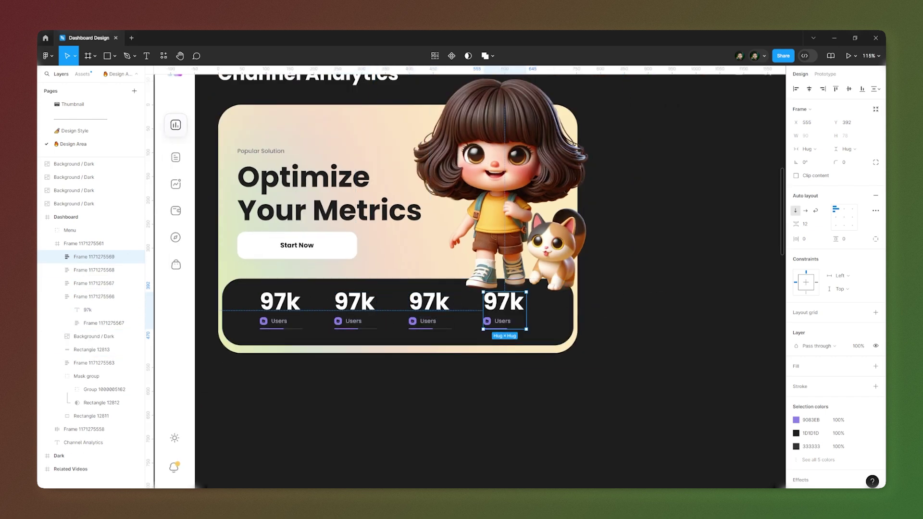
# Change the second statistic's value to "2m" and its label to "Clicks".
pyautogui.doubleClick(352, 304)
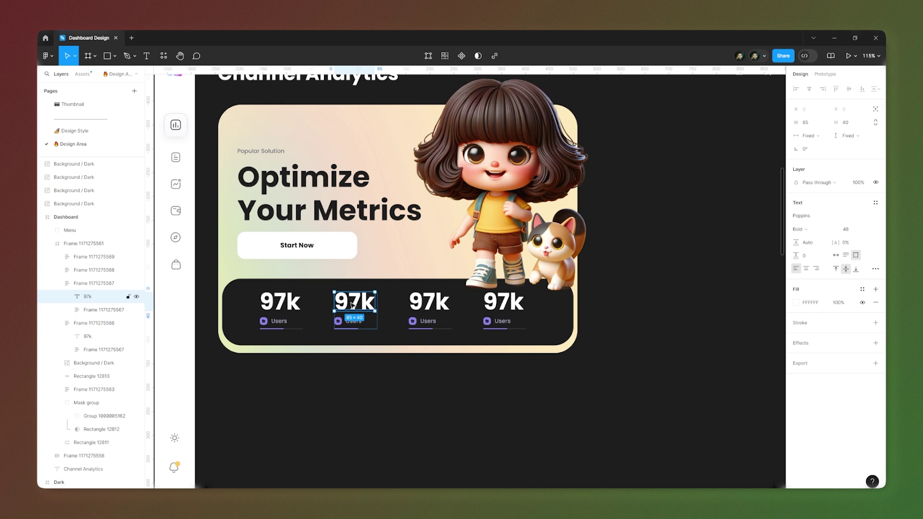
pyautogui.doubleClick(352, 303)
pyautogui.write('2m')
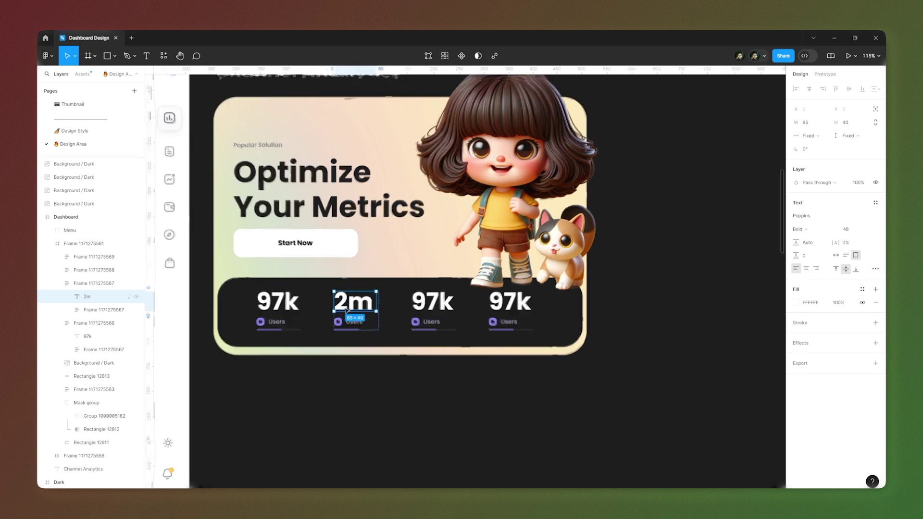
pyautogui.doubleClick(353, 321)
pyautogui.write('Clicks')
# Change the third statistic's value to "$4,2k" on a single line and its label to "Sales".
pyautogui.scroll(5, 363, 327)
pyautogui.doubleClick(479, 295)
pyautogui.write('$4,2k')
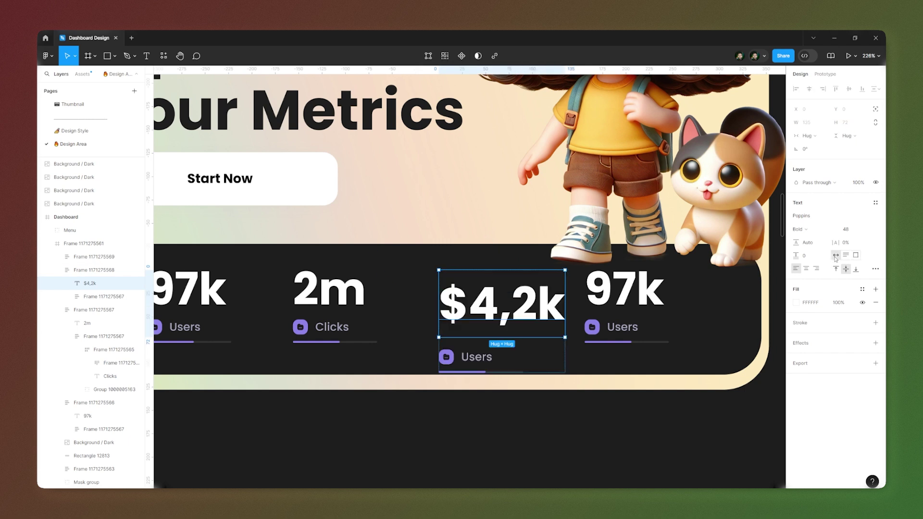
pyautogui.press('Escape')
pyautogui.moveTo(515, 285); pyautogui.dragTo(567, 286)
pyautogui.doubleClick(475, 327)
pyautogui.write('Sales')
pyautogui.press('Escape')
# Change the fourth statistic's value to "69" and its label to "Items".
pyautogui.doubleClick(625, 290)
pyautogui.write('69')
pyautogui.press('Escape')
pyautogui.doubleClick(620, 327)
pyautogui.write('Items')
pyautogui.scroll(-3, 483, 325)
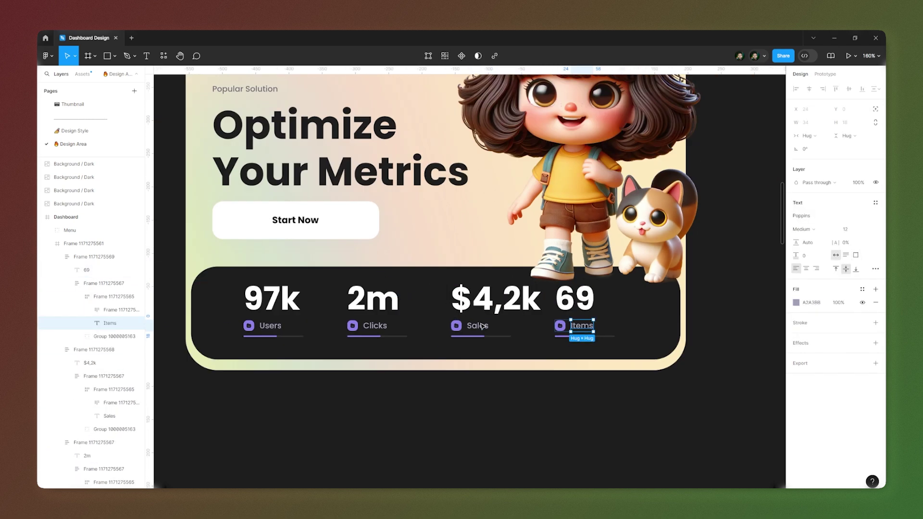
# Recolour the icon backgrounds and progress bars pink for Clicks, blue 3F8CFF for Sales and coral for Items.
pyautogui.keyDown('ctrl'); pyautogui.click(352, 326); pyautogui.keyUp('ctrl')
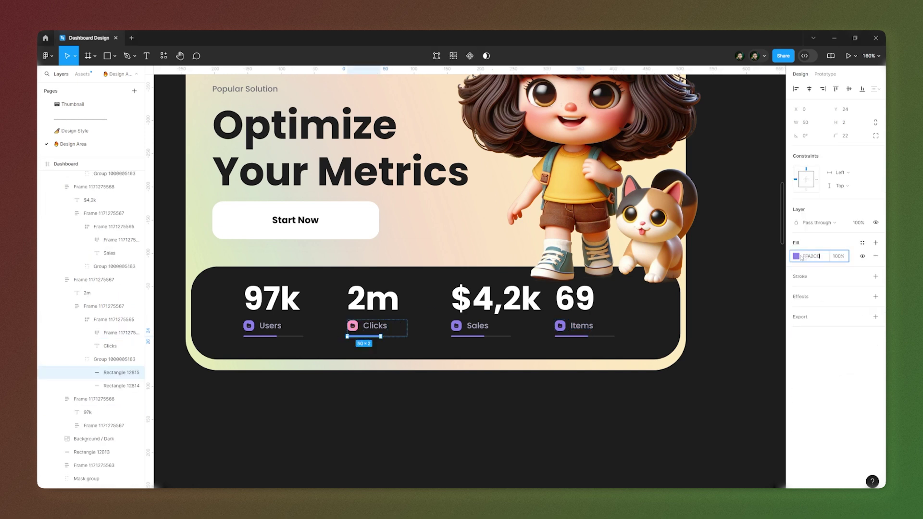
pyautogui.scroll(6, 474, 304)
pyautogui.keyDown('ctrl'); pyautogui.click(456, 325); pyautogui.keyUp('ctrl')
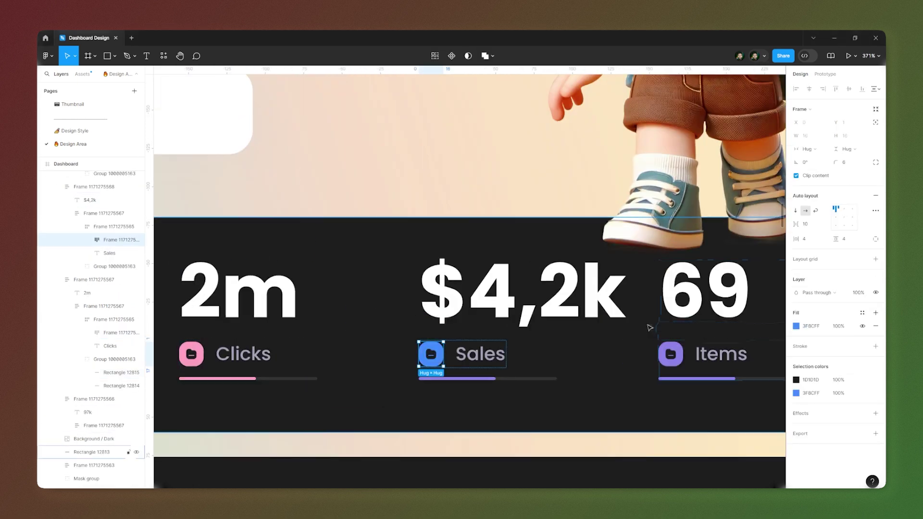
pyautogui.keyDown('ctrl'); pyautogui.click(480, 379); pyautogui.keyUp('ctrl')
pyautogui.scroll(-4, 706, 320)
# Combine the Users, Clicks, Sales and Items statistics into one horizontal auto layout frame.
pyautogui.click(353, 323)
pyautogui.keyDown('shift'); pyautogui.click(471, 317); pyautogui.keyUp('shift')
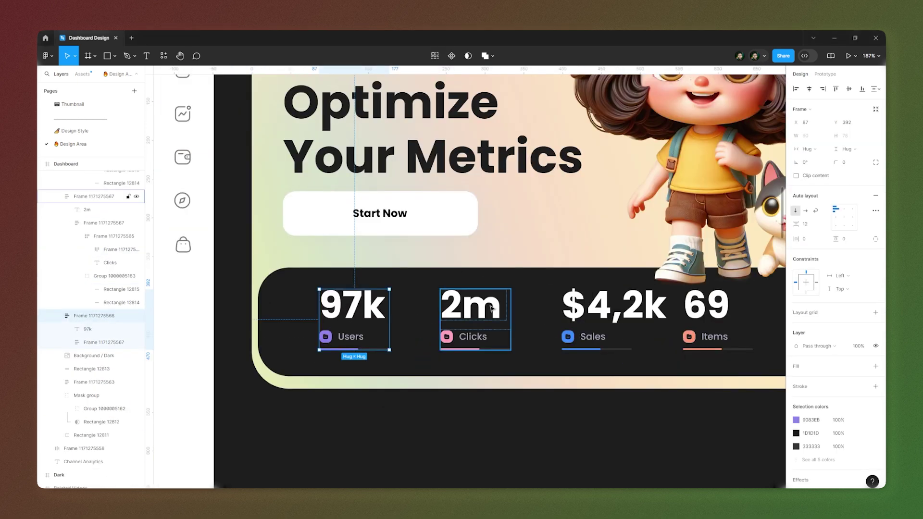
pyautogui.keyDown('shift'); pyautogui.click(580, 310); pyautogui.keyUp('shift')
pyautogui.keyDown('shift'); pyautogui.click(712, 333); pyautogui.keyUp('shift')
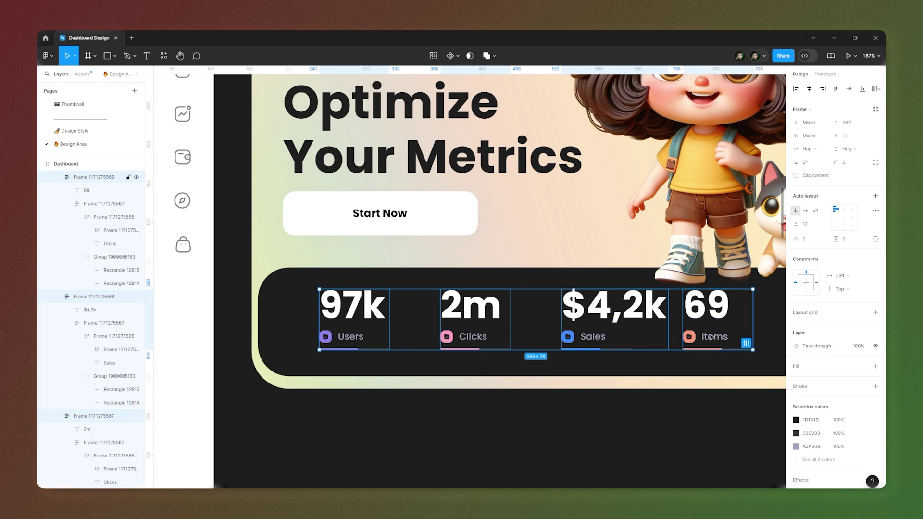
pyautogui.hotkey('shift', 'a')
# Move the statistics row to X 53, Y 395 within the dark panel.
pyautogui.scroll(-1, 328, 303)
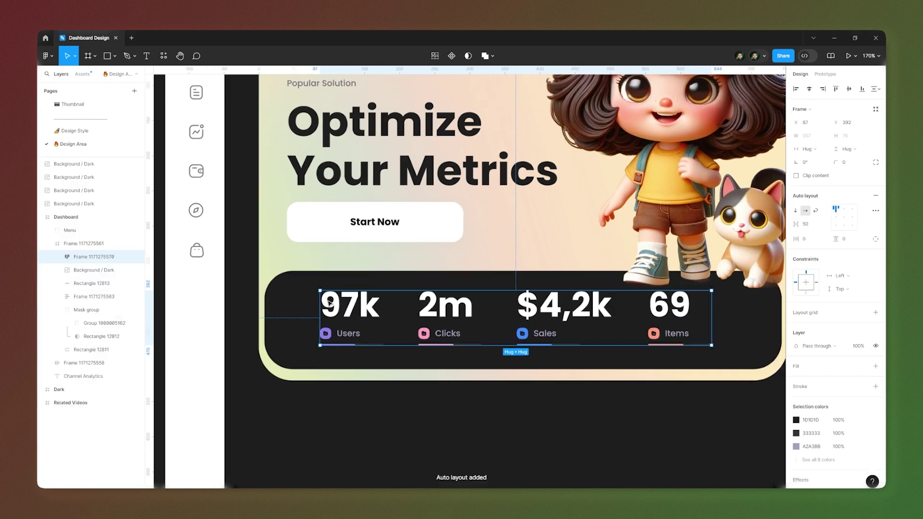
pyautogui.scroll(-2, 328, 302)
pyautogui.moveTo(374, 312); pyautogui.dragTo(353, 313)
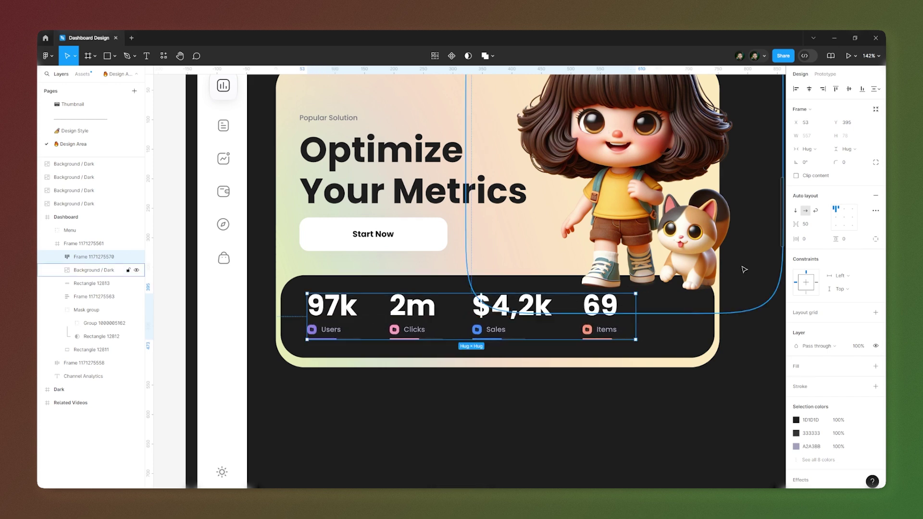
pyautogui.press('alt')
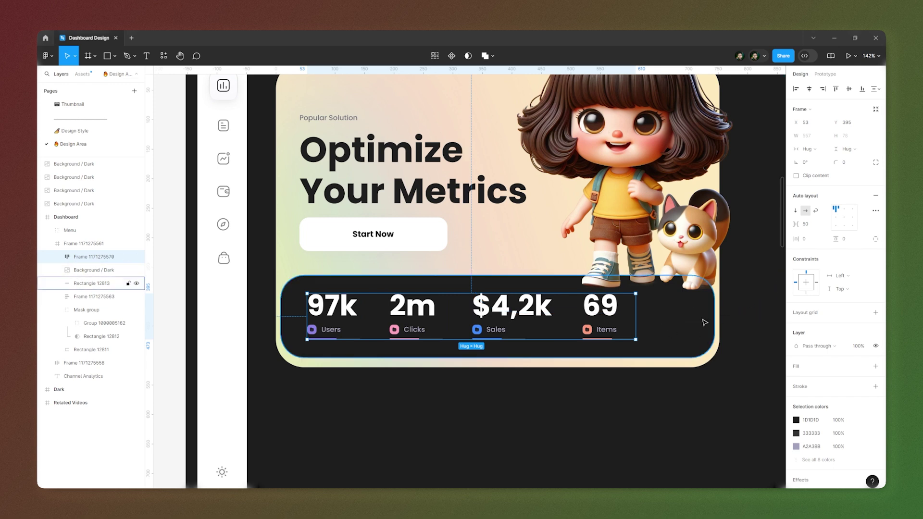
# Draw a 52 by 52 circle beside the Items statistic and nudge it to X 656, Y 407.
pyautogui.keyDown('ctrl'); pyautogui.scroll(5, 722, 306); pyautogui.keyUp('ctrl')
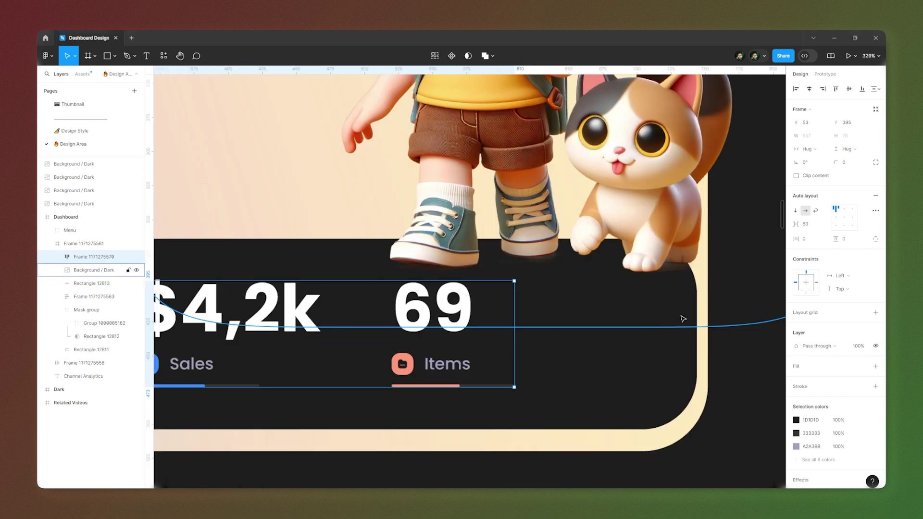
pyautogui.click(117, 58)
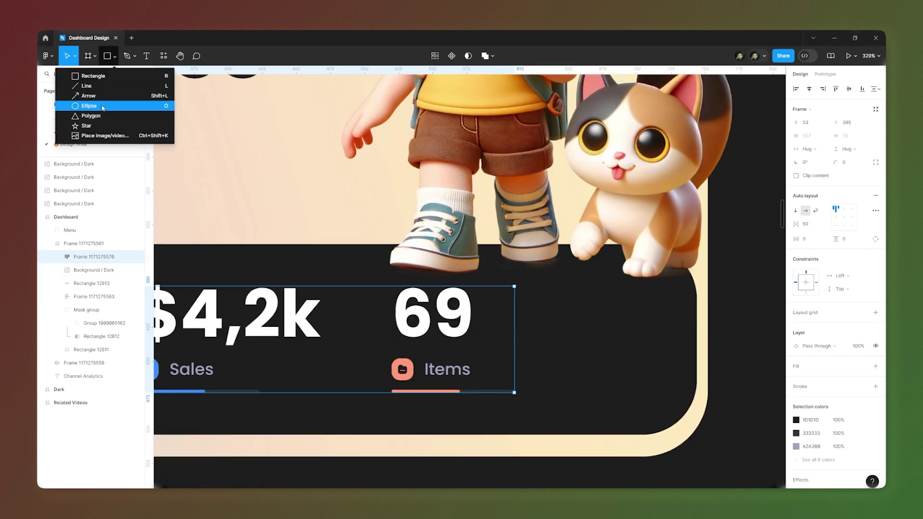
pyautogui.click(96, 105)
pyautogui.moveTo(572, 304); pyautogui.dragTo(642, 375)
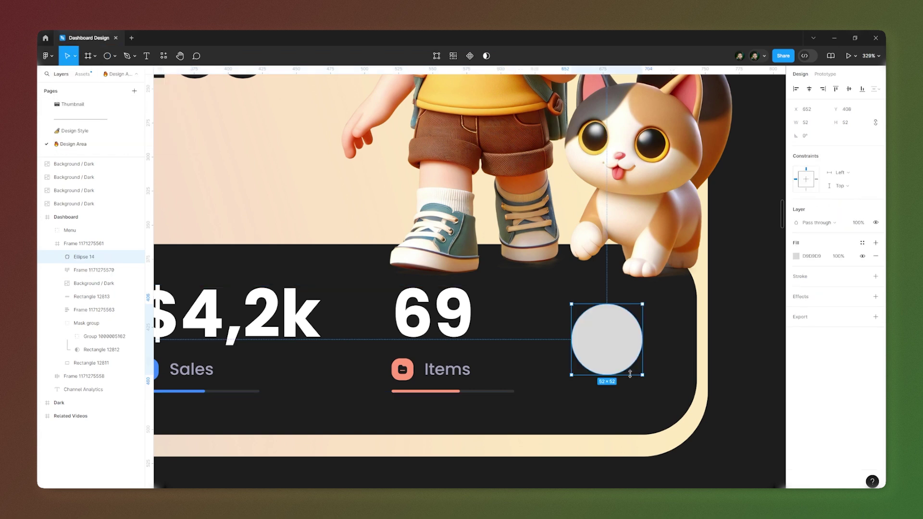
pyautogui.press('Right')
pyautogui.press('Right')
pyautogui.press('Right')
pyautogui.press('Right')
pyautogui.press('Up')
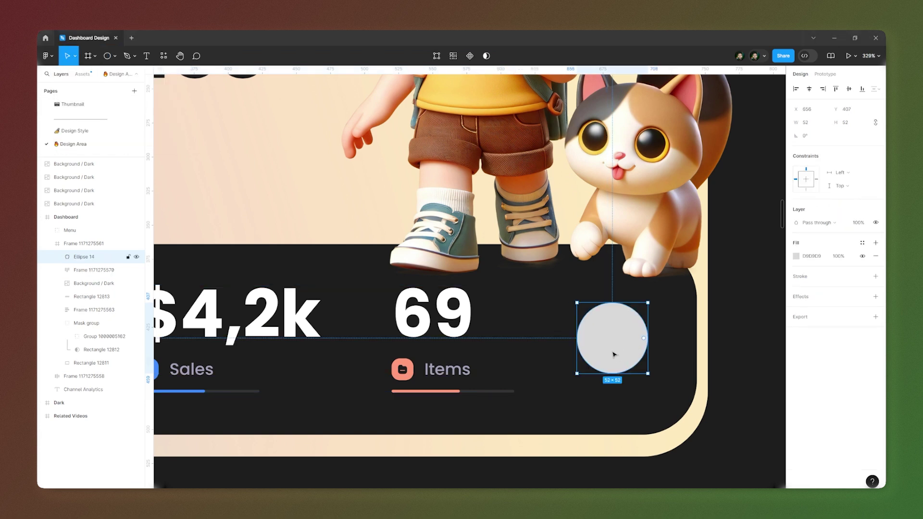
# Set the circle's width and height to 40.
pyautogui.click(806, 122)
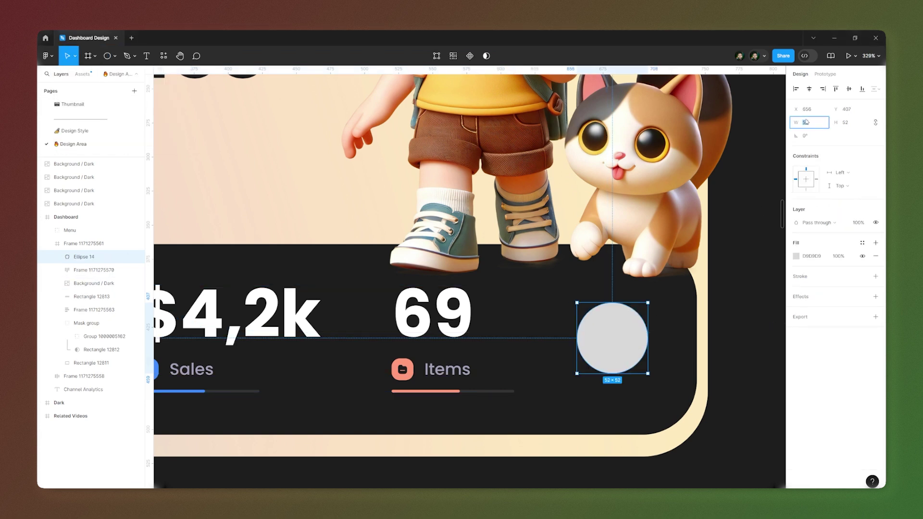
pyautogui.click(849, 123)
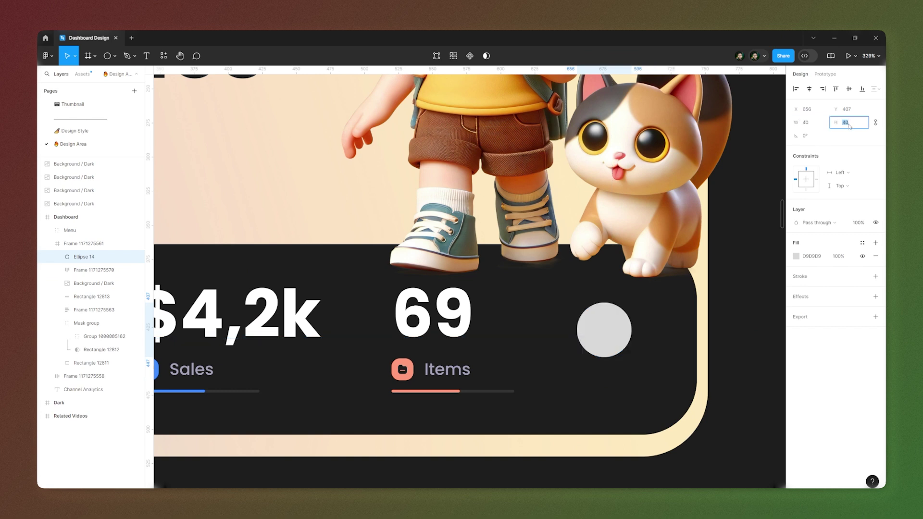
pyautogui.click(612, 332)
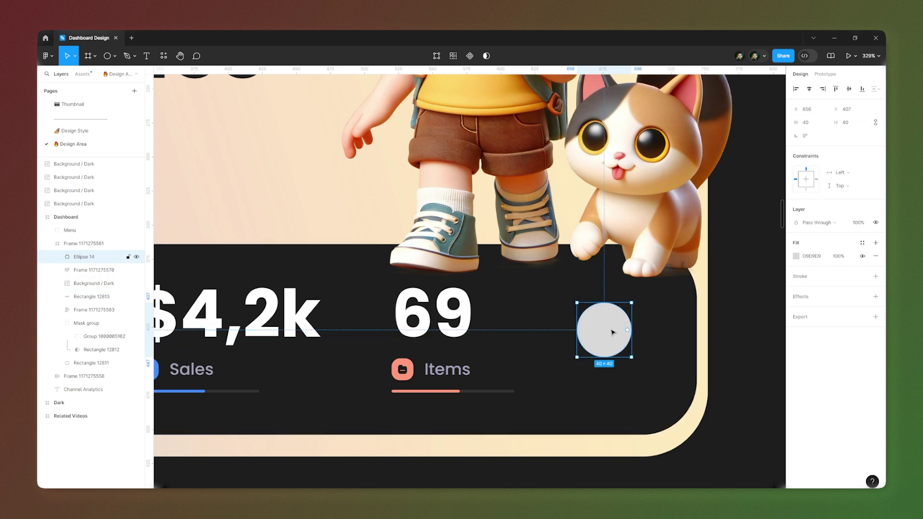
# Search the Iconify plugin for "right arrow" and insert the solid rounded triangle arrow icon.
pyautogui.click(48, 56)
pyautogui.moveTo(86, 178)
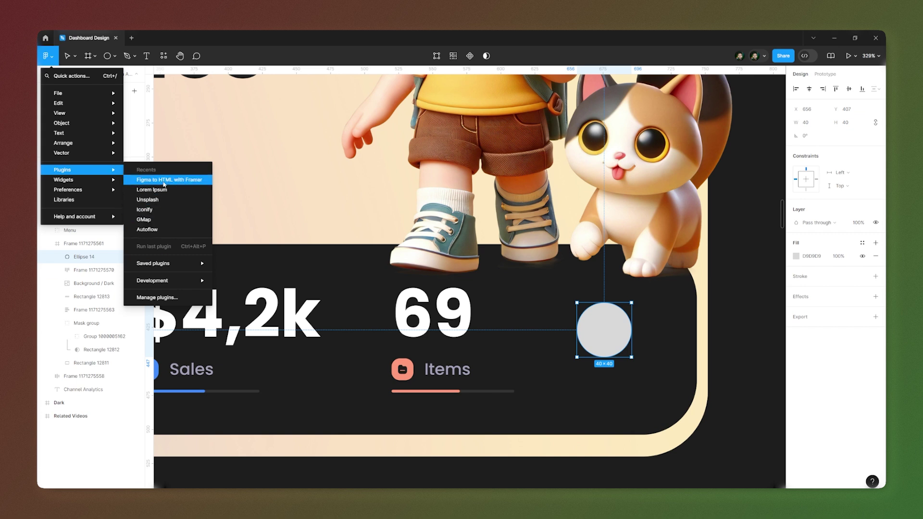
pyautogui.click(168, 209)
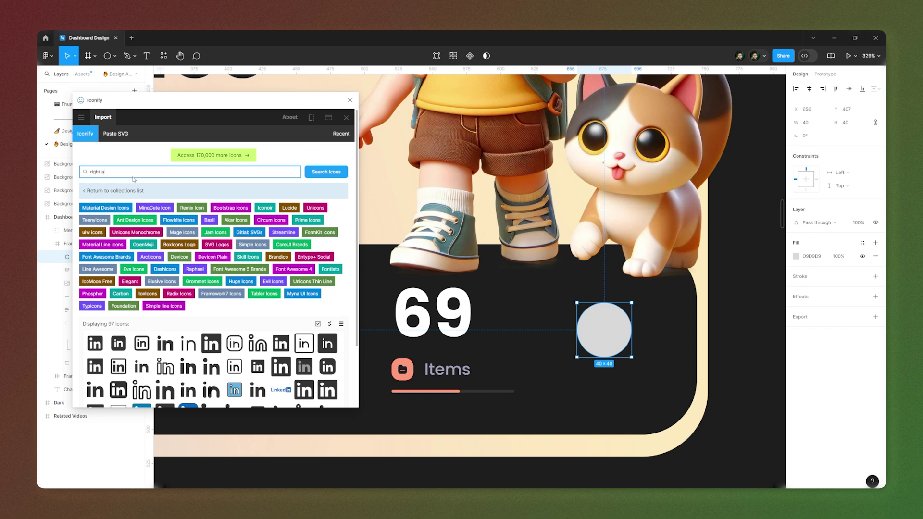
pyautogui.write('arrow')
pyautogui.press('Return')
pyautogui.scroll(-3, 216, 288)
pyautogui.scroll(3, 241, 345)
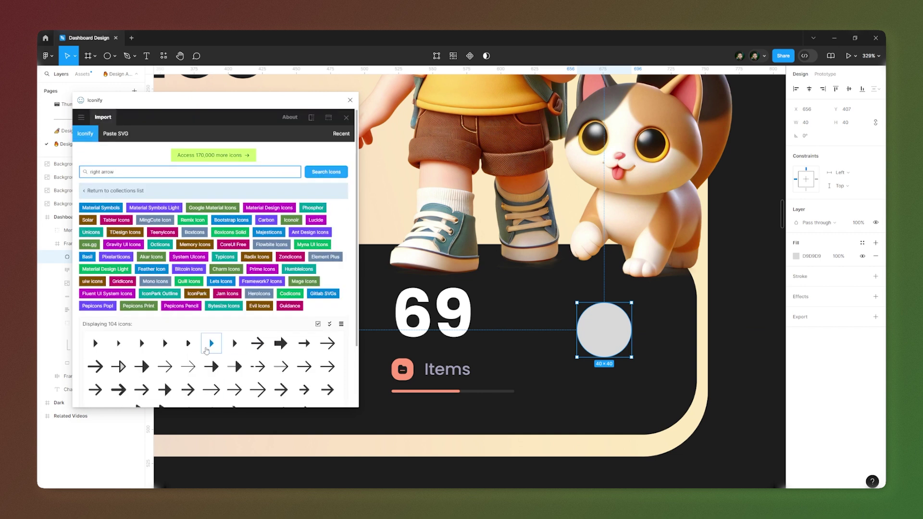
pyautogui.click(239, 345)
# Position the arrow icon over the circle and enlarge its vector to 9 by 14.
pyautogui.scroll(5, 641, 344)
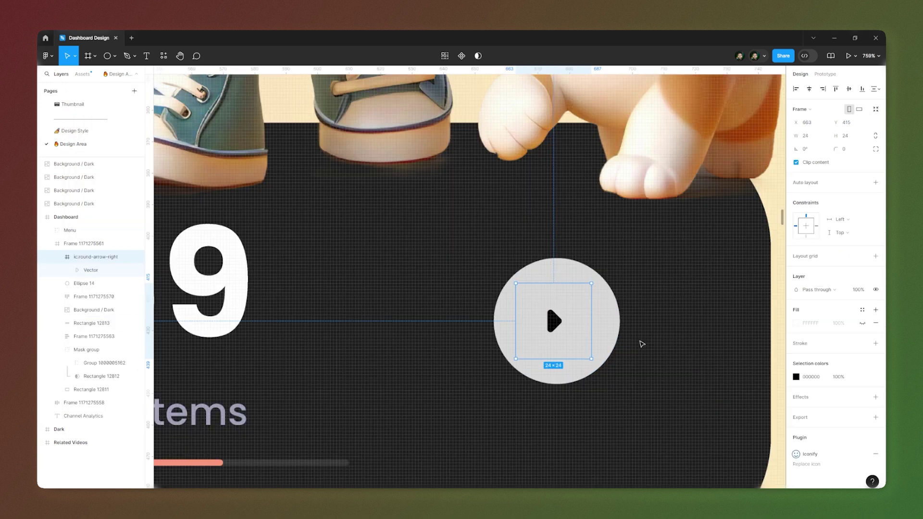
pyautogui.moveTo(554, 321); pyautogui.dragTo(565, 325)
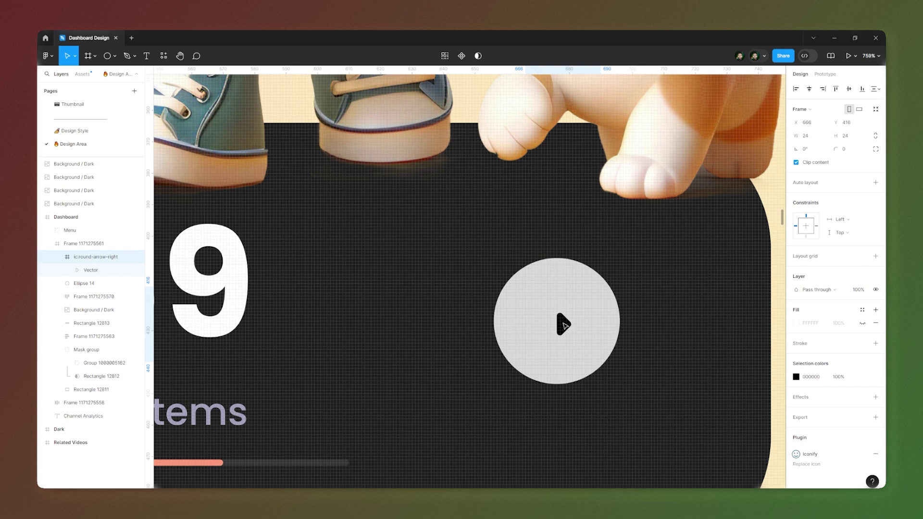
pyautogui.doubleClick(565, 325)
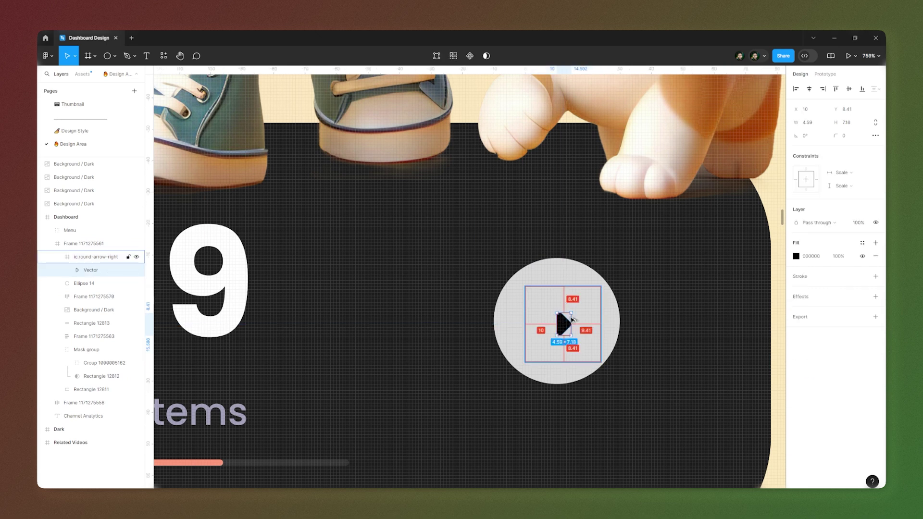
pyautogui.moveTo(571, 313); pyautogui.dragTo(579, 309)
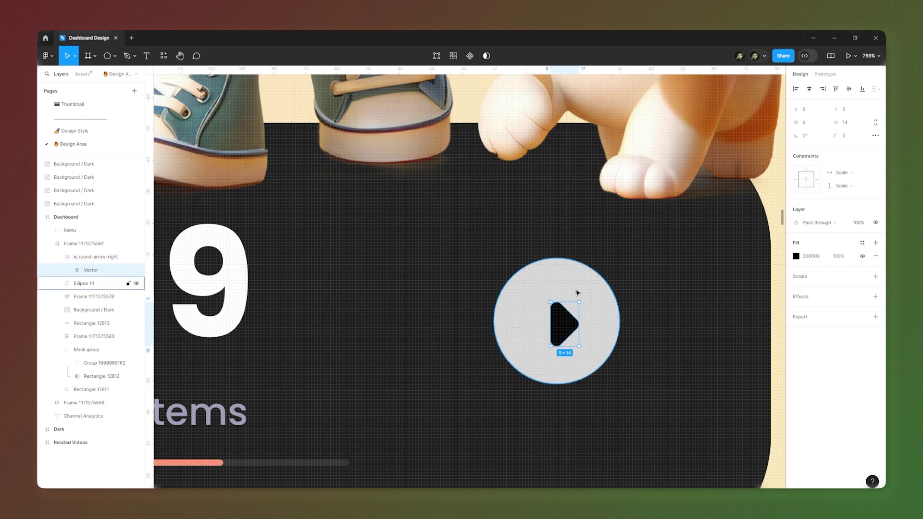
# Fill the arrow with the dark 1D1D1D sampled from the statistics panel.
pyautogui.scroll(-5, 572, 290)
pyautogui.press('i')
pyautogui.click(534, 308)
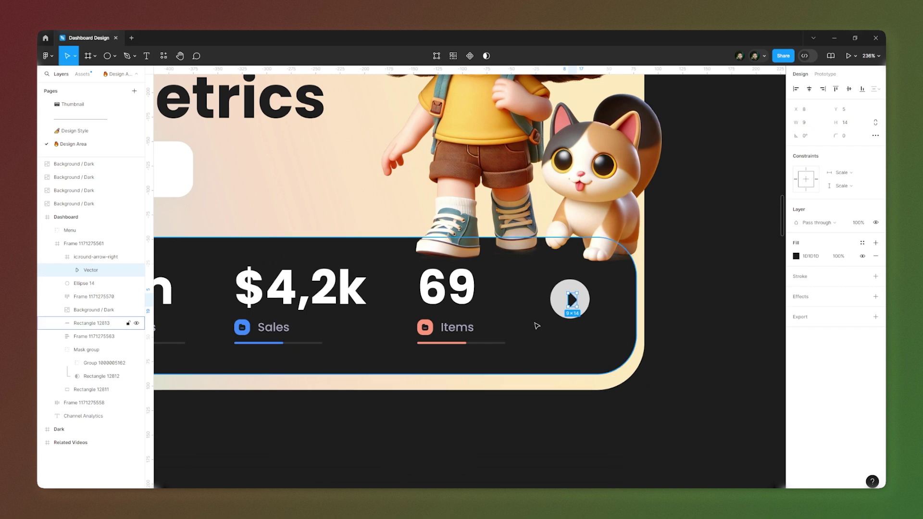
pyautogui.scroll(-3, 562, 296)
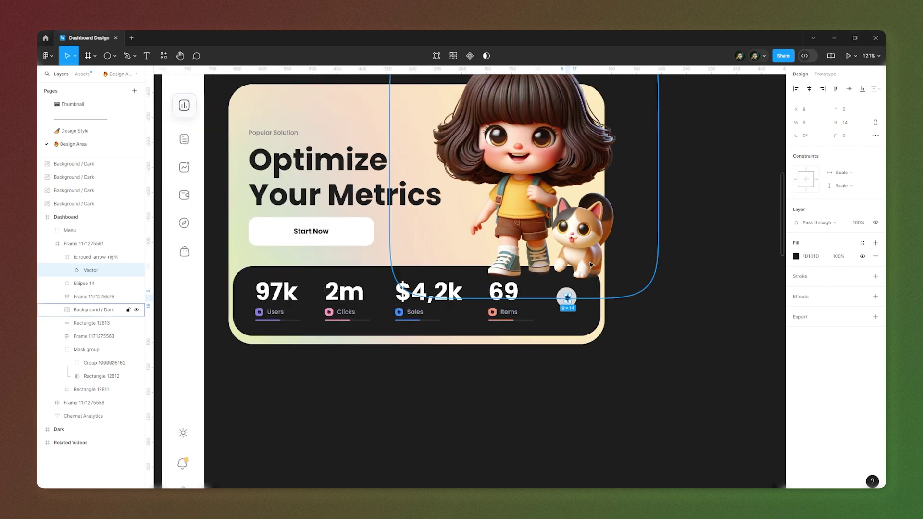
# Set the gap between the four statistics in the auto layout row to 60.
pyautogui.scroll(-2, 567, 294)
pyautogui.press('Escape')
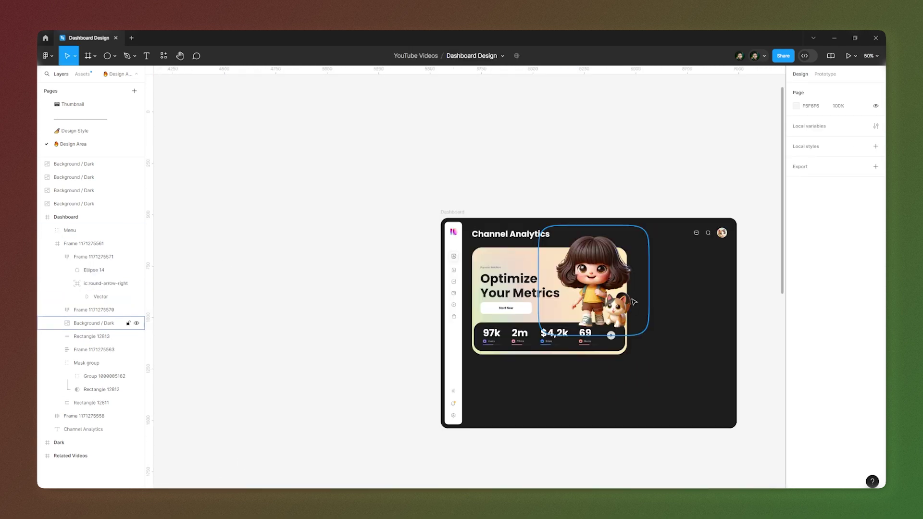
pyautogui.scroll(5, 577, 336)
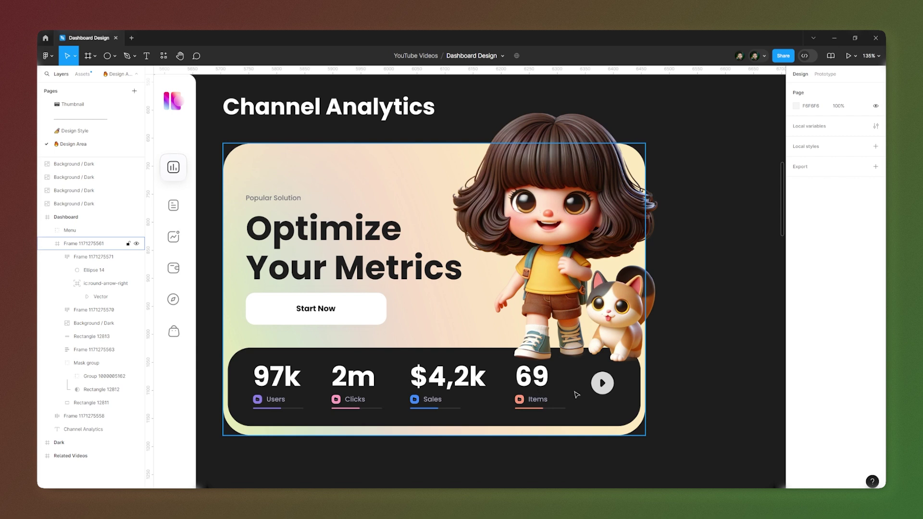
pyautogui.click(561, 397)
pyautogui.click(551, 396)
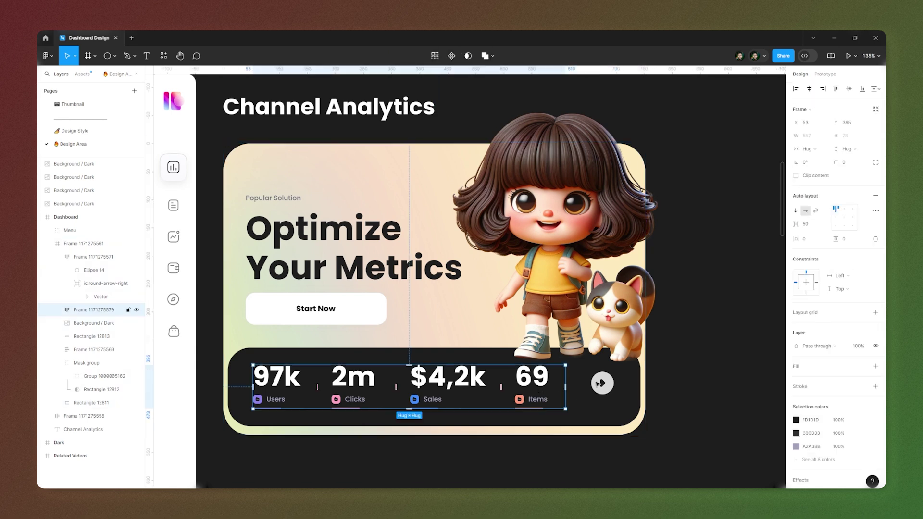
pyautogui.moveTo(796, 224); pyautogui.dragTo(801, 224)
pyautogui.click(810, 228)
pyautogui.write('60')
pyautogui.press('Return')
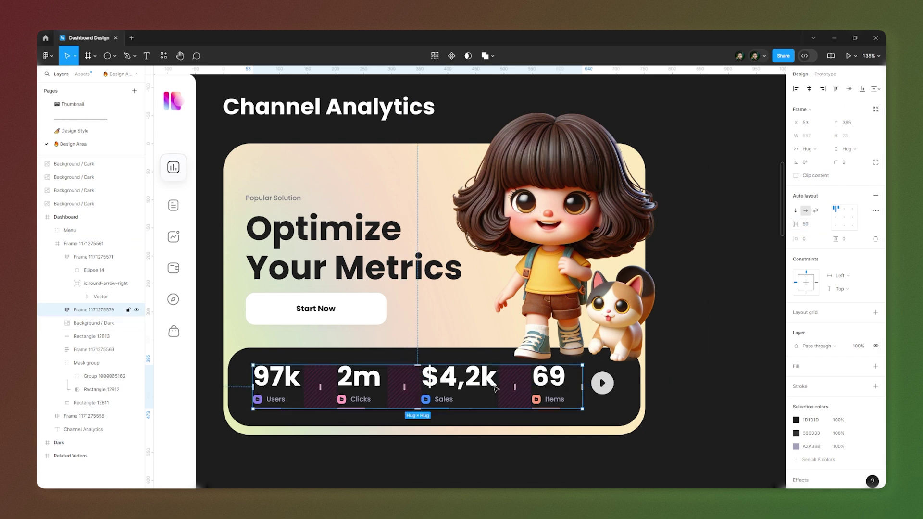
# Vertically center the arrow button within the dark statistics panel.
pyautogui.keyDown('shift'); pyautogui.click(627, 404); pyautogui.keyUp('shift')
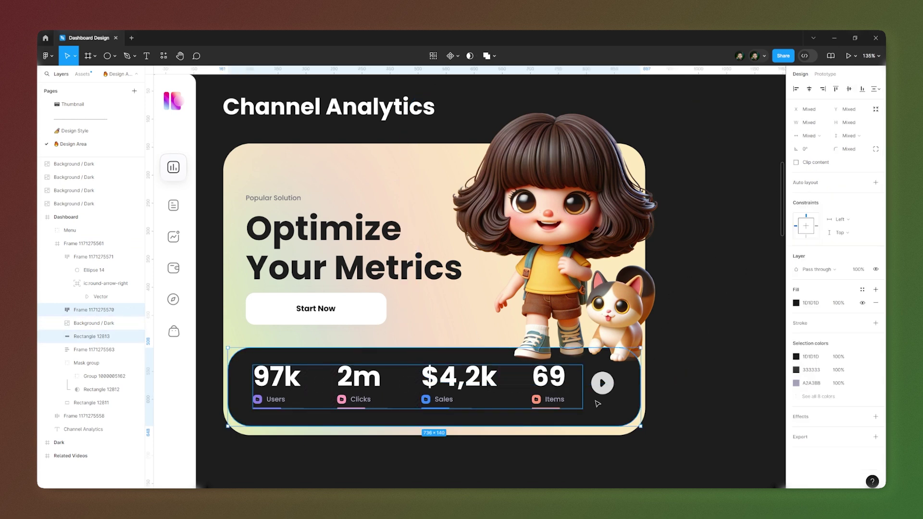
pyautogui.keyDown('shift'); pyautogui.click(603, 384); pyautogui.keyUp('shift')
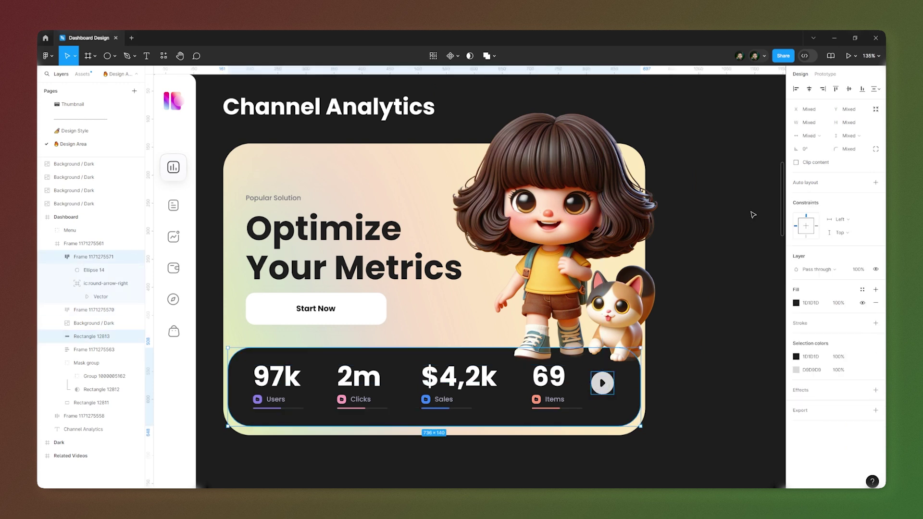
pyautogui.hotkey('ctrl', '-')
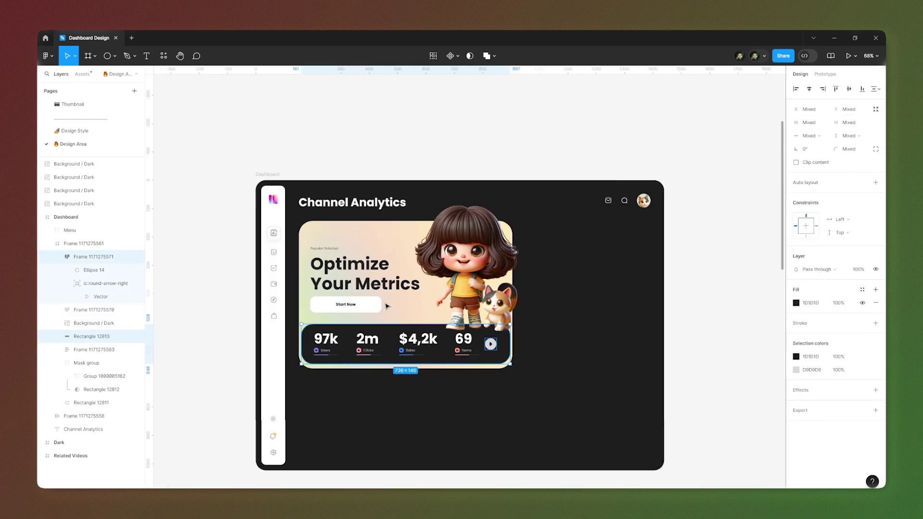
pyautogui.click(210, 299)
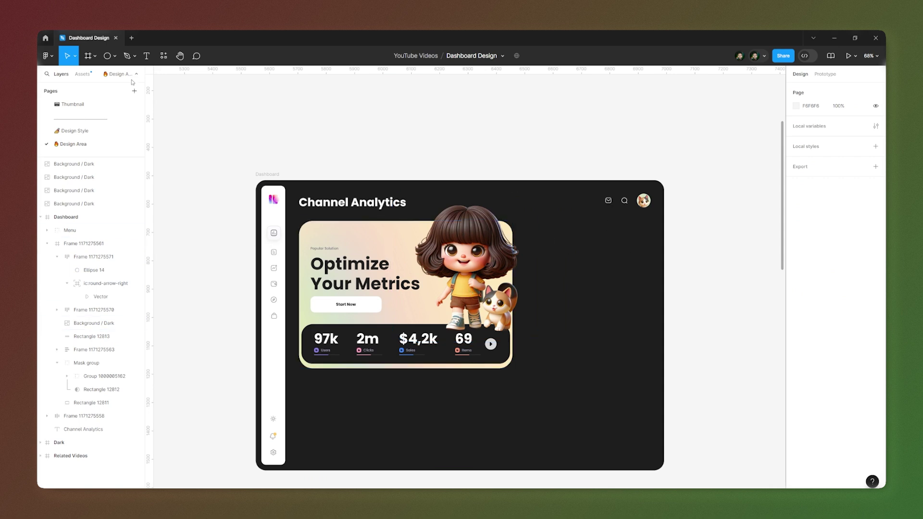
# Draw a rectangle beside the gradient card on the dashboard and size it to 480 by 256.
pyautogui.click(114, 56)
pyautogui.click(111, 80)
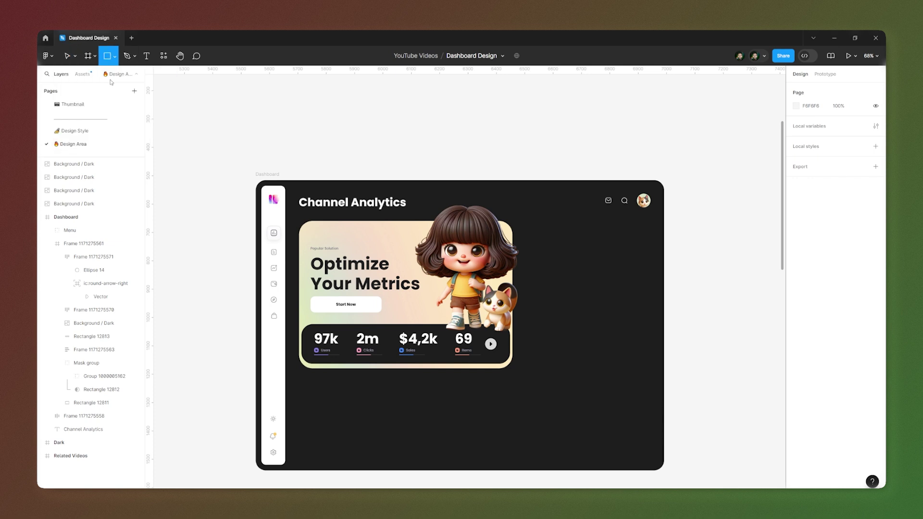
pyautogui.moveTo(519, 225); pyautogui.dragTo(651, 292)
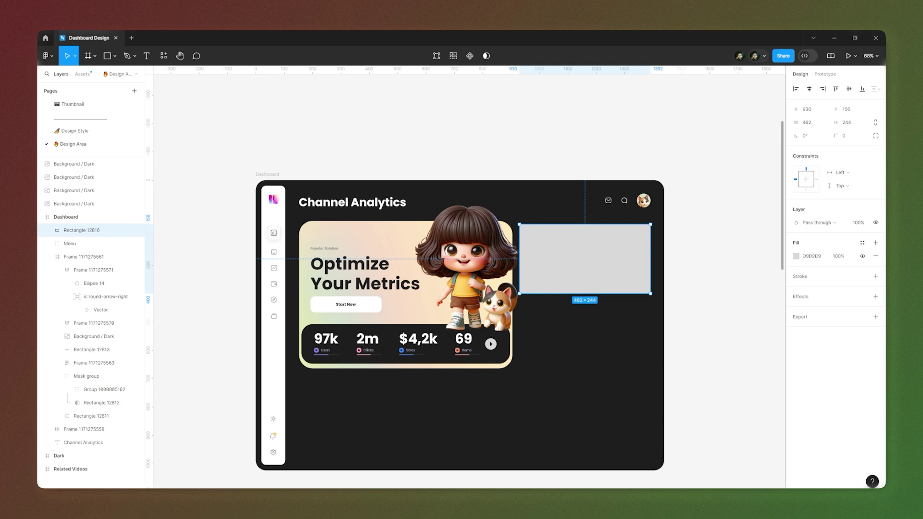
pyautogui.click(815, 123)
pyautogui.write('480')
pyautogui.click(849, 124)
pyautogui.write('256')
pyautogui.press('Return')
# Move the new rectangle closer to the gradient card, leaving an 8 px gap between them.
pyautogui.scroll(5, 579, 233)
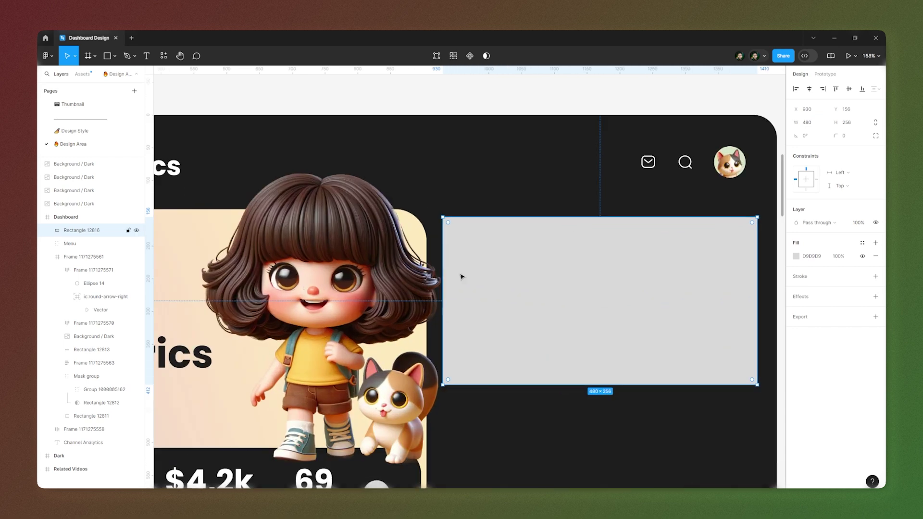
pyautogui.moveTo(552, 277); pyautogui.dragTo(544, 277)
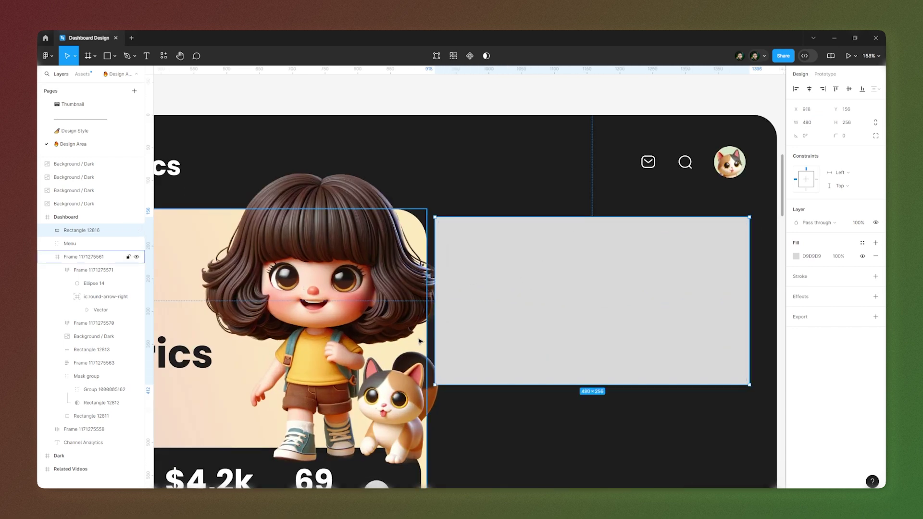
pyautogui.press('Left')
pyautogui.press('Left')
pyautogui.press('Left')
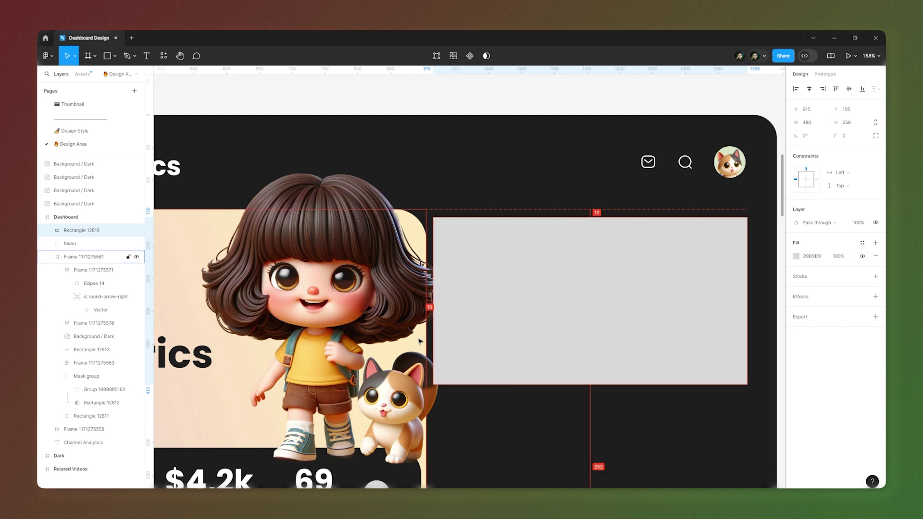
pyautogui.press('Left')
pyautogui.press('Left')
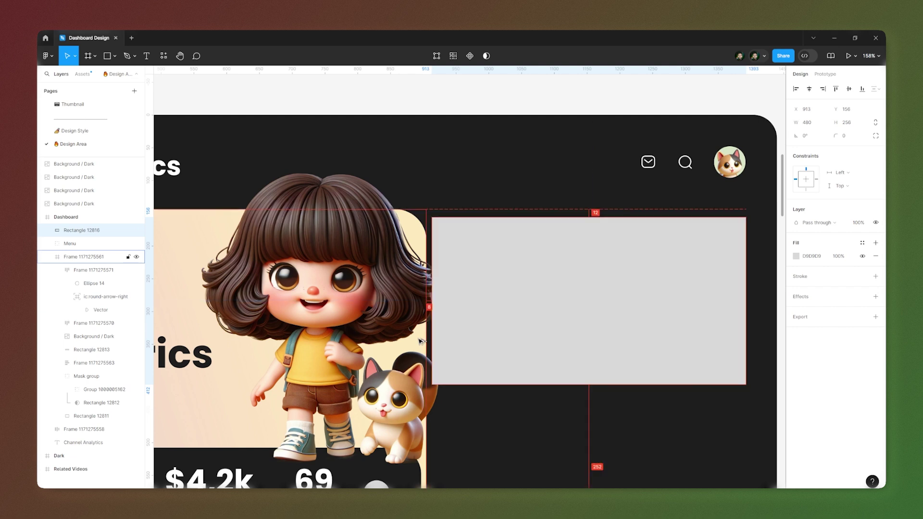
# Round the new rectangle's corners with a radius of 48.
pyautogui.scroll(-2, 394, 264)
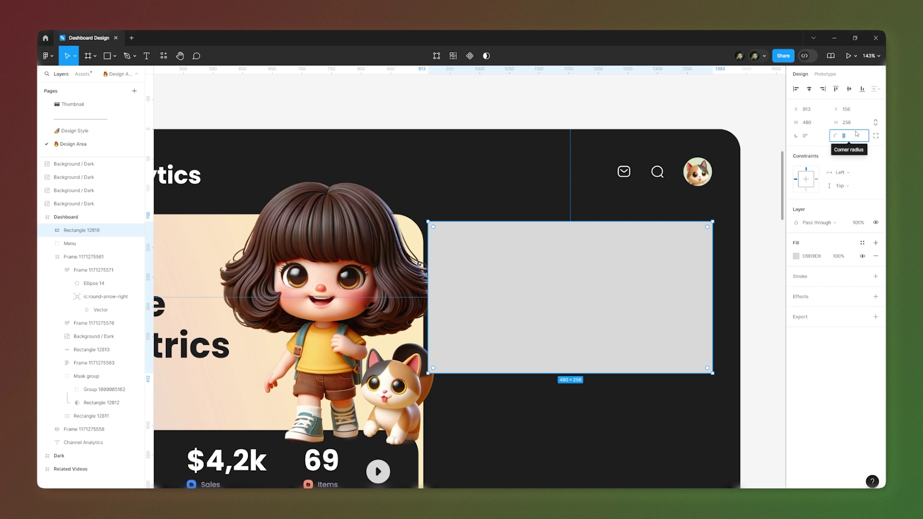
pyautogui.write('48')
pyautogui.press('Return')
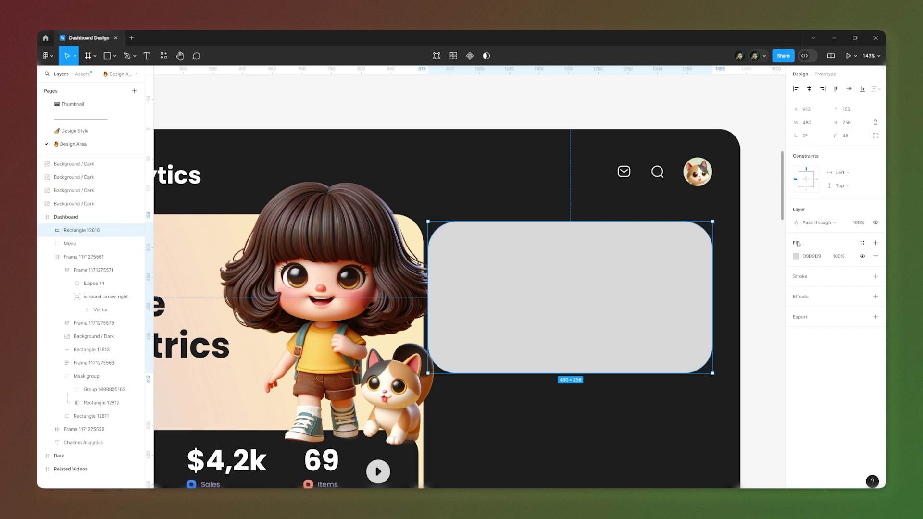
# Hide the rectangle's fill and give it an inside stroke in 333333 with a thickness of 2.
pyautogui.click(862, 256)
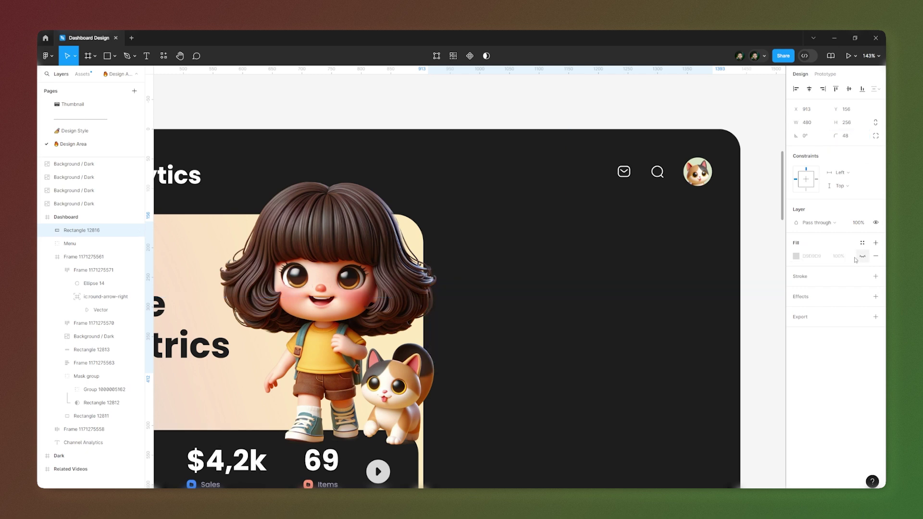
pyautogui.click(806, 278)
pyautogui.moveTo(635, 301)
pyautogui.click(815, 291)
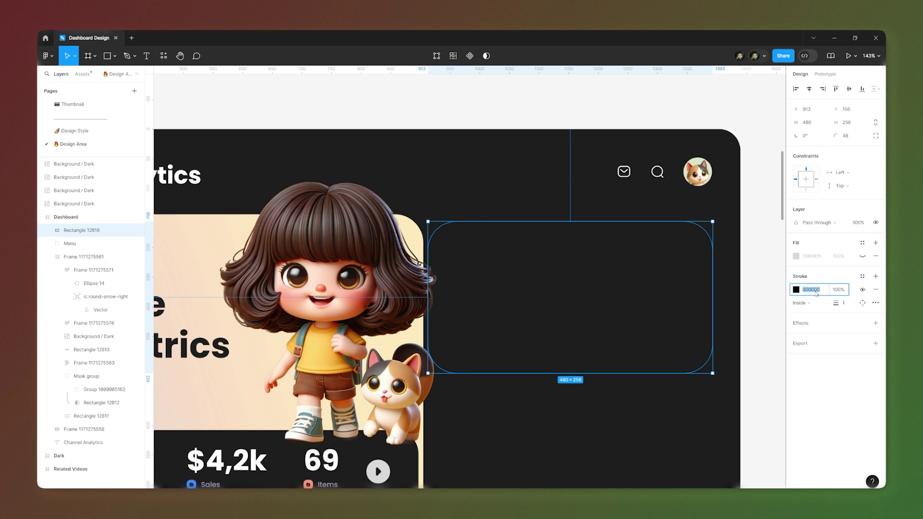
pyautogui.press('Return')
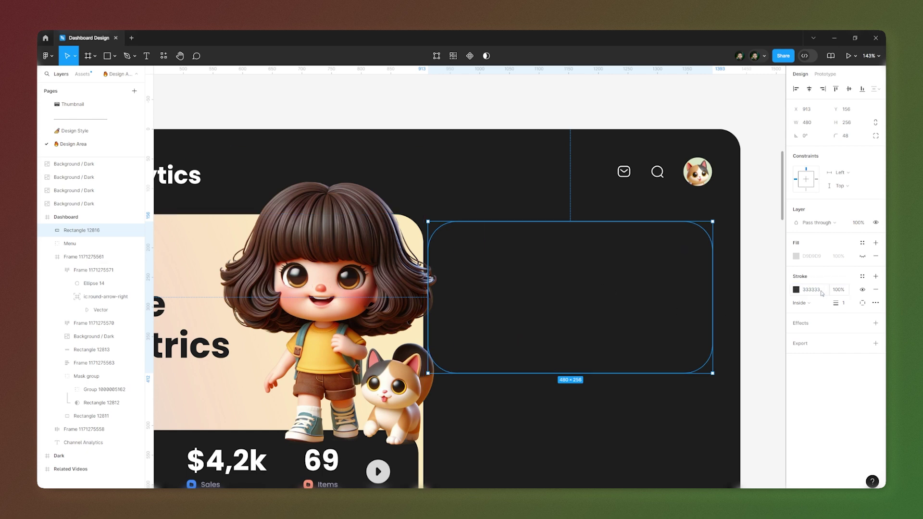
pyautogui.press('Return')
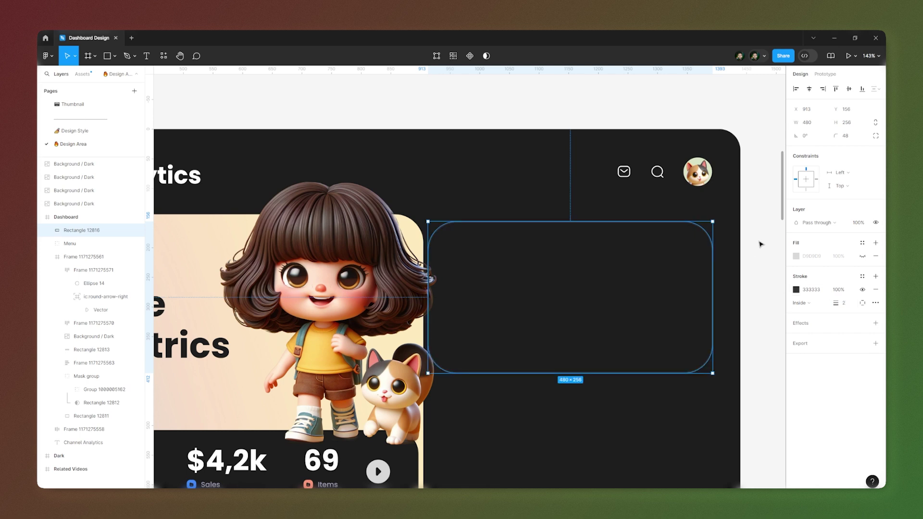
# Align the outlined rectangle's top edge with the top of the gradient card.
pyautogui.keyDown('shift'); pyautogui.click(415, 224); pyautogui.keyUp('shift')
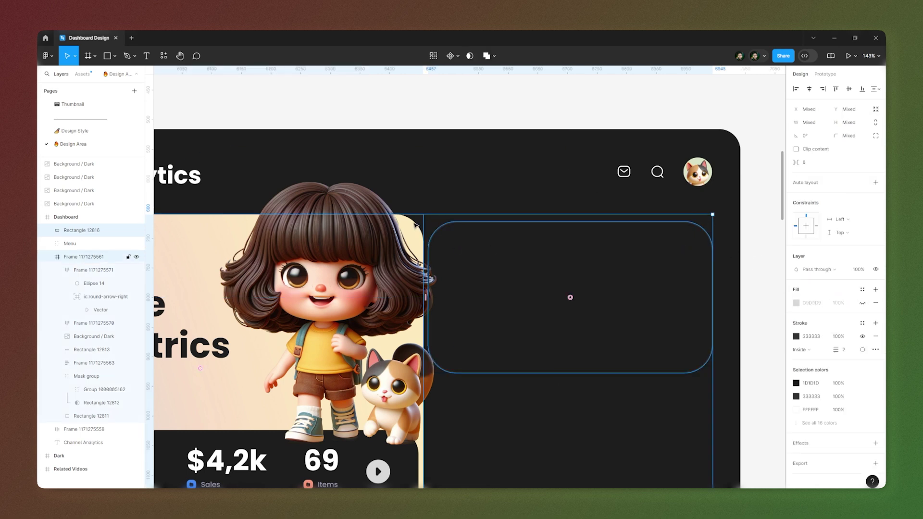
pyautogui.click(836, 89)
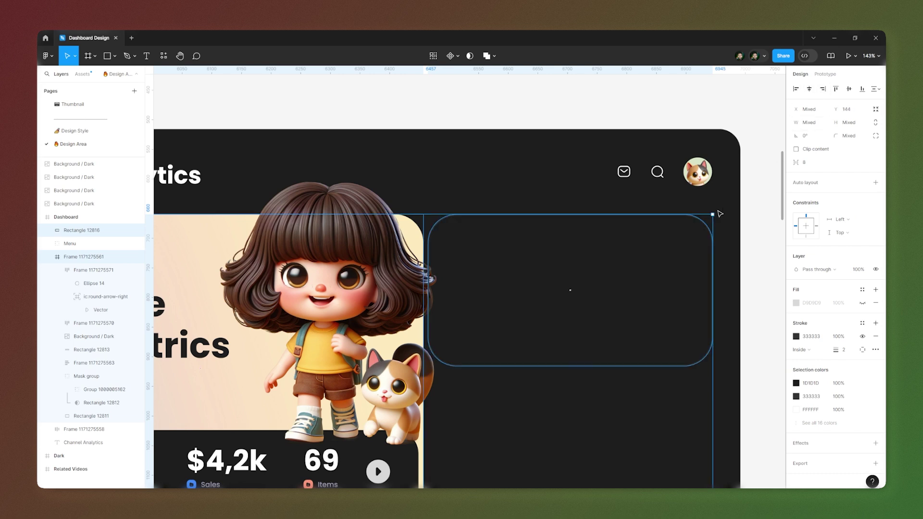
pyautogui.click(753, 225)
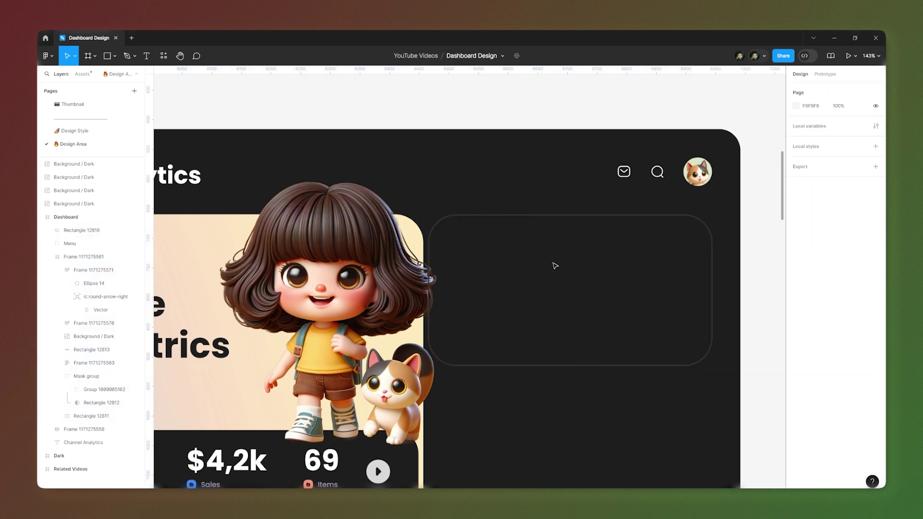
# Duplicate the outlined rectangle directly beneath the original, flush with the gradient card's bottom edge.
pyautogui.scroll(-5, 423, 195)
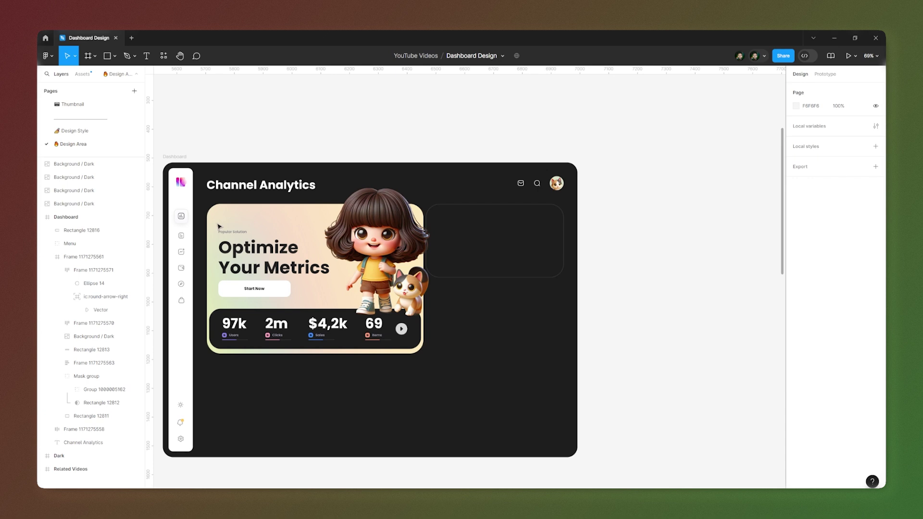
pyautogui.click(473, 267)
pyautogui.moveTo(474, 266); pyautogui.dragTo(471, 342)
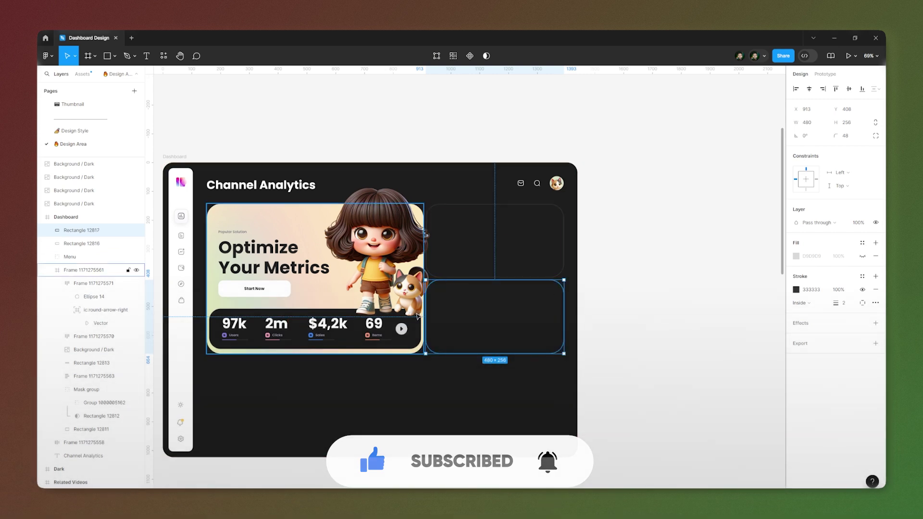
pyautogui.click(599, 268)
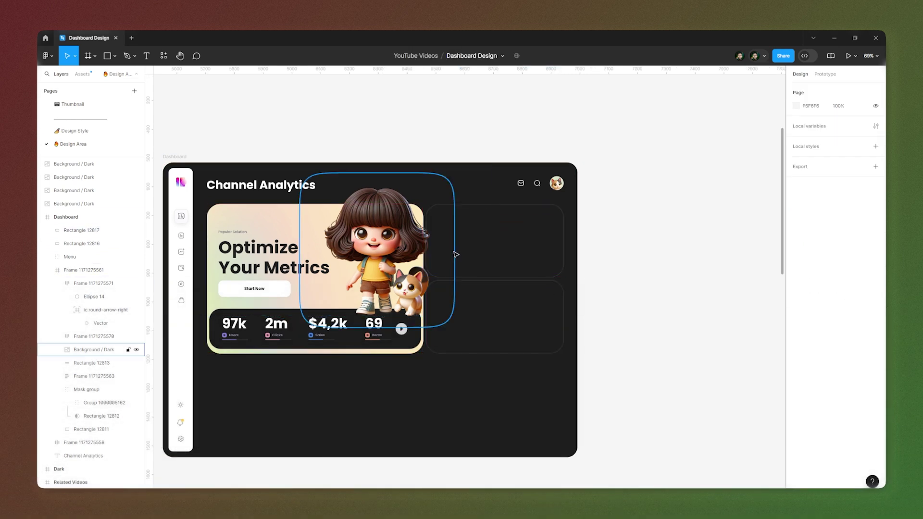
# Add the text "Active Users Right Now" inside the upper outlined rectangle and set its font size to 18.
pyautogui.scroll(5, 440, 239)
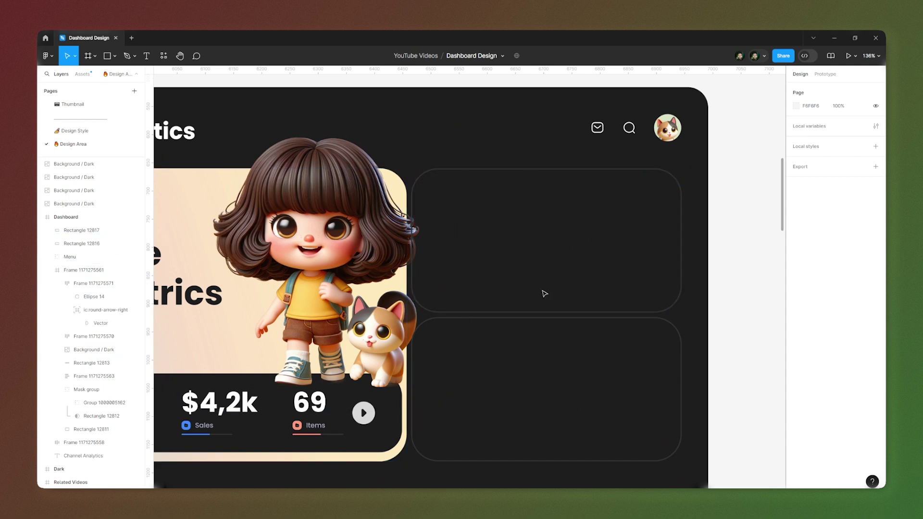
pyautogui.scroll(3, 540, 253)
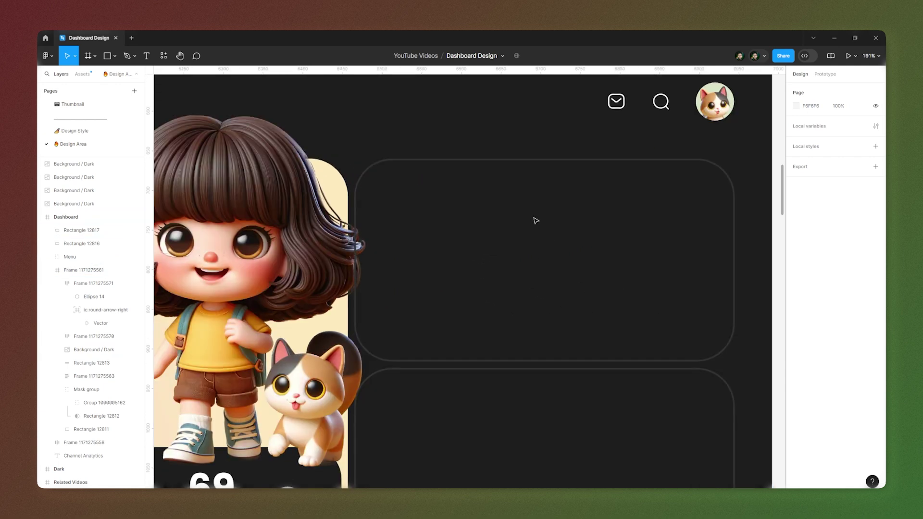
pyautogui.press('t')
pyautogui.click(437, 188)
pyautogui.write('A')
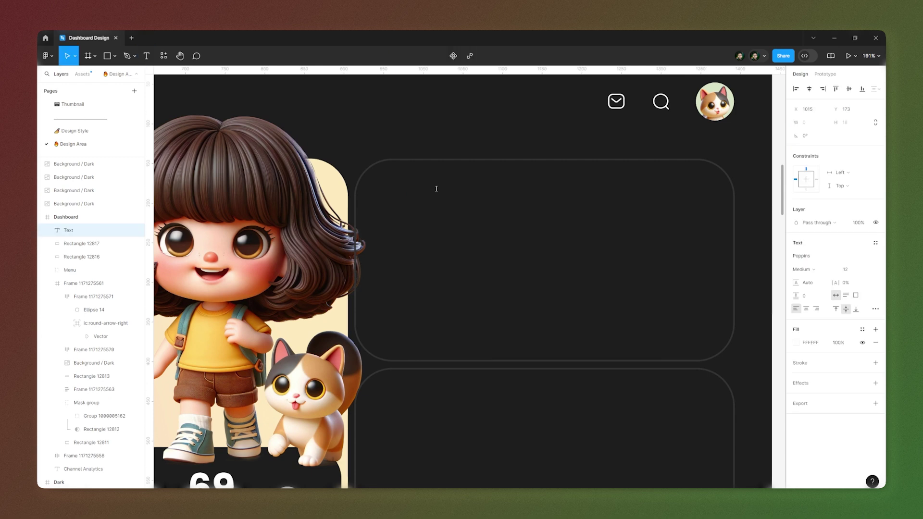
pyautogui.write('ctive Users Right Now')
pyautogui.press('Escape')
pyautogui.click(845, 269)
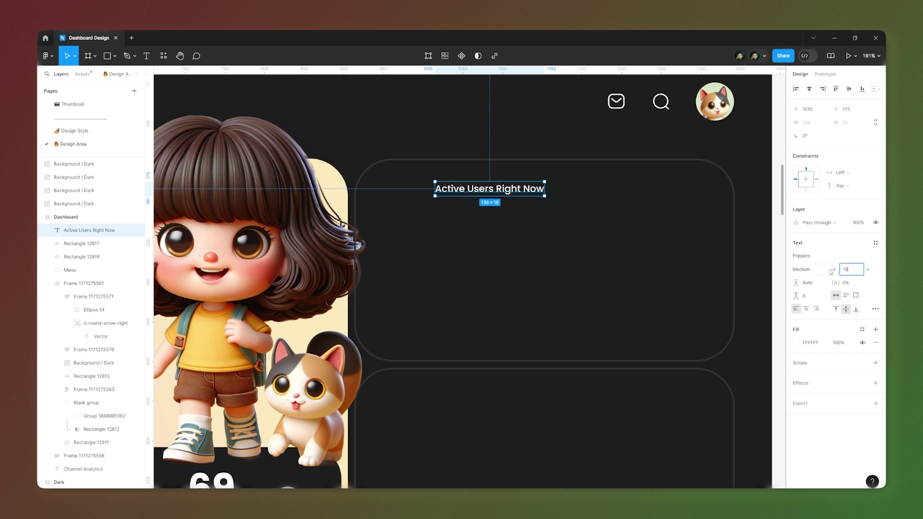
pyautogui.press('Return')
# Position the "Active Users Right Now" heading near the upper rectangle's top-left corner, at X 945, Y 176.
pyautogui.moveTo(506, 191); pyautogui.dragTo(461, 195)
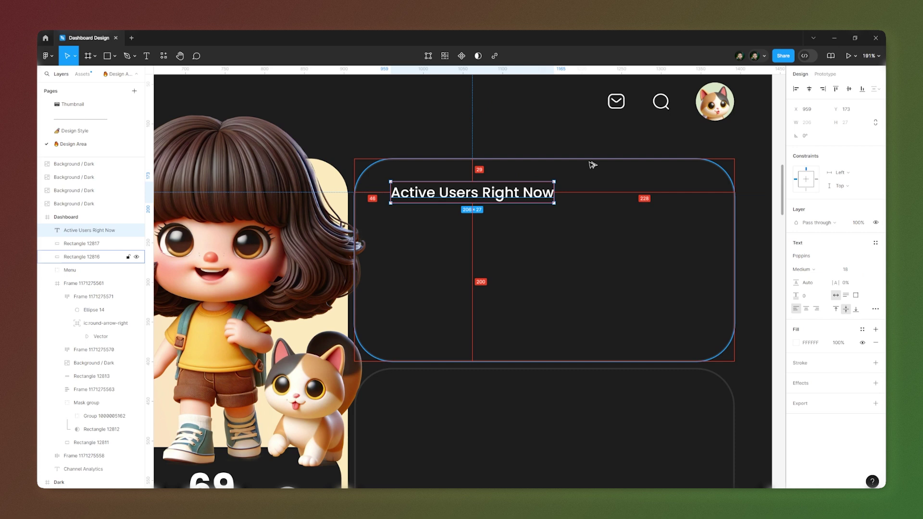
pyautogui.press('Right')
pyautogui.press('Down')
pyautogui.press('Down')
pyautogui.press('Down')
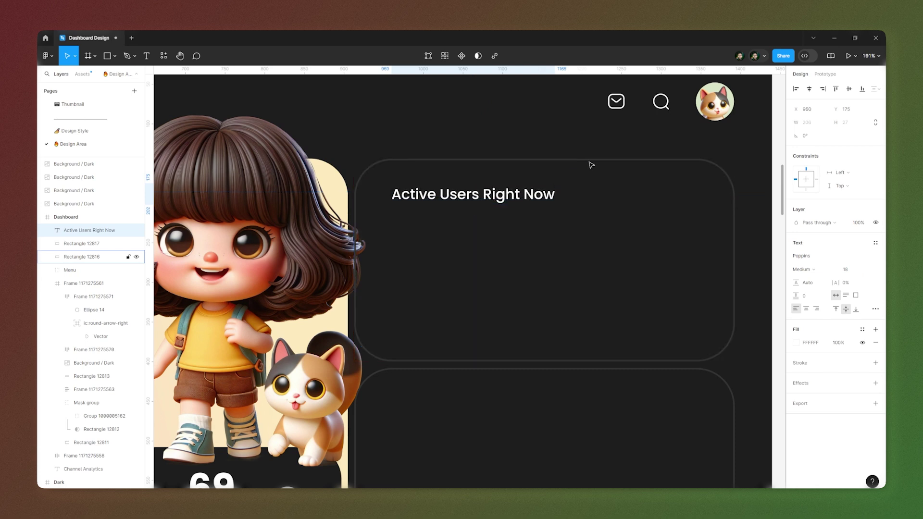
pyautogui.hotkey('shift', 'Left')
pyautogui.press('Left')
pyautogui.press('Left')
pyautogui.press('Left')
pyautogui.press('Left')
pyautogui.press('Left')
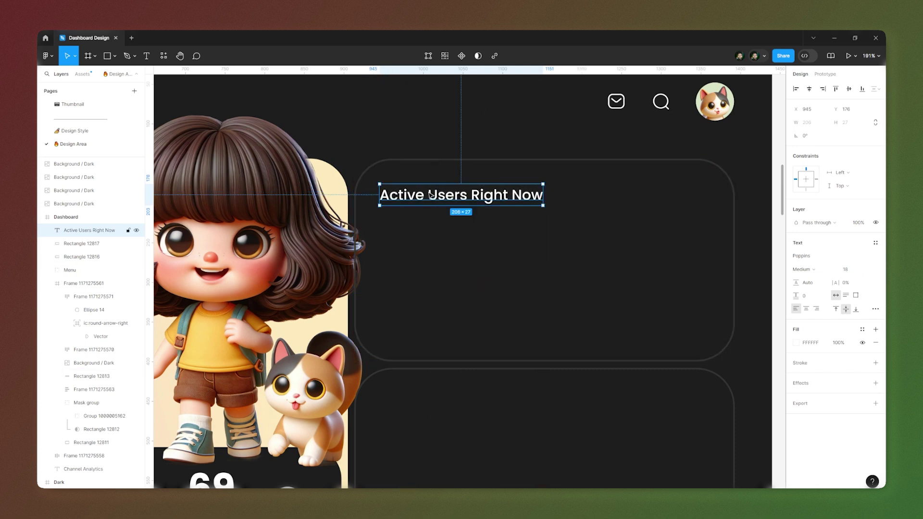
# Duplicate the heading below itself, change the copy to "60", and place another copy of that number beneath it.
pyautogui.moveTo(403, 200); pyautogui.dragTo(402, 236)
pyautogui.press('Return')
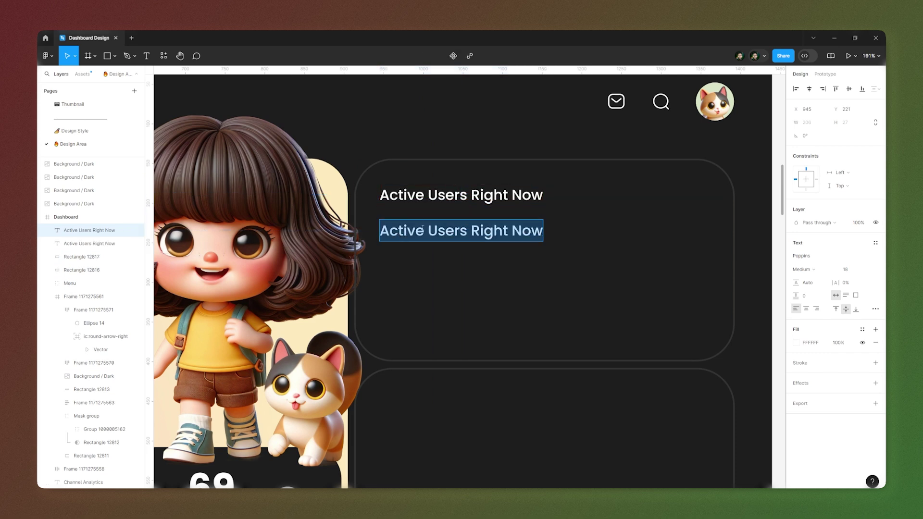
pyautogui.write('60')
pyautogui.press('Escape')
pyautogui.moveTo(389, 231); pyautogui.dragTo(387, 257)
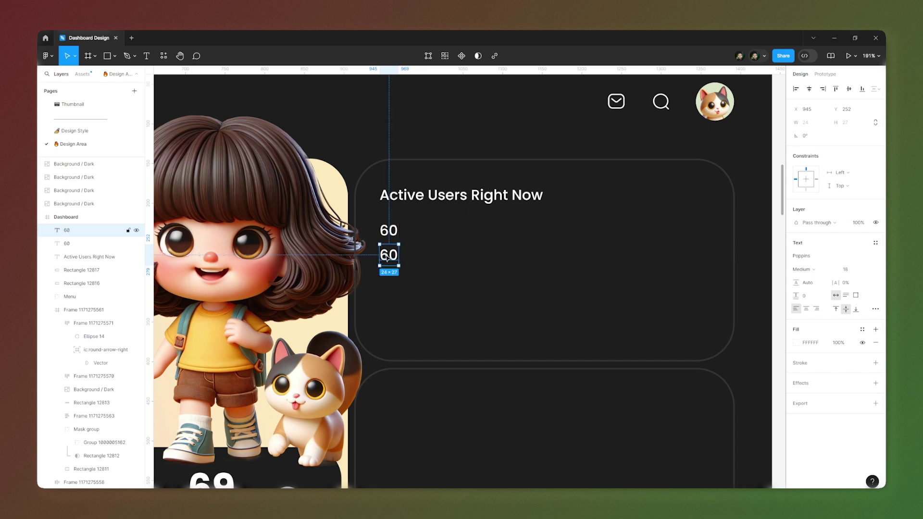
# Add two more copies of the number beneath the stack and change the three lower numbers to "40", "20" and "0".
pyautogui.hotkey('ctrl', 'd')
pyautogui.hotkey('ctrl', 'd')
pyautogui.doubleClick(387, 255)
pyautogui.write('40')
pyautogui.doubleClick(387, 279)
pyautogui.write('20')
pyautogui.doubleClick(387, 304)
pyautogui.write('0')
# Restyle the four axis numbers to size 12 in muted grey and wrap them in a vertical auto layout.
pyautogui.moveTo(368, 219); pyautogui.dragTo(399, 315)
pyautogui.hotkey('shift', 'a')
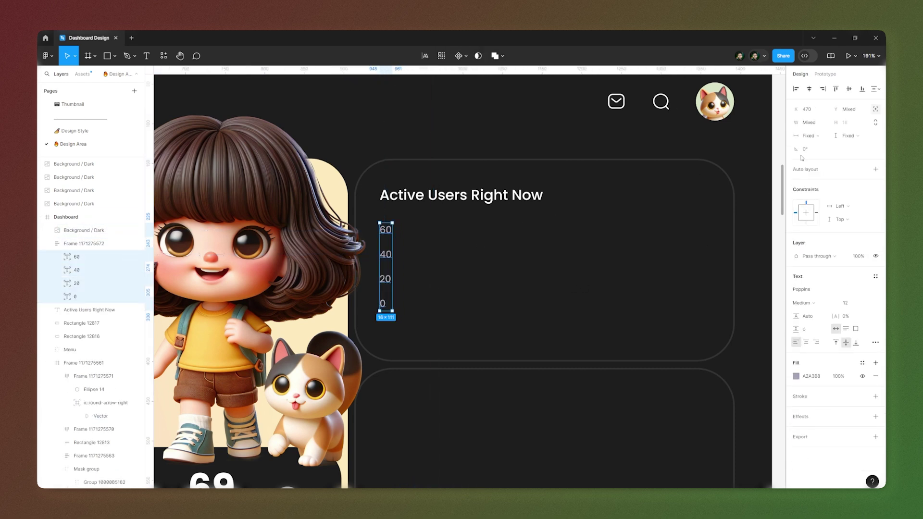
pyautogui.scroll(-5, 454, 247)
pyautogui.click(72, 256)
pyautogui.hotkey('shift', '2')
pyautogui.click(404, 260)
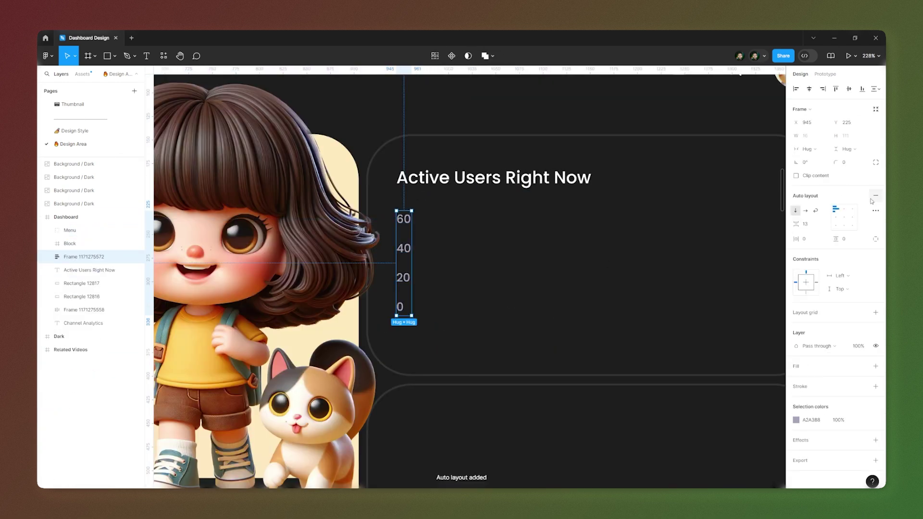
# Centre-align the axis number stack, set its item spacing to 24, and place it under the heading at X 945, Y 233.
pyautogui.moveTo(404, 240); pyautogui.dragTo(404, 260)
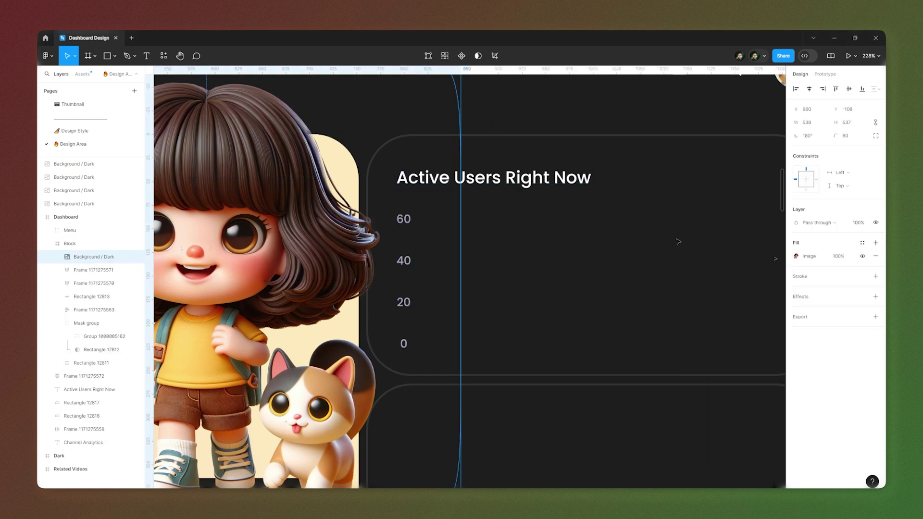
pyautogui.scroll(-3, 406, 216)
pyautogui.hotkey('ctrl', 'z')
pyautogui.scroll(3, 427, 199)
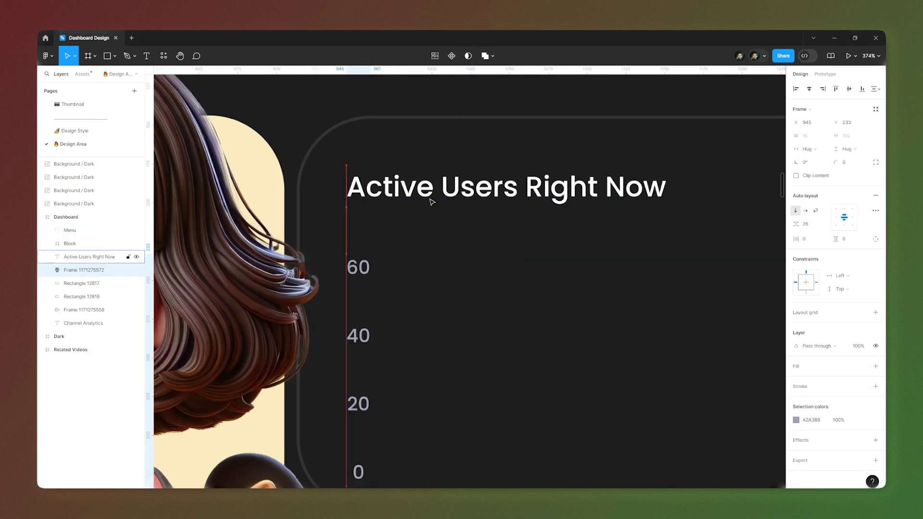
pyautogui.scroll(-2, 427, 199)
pyautogui.scroll(-2, 495, 208)
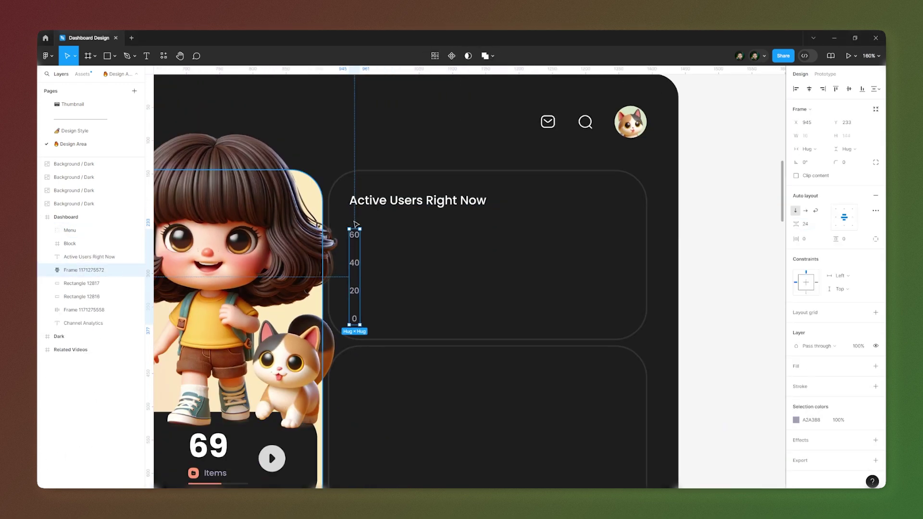
pyautogui.click(723, 238)
pyautogui.scroll(-1, 499, 253)
pyautogui.scroll(2, 443, 259)
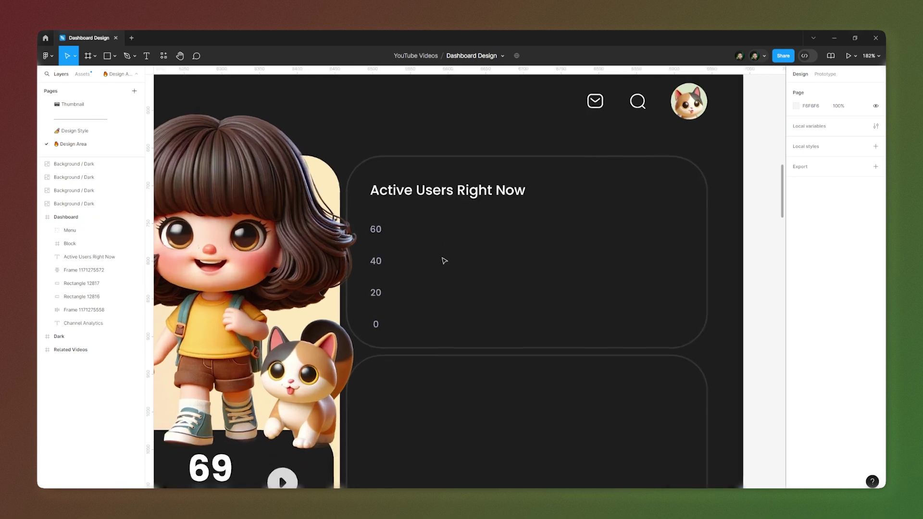
pyautogui.scroll(2, 389, 312)
# Duplicate the "0" axis label and move the copy out of the auto layout frame.
pyautogui.doubleClick(373, 337)
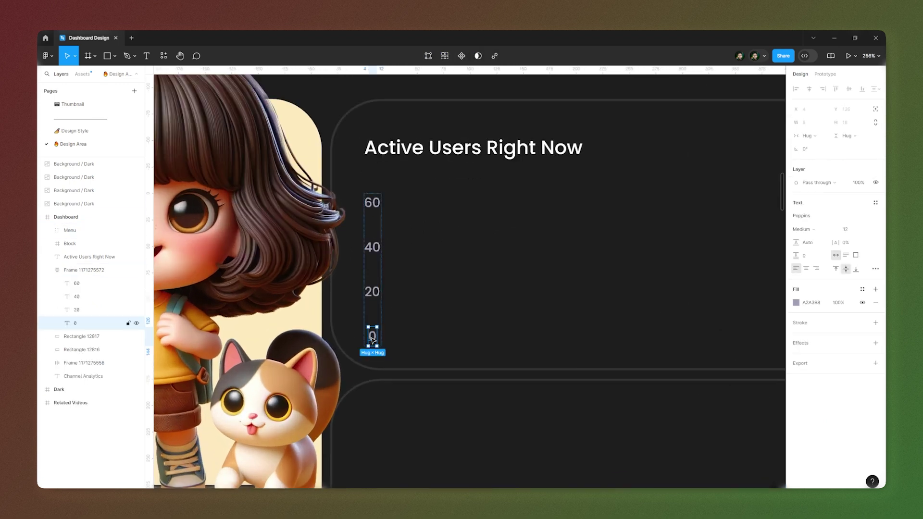
pyautogui.click(67, 270)
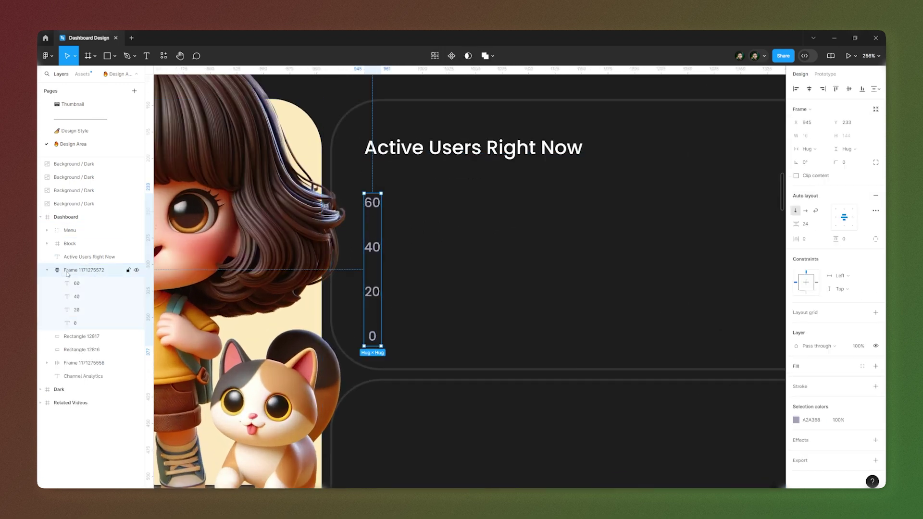
pyautogui.click(76, 323)
pyautogui.hotkey('ctrl', 'd')
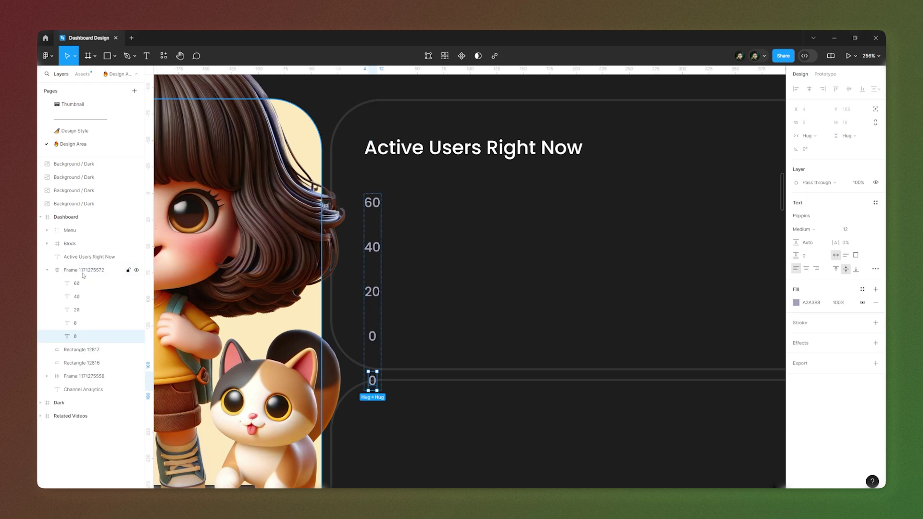
pyautogui.moveTo(76, 330); pyautogui.dragTo(50, 339)
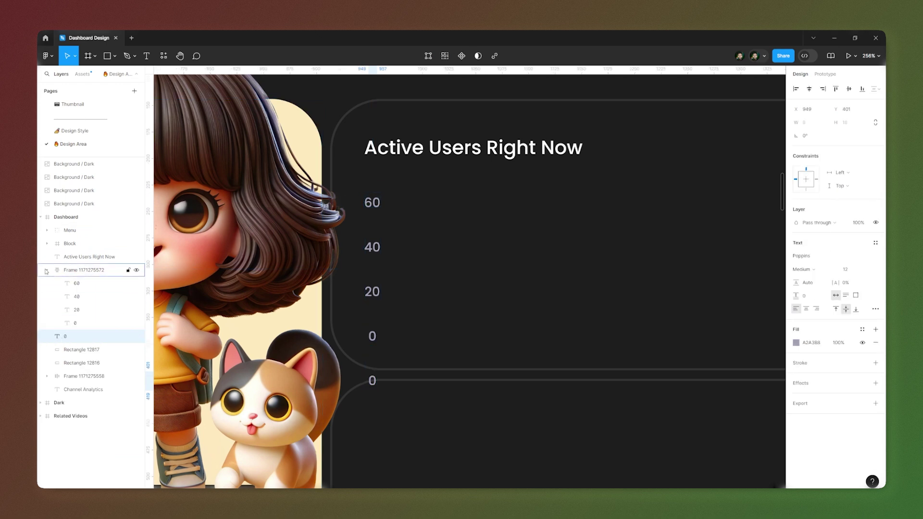
# Place the loose "0" copy in line with the axis zero at X 1007 and change its text to "oct".
pyautogui.click(48, 271)
pyautogui.click(372, 380)
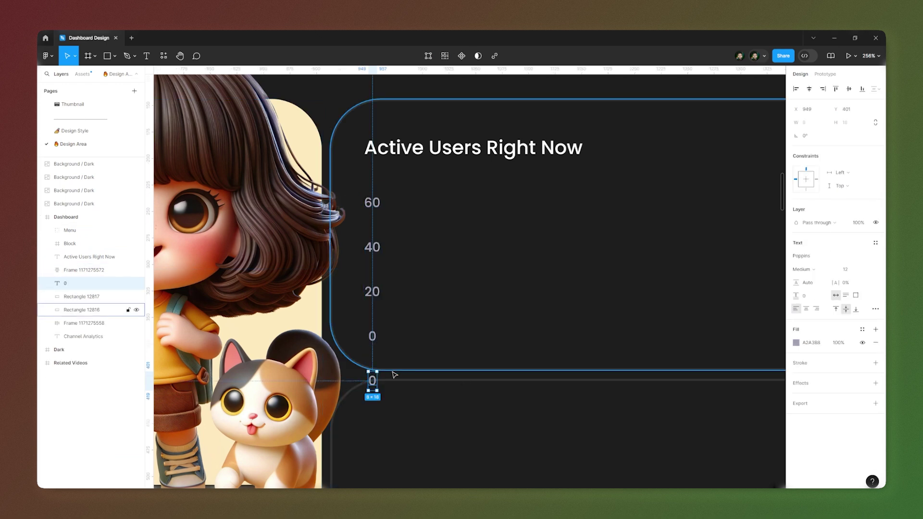
pyautogui.moveTo(373, 381); pyautogui.dragTo(433, 338)
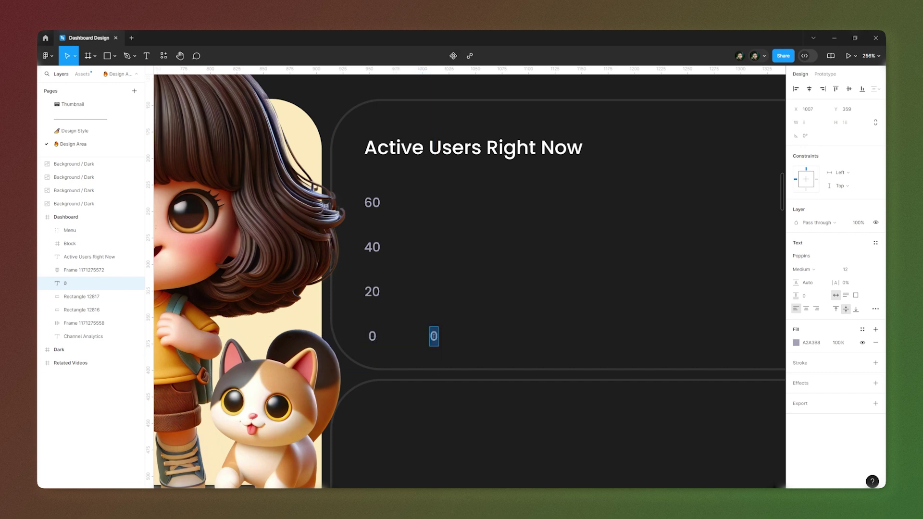
pyautogui.write('oct')
pyautogui.press('Escape')
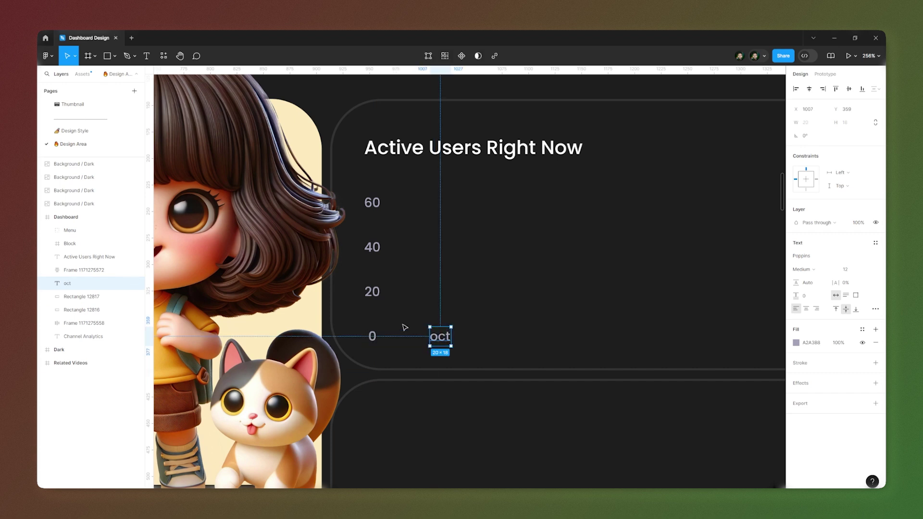
# Capitalise the "oct" label as "Oct" and add duplicate labels along the chart's baseline reading March, Jul and Aug.
pyautogui.scroll(-5, 457, 319)
pyautogui.scroll(4, 477, 321)
pyautogui.scroll(2, 477, 320)
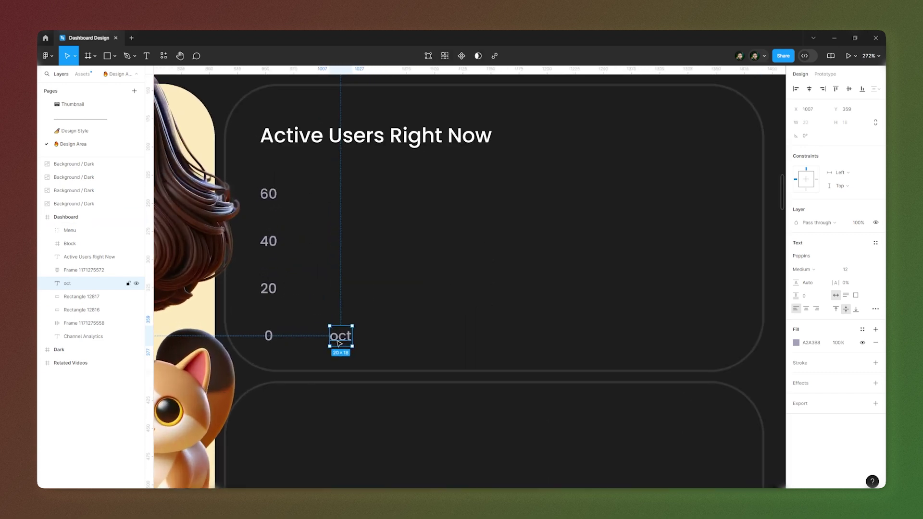
pyautogui.doubleClick(337, 335)
pyautogui.write('O')
pyautogui.press('Escape')
pyautogui.moveTo(340, 339); pyautogui.dragTo(553, 344)
pyautogui.press('Return')
pyautogui.write('aMarchJul')
pyautogui.moveTo(552, 344); pyautogui.dragTo(644, 344)
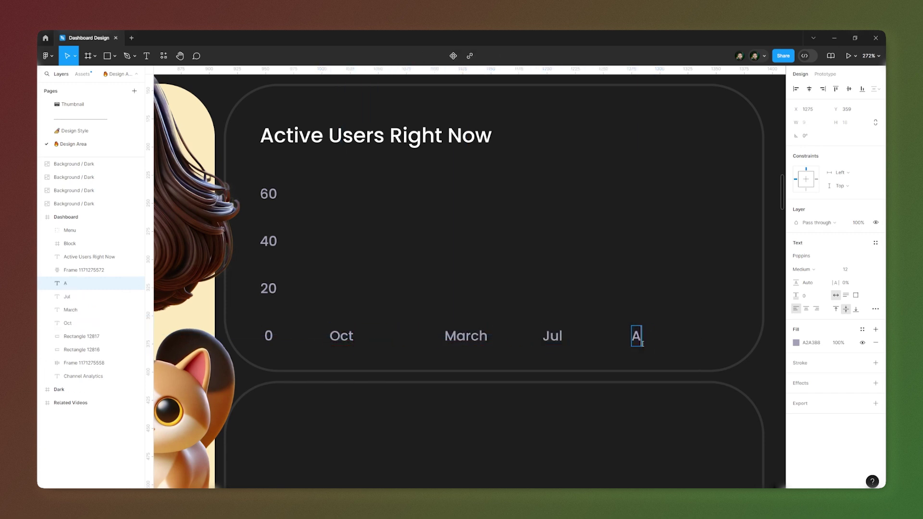
pyautogui.write('Aug')
# Group the four month labels into a horizontal auto layout and widen the spacing between them.
pyautogui.hotkey('shift', 'a')
pyautogui.click(806, 226)
pyautogui.write('64')
pyautogui.press('Return')
pyautogui.click(84, 269)
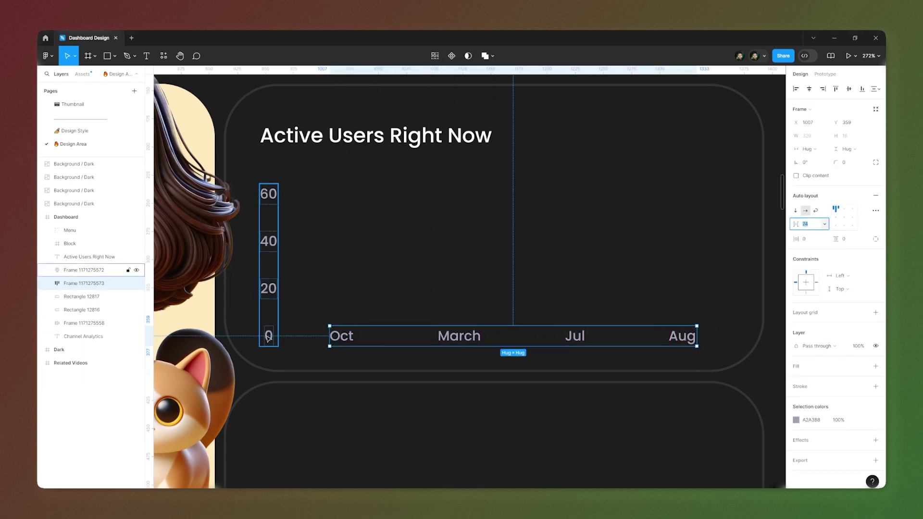
pyautogui.scroll(-5, 606, 257)
pyautogui.click(606, 257)
pyautogui.scroll(-3, 665, 201)
pyautogui.scroll(8, 521, 232)
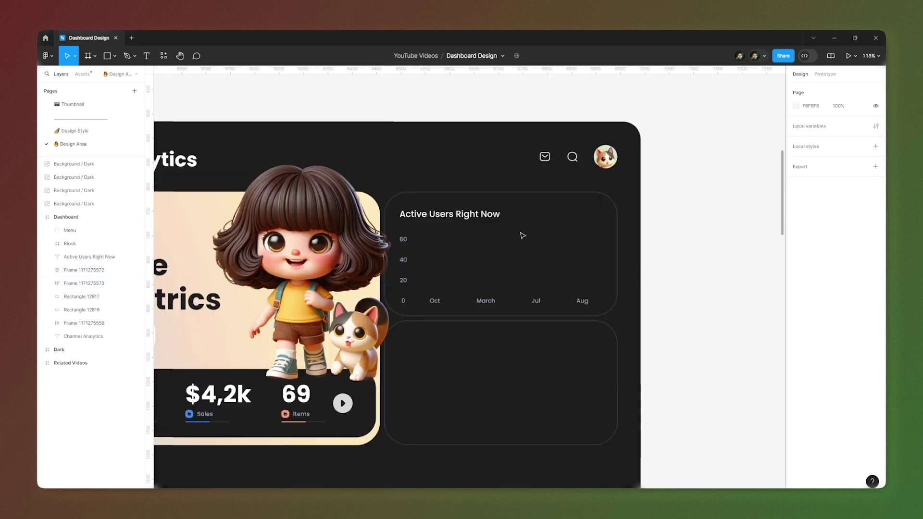
# Start a vector path with the Pen tool just above the Oct label.
pyautogui.scroll(-2, 503, 228)
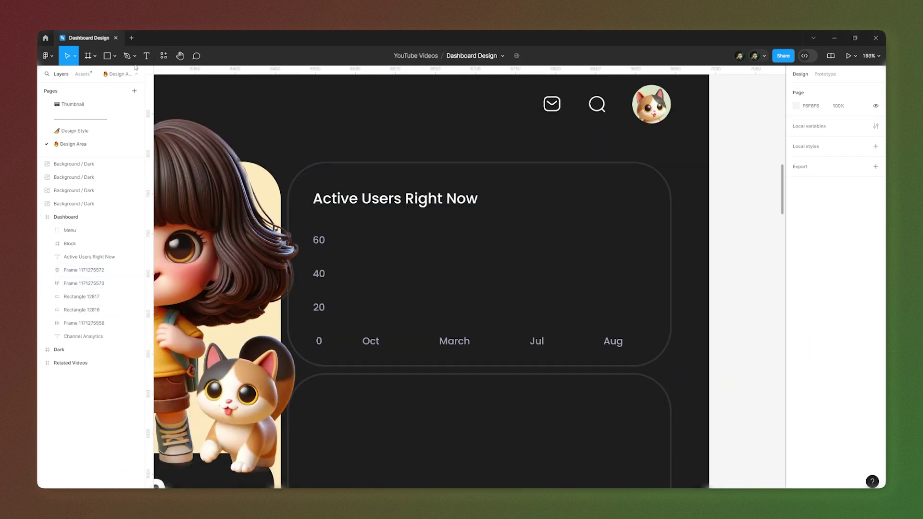
pyautogui.press('p')
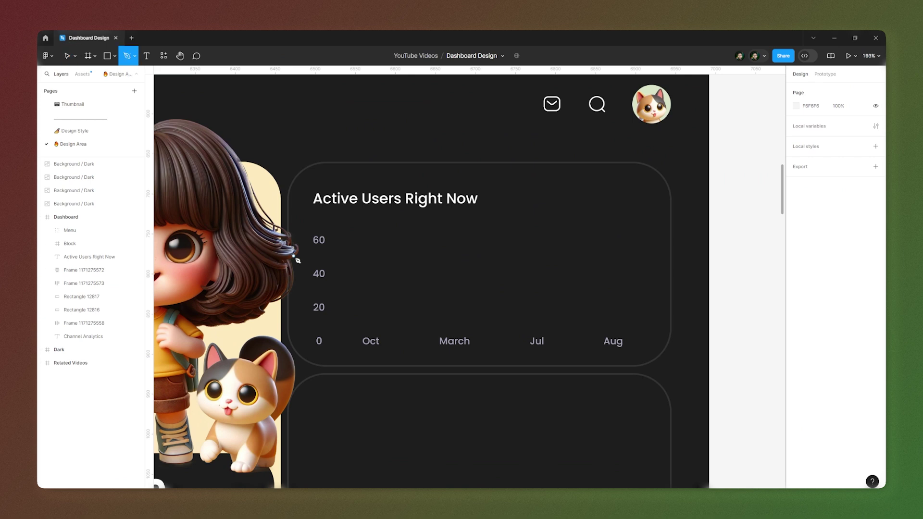
pyautogui.click(368, 326)
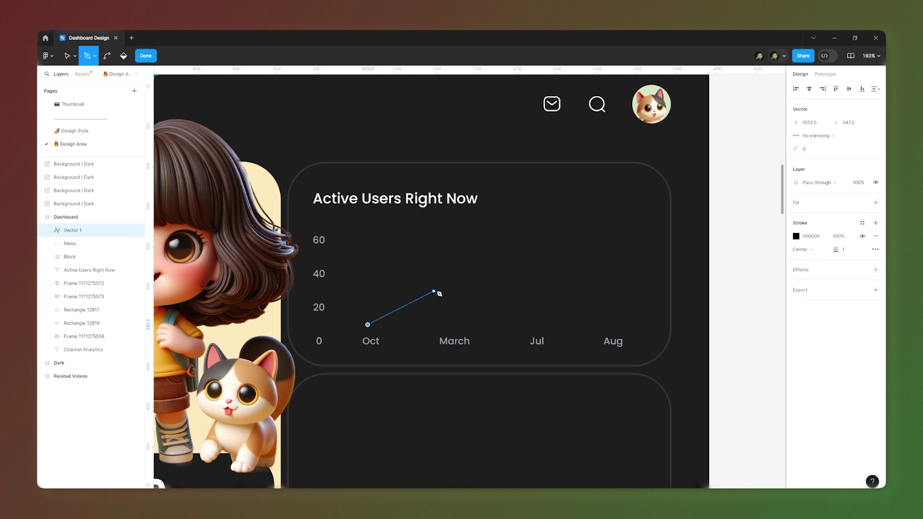
pyautogui.moveTo(438, 290); pyautogui.dragTo(473, 299)
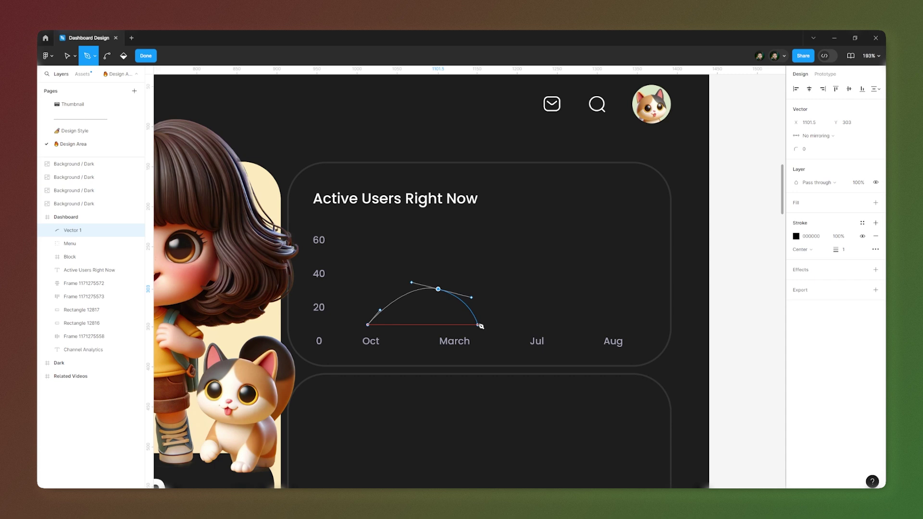
pyautogui.moveTo(456, 325)
pyautogui.mouseDown()
pyautogui.moveTo(506, 324)
pyautogui.moveTo(473, 327)
pyautogui.mouseUp()
pyautogui.hotkey('ctrl', 'z')
pyautogui.hotkey('ctrl', 'z')
pyautogui.hotkey('ctrl', 'z')
pyautogui.hotkey('ctrl', 'z')
# Draw the wavy chart line onward from Oct, dipping near March, peaking near Jul, dipping before Aug and rising at the end.
pyautogui.moveTo(402, 290); pyautogui.dragTo(443, 291)
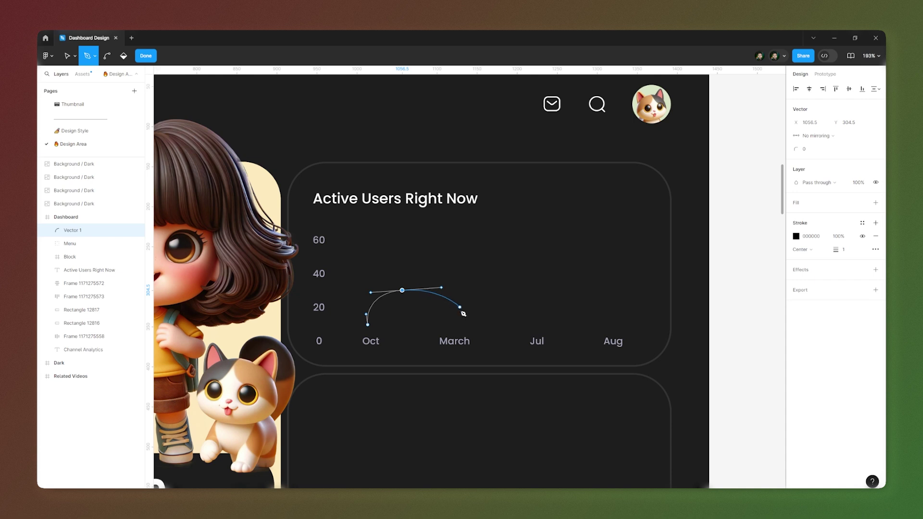
pyautogui.moveTo(453, 325); pyautogui.dragTo(458, 343)
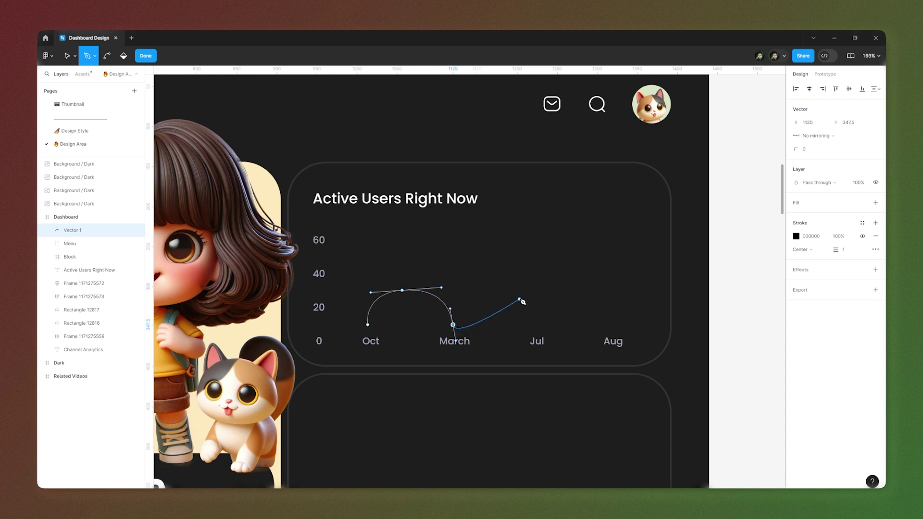
pyautogui.click(520, 278)
pyautogui.moveTo(525, 281); pyautogui.dragTo(557, 261)
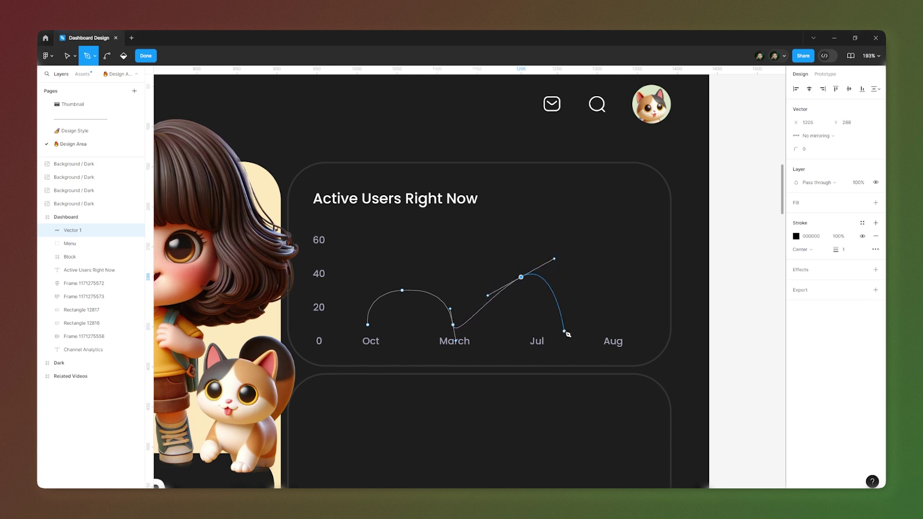
pyautogui.moveTo(597, 306); pyautogui.dragTo(615, 317)
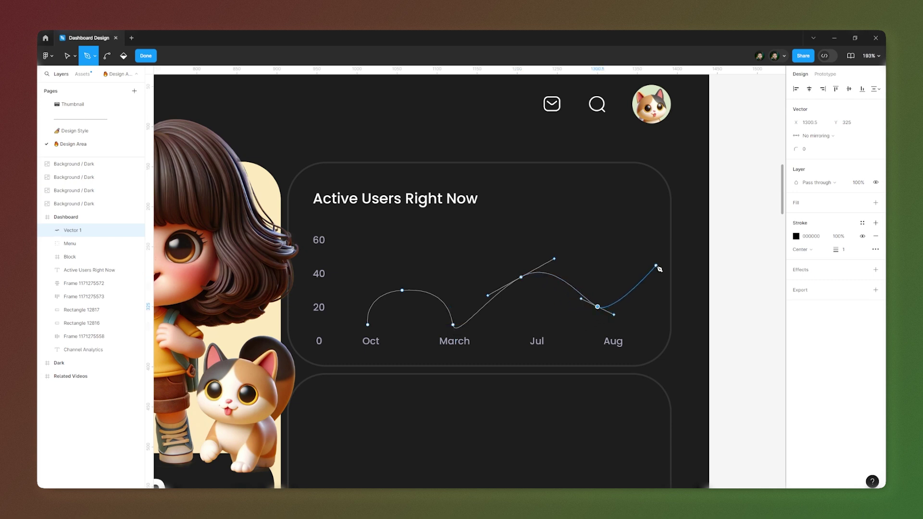
pyautogui.click(638, 270)
pyautogui.moveTo(653, 262); pyautogui.dragTo(665, 271)
# Smooth the line's dip at March and adjust the curve handle at its starting point above Oct.
pyautogui.click(454, 325)
pyautogui.scroll(5, 454, 328)
pyautogui.press('v')
pyautogui.doubleClick(456, 323)
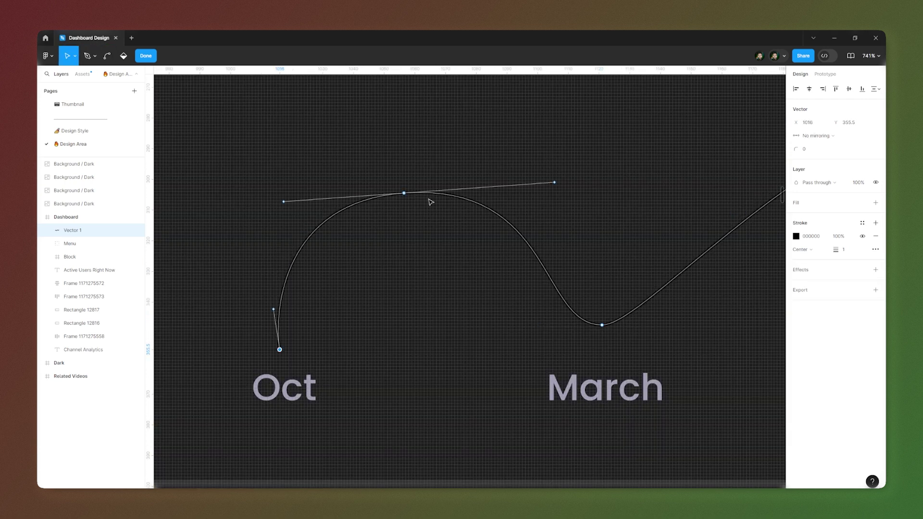
pyautogui.moveTo(274, 309); pyautogui.dragTo(351, 317)
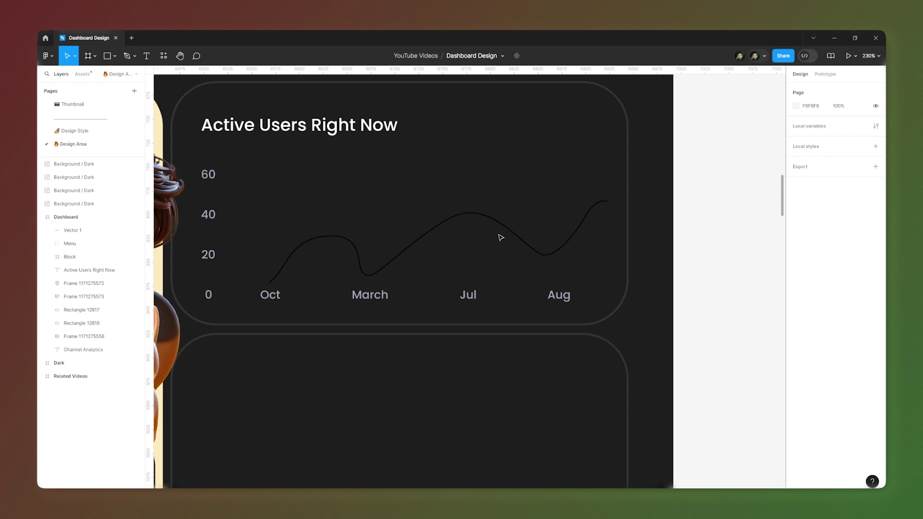
# Set the chart line's stroke to colour A0D7E7 with a weight of 2.
pyautogui.click(498, 220)
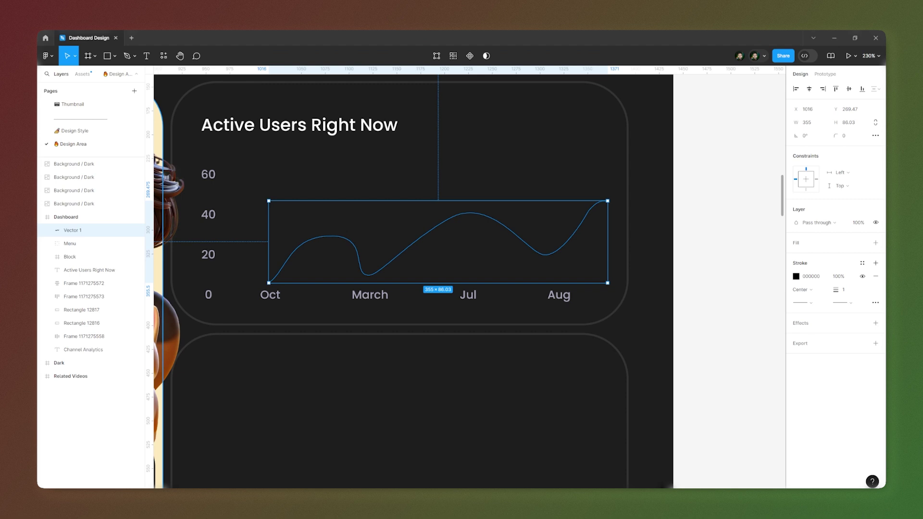
pyautogui.click(850, 293)
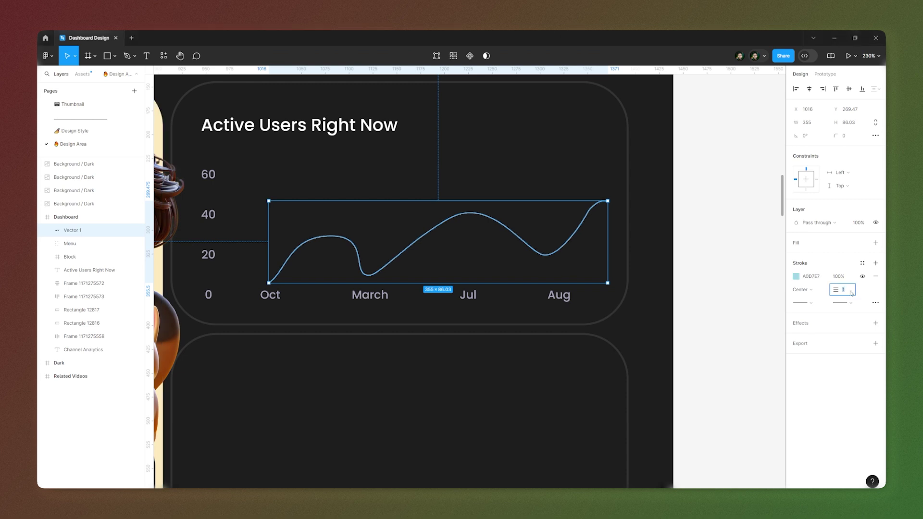
pyautogui.press('Return')
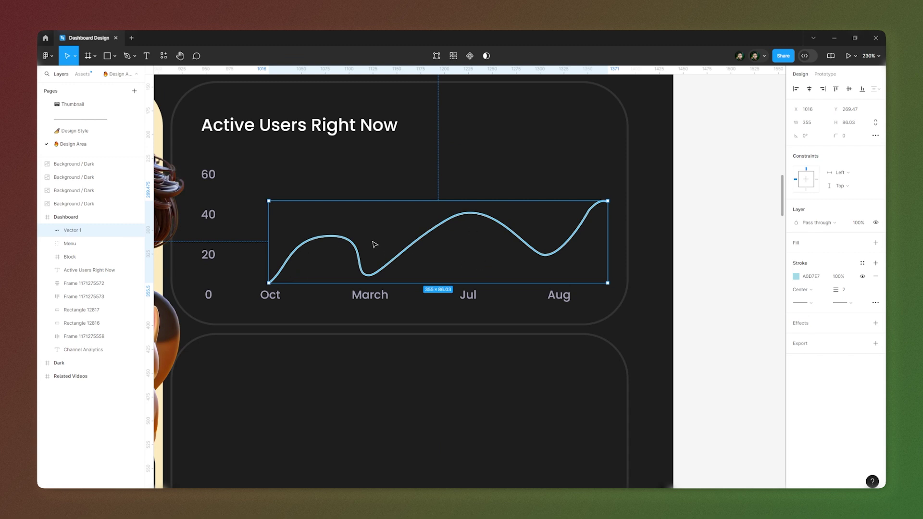
# Draw a second wavy chart line with the Pen tool from Oct past Aug, mostly above the first line.
pyautogui.press('p')
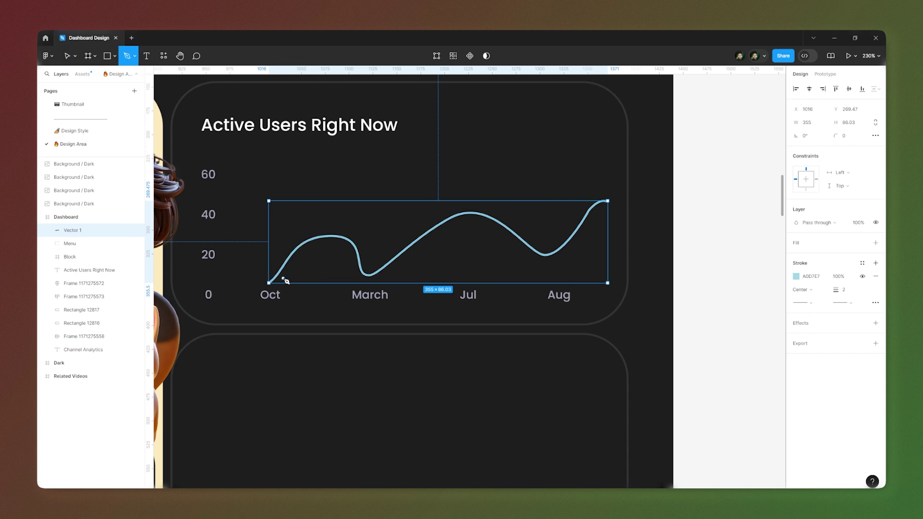
pyautogui.scroll(-2, 274, 284)
pyautogui.click(271, 247)
pyautogui.moveTo(348, 213); pyautogui.dragTo(378, 238)
pyautogui.moveTo(436, 183); pyautogui.dragTo(548, 186)
pyautogui.scroll(-3, 504, 165)
pyautogui.scroll(3, 442, 183)
# Set the second chart line's stroke colour to 9083EB and finish editing the path.
pyautogui.click(811, 236)
pyautogui.write('9083EB')
pyautogui.scroll(-3, 650, 228)
pyautogui.click(668, 244)
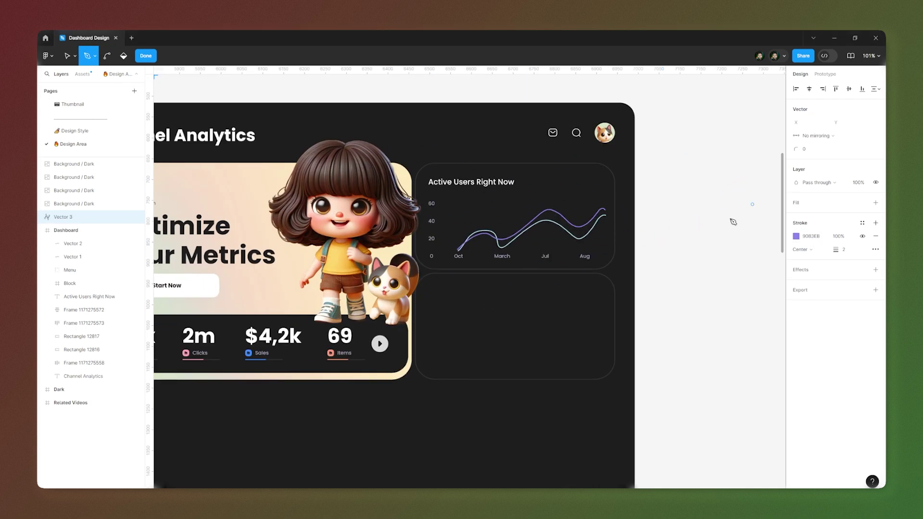
pyautogui.press('Escape')
pyautogui.scroll(3, 519, 170)
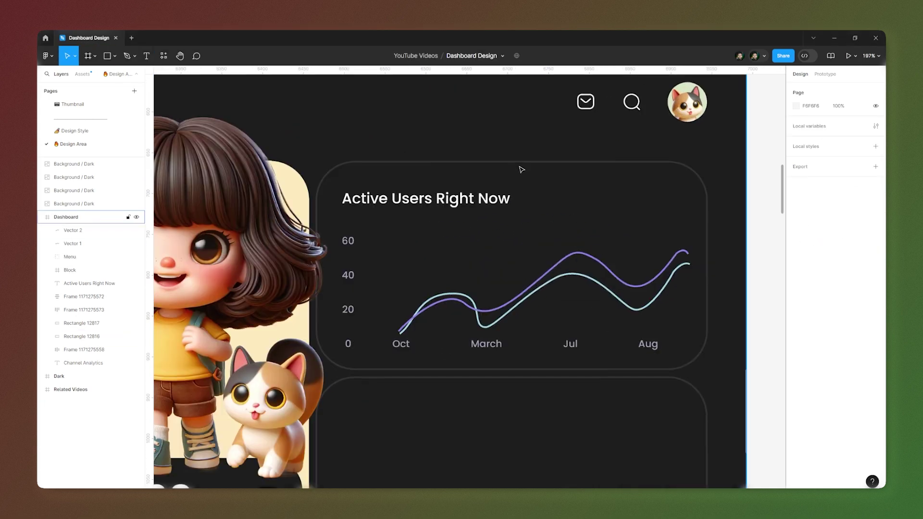
# Draw a vertical bar about 35 × 132 above the Jul label and fill it with 333333.
pyautogui.scroll(-3, 510, 212)
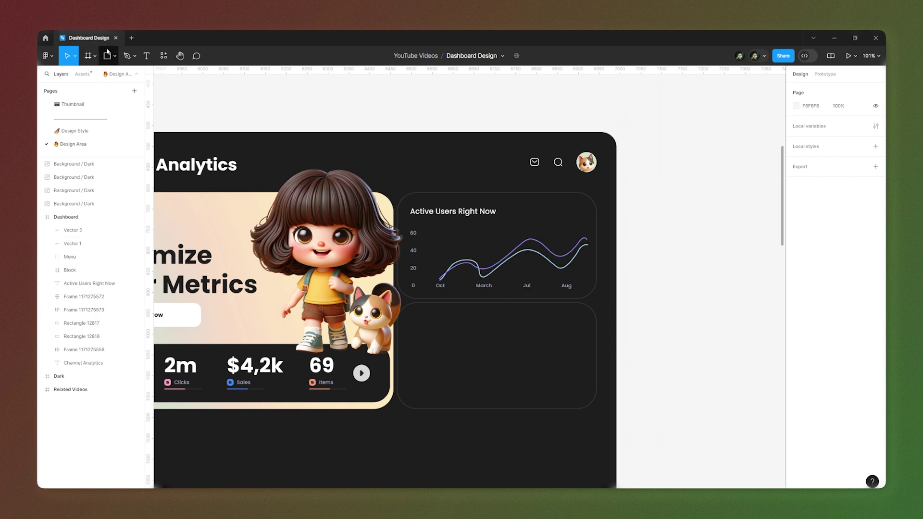
pyautogui.press('r')
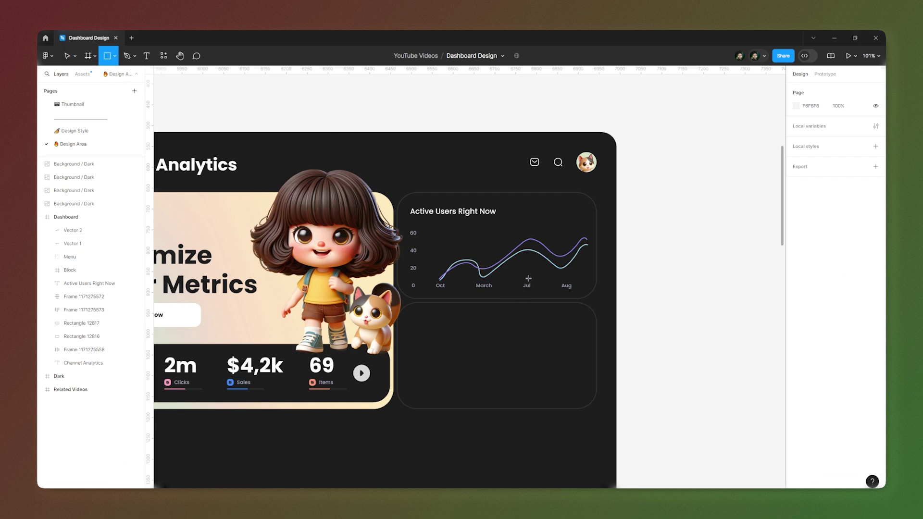
pyautogui.moveTo(529, 238); pyautogui.dragTo(518, 224)
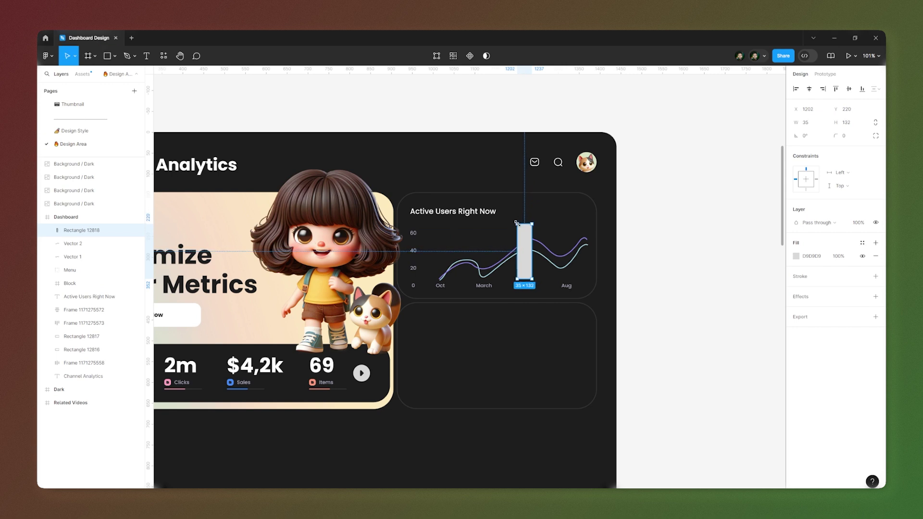
pyautogui.scroll(5, 522, 225)
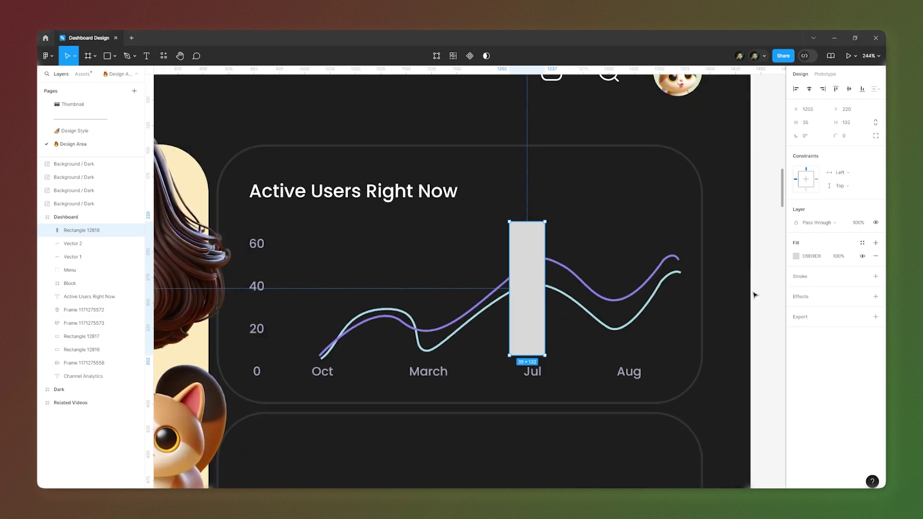
pyautogui.click(811, 255)
pyautogui.write('333333')
pyautogui.press('Return')
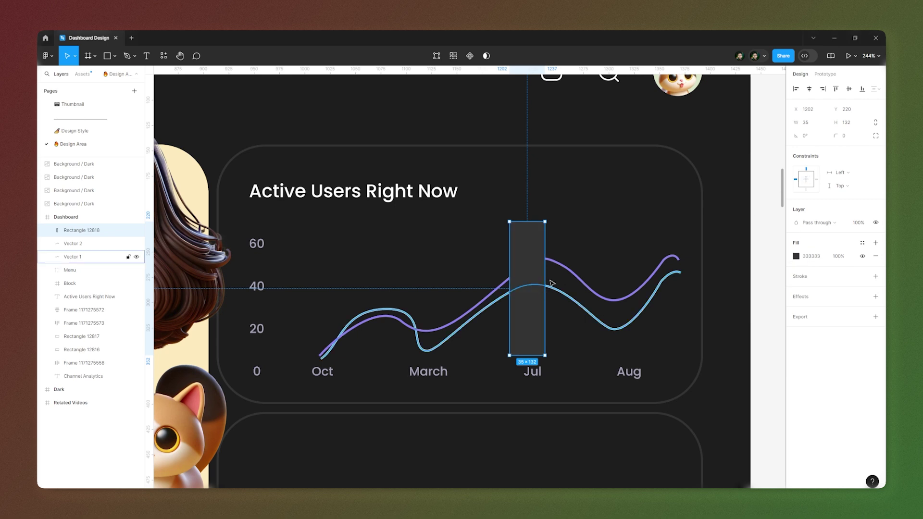
# Place the bar's layer beneath both chart lines and set its corner radius to 8.
pyautogui.moveTo(75, 231); pyautogui.dragTo(68, 263)
pyautogui.click(848, 137)
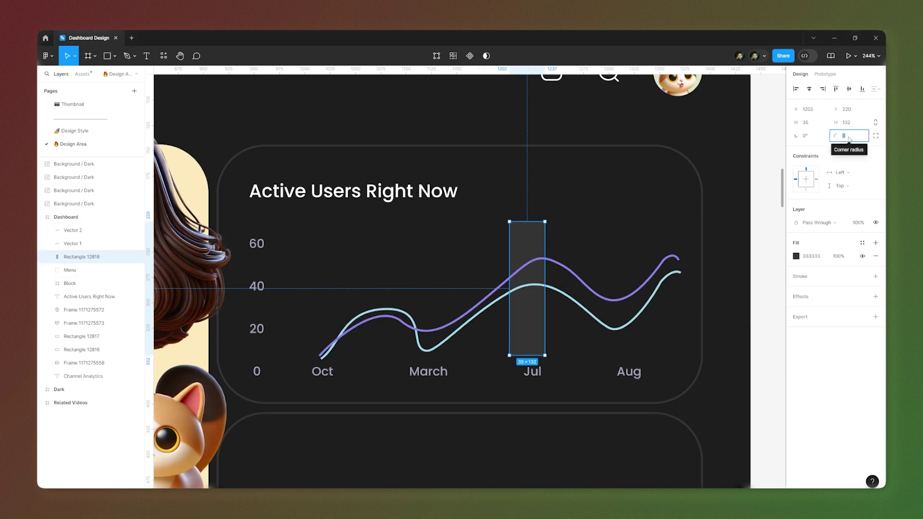
pyautogui.write('8')
pyautogui.press('Return')
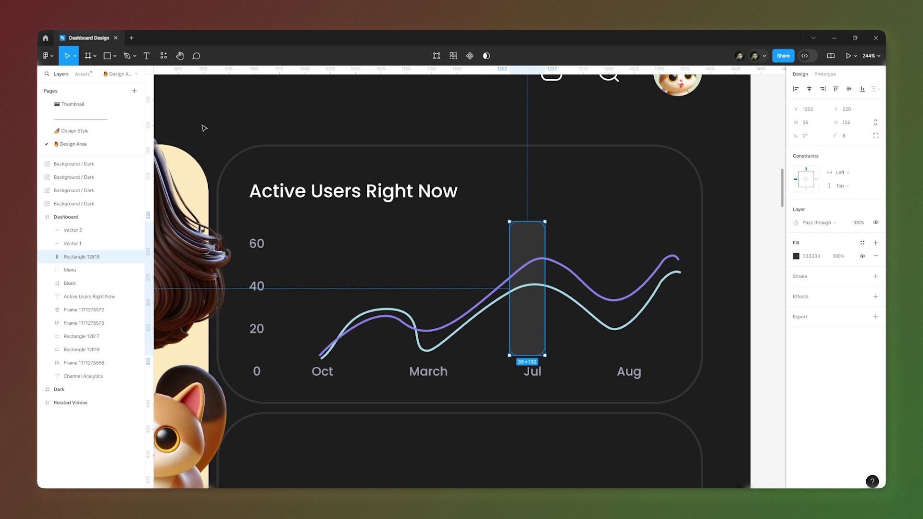
# Draw a horizontal rectangle across the upper part of the Jul bar and extend the bar upward beyond it.
pyautogui.click(115, 56)
pyautogui.click(76, 75)
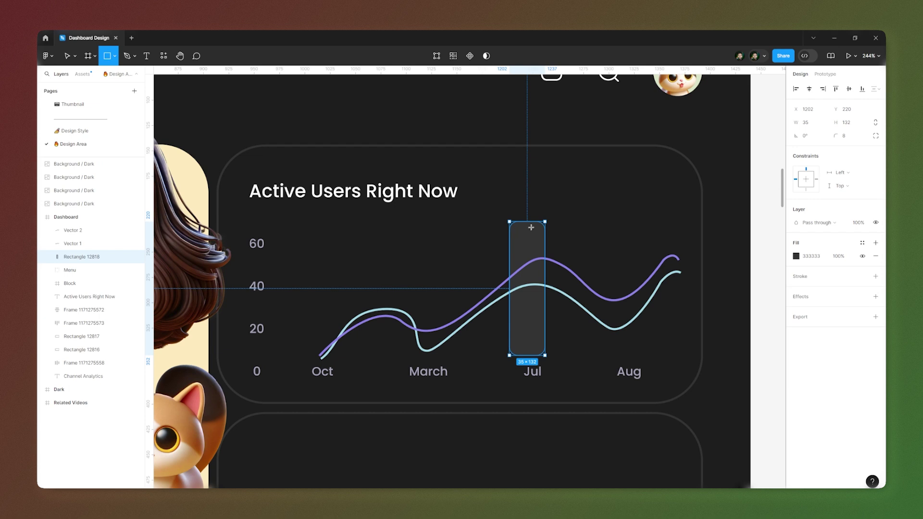
pyautogui.scroll(5, 529, 232)
pyautogui.moveTo(478, 235); pyautogui.dragTo(564, 272)
pyautogui.click(527, 232)
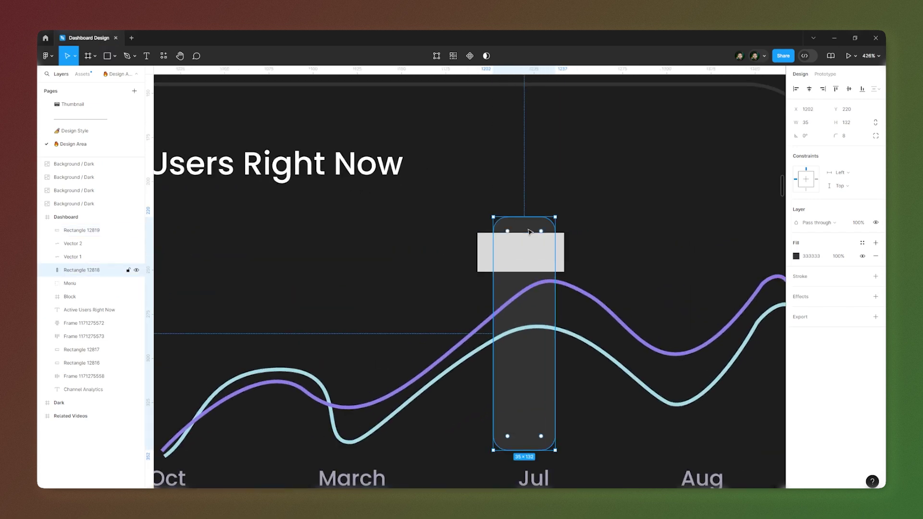
pyautogui.moveTo(530, 217); pyautogui.dragTo(525, 180)
# Enlarge the horizontal rectangle on the Jul bar to about 66 × 29 and set its corner radius to 8.
pyautogui.click(528, 242)
pyautogui.moveTo(529, 245); pyautogui.dragTo(463, 229)
pyautogui.moveTo(568, 229); pyautogui.dragTo(580, 229)
pyautogui.moveTo(553, 212); pyautogui.dragTo(554, 200)
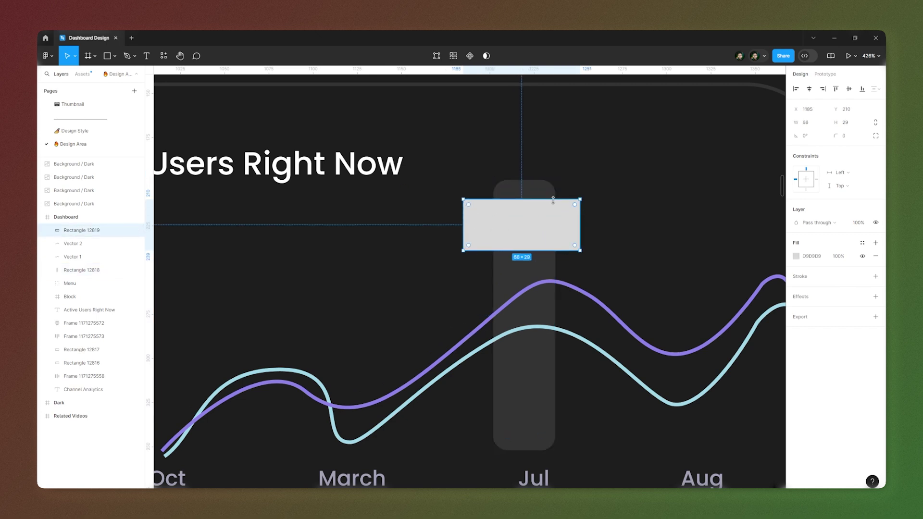
pyautogui.scroll(3, 528, 214)
pyautogui.click(845, 135)
pyautogui.write('8')
pyautogui.press('Return')
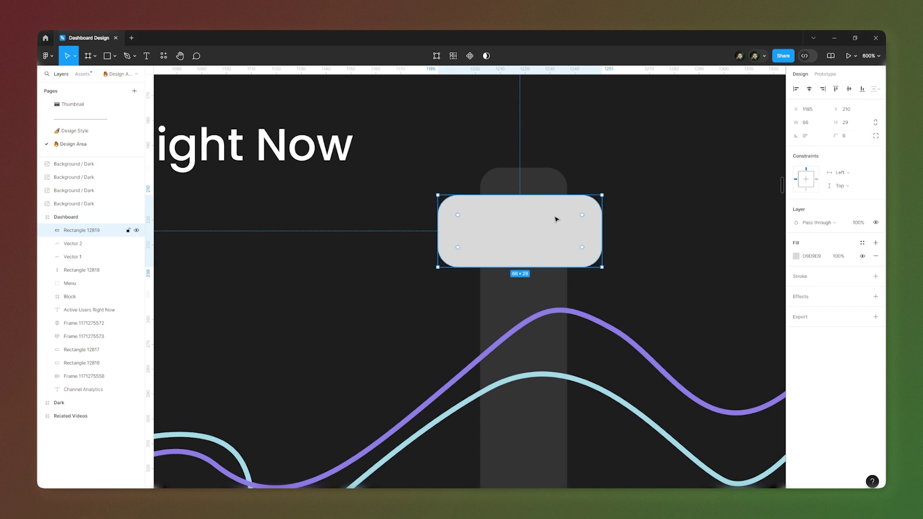
# Add the text "42.5" centred on the rounded rectangle and narrow the rectangle to a width of 64.
pyautogui.press('t')
pyautogui.click(522, 229)
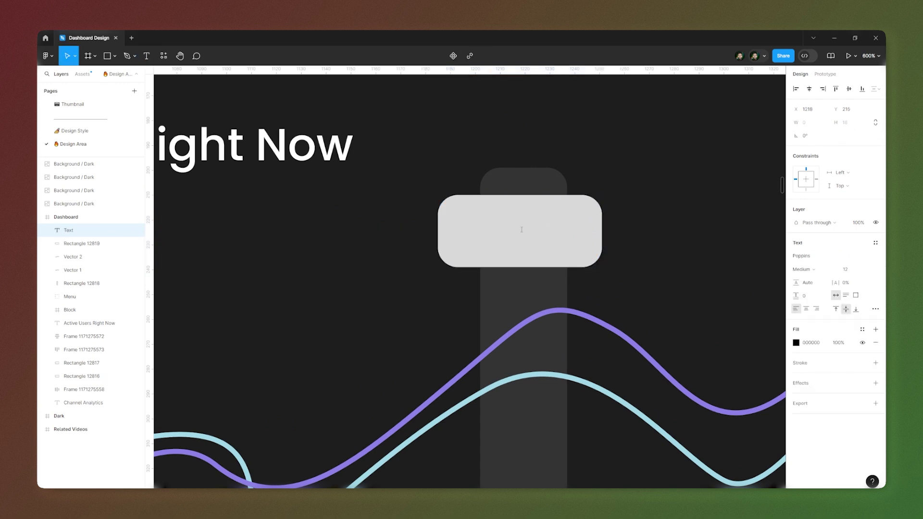
pyautogui.write('42.5')
pyautogui.press('Escape')
pyautogui.moveTo(541, 235); pyautogui.dragTo(512, 235)
pyautogui.click(473, 240)
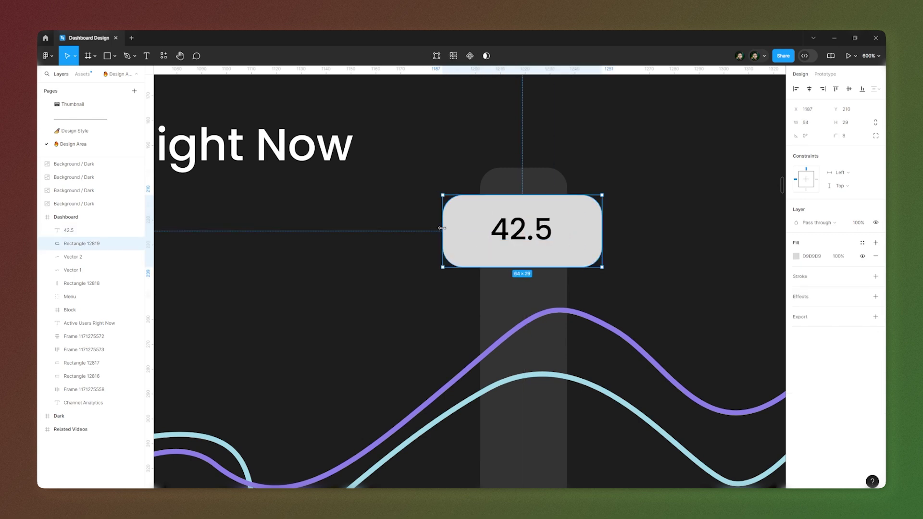
# Draw a triangle about 11 × 11 overlapping the lower edge of the rounded rectangle beneath "42.5".
pyautogui.click(521, 229)
pyautogui.scroll(3, 528, 249)
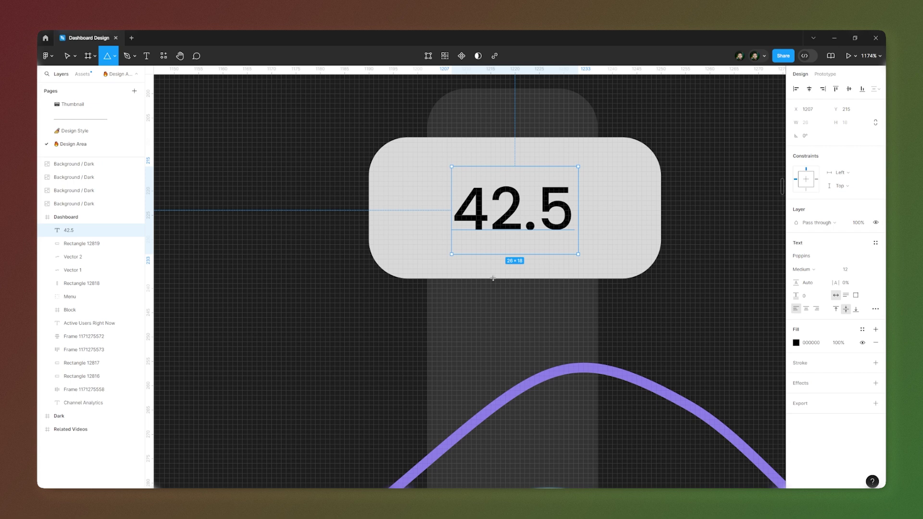
pyautogui.moveTo(496, 314)
pyautogui.mouseDown()
pyautogui.moveTo(502, 293)
pyautogui.moveTo(527, 284)
pyautogui.moveTo(549, 258)
pyautogui.mouseUp()
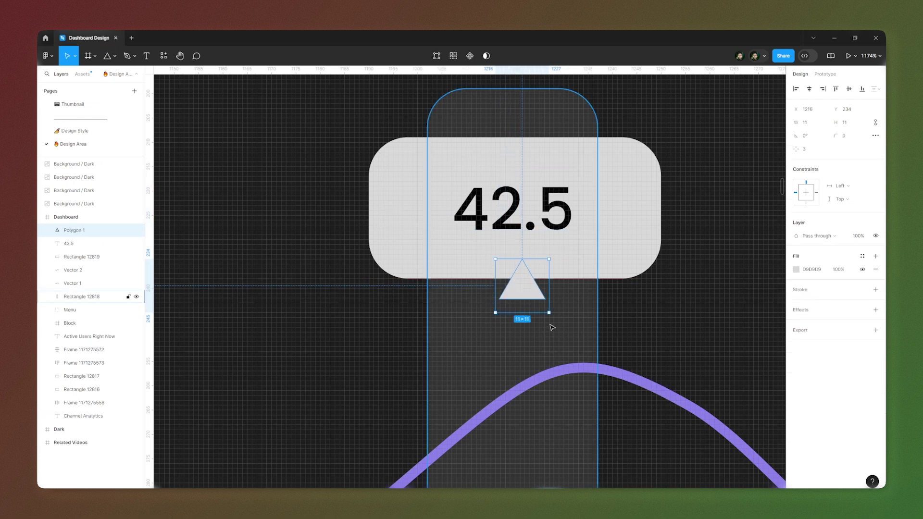
# Rotate the triangle 180° to point downward, resize it to 15 × 11 and set its corner radius to 2.
pyautogui.moveTo(548, 316); pyautogui.dragTo(506, 265)
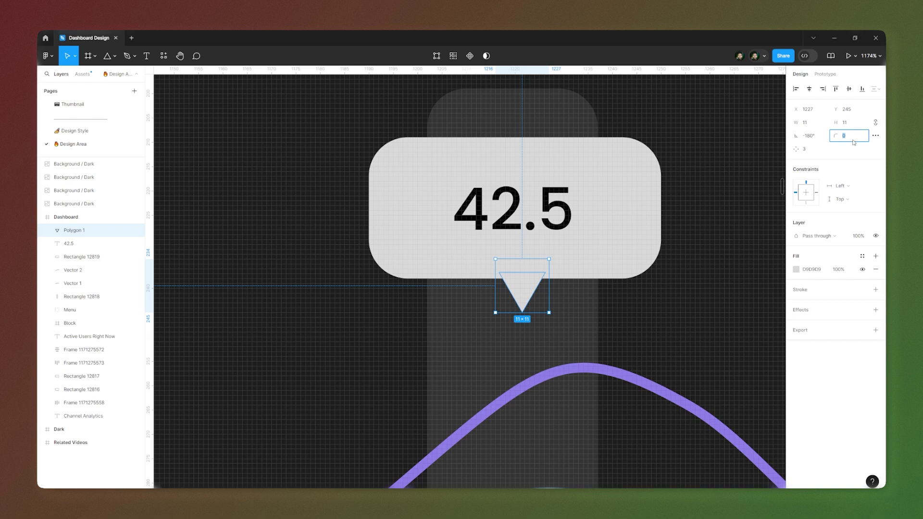
pyautogui.press('Return')
pyautogui.hotkey('ctrl', 'z')
pyautogui.moveTo(839, 136); pyautogui.dragTo(847, 136)
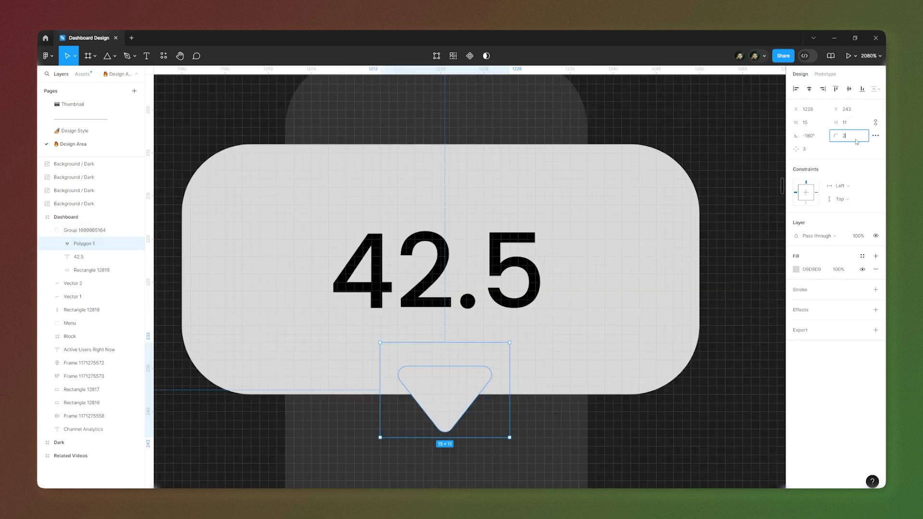
pyautogui.press('Return')
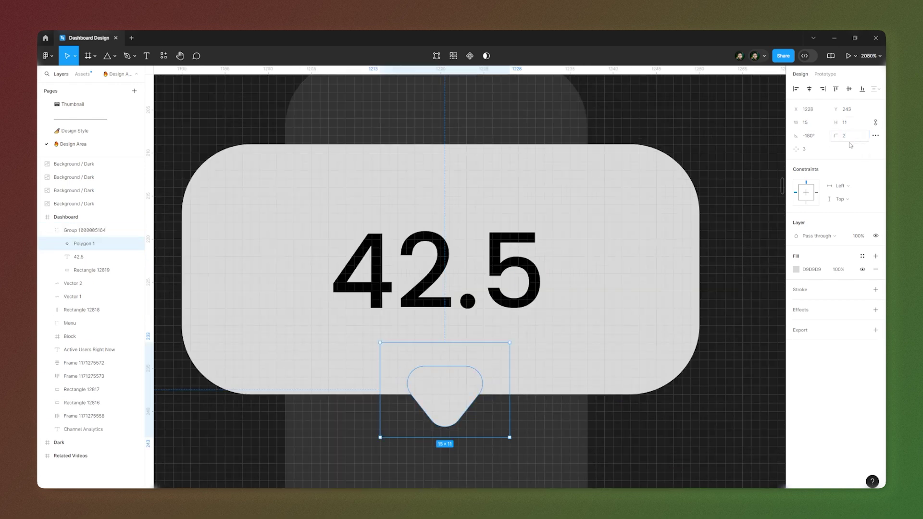
# Move the rounded triangle to the horizontal centre of the tooltip's lower edge as its pointer.
pyautogui.moveTo(453, 405); pyautogui.dragTo(452, 404)
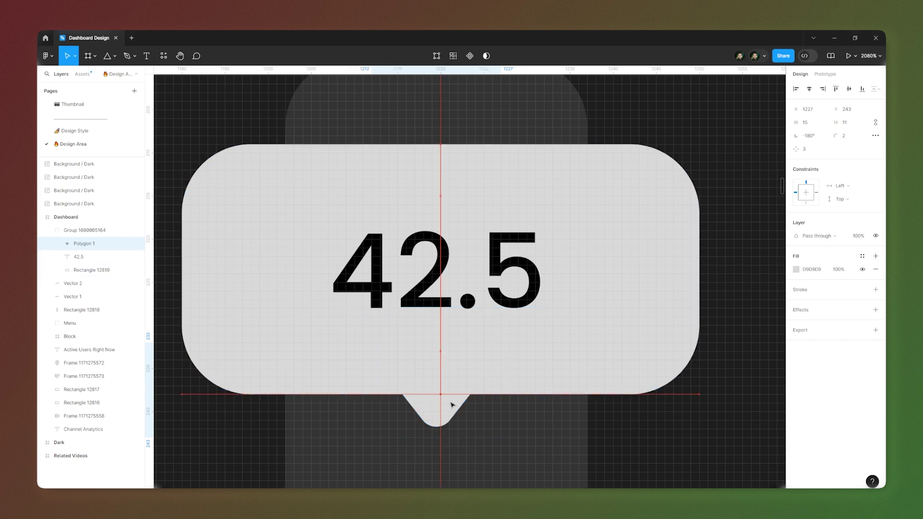
pyautogui.scroll(-10, 451, 404)
pyautogui.click(763, 197)
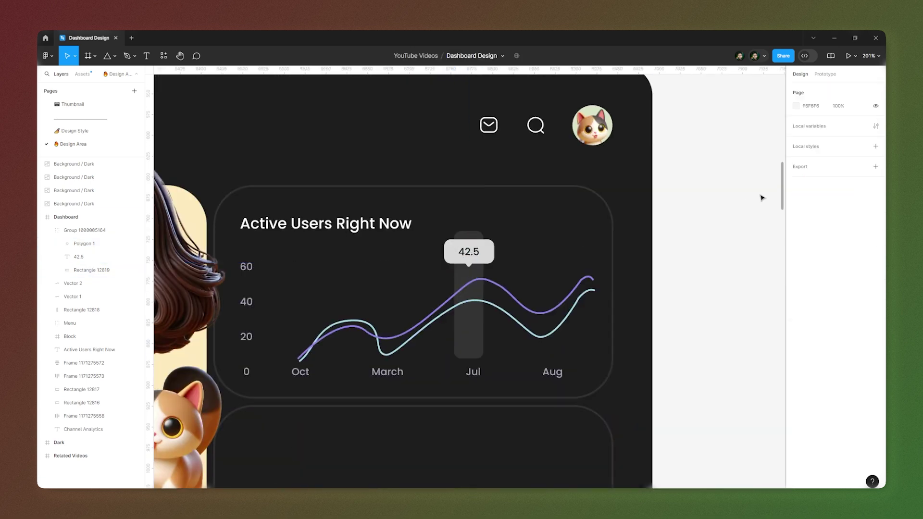
# Draw a circle about 13 × 13 on the purple curve beneath the 42.5 tooltip's pointer.
pyautogui.scroll(6, 499, 250)
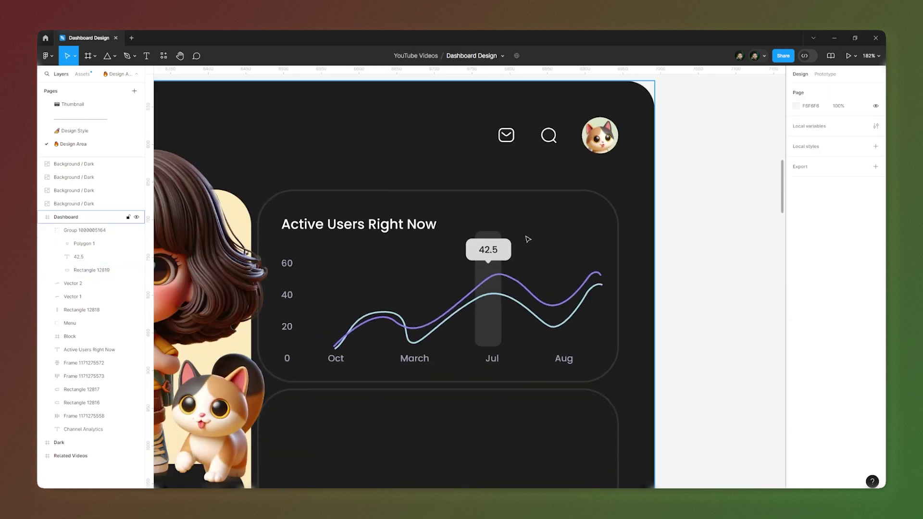
pyautogui.click(115, 56)
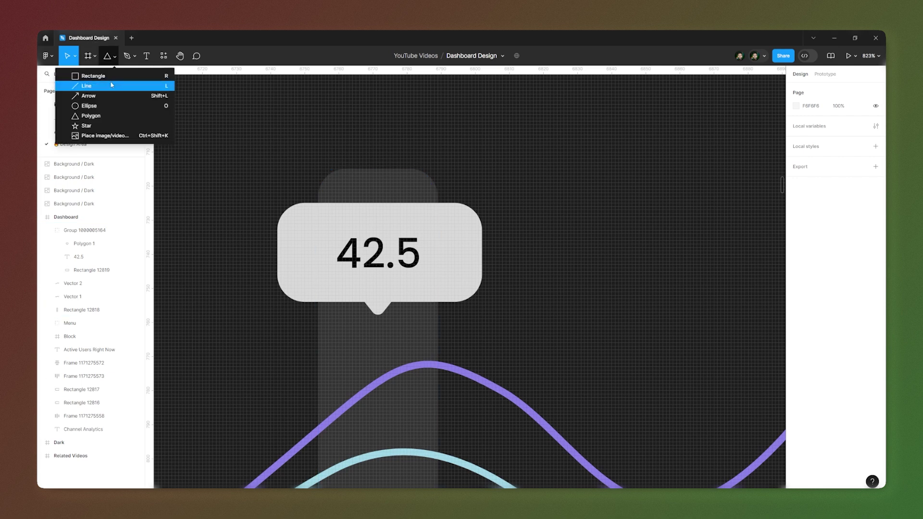
pyautogui.click(92, 105)
pyautogui.moveTo(379, 364)
pyautogui.mouseDown()
pyautogui.moveTo(416, 400)
pyautogui.moveTo(398, 380)
pyautogui.mouseUp()
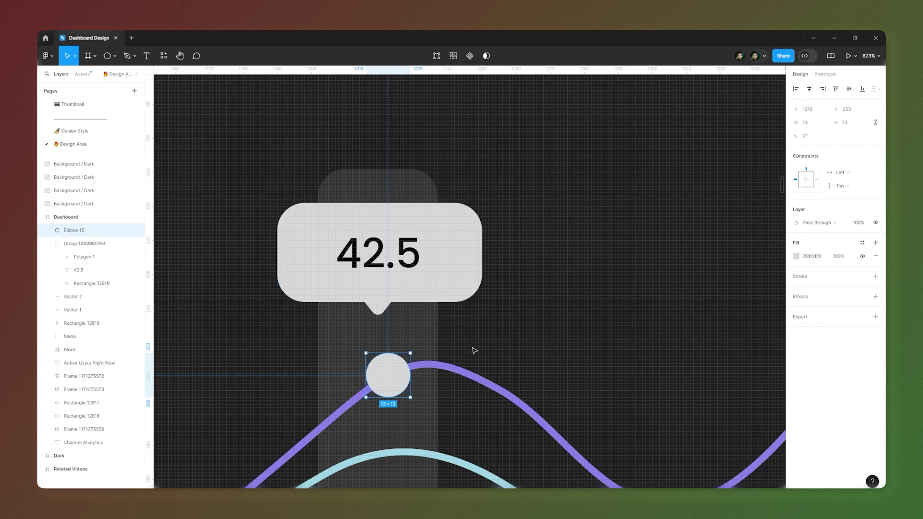
# Fill the circle with the purple 9083EB sampled from the chart curve.
pyautogui.click(797, 257)
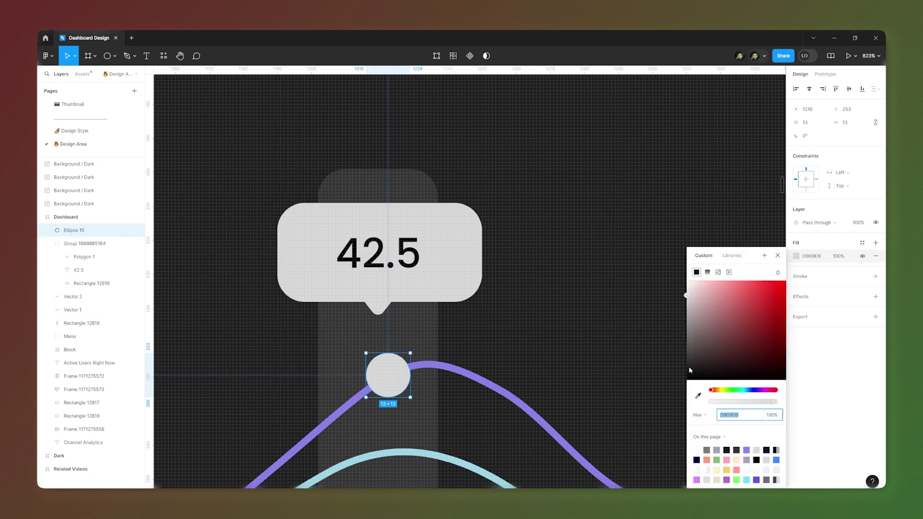
pyautogui.click(699, 395)
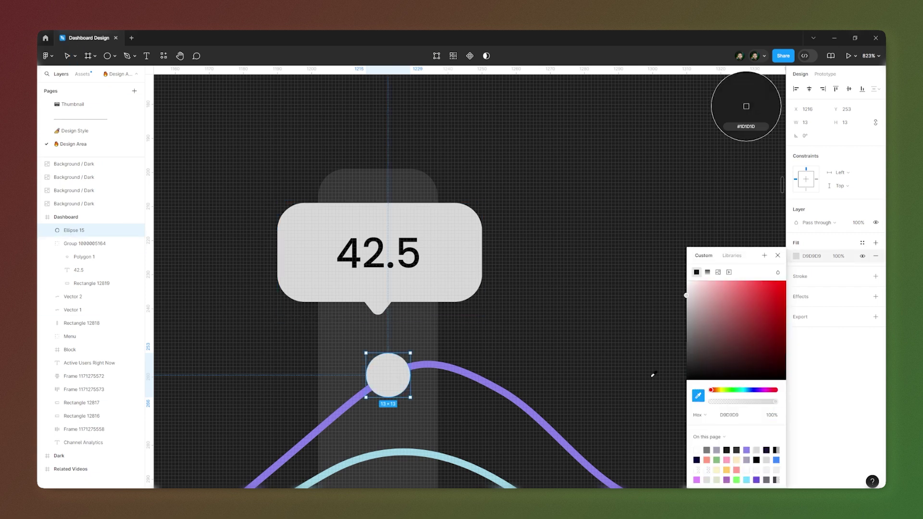
pyautogui.click(453, 368)
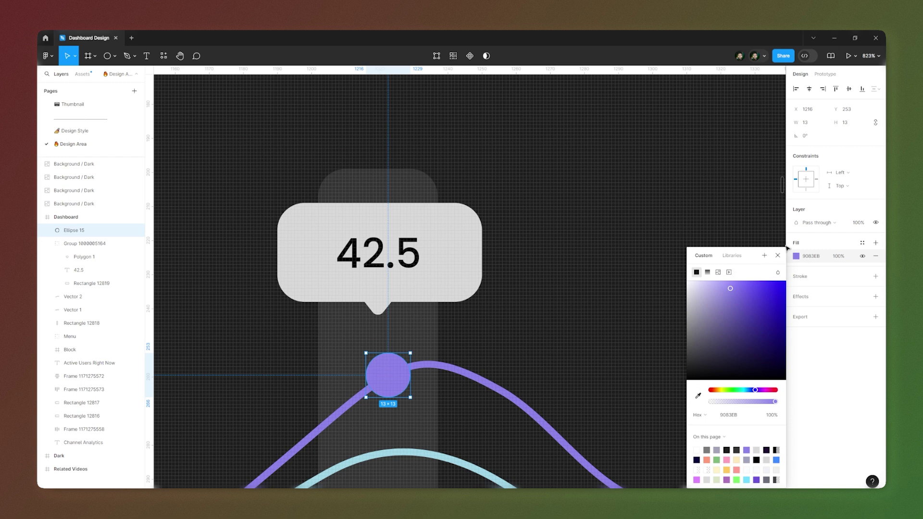
pyautogui.press('Escape')
pyautogui.scroll(-10, 481, 195)
pyautogui.click(615, 210)
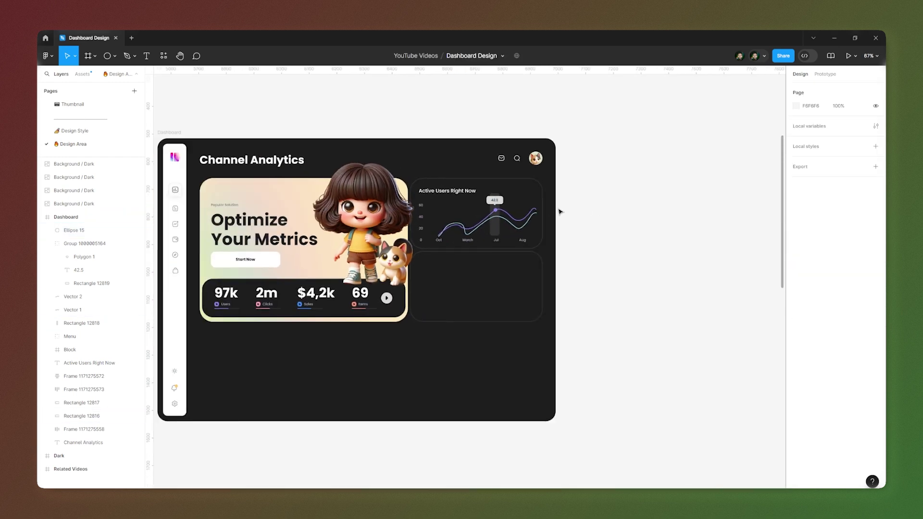
pyautogui.scroll(3, 558, 208)
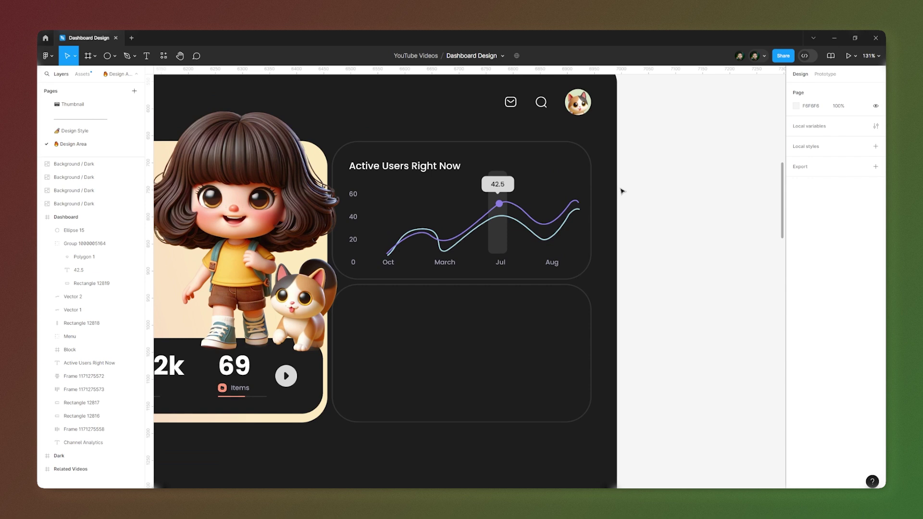
# Copy the "Active Users Right Now" heading into the upper corner of the empty card below the chart card.
pyautogui.click(522, 307)
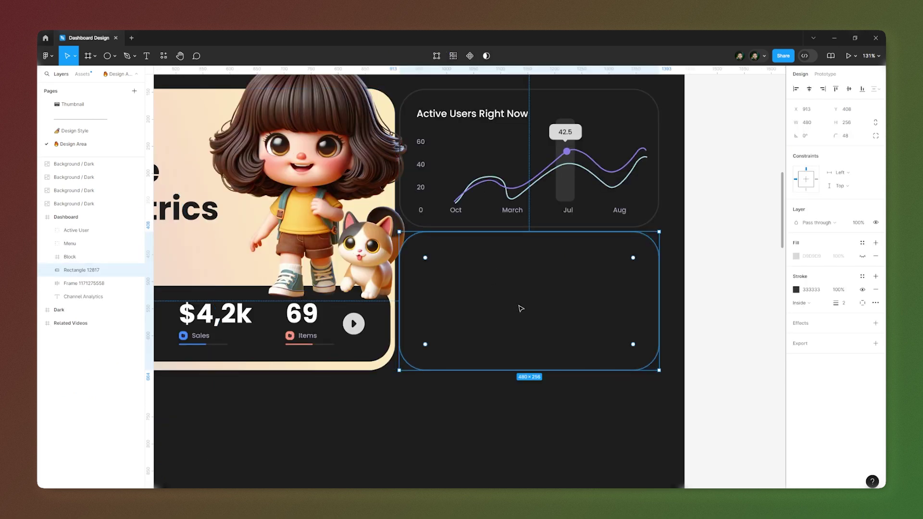
pyautogui.scroll(3, 539, 284)
pyautogui.scroll(-5, 352, 210)
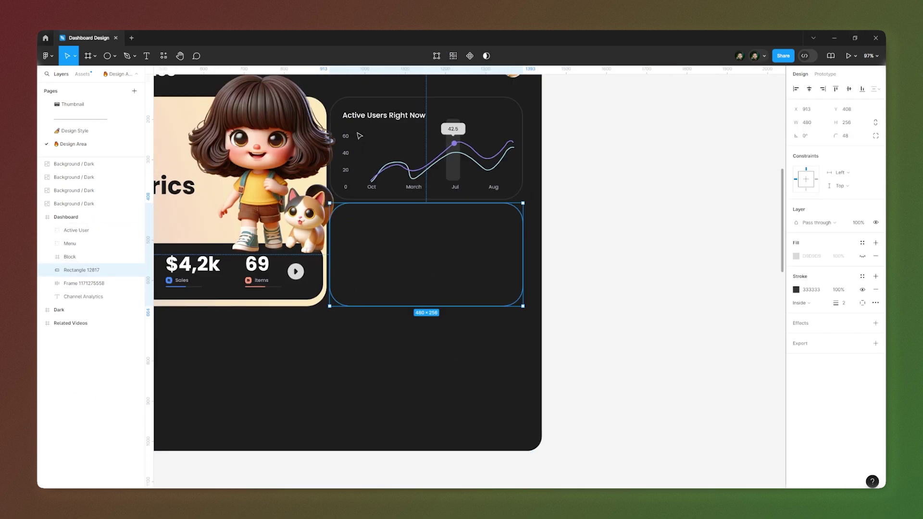
pyautogui.click(364, 120)
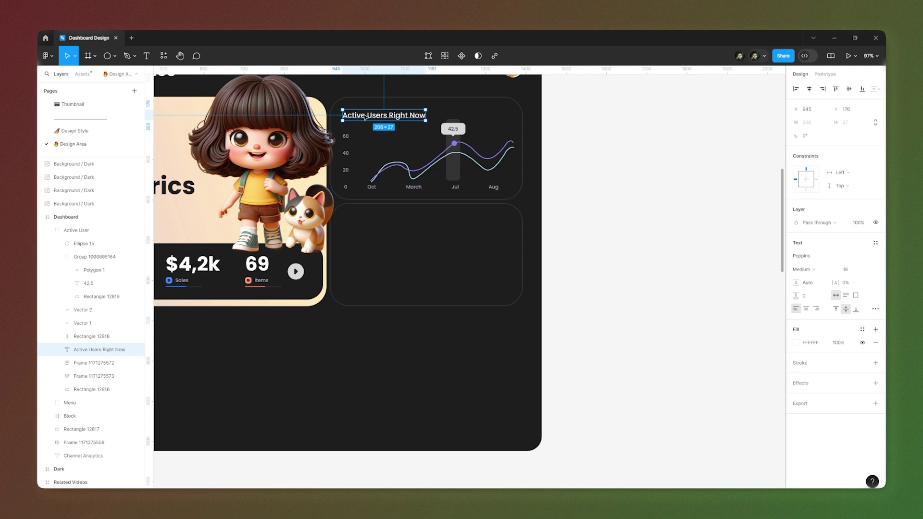
pyautogui.hotkey('ctrl', 'c')
pyautogui.scroll(5, 379, 254)
pyautogui.click(379, 253)
pyautogui.hotkey('ctrl', 'v')
pyautogui.moveTo(421, 282); pyautogui.dragTo(340, 195)
# Change the copied heading to "Latest Sales" and position it at X 945, Y 440.
pyautogui.scroll(-3, 365, 297)
pyautogui.doubleClick(365, 296)
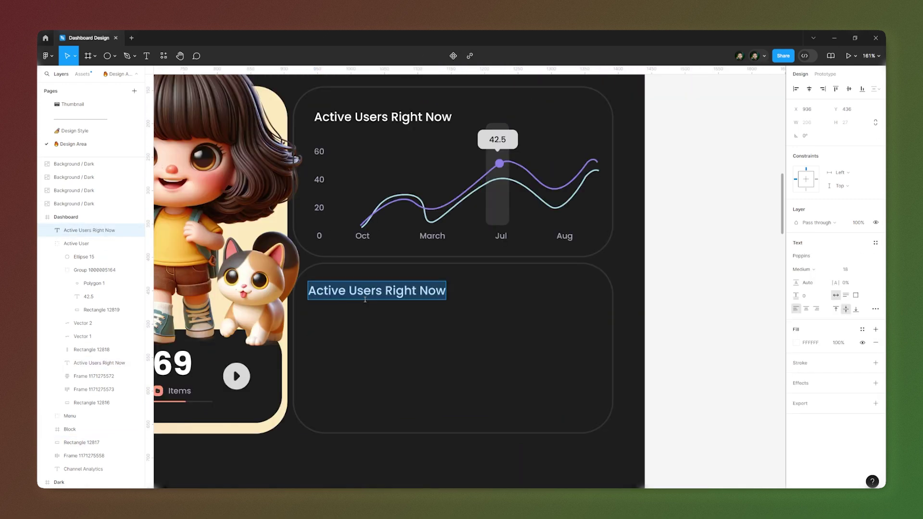
pyautogui.write('Latest Sales')
pyautogui.press('Escape')
pyautogui.moveTo(336, 291); pyautogui.dragTo(343, 293)
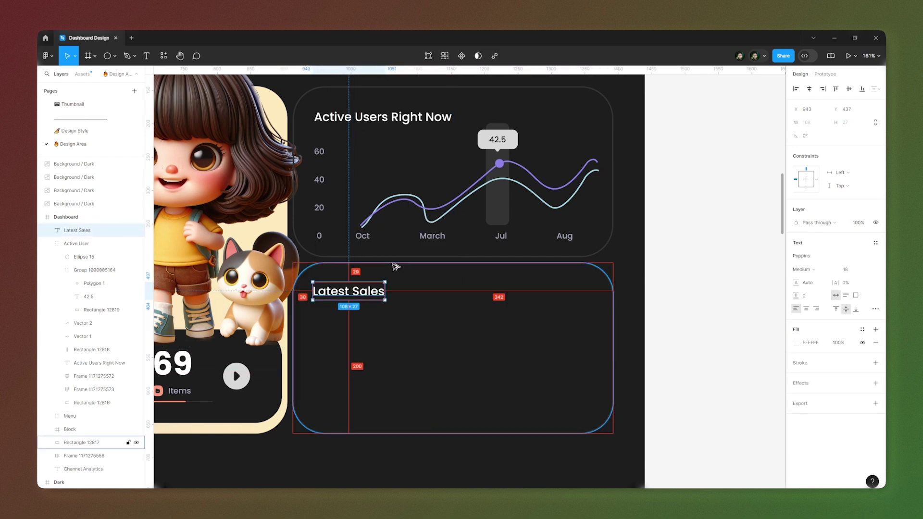
pyautogui.scroll(5, 336, 313)
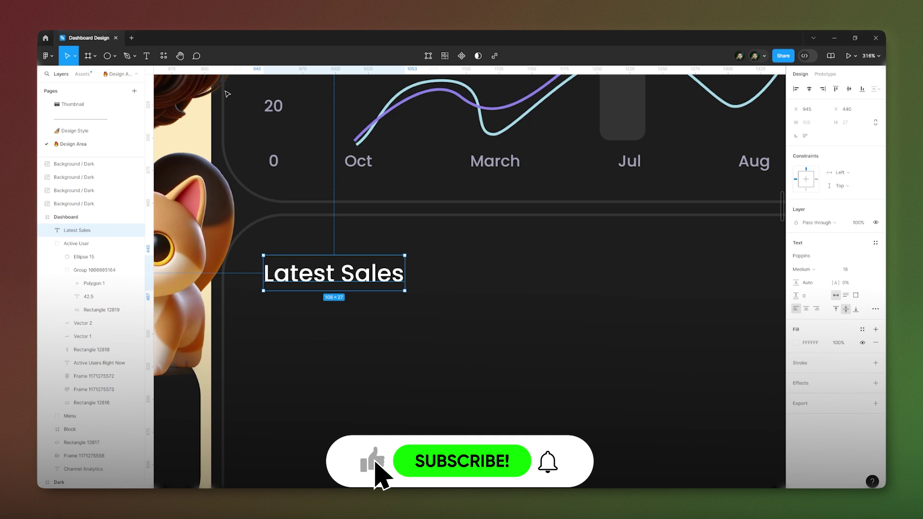
# Draw a wavy curved line with two humps and a rising end beneath the "Latest Sales" heading using the Pen tool.
pyautogui.click(127, 56)
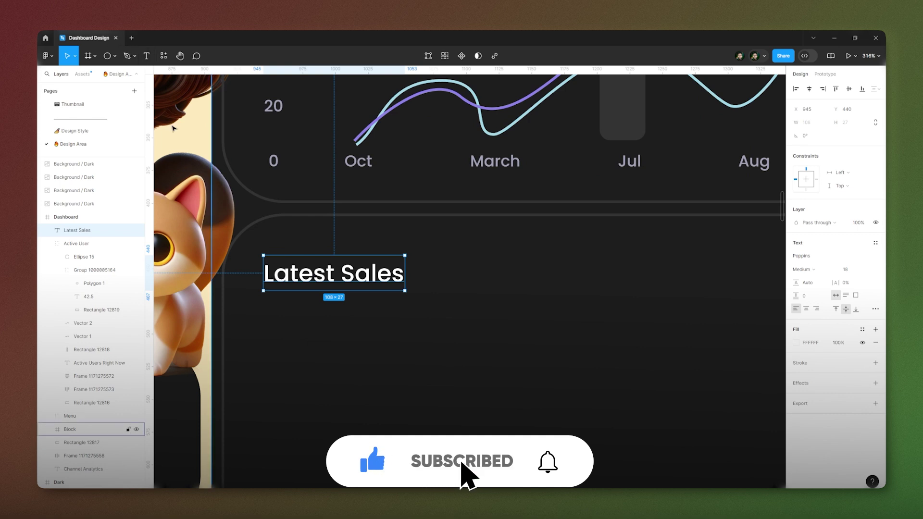
pyautogui.click(270, 356)
pyautogui.moveTo(305, 344); pyautogui.dragTo(322, 356)
pyautogui.click(342, 353)
pyautogui.moveTo(376, 314); pyautogui.dragTo(403, 326)
pyautogui.click(396, 346)
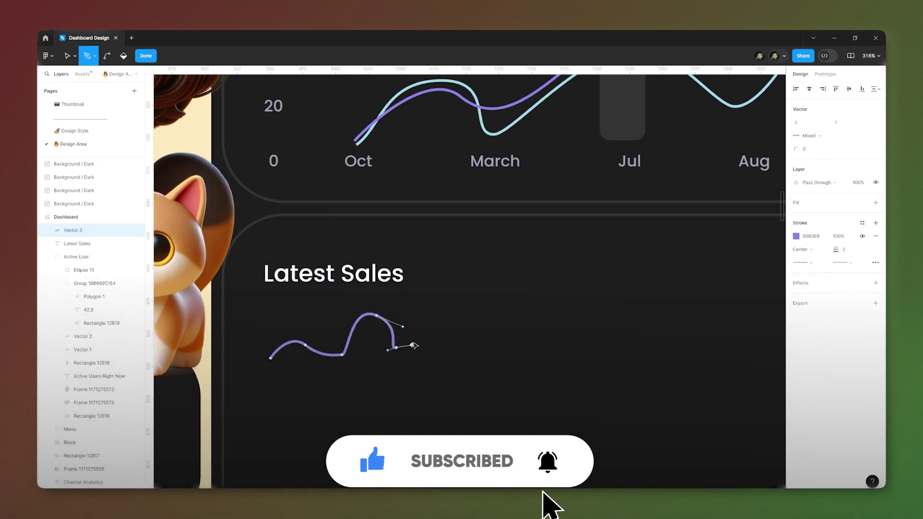
pyautogui.click(416, 334)
pyautogui.press('Escape')
# Adjust the low points of the wavy line and extend its end with another curved segment.
pyautogui.scroll(3, 329, 329)
pyautogui.moveTo(352, 373); pyautogui.dragTo(342, 372)
pyautogui.moveTo(444, 359); pyautogui.dragTo(457, 362)
pyautogui.press('Escape')
pyautogui.doubleClick(481, 339)
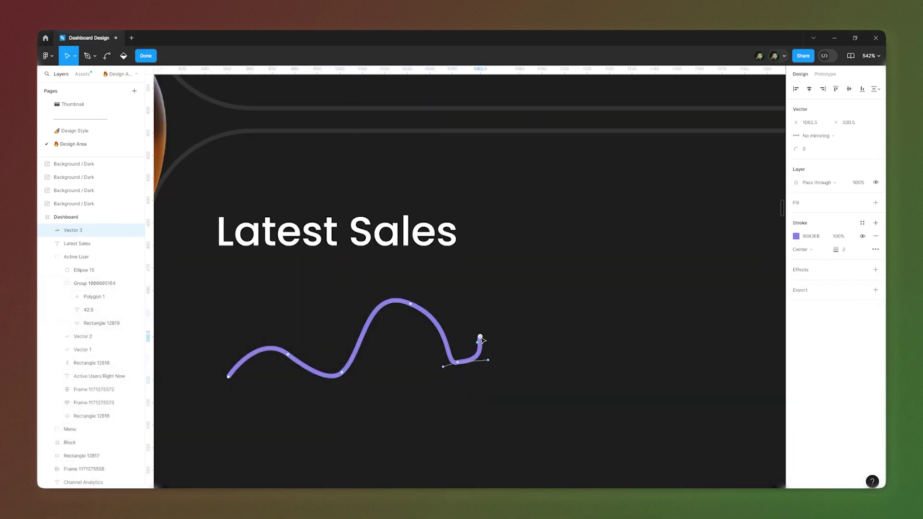
pyautogui.click(500, 332)
pyautogui.scroll(5, 507, 336)
pyautogui.scroll(-3, 506, 335)
pyautogui.click(457, 361)
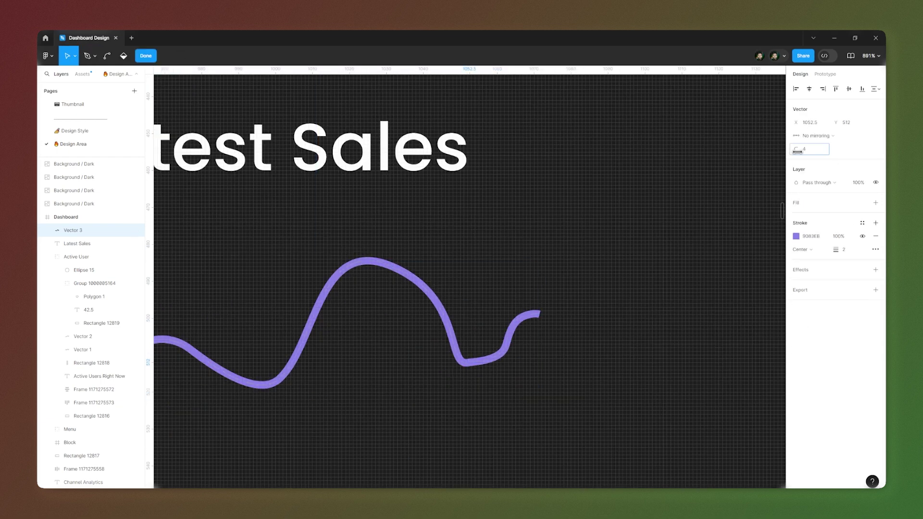
# Apply round caps to both ends of the wavy line's stroke.
pyautogui.hotkey('ctrl', 'a')
pyautogui.scroll(-5, 391, 309)
pyautogui.scroll(8, 391, 309)
pyautogui.click(802, 263)
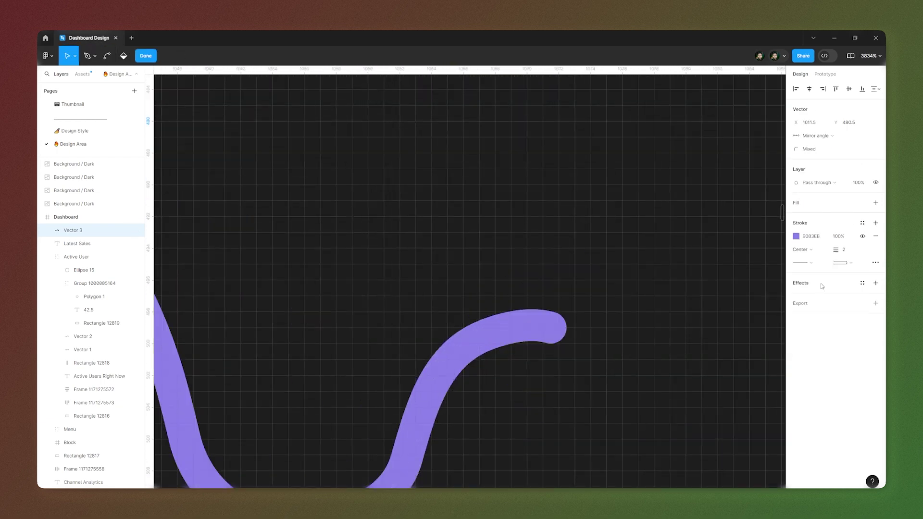
pyautogui.click(807, 327)
pyautogui.scroll(-3, 310, 300)
pyautogui.click(802, 249)
pyautogui.press('Escape')
pyautogui.press('Escape')
pyautogui.scroll(-3, 274, 291)
pyautogui.scroll(-3, 398, 263)
pyautogui.scroll(-5, 398, 264)
pyautogui.press('Escape')
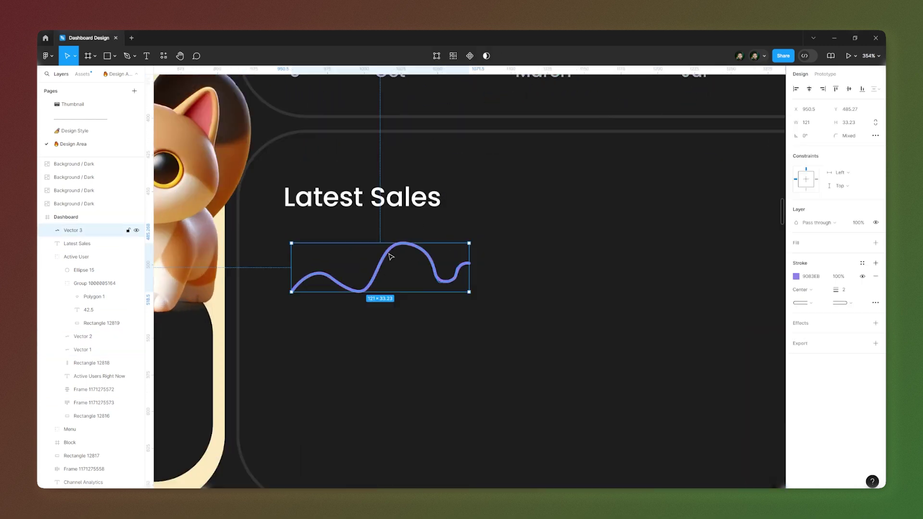
# Refine the wavy line's first trough and main peak in vector editing.
pyautogui.doubleClick(388, 256)
pyautogui.scroll(5, 403, 360)
pyautogui.click(407, 347)
pyautogui.scroll(-5, 359, 235)
pyautogui.scroll(2, 403, 288)
pyautogui.click(403, 283)
pyautogui.press('Escape')
pyautogui.press('Escape')
pyautogui.scroll(-5, 406, 287)
pyautogui.scroll(5, 348, 325)
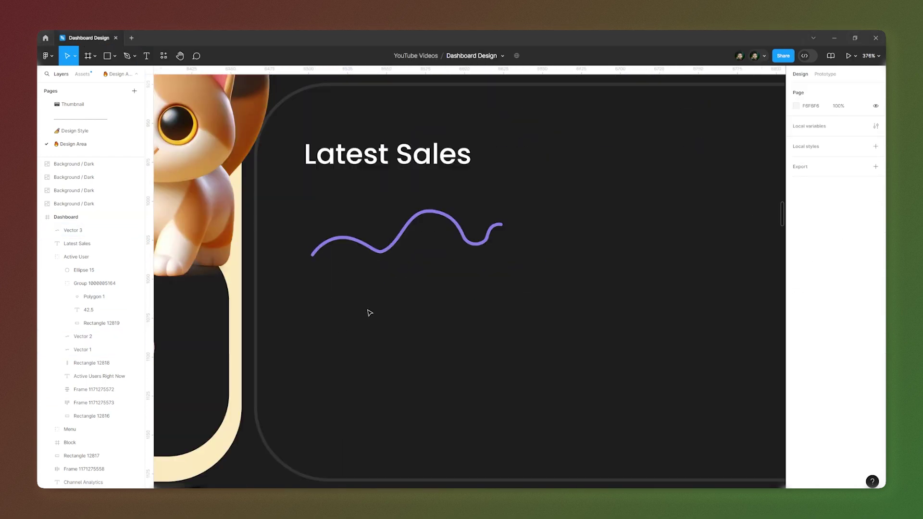
# Duplicate the "Latest Sales" heading below the wavy line and change the copy's text to "$586".
pyautogui.click(394, 145)
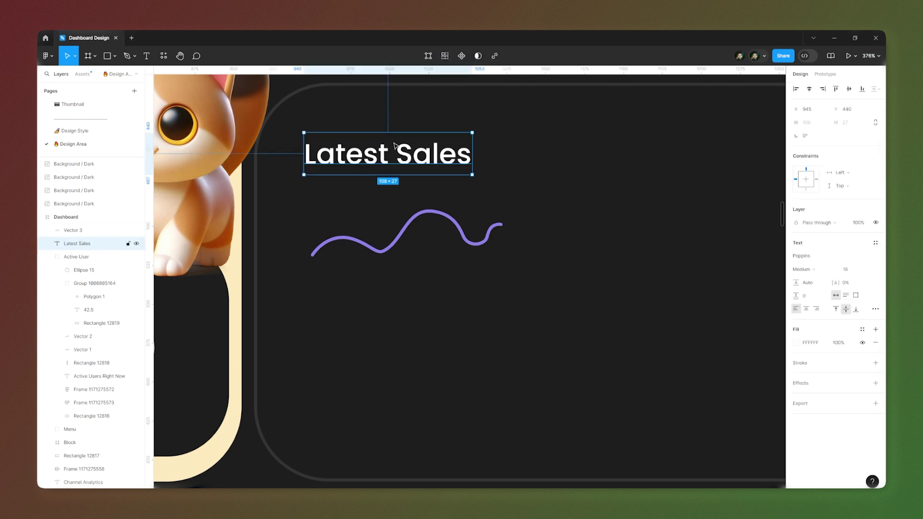
pyautogui.moveTo(395, 163); pyautogui.dragTo(380, 301)
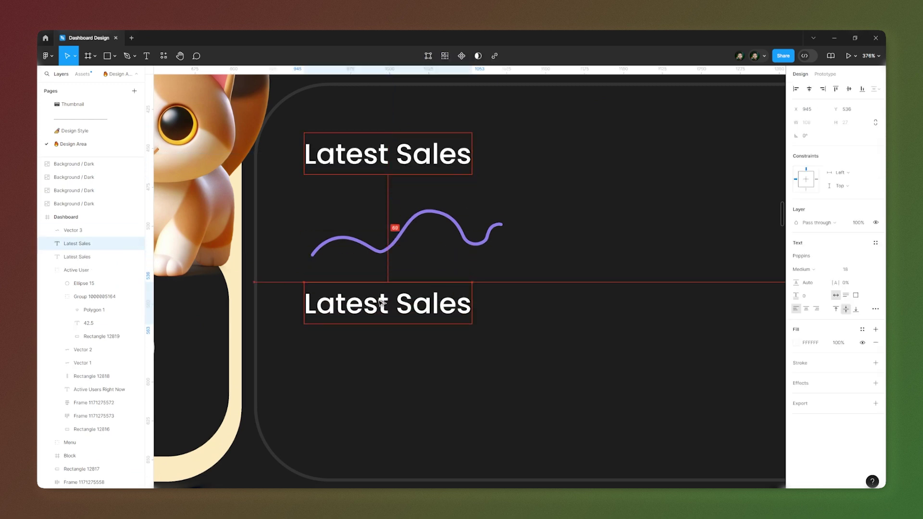
pyautogui.doubleClick(380, 302)
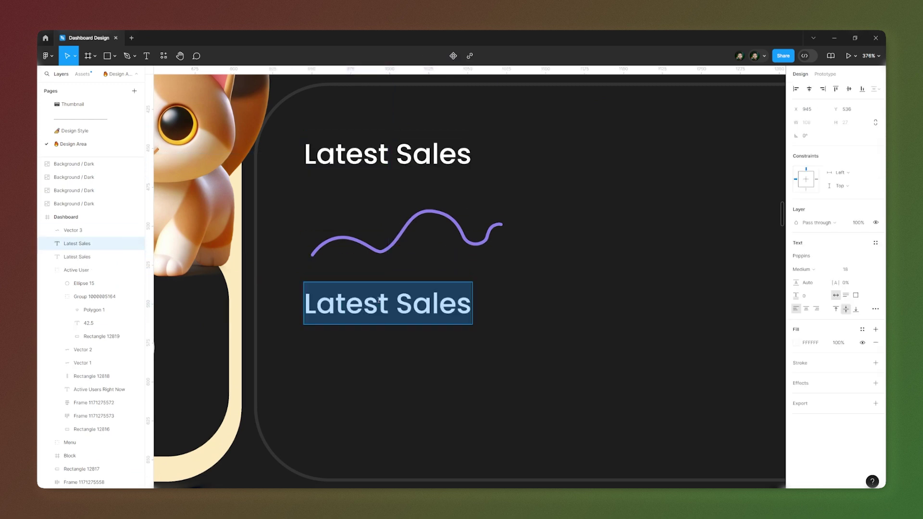
pyautogui.write('$586')
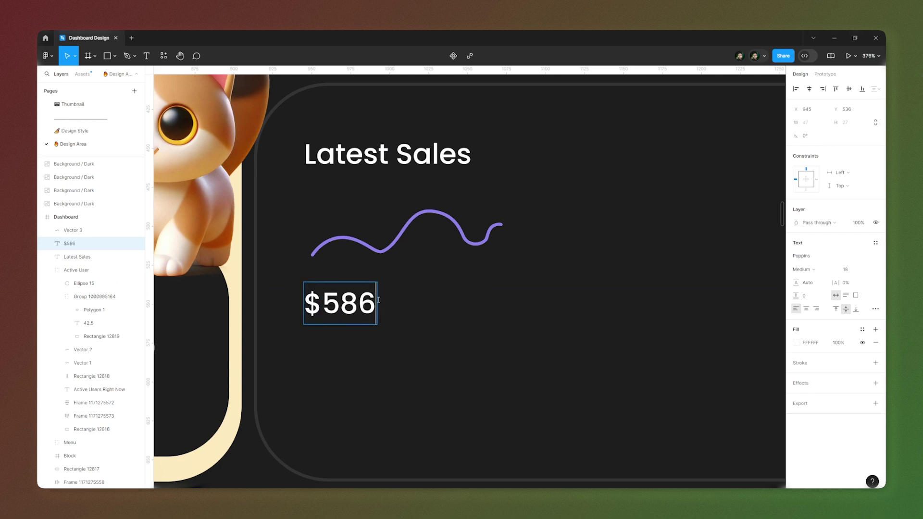
pyautogui.press('Escape')
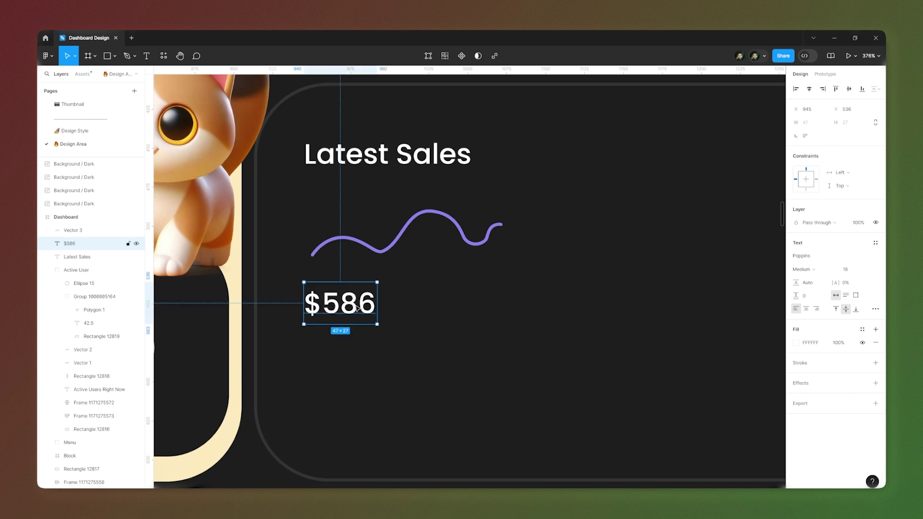
# Set the "$586" text to font size 48 and fill it with the purple 9083EB sampled from the wavy line.
pyautogui.click(850, 272)
pyautogui.press('Return')
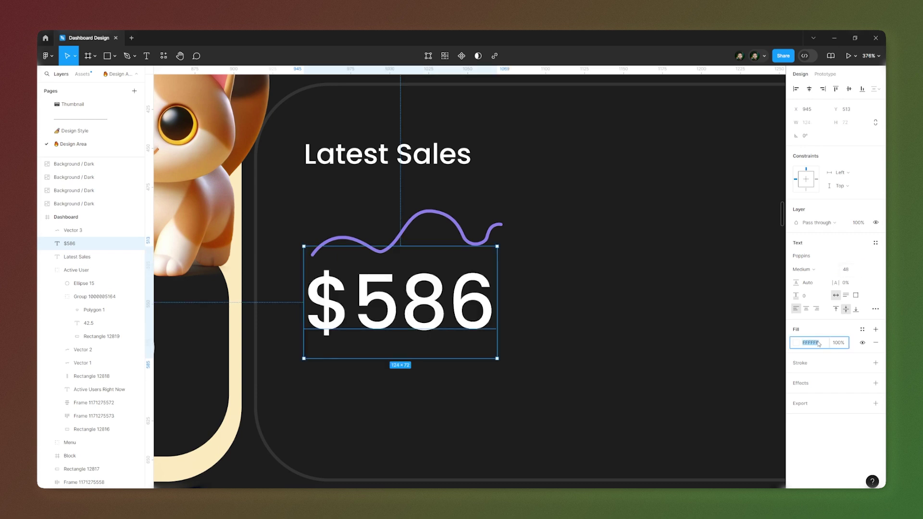
pyautogui.write('90')
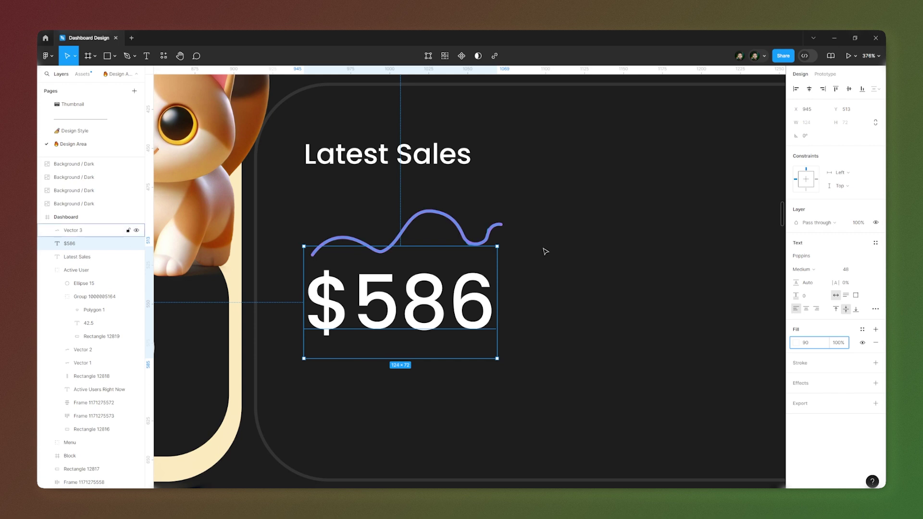
pyautogui.click(796, 343)
pyautogui.click(697, 395)
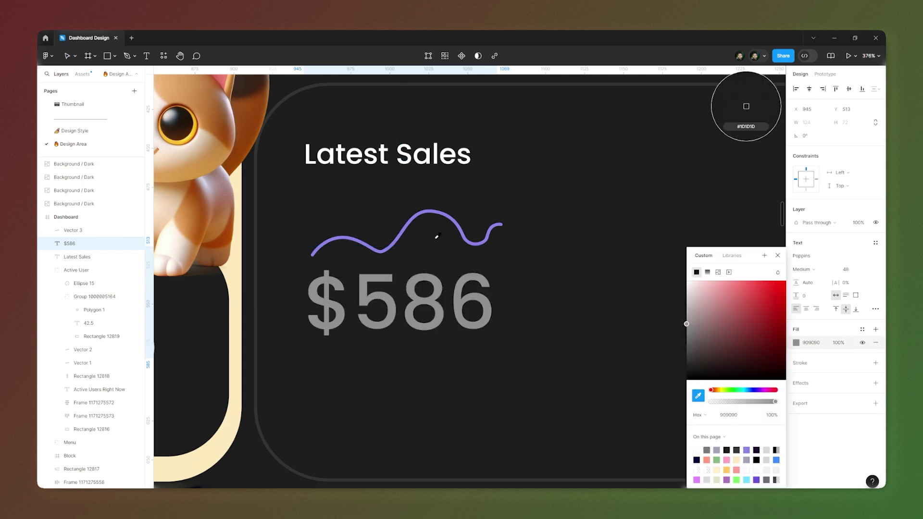
pyautogui.scroll(5, 401, 199)
pyautogui.click(412, 221)
pyautogui.scroll(-5, 412, 207)
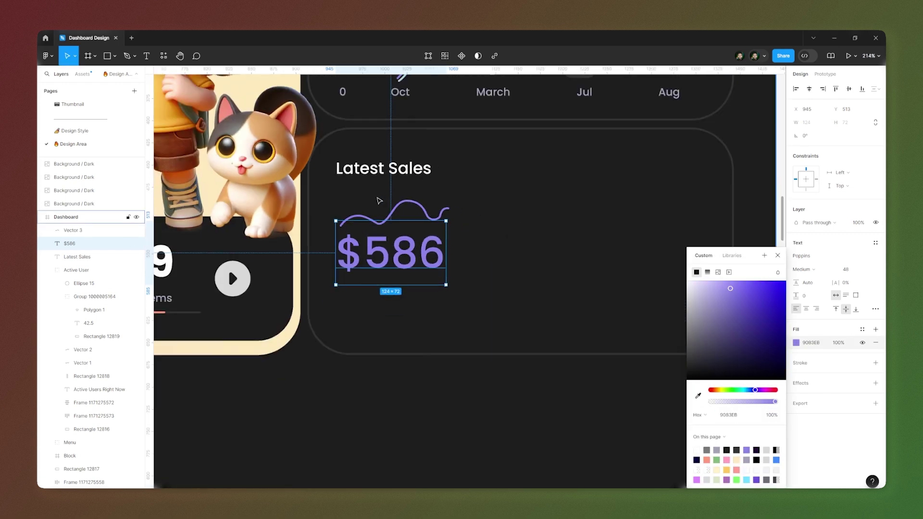
# Shift the "$586" text slightly down beneath the wavy line.
pyautogui.moveTo(373, 262); pyautogui.dragTo(372, 266)
pyautogui.scroll(-5, 355, 225)
pyautogui.click(595, 222)
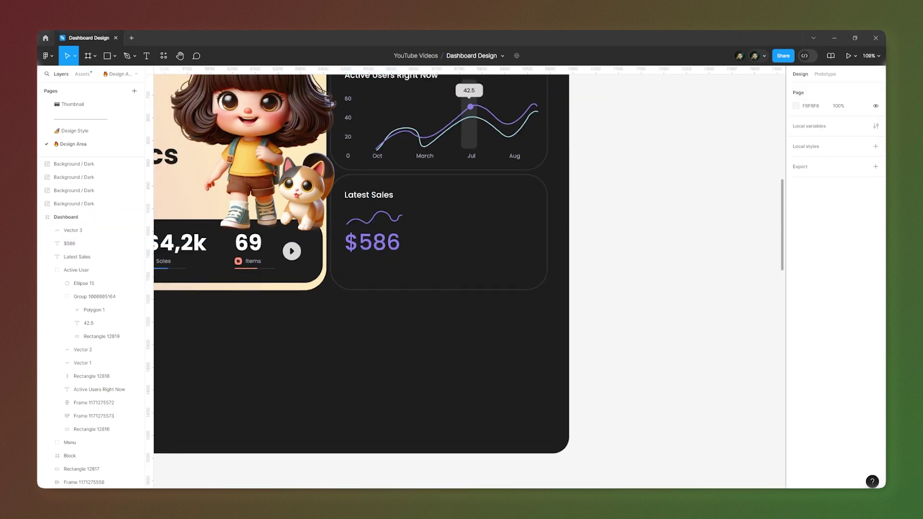
pyautogui.scroll(5, 339, 241)
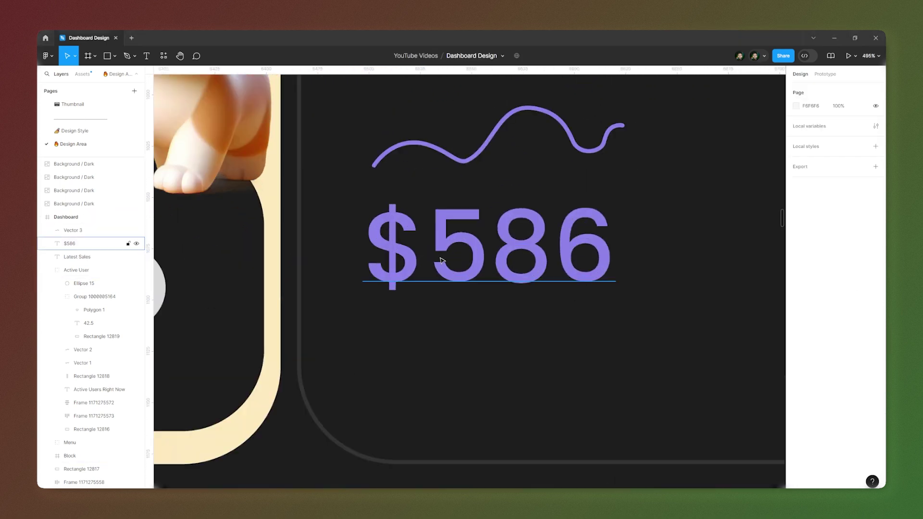
pyautogui.scroll(-5, 439, 262)
pyautogui.scroll(2, 447, 245)
pyautogui.scroll(-5, 401, 263)
# Duplicate the "Latest Sales" heading below "$586" and change the copy's text to "Your total earning".
pyautogui.moveTo(412, 187); pyautogui.dragTo(413, 264)
pyautogui.scroll(4, 413, 265)
pyautogui.press('Return')
pyautogui.write('Your total earning')
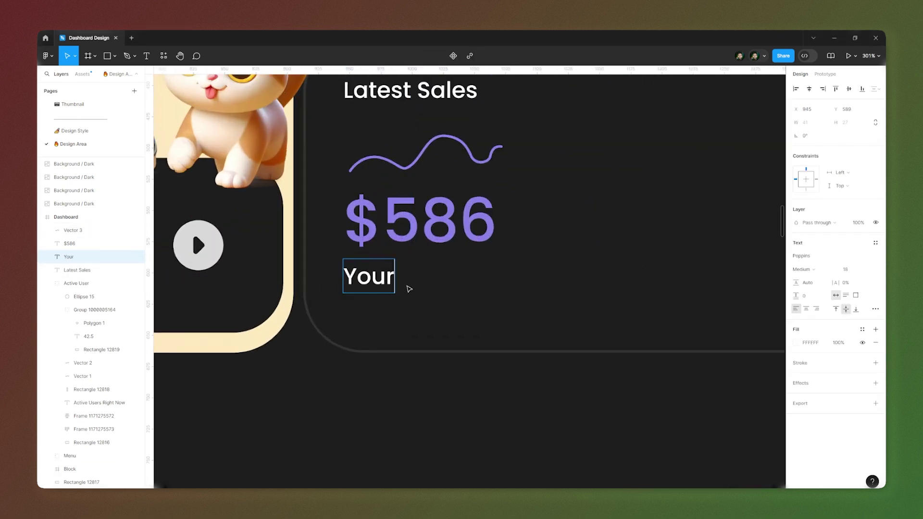
# Set the "Your total earning" text to font size 12 and shift it right under "$586", leaving room for an icon.
pyautogui.click(812, 269)
pyautogui.click(812, 269)
pyautogui.press('3')
pyautogui.moveTo(357, 291); pyautogui.dragTo(418, 301)
# Set the "Your total earning" text to 100% opacity and fill it with A2A3BB.
pyautogui.click(858, 223)
pyautogui.write('100')
pyautogui.press('Return')
pyautogui.click(810, 342)
pyautogui.write('A2A3BB')
pyautogui.press('Return')
pyautogui.scroll(5, 365, 288)
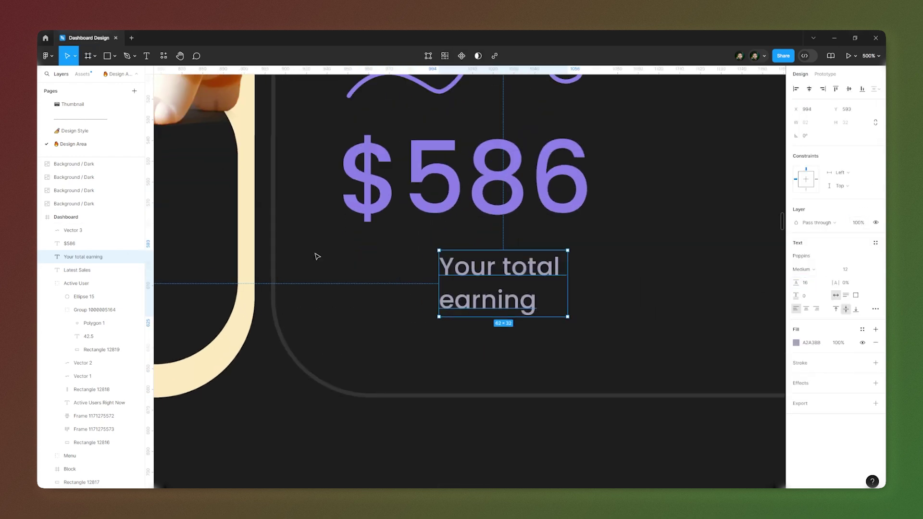
# Draw a rectangle about 36 by 34 beside the "Your total earning" text and set its height to 36.
pyautogui.click(108, 59)
pyautogui.moveTo(347, 250)
pyautogui.mouseDown()
pyautogui.moveTo(371, 292)
pyautogui.moveTo(423, 320)
pyautogui.mouseUp()
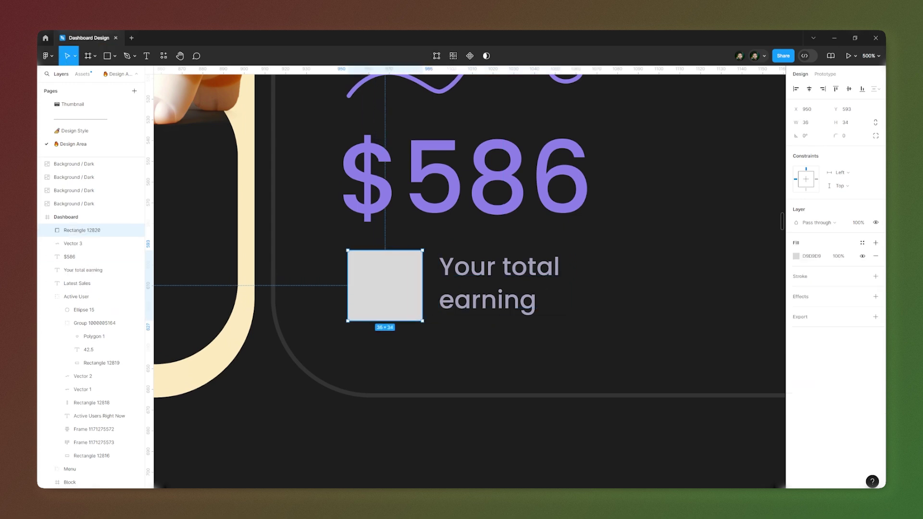
pyautogui.click(851, 123)
pyautogui.write('36')
pyautogui.press('Return')
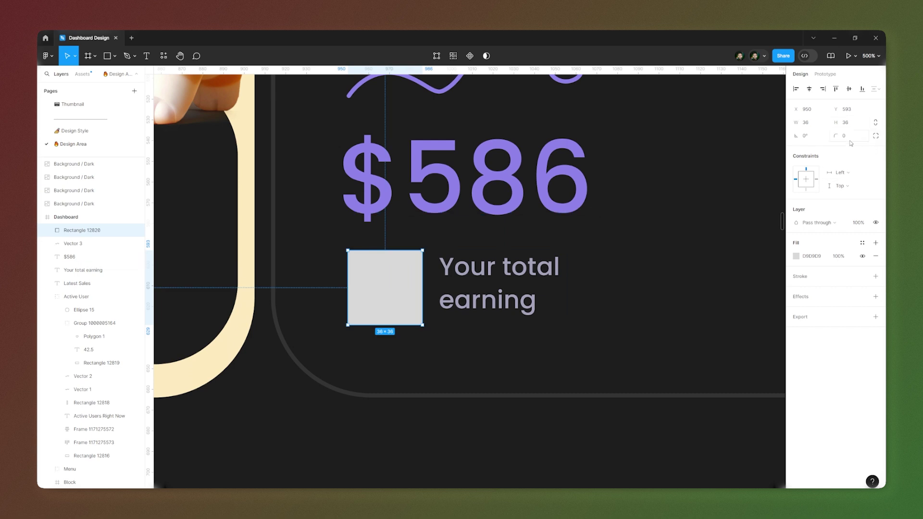
# Give the grey square a corner radius of 8 and shrink it about its centre to 30 by 30.
pyautogui.write('8')
pyautogui.press('Return')
pyautogui.press('alt')
pyautogui.moveTo(422, 324); pyautogui.dragTo(418, 311)
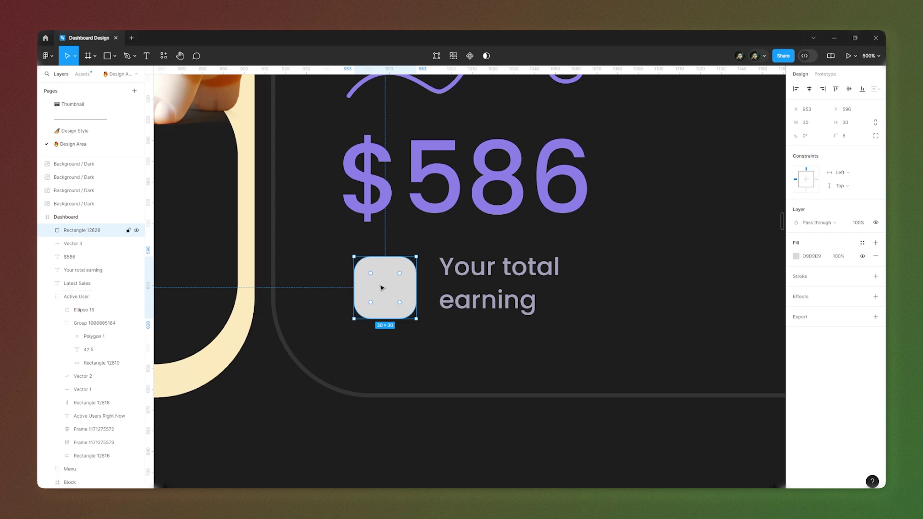
# Place the copied bag image at 20 by 20 inside the grey square and wrap both in an auto layout with vertical padding 5.
pyautogui.hotkey('ctrl', 'v')
pyautogui.moveTo(478, 278); pyautogui.dragTo(405, 263)
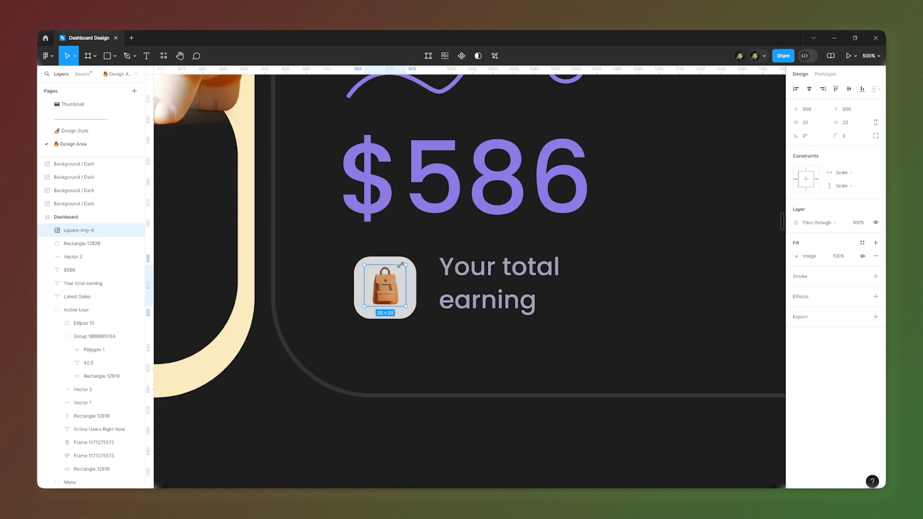
pyautogui.keyDown('shift'); pyautogui.click(414, 283); pyautogui.keyUp('shift')
pyautogui.hotkey('shift', 'a')
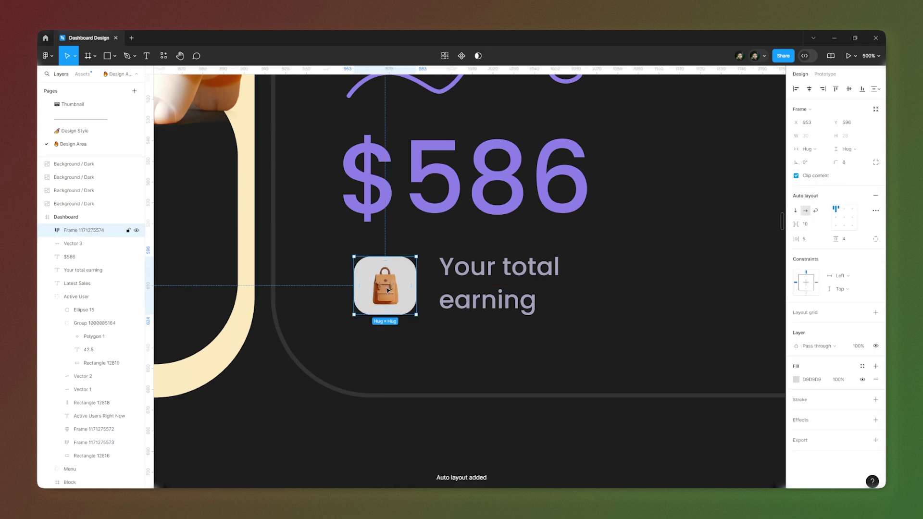
pyautogui.write('5')
pyautogui.press('Return')
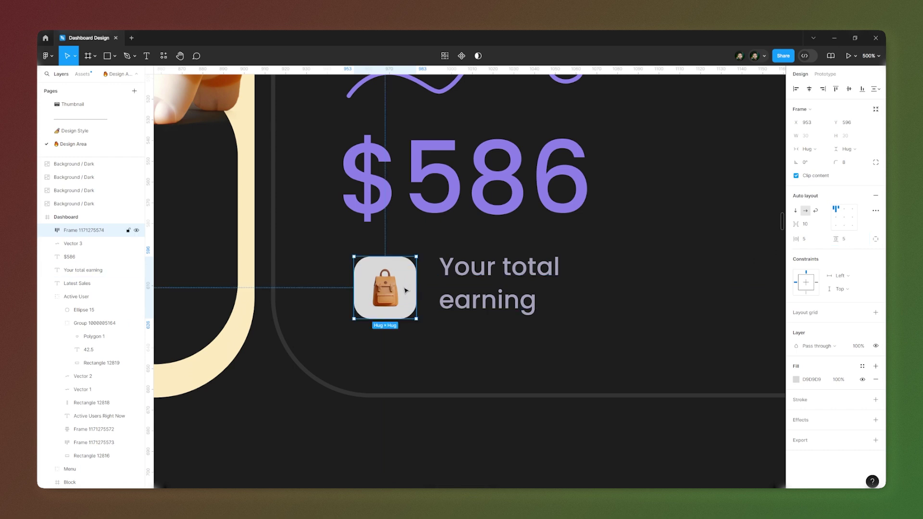
# Combine the bag icon and the "Your total earning" text in an auto layout with spacing 12.
pyautogui.scroll(-5, 317, 281)
pyautogui.keyDown('shift'); pyautogui.click(86, 270); pyautogui.keyUp('shift')
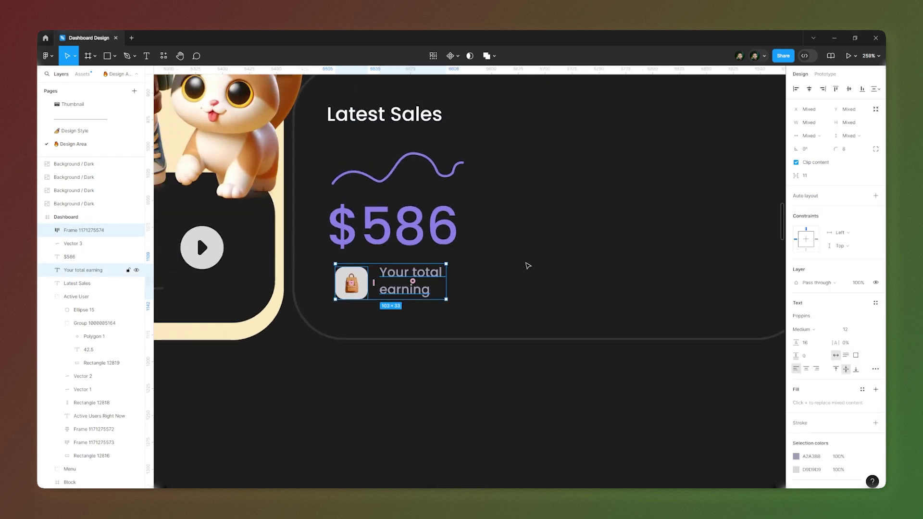
pyautogui.hotkey('shift', 'a')
pyautogui.click(812, 223)
pyautogui.write('12')
pyautogui.press('Return')
# Left-align the earning row, "$586", the wavy line and the "Latest Sales" heading.
pyautogui.keyDown('shift'); pyautogui.click(392, 225); pyautogui.keyUp('shift')
pyautogui.keyDown('shift'); pyautogui.click(360, 177); pyautogui.keyUp('shift')
pyautogui.keyDown('shift'); pyautogui.click(357, 118); pyautogui.keyUp('shift')
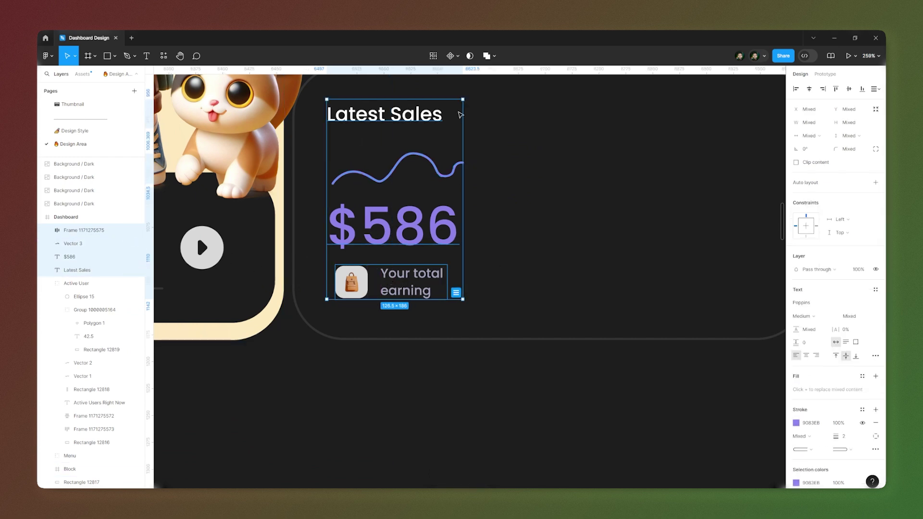
pyautogui.click(795, 89)
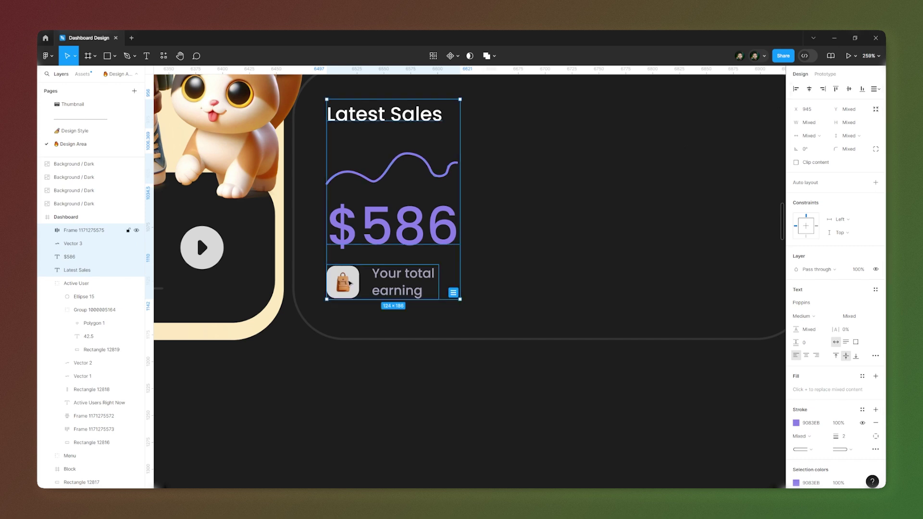
# Stack the wavy line, "$586" and the earning row in a vertical auto layout with spacing 3.
pyautogui.click(349, 282)
pyautogui.keyDown('shift'); pyautogui.click(386, 226); pyautogui.keyUp('shift')
pyautogui.keyDown('shift'); pyautogui.click(386, 174); pyautogui.keyUp('shift')
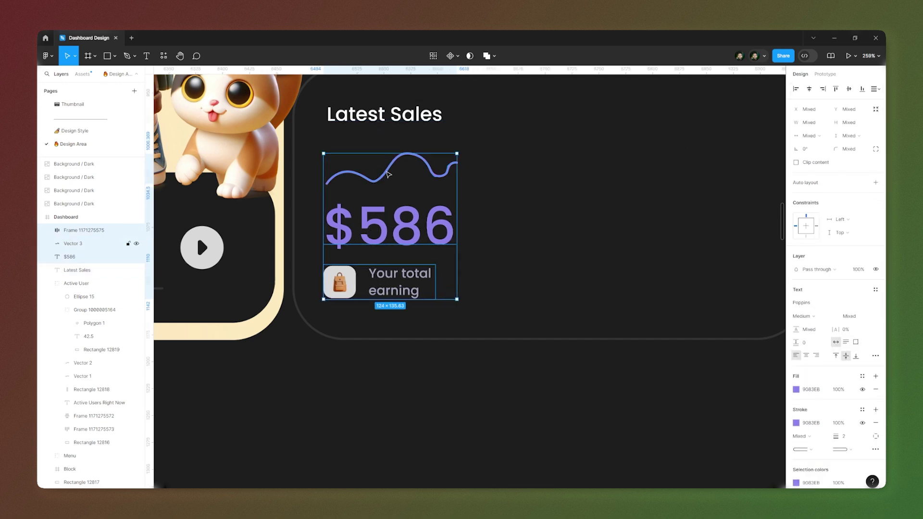
pyautogui.hotkey('shift', 'a')
pyautogui.click(813, 225)
pyautogui.write('3')
pyautogui.press('Return')
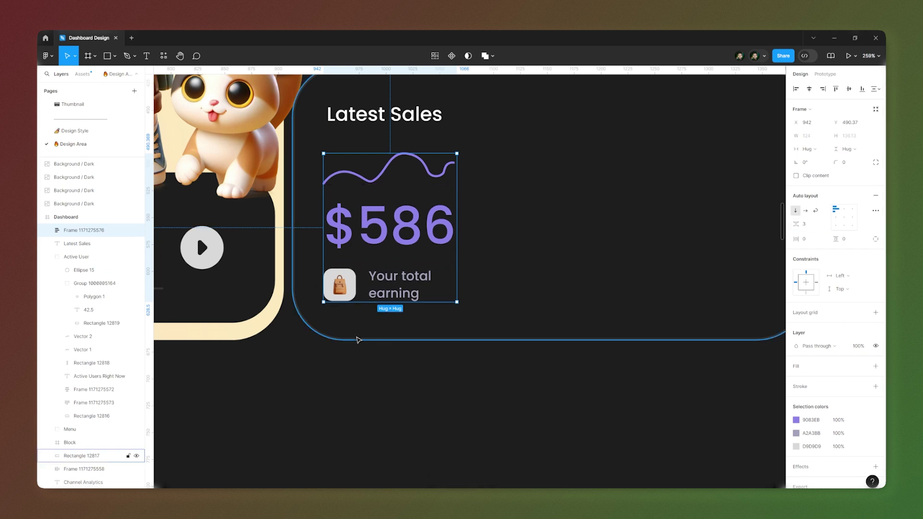
# Check the stacked sales frame's distances to the card and nudge it 3 px right to X 945.
pyautogui.press('alt')
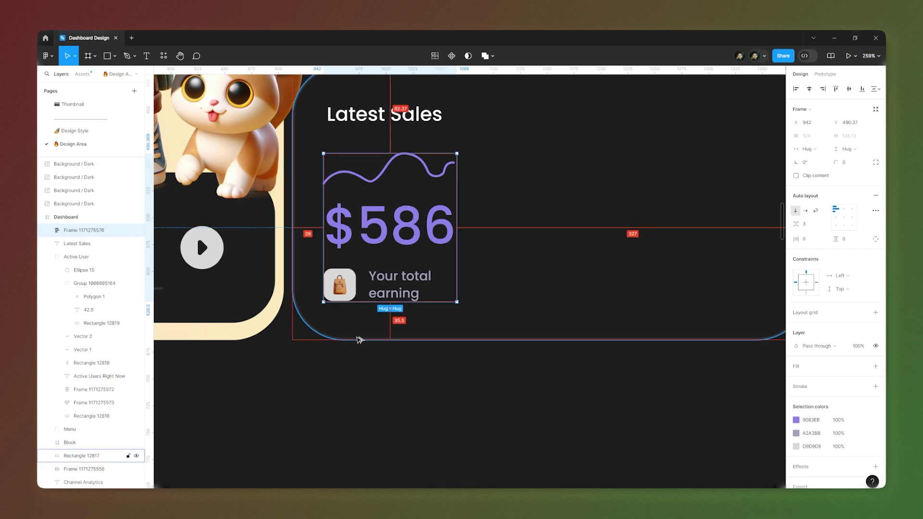
pyautogui.press('Right')
pyautogui.press('Right')
pyautogui.press('Right')
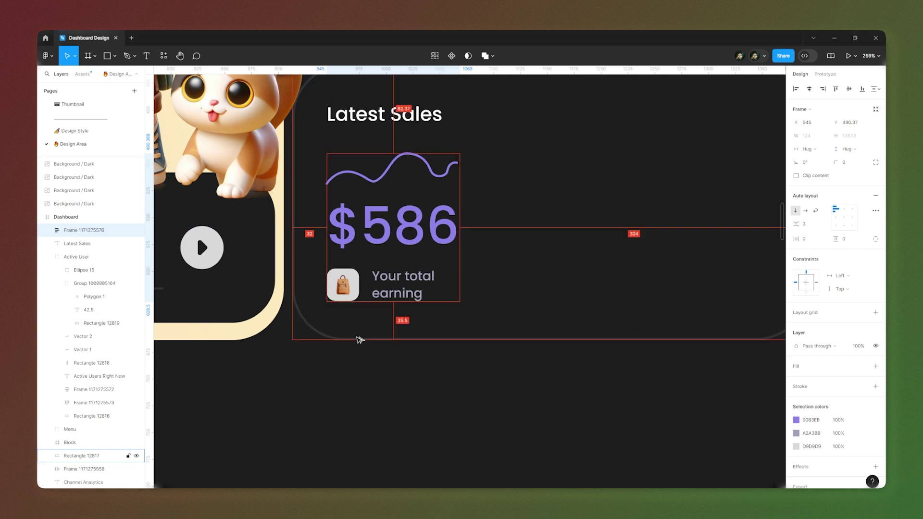
pyautogui.scroll(-5, 517, 259)
pyautogui.click(552, 254)
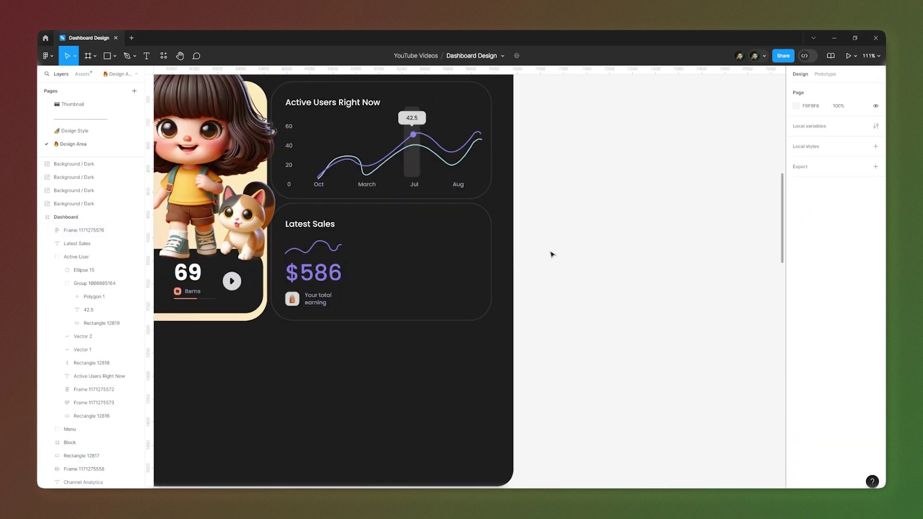
# Draw a rectangle about 204 by 221 in the right part of the Latest Sales card with corner radius 32.
pyautogui.scroll(-3, 597, 228)
pyautogui.scroll(5, 469, 255)
pyautogui.scroll(-3, 457, 216)
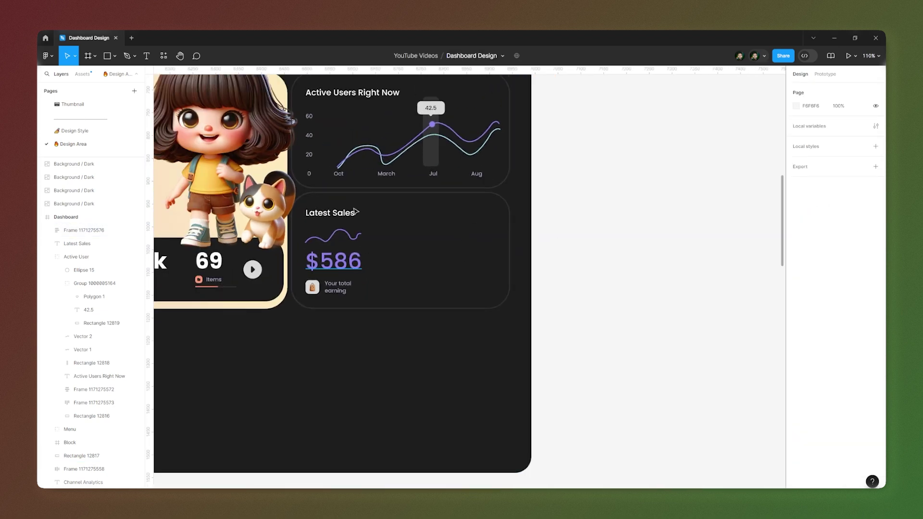
pyautogui.scroll(3, 327, 223)
pyautogui.click(107, 57)
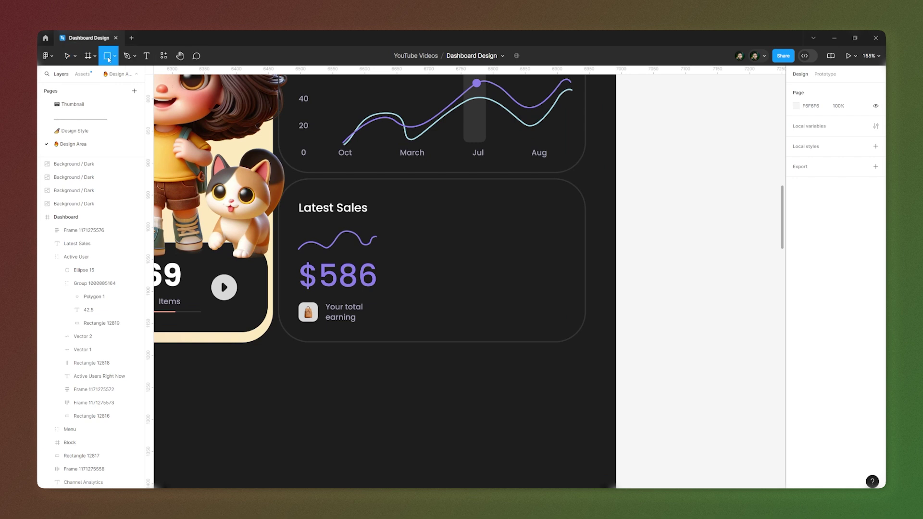
pyautogui.moveTo(439, 186); pyautogui.dragTo(571, 329)
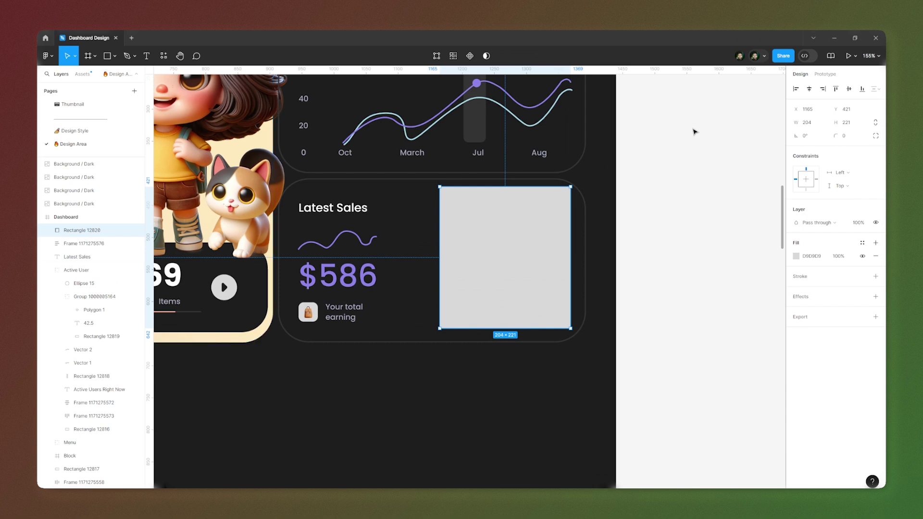
pyautogui.click(859, 137)
pyautogui.write('32')
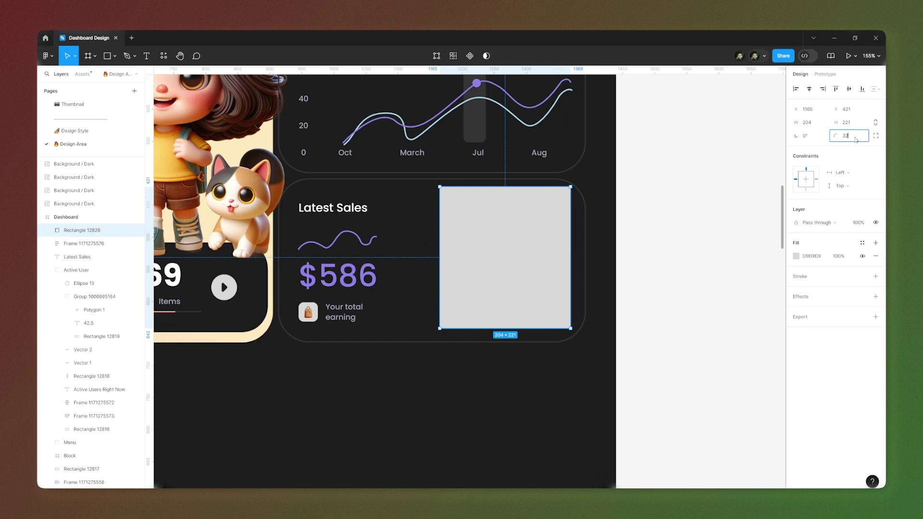
pyautogui.press('Return')
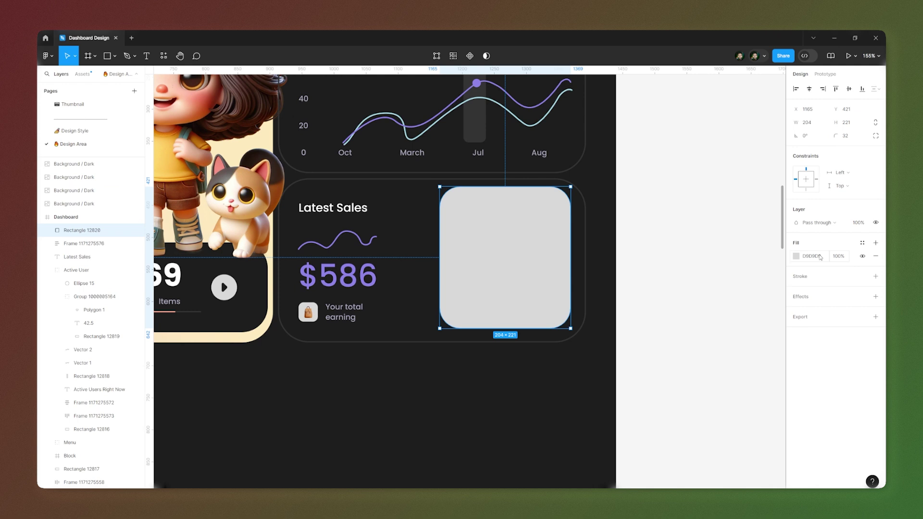
# Fill the rounded rectangle with black 000000 at 40% opacity.
pyautogui.click(796, 256)
pyautogui.click(687, 379)
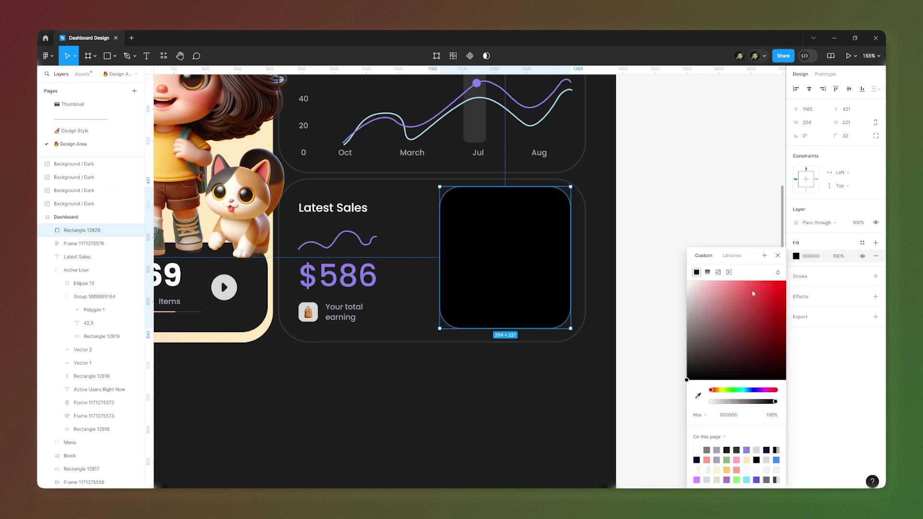
pyautogui.click(836, 258)
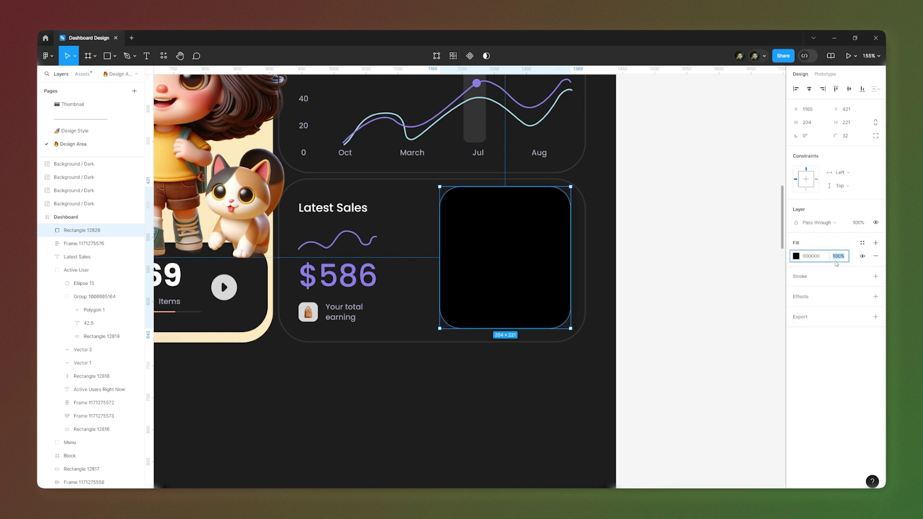
pyautogui.write('40')
pyautogui.press('Return')
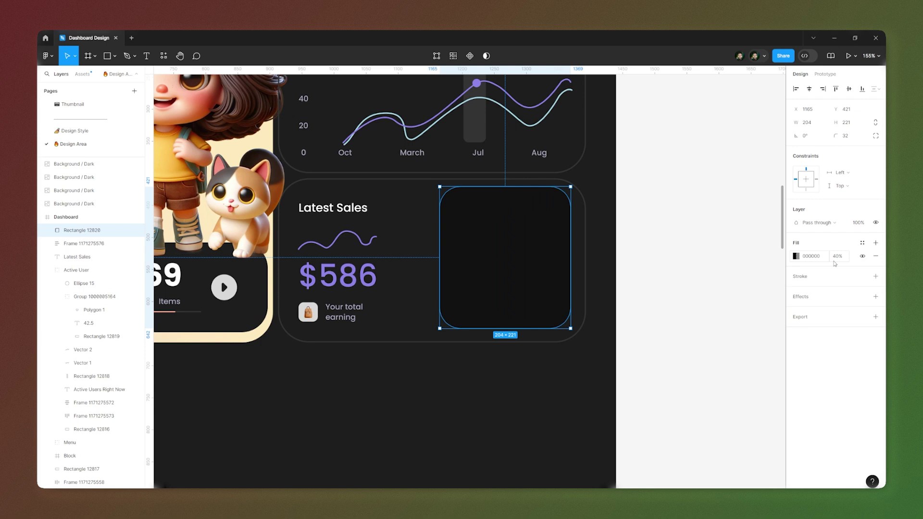
# Nudge the dark rounded rectangle to X 1173, Y 426 to even out its margins inside the Latest Sales card.
pyautogui.press('Down')
pyautogui.press('Down')
pyautogui.press('Down')
pyautogui.press('Down')
pyautogui.press('Down')
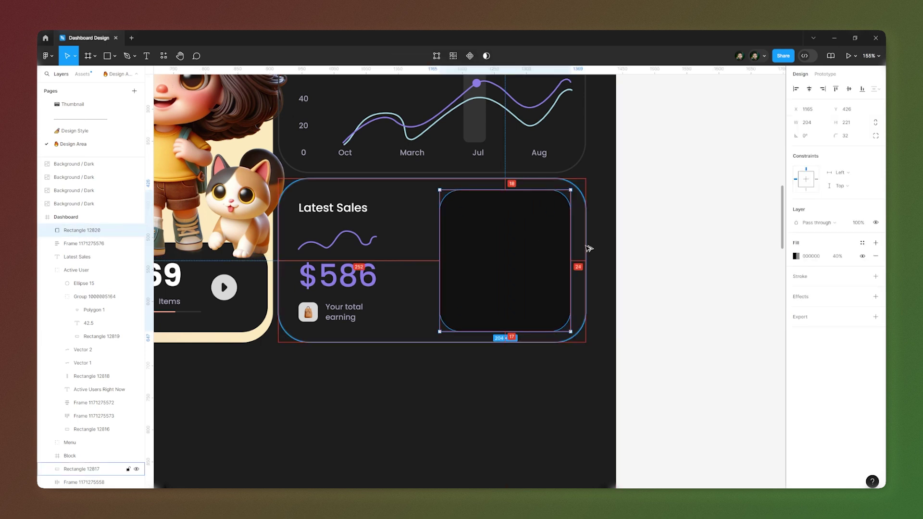
pyautogui.hotkey('shift', 'Right')
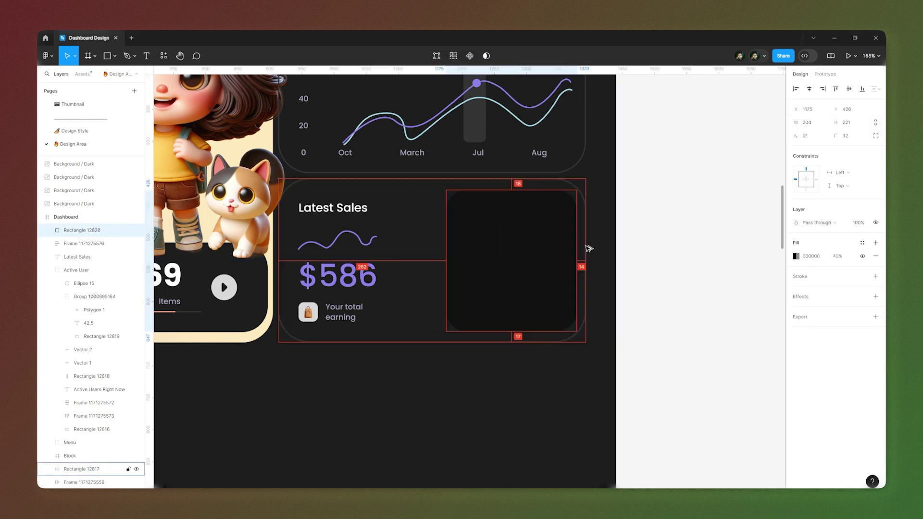
pyautogui.scroll(5, 577, 234)
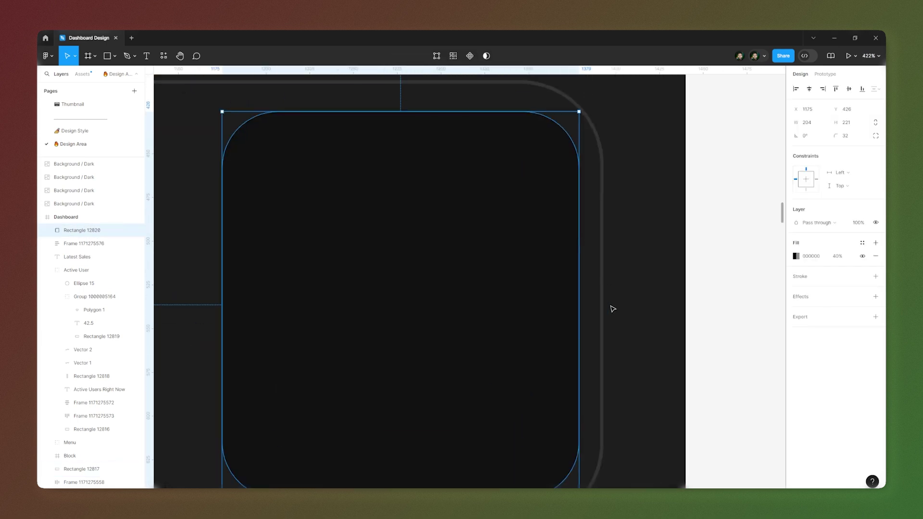
pyautogui.press('Left')
pyautogui.press('Left')
pyautogui.scroll(2, 495, 274)
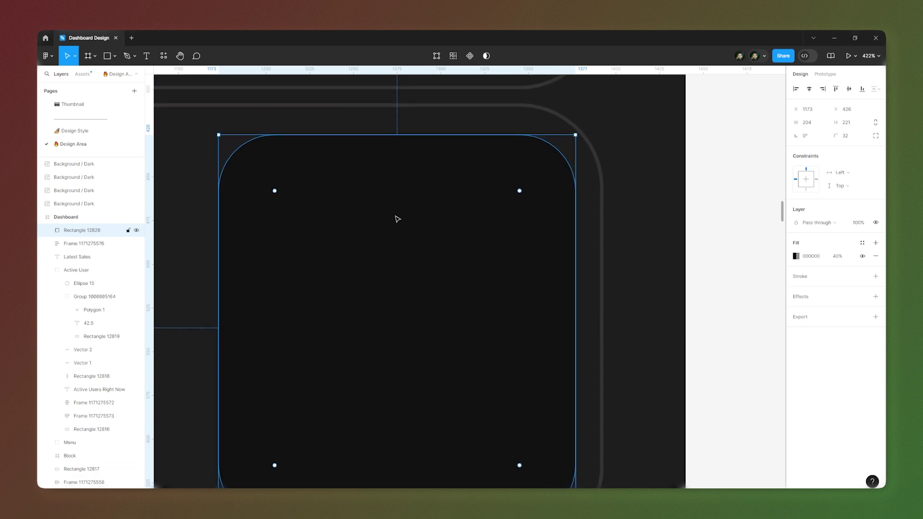
pyautogui.scroll(-5, 397, 220)
pyautogui.press('alt')
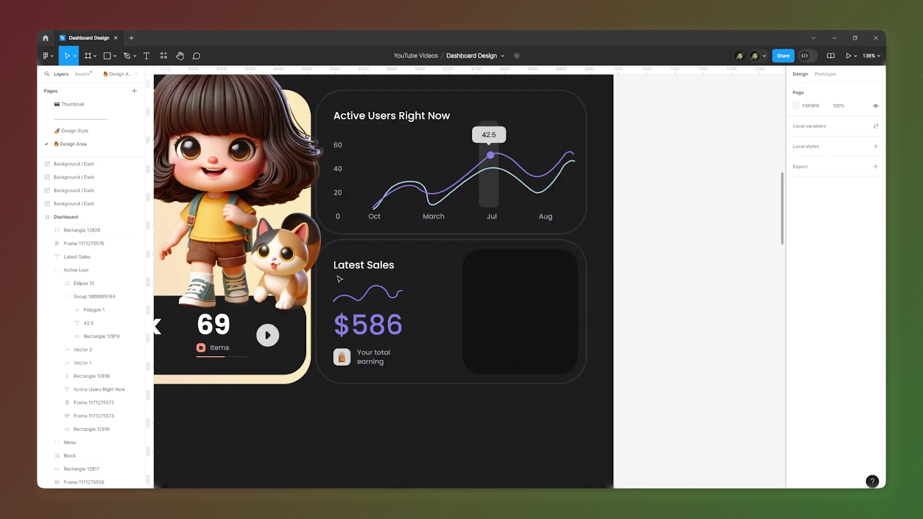
# Paste the large bag image and position it centrally on the dark rounded rectangle at X 1211, Y 440.
pyautogui.click(515, 287)
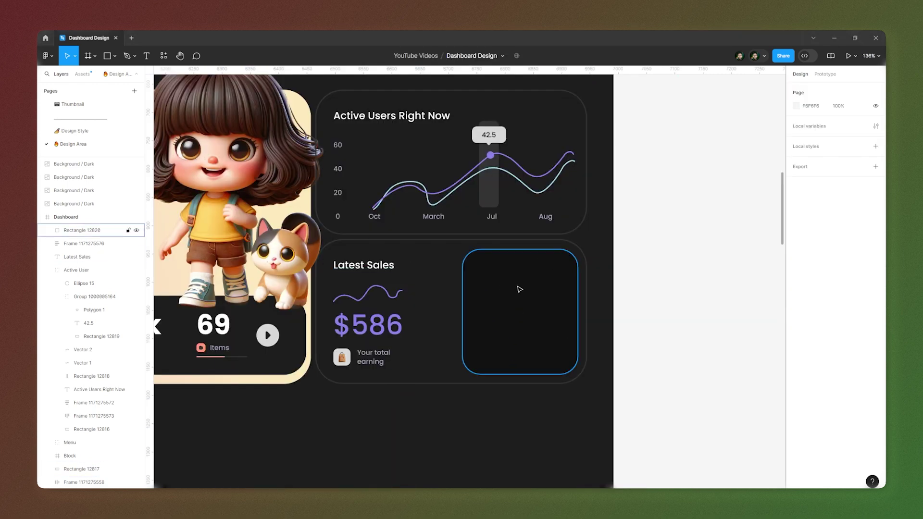
pyautogui.hotkey('ctrl', 'v')
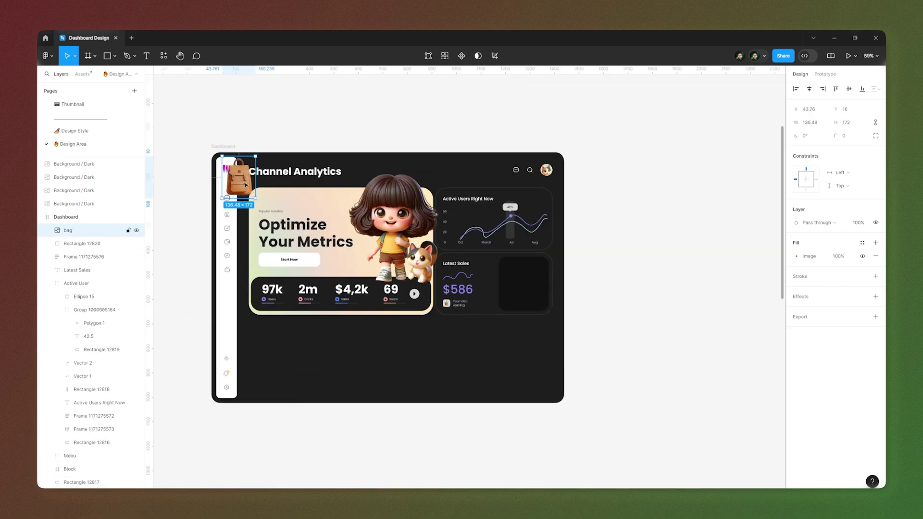
pyautogui.moveTo(245, 184); pyautogui.dragTo(534, 289)
pyautogui.scroll(6, 534, 289)
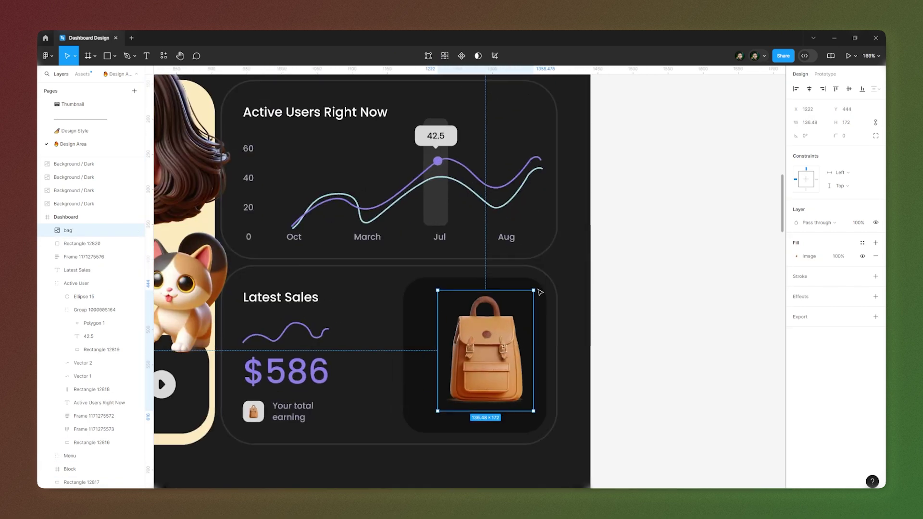
pyautogui.moveTo(471, 385); pyautogui.dragTo(454, 379)
pyautogui.scroll(-3, 453, 303)
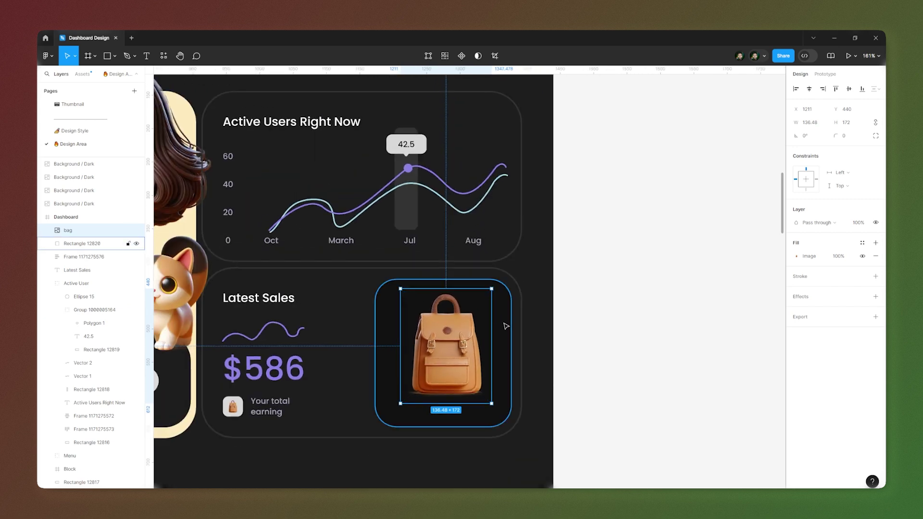
pyautogui.keyDown('shift'); pyautogui.click(500, 287); pyautogui.keyUp('shift')
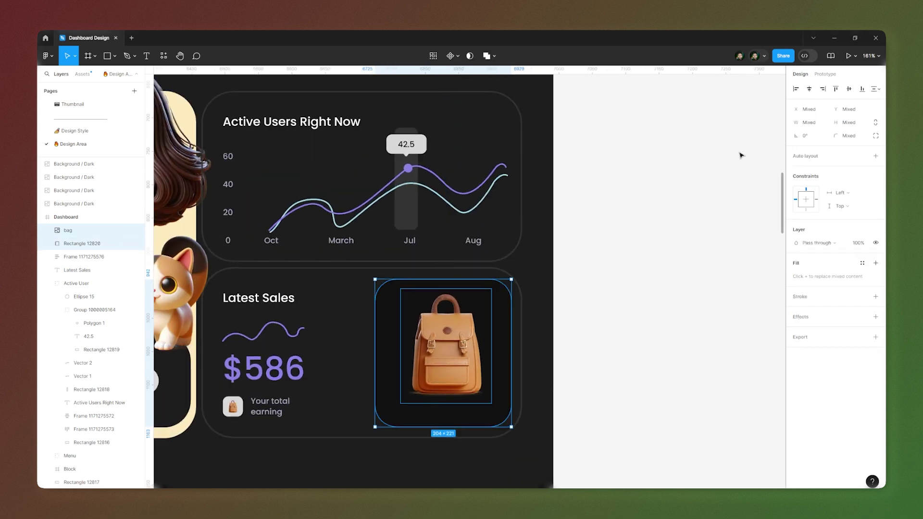
pyautogui.click(849, 88)
pyautogui.hotkey('shift', 'a')
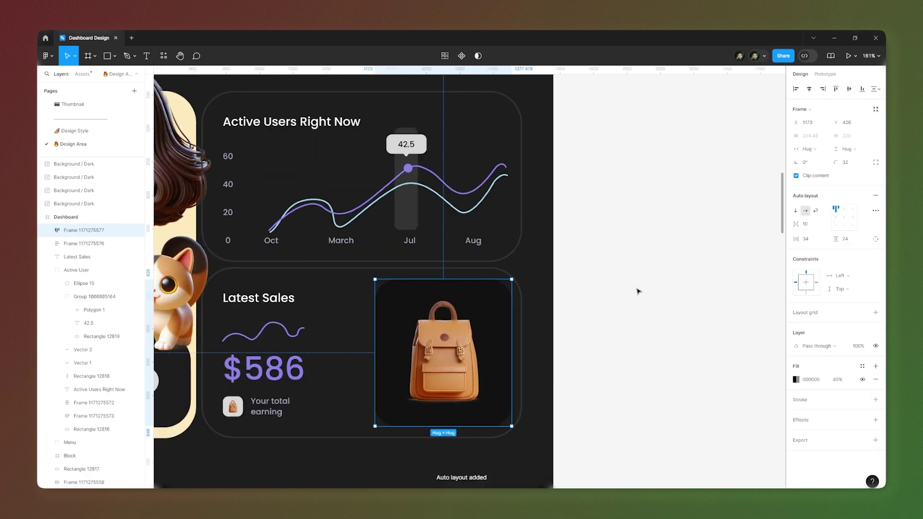
pyautogui.hotkey('ctrl', 'z')
# Move the bag image up within the dark rounded rectangle to X 1207, Y 432, leaving room below it.
pyautogui.scroll(3, 402, 263)
pyautogui.click(477, 263)
pyautogui.moveTo(477, 263); pyautogui.dragTo(476, 244)
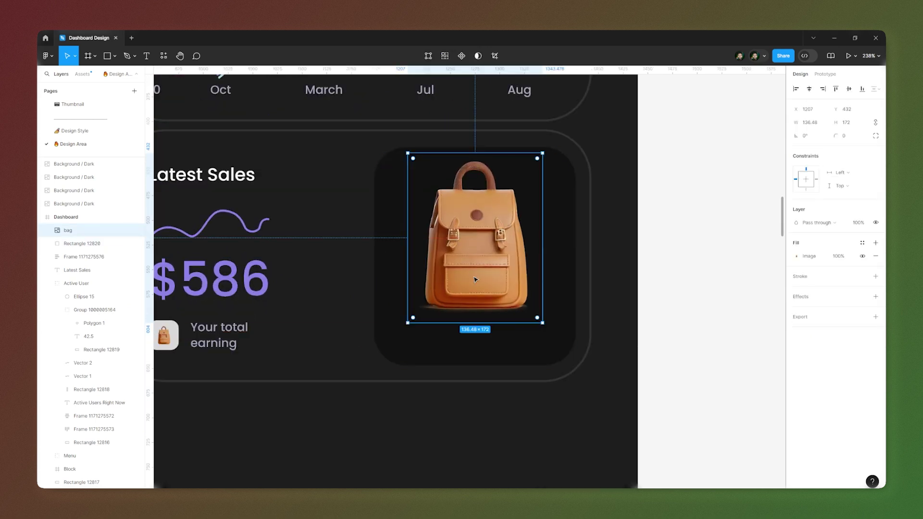
# Add the caption "x1 Leather backpack" centred beneath the bag at X 1214, Y 616.
pyautogui.press('t')
pyautogui.click(450, 343)
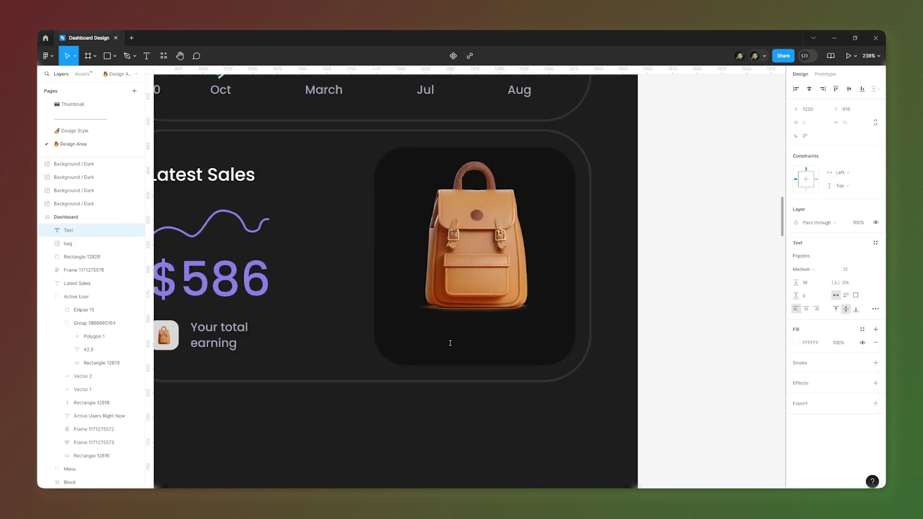
pyautogui.write('x1 Leather backpack')
pyautogui.press('Escape')
pyautogui.moveTo(505, 343); pyautogui.dragTo(469, 343)
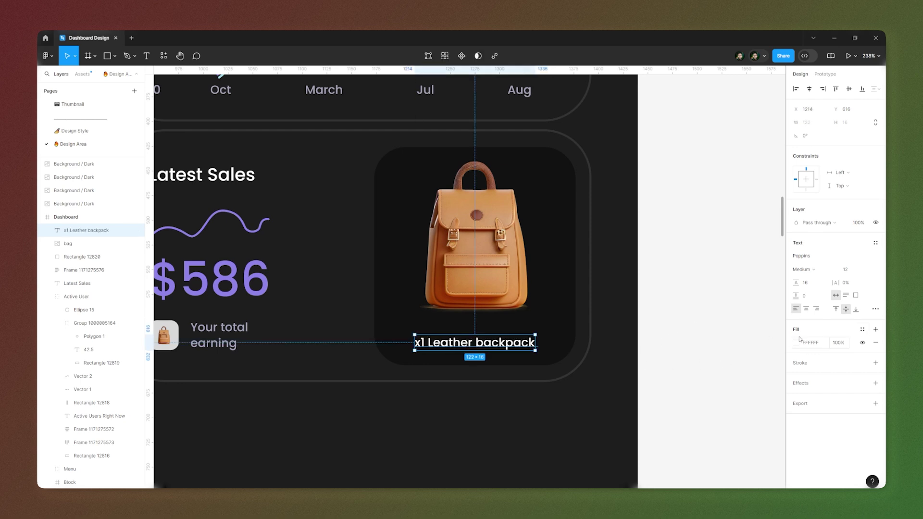
# Recolour the backpack caption to A2A3BB, sampled from the "Your total earning" label.
pyautogui.click(796, 342)
pyautogui.click(698, 395)
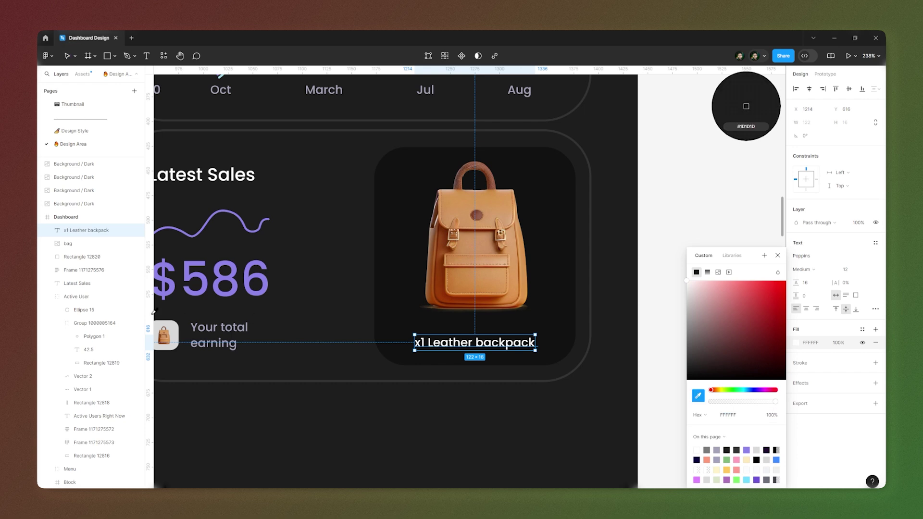
pyautogui.press('Escape')
pyautogui.press('Escape')
pyautogui.click(519, 342)
pyautogui.click(571, 326)
pyautogui.keyDown('shift'); pyautogui.click(524, 342); pyautogui.keyUp('shift')
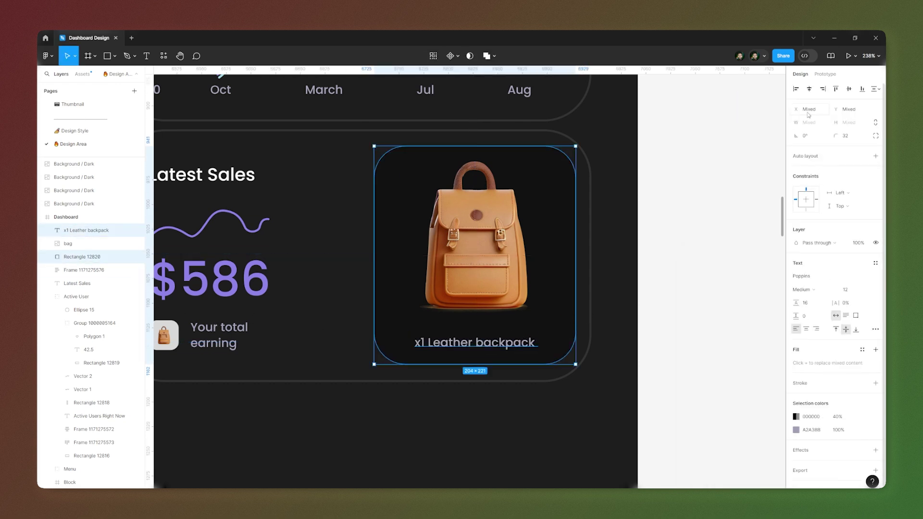
pyautogui.press('Escape')
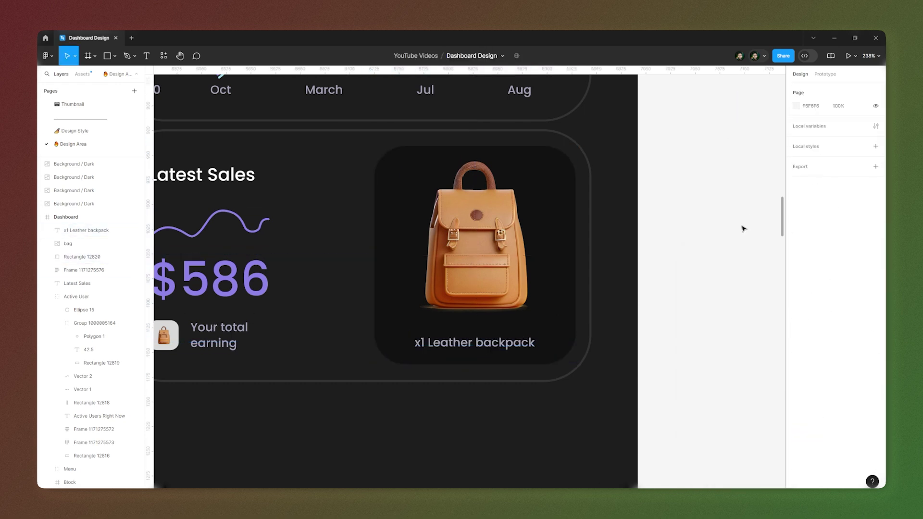
# Stack the bag image and its caption in a vertical auto layout, and combine it with the dark rectangle as an outer auto layout frame.
pyautogui.click(516, 341)
pyautogui.keyDown('shift'); pyautogui.click(505, 281); pyautogui.keyUp('shift')
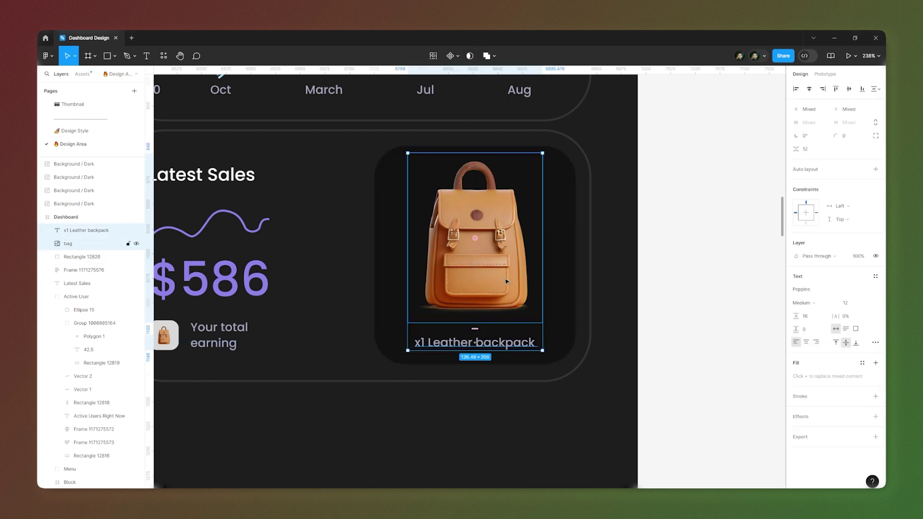
pyautogui.hotkey('shift', 'a')
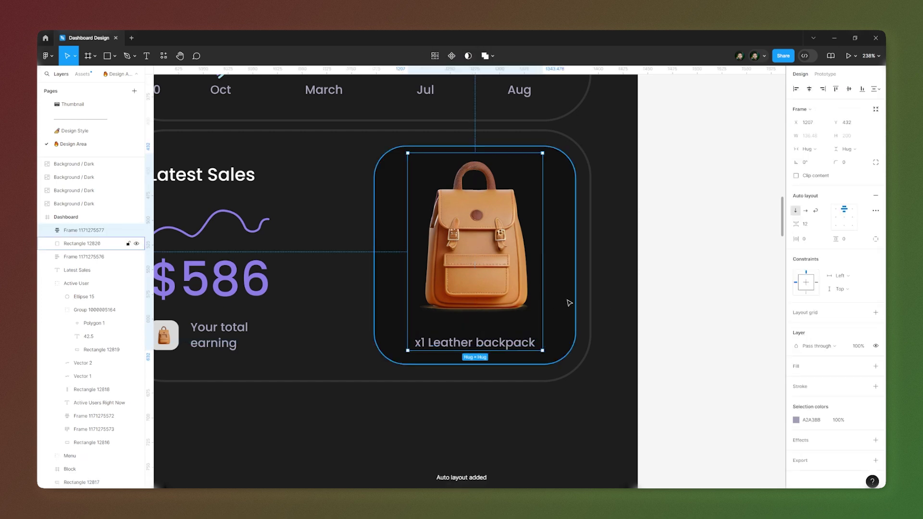
pyautogui.keyDown('shift'); pyautogui.click(565, 278); pyautogui.keyUp('shift')
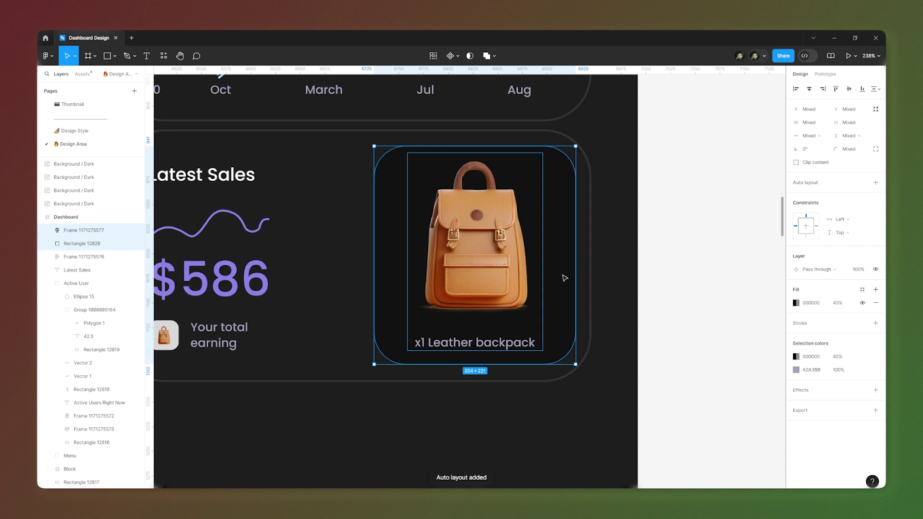
pyautogui.hotkey('shift', 'a')
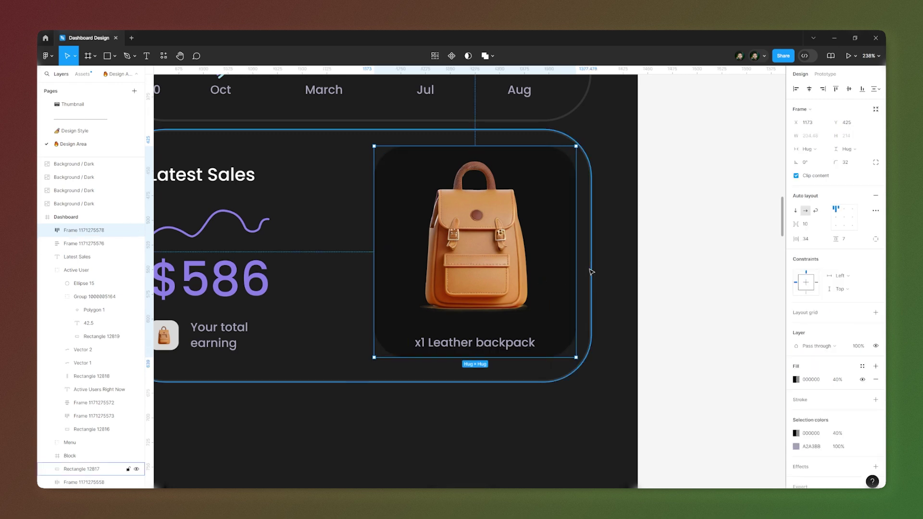
# Centre the product panel vertically within the Latest Sales card and nudge it left to X 1172.
pyautogui.keyDown('shift'); pyautogui.click(591, 272); pyautogui.keyUp('shift')
pyautogui.click(848, 89)
pyautogui.click(680, 226)
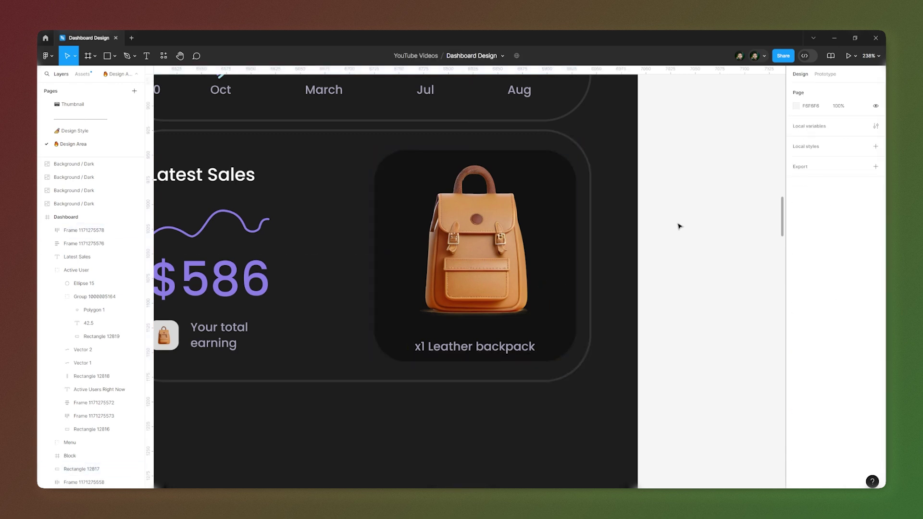
pyautogui.scroll(-5, 680, 226)
pyautogui.scroll(4, 602, 224)
pyautogui.click(601, 224)
pyautogui.press('alt')
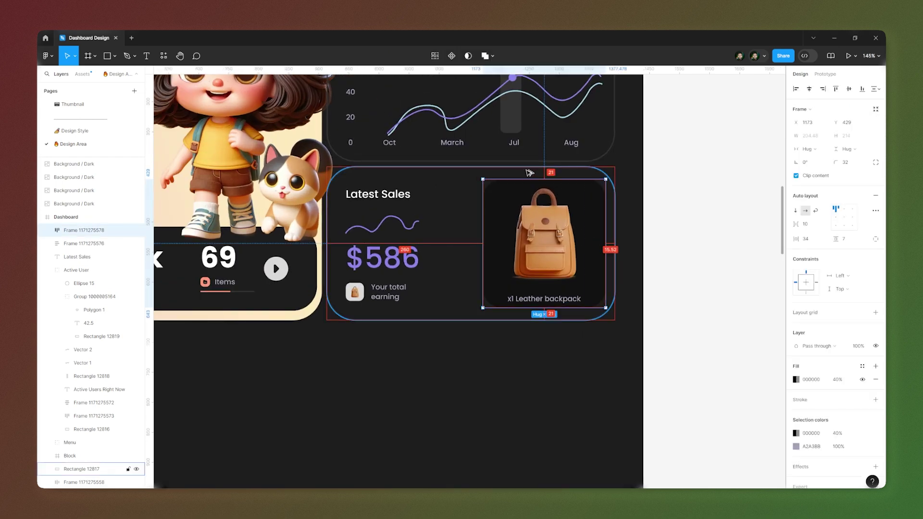
pyautogui.press('Left')
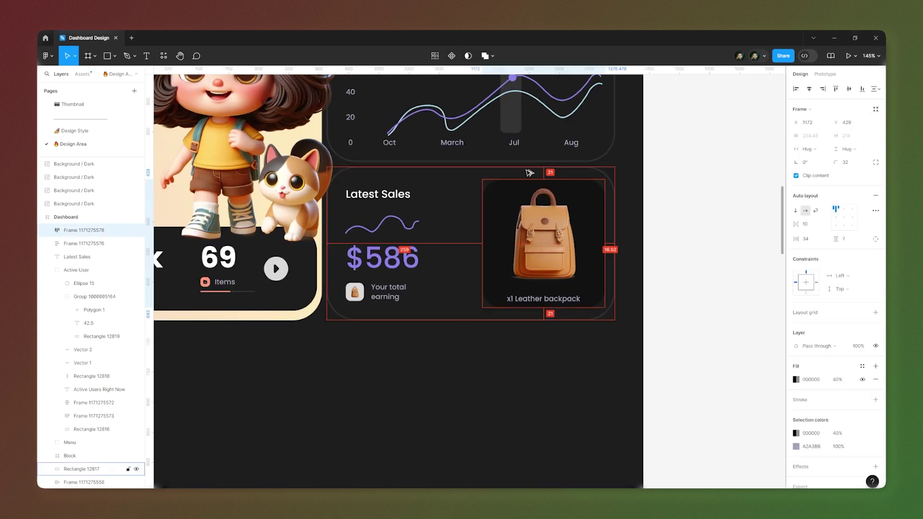
# Set the product panel's vertical padding to 12.
pyautogui.click(851, 244)
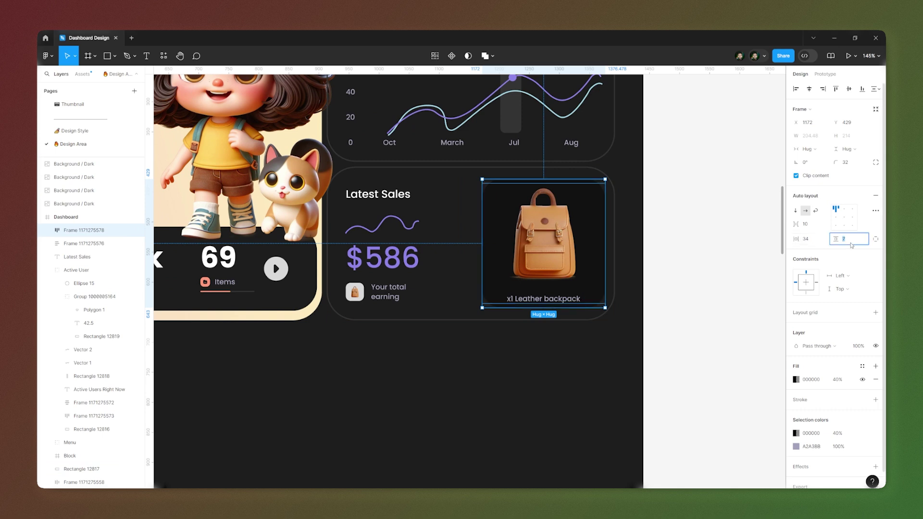
pyautogui.write('8')
pyautogui.press('Return')
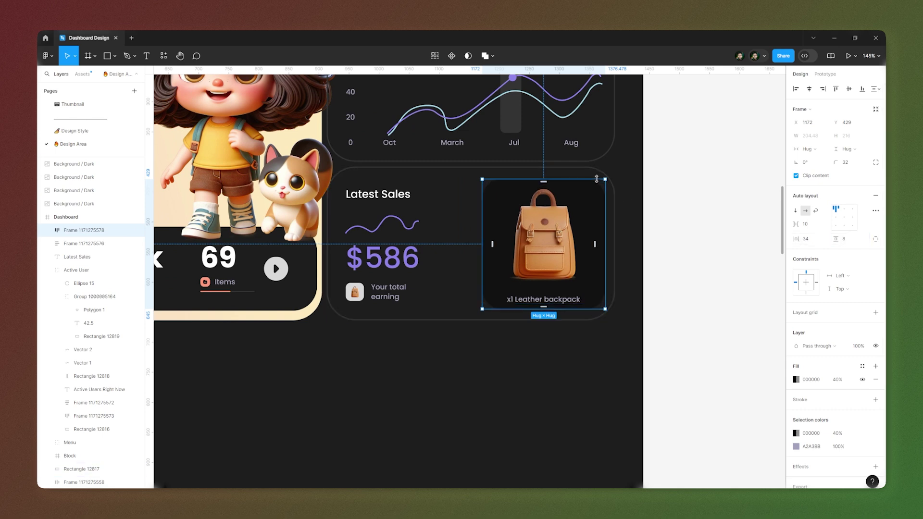
pyautogui.click(849, 239)
pyautogui.write('12')
pyautogui.press('Return')
pyautogui.press('Escape')
pyautogui.hotkey('shift', '1')
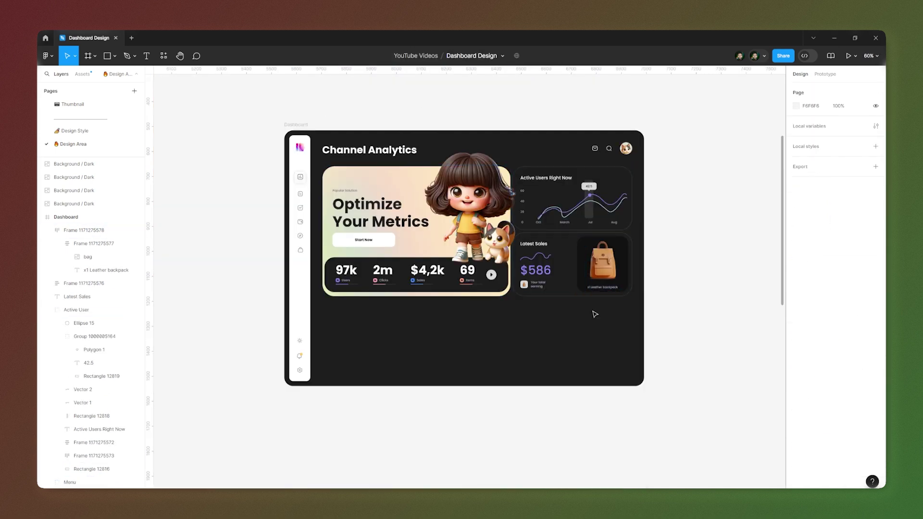
# Group all elements of the Latest Sales card and name the group Sales.
pyautogui.moveTo(604, 308); pyautogui.dragTo(523, 238)
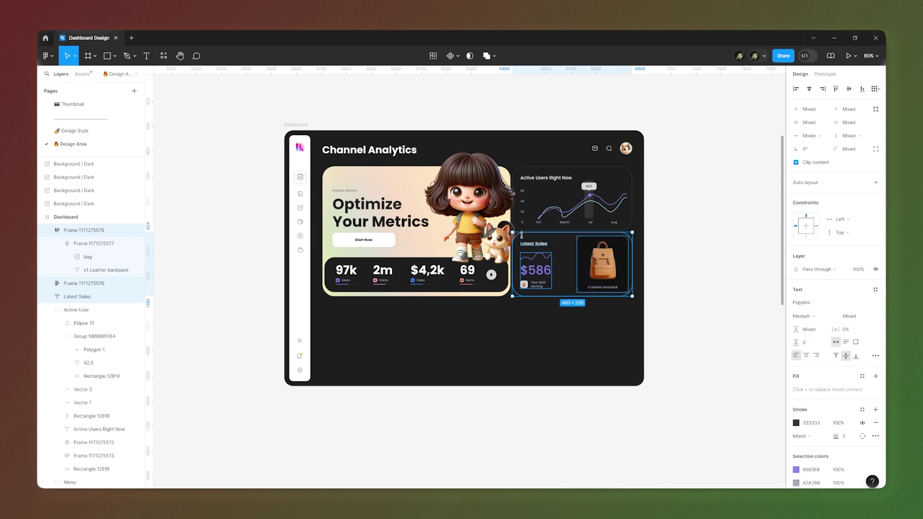
pyautogui.hotkey('ctrl', 'g')
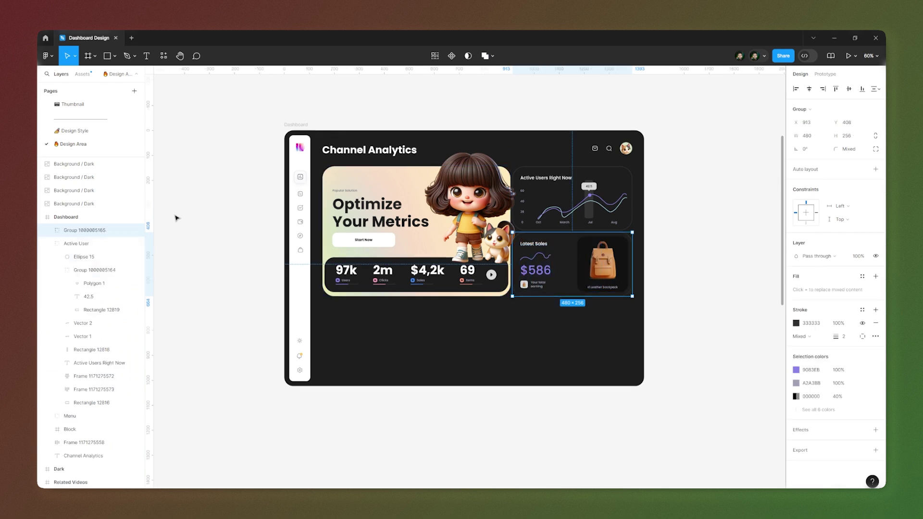
pyautogui.doubleClick(82, 231)
pyautogui.write('Sales')
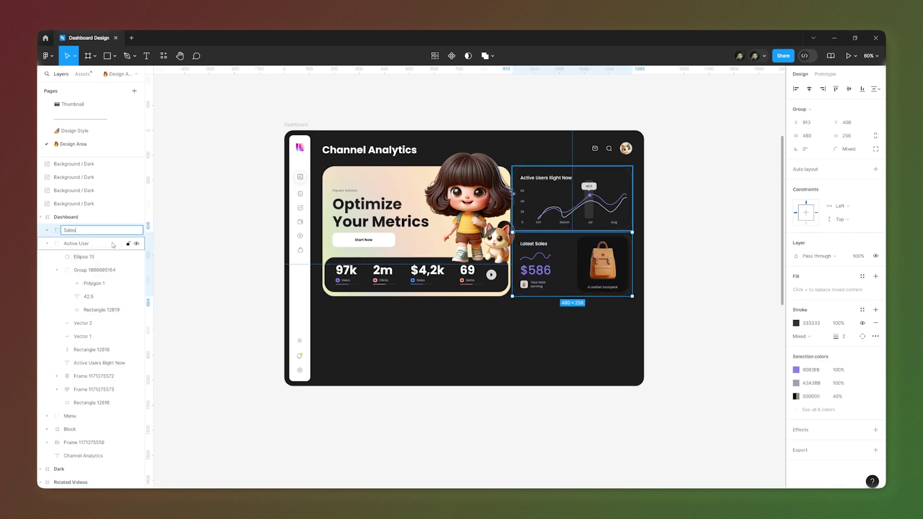
# Collapse the Dashboard's layer groups and rename the frame holding the header icons and avatar as Login.
pyautogui.click(50, 247)
pyautogui.click(49, 243)
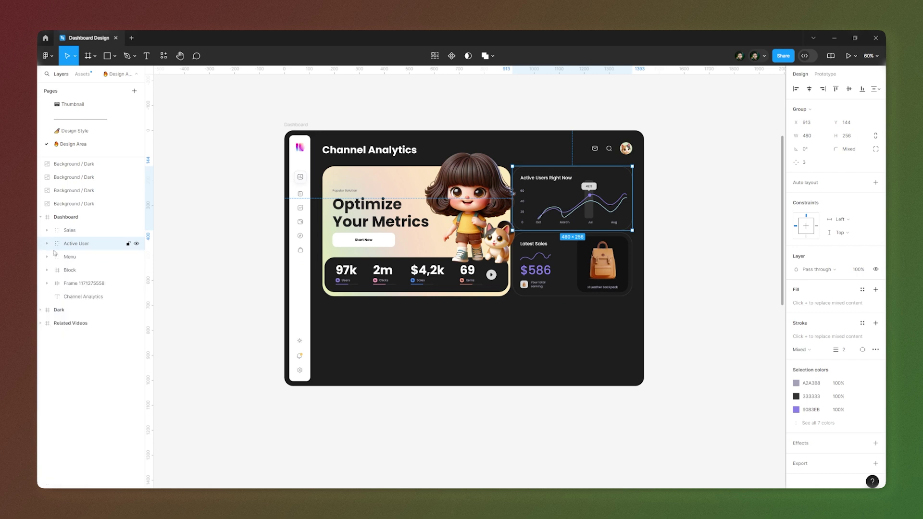
pyautogui.click(70, 230)
pyautogui.click(70, 257)
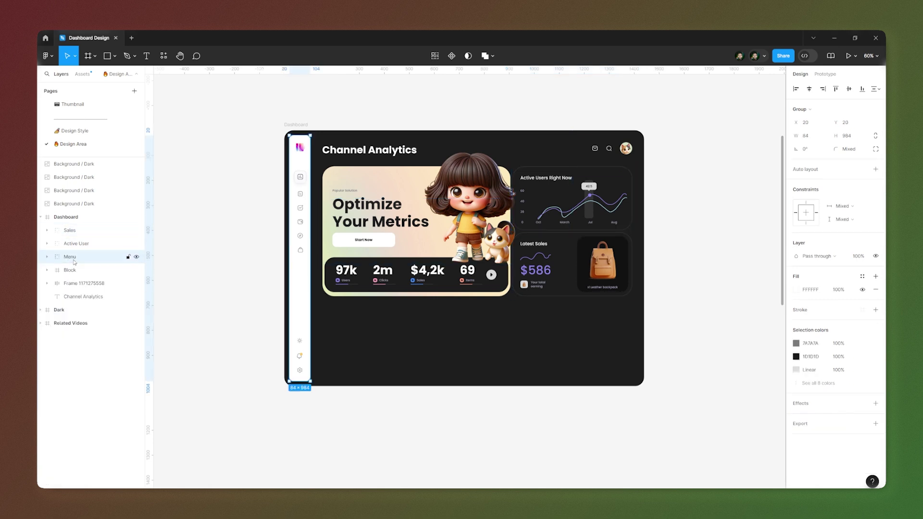
pyautogui.click(80, 272)
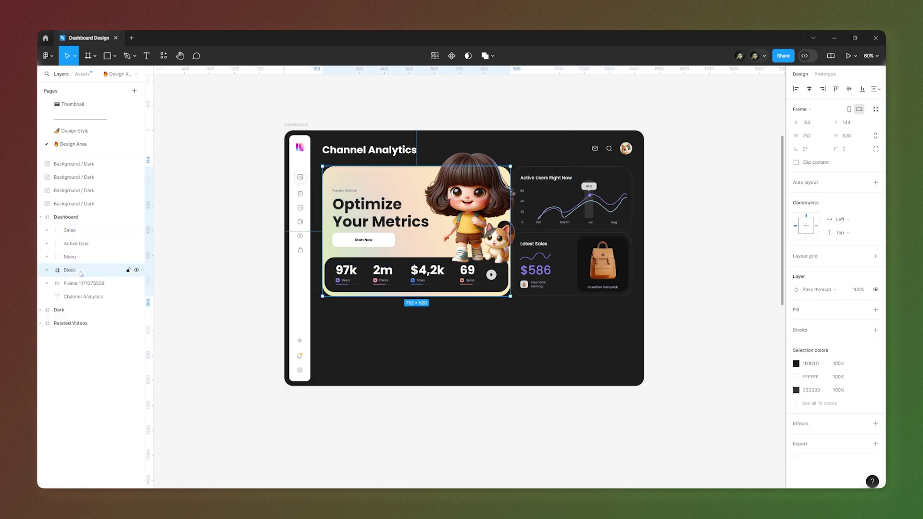
pyautogui.click(85, 284)
pyautogui.doubleClick(86, 284)
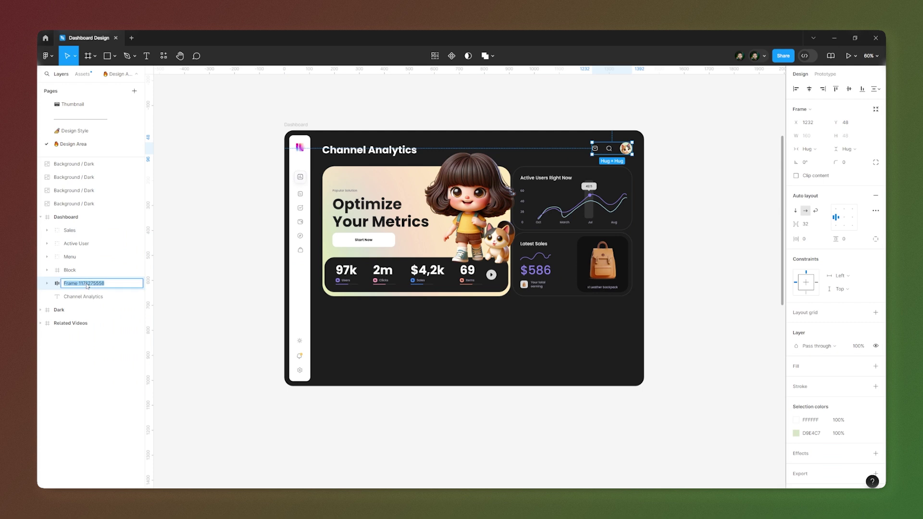
pyautogui.write('Login')
pyautogui.press('Return')
# Draw a rectangle about 1230 by 398 below the hero and sales cards, extending past the dashboard's lower edge.
pyautogui.scroll(1, 482, 258)
pyautogui.press('r')
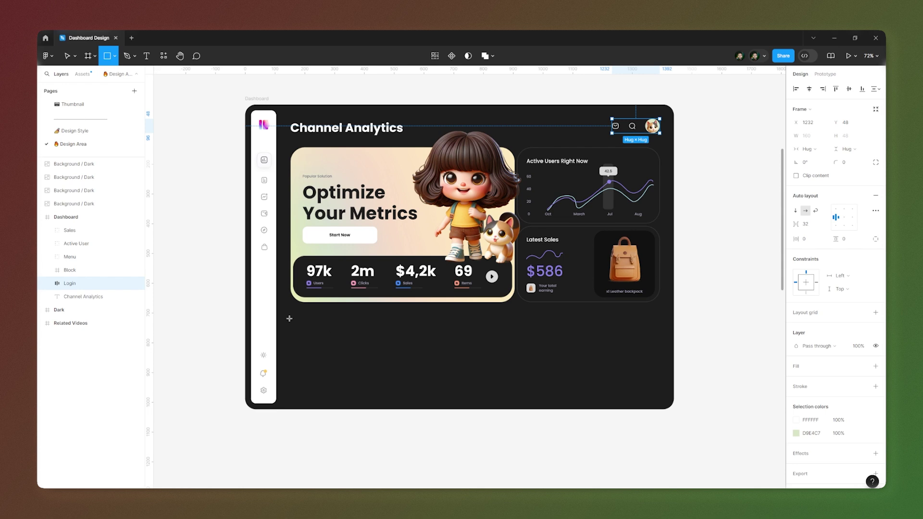
pyautogui.moveTo(293, 306); pyautogui.dragTo(658, 425)
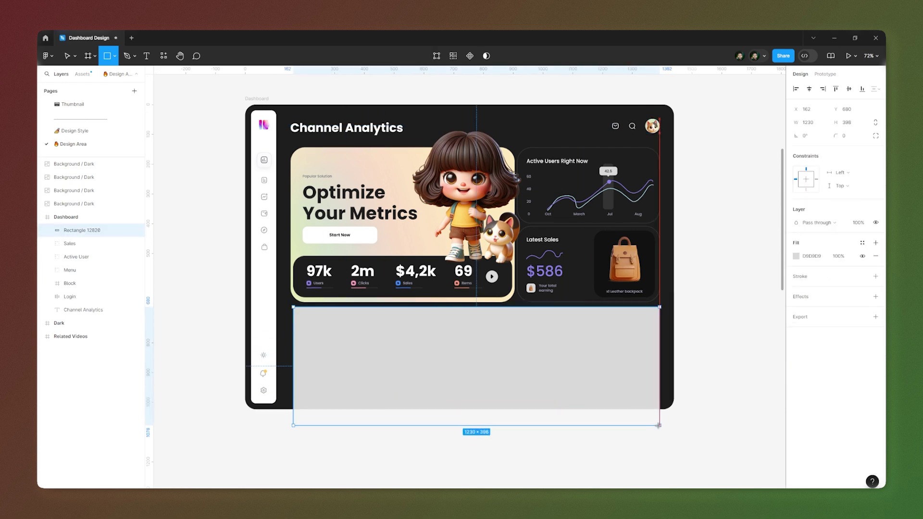
# Nudge the wide rectangle up to Y 672 to tighten its gap to the cards above.
pyautogui.press('alt')
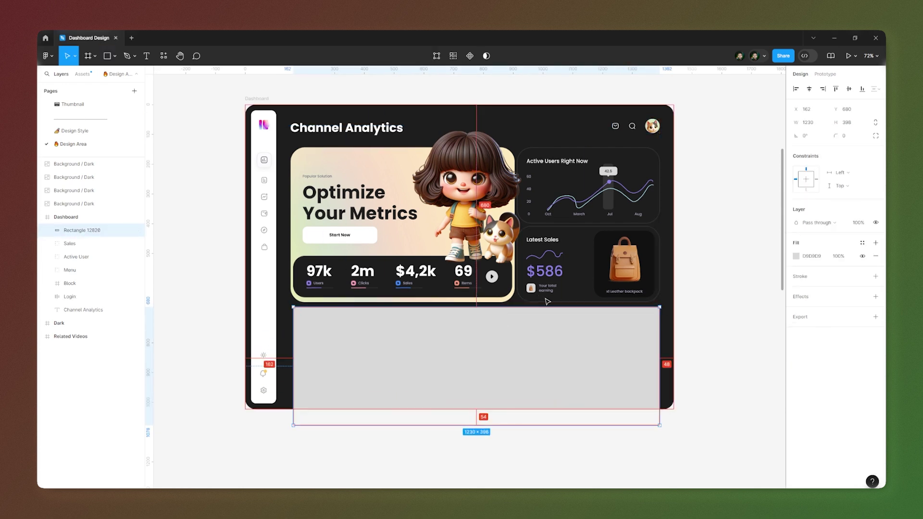
pyautogui.press('Up')
pyautogui.press('Up')
pyautogui.press('Up')
pyautogui.press('Up')
pyautogui.press('Up')
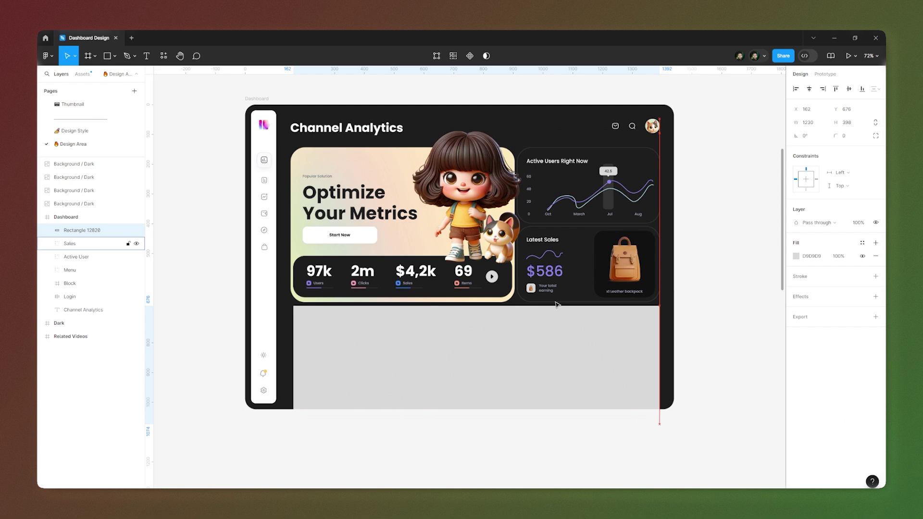
pyautogui.press('Up')
pyautogui.press('Up')
pyautogui.press('Up')
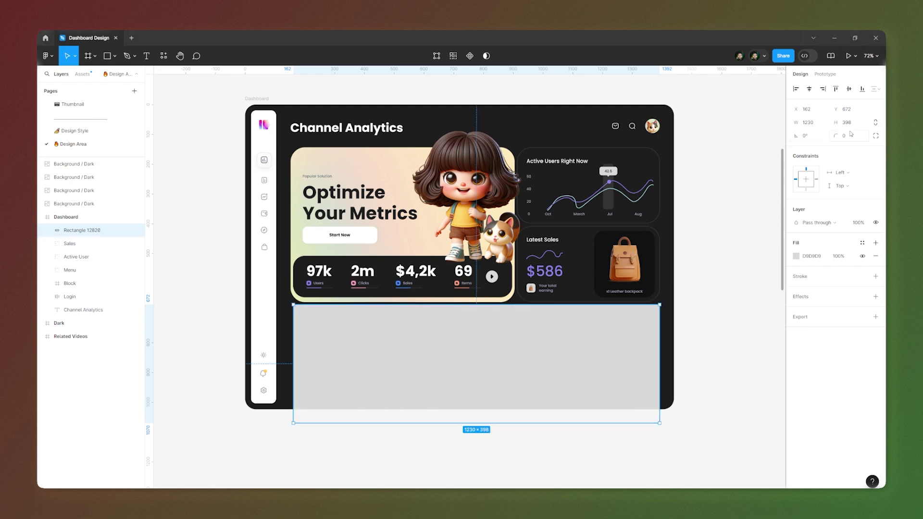
# Set the wide rectangle's corner radius to 48 and hide its fill.
pyautogui.click(850, 134)
pyautogui.write('48')
pyautogui.press('Return')
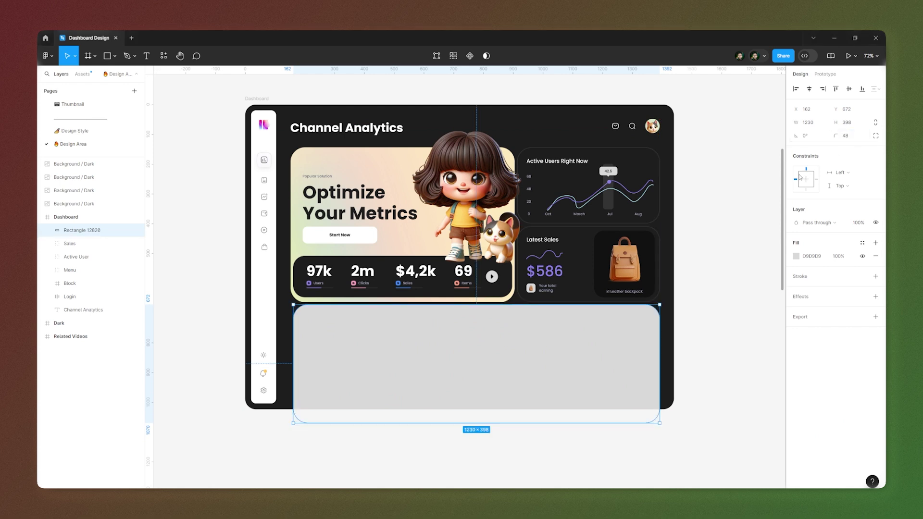
pyautogui.click(862, 256)
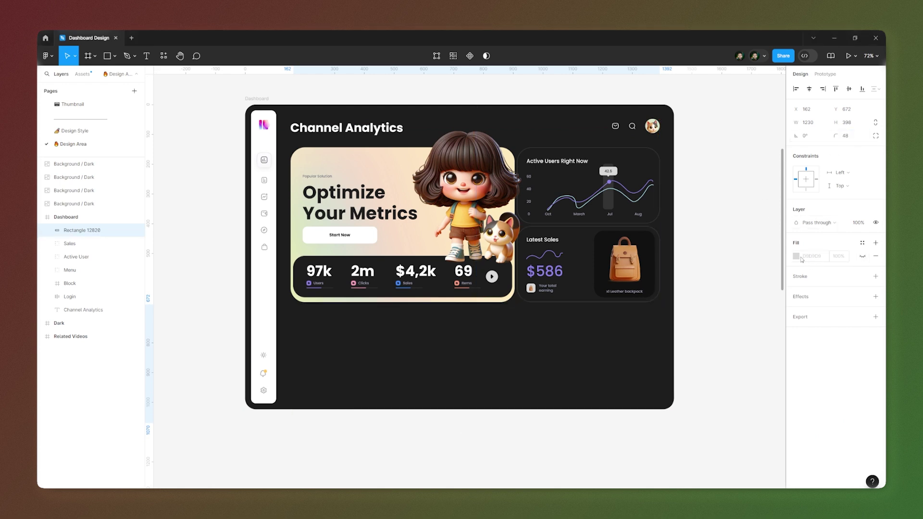
# Add an inside stroke to the wide rectangle with color 333333 and thickness 2.
pyautogui.click(800, 283)
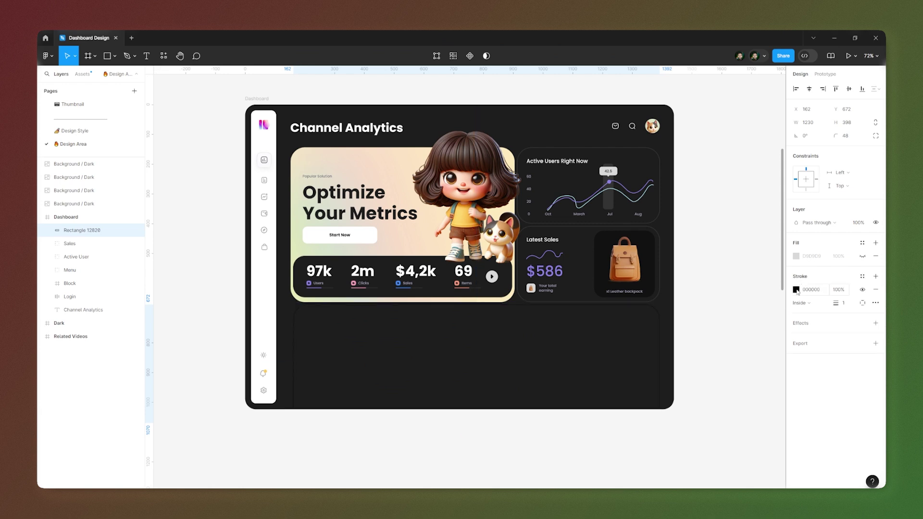
pyautogui.click(796, 289)
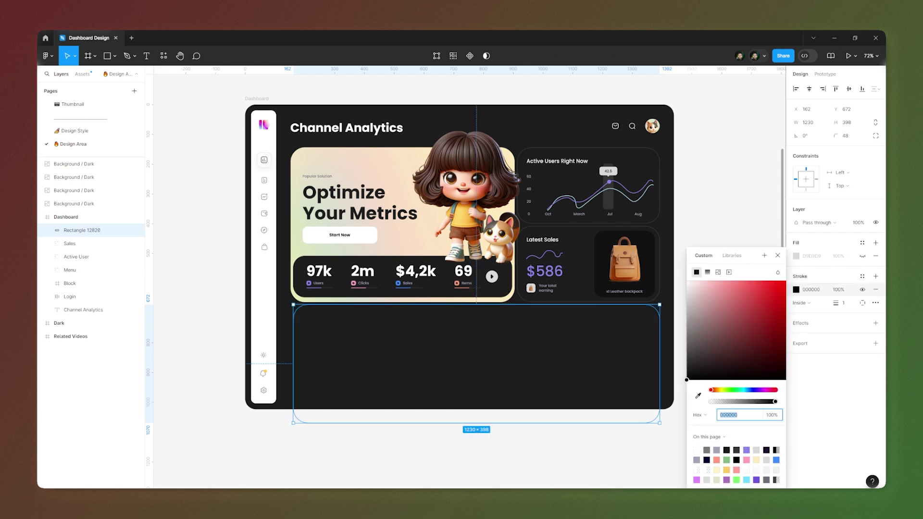
pyautogui.click(807, 290)
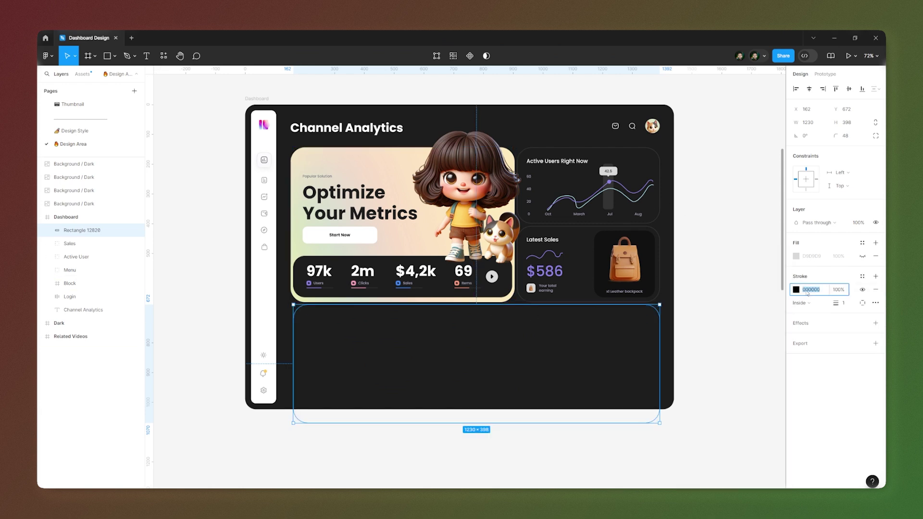
pyautogui.press('Escape')
pyautogui.press('Escape')
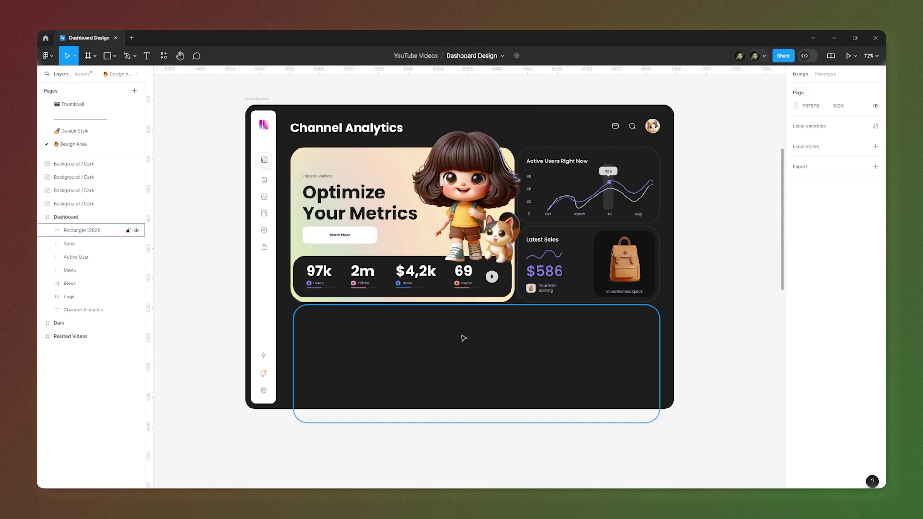
pyautogui.click(662, 375)
# Copy the Active Users Right Now heading into the outlined section and change its text to "Your top videos in this period".
pyautogui.keyDown('ctrl'); pyautogui.click(548, 162); pyautogui.keyUp('ctrl')
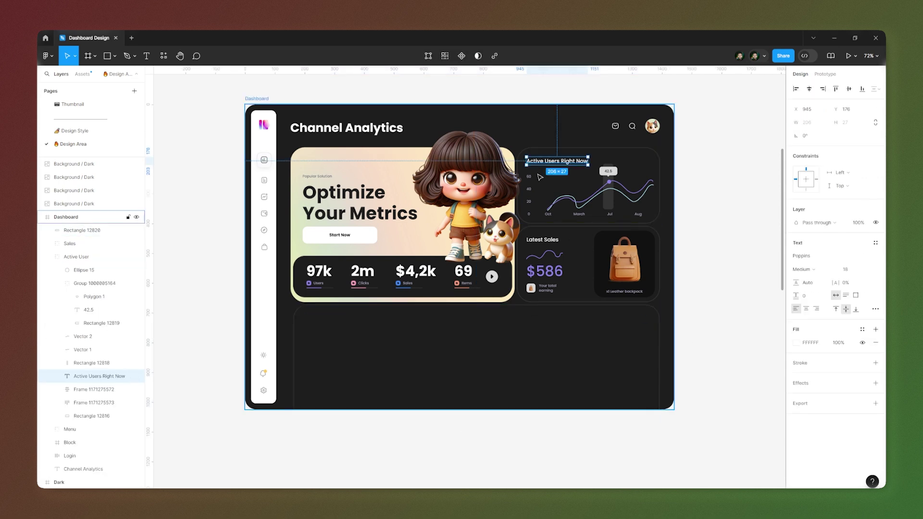
pyautogui.click(300, 357)
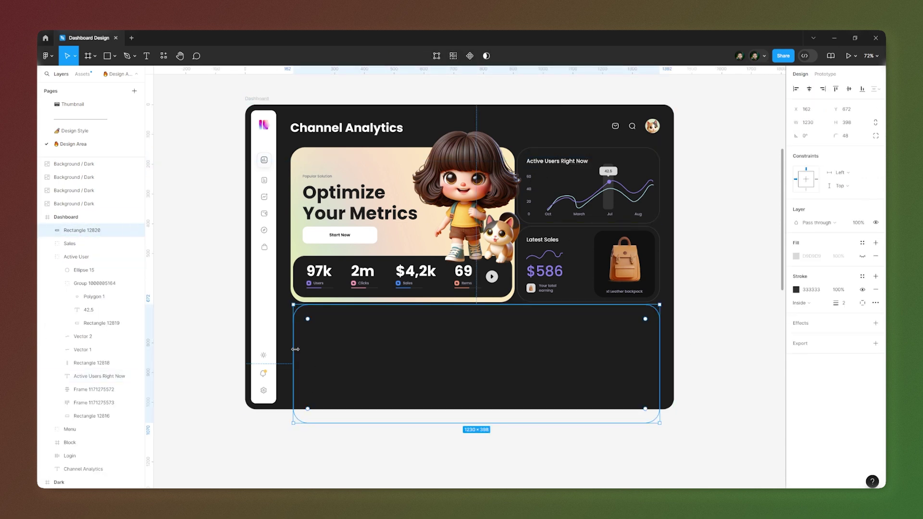
pyautogui.scroll(6, 300, 353)
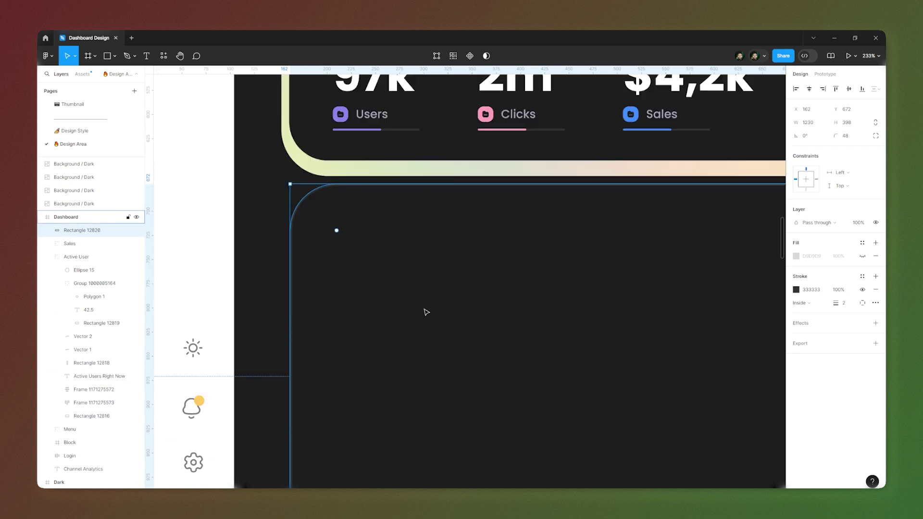
pyautogui.hotkey('ctrl', 'v')
pyautogui.moveTo(419, 287); pyautogui.dragTo(416, 269)
pyautogui.doubleClick(416, 268)
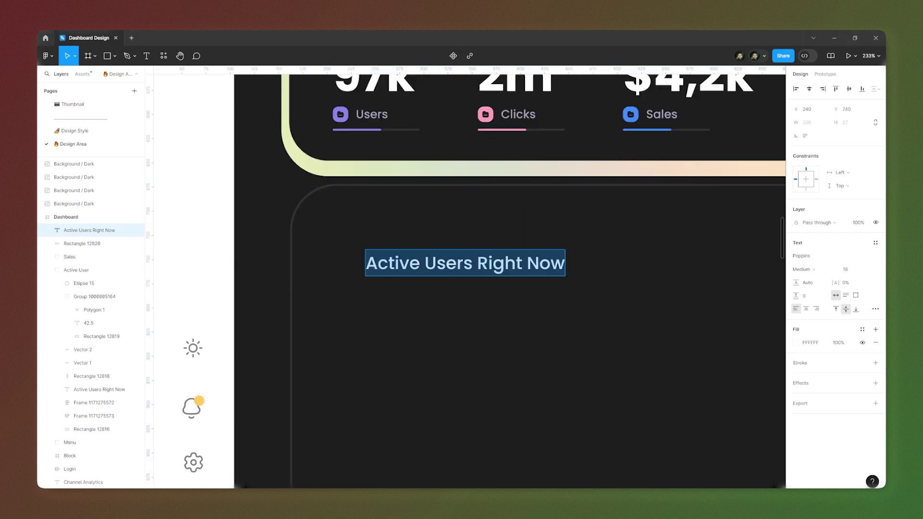
pyautogui.write('Your top videos in this period')
pyautogui.press('Escape')
# Move the new section heading to X 194, Y 703 near the rectangle's upper-left corner, with a line height of 24.
pyautogui.hotkey('shift', 'Left')
pyautogui.hotkey('shift', 'Left')
pyautogui.hotkey('shift', 'Left')
pyautogui.hotkey('shift', 'Left')
pyautogui.hotkey('shift', 'Up')
pyautogui.hotkey('shift', 'Up')
pyautogui.hotkey('shift', 'Up')
pyautogui.hotkey('shift', 'Up')
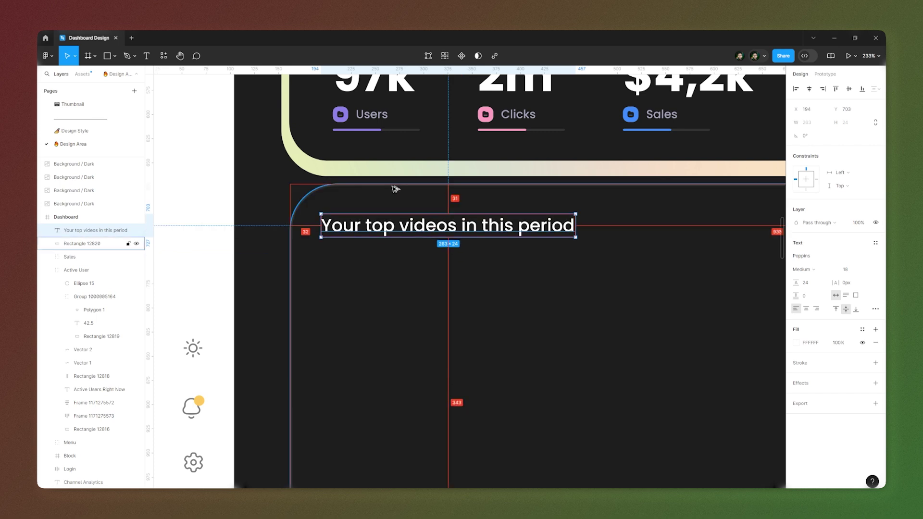
# Duplicate the section heading directly below itself and change the copy's text to "Video".
pyautogui.moveTo(369, 228); pyautogui.dragTo(369, 287)
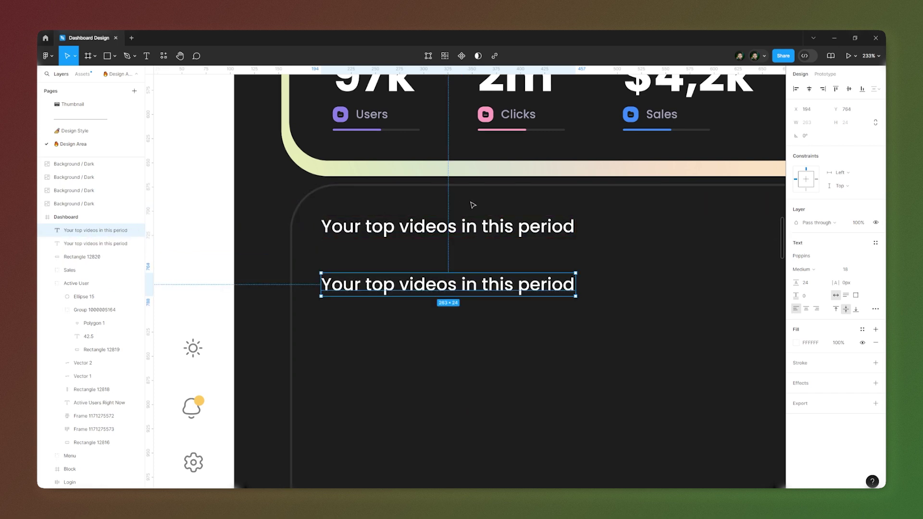
pyautogui.click(475, 223)
pyautogui.click(398, 289)
pyautogui.press('Return')
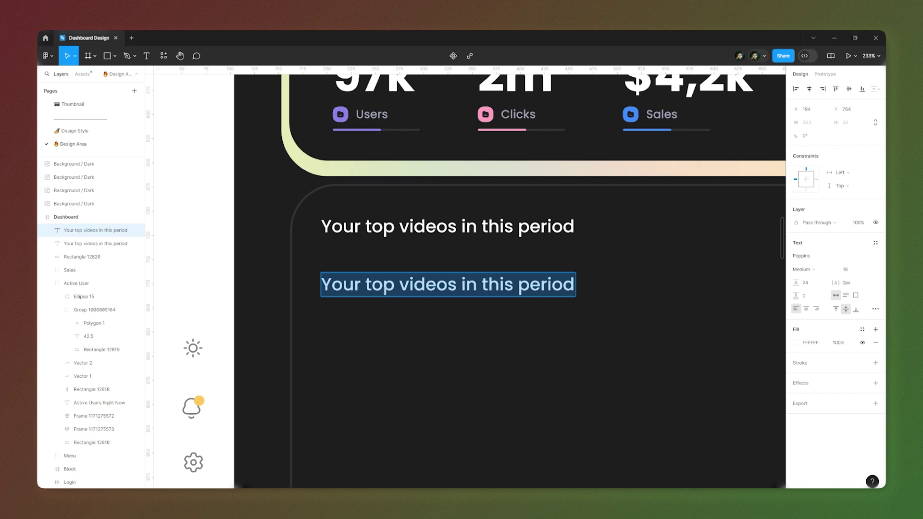
pyautogui.write('Video')
pyautogui.press('Escape')
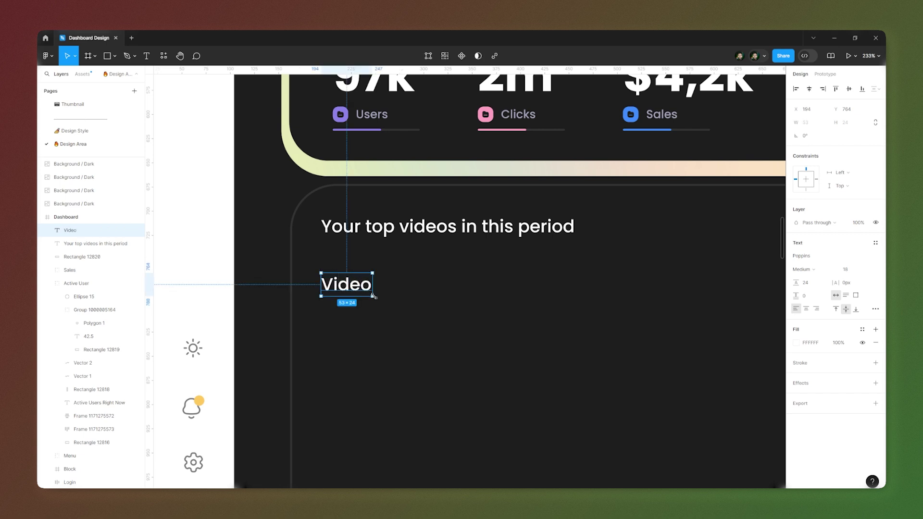
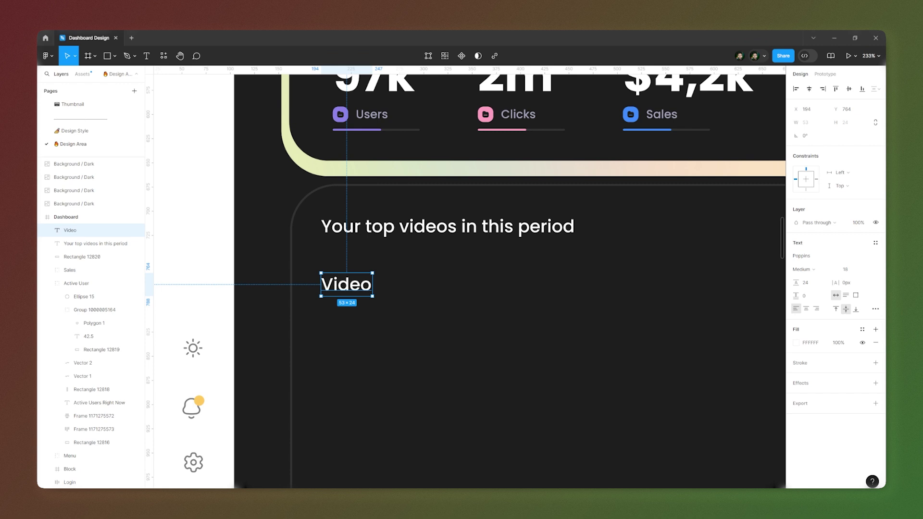
# Set the Video label's font size to 16, color it A2A3B8, and move it up to Y 756.
pyautogui.click(854, 270)
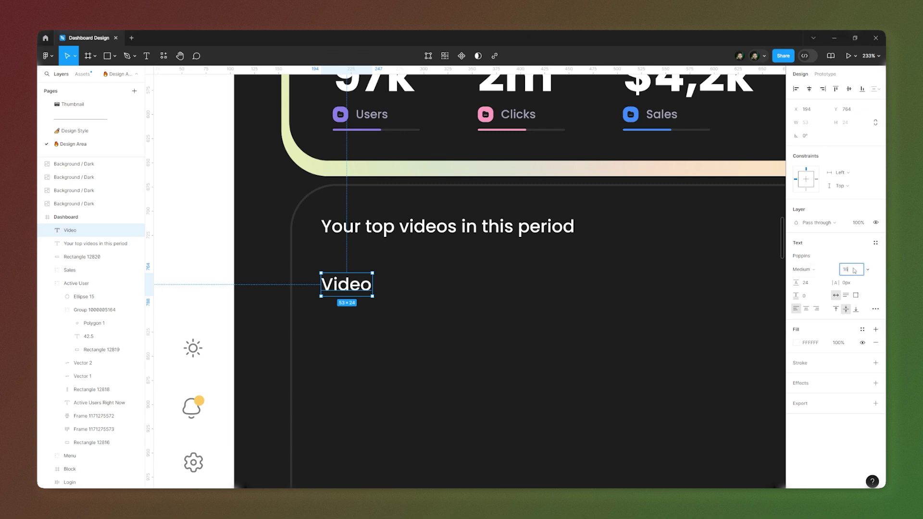
pyautogui.write('16')
pyautogui.press('Return')
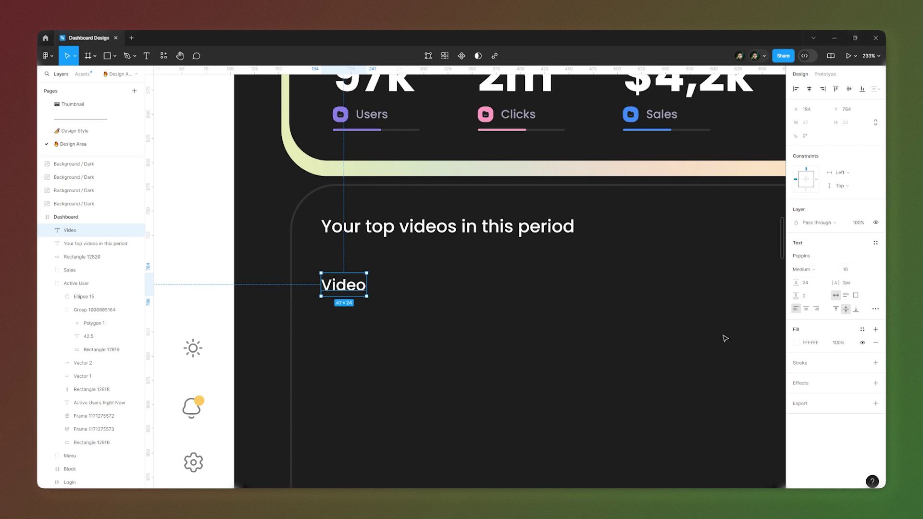
pyautogui.click(795, 342)
pyautogui.moveTo(702, 295); pyautogui.dragTo(666, 337)
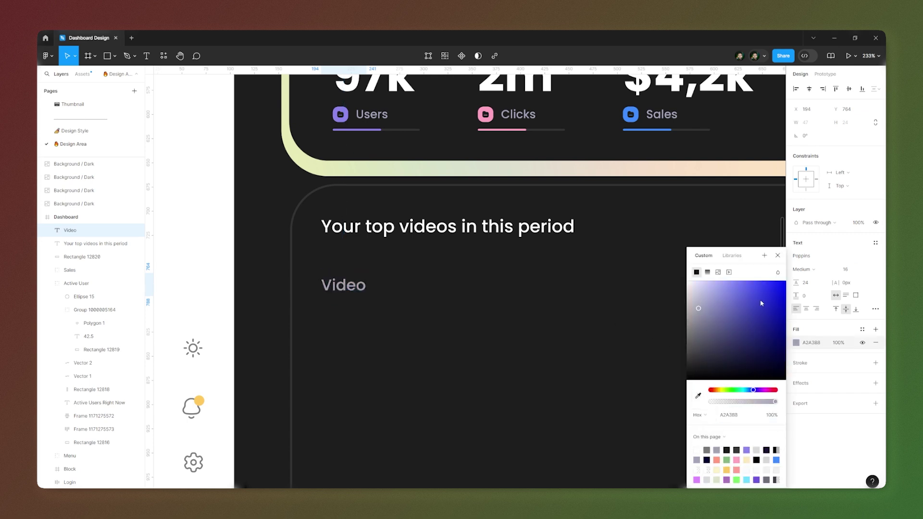
pyautogui.click(777, 255)
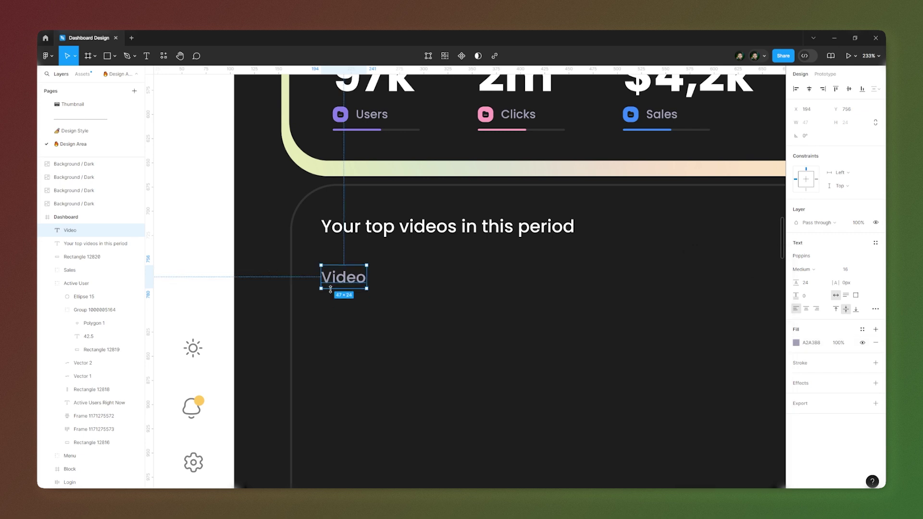
# Draw a thin divider rectangle about 1158 by 1 below the Video label, spanning most of the section's width.
pyautogui.scroll(-5, 277, 286)
pyautogui.scroll(-4, 253, 342)
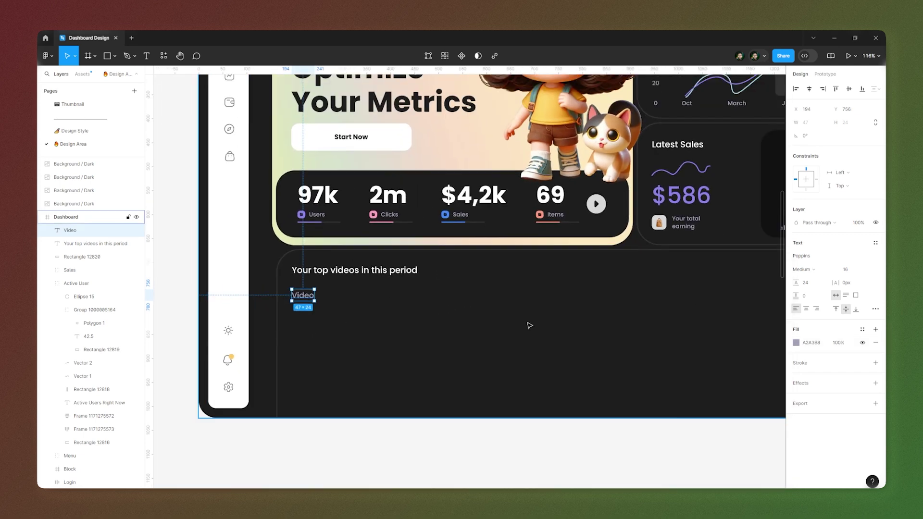
pyautogui.click(110, 58)
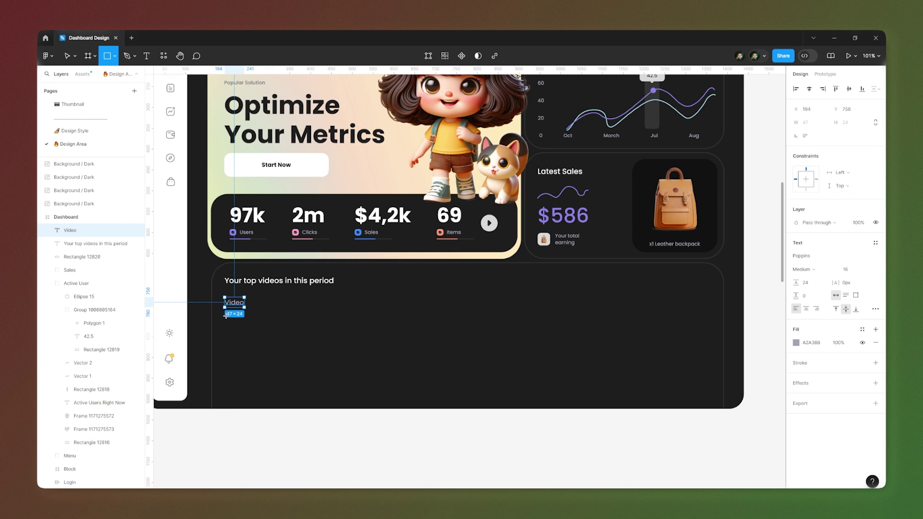
pyautogui.moveTo(226, 315); pyautogui.dragTo(708, 315)
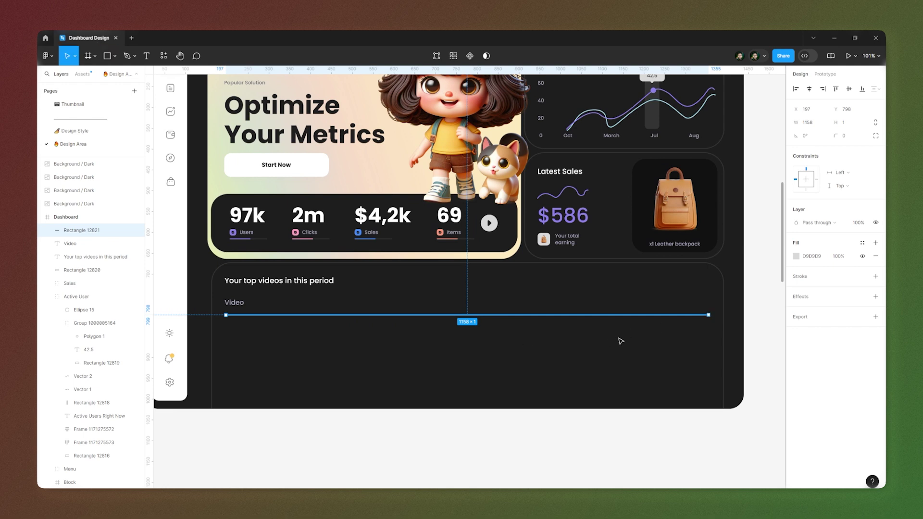
# Fill the divider with the page's gray color A2A3B8.
pyautogui.click(796, 256)
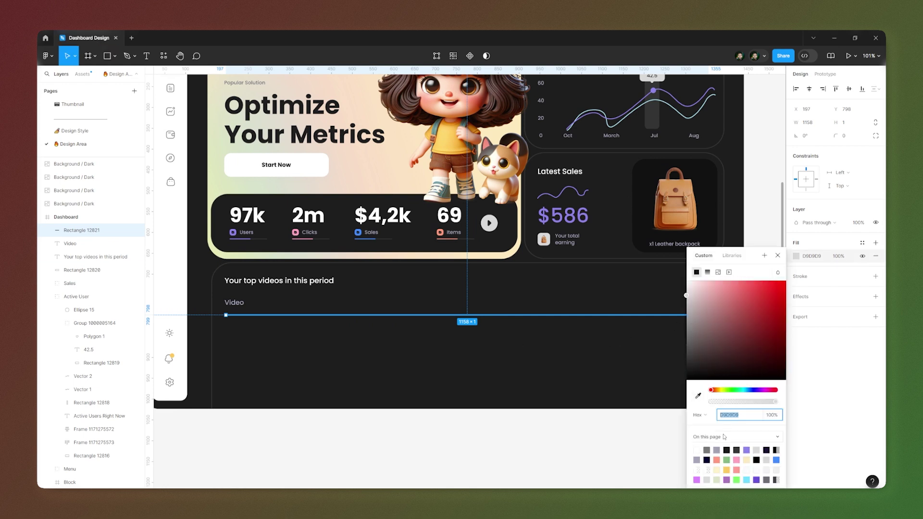
pyautogui.click(718, 450)
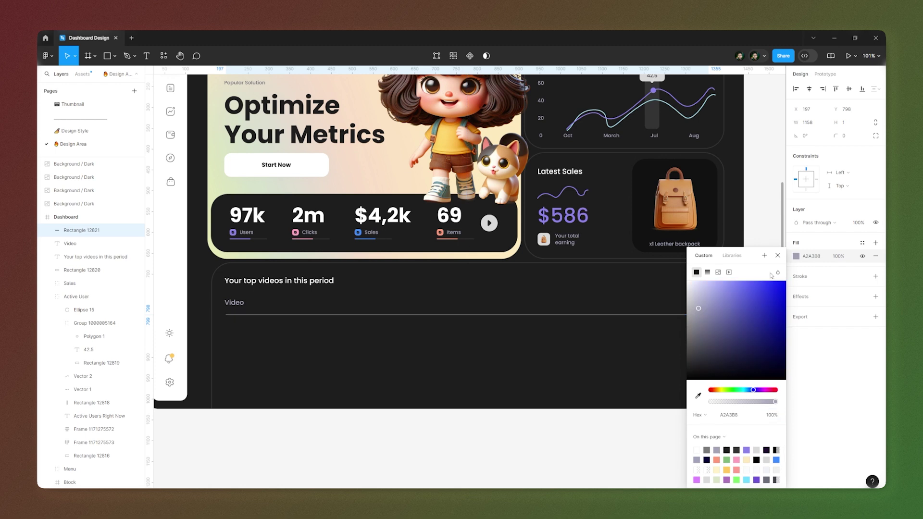
pyautogui.click(777, 255)
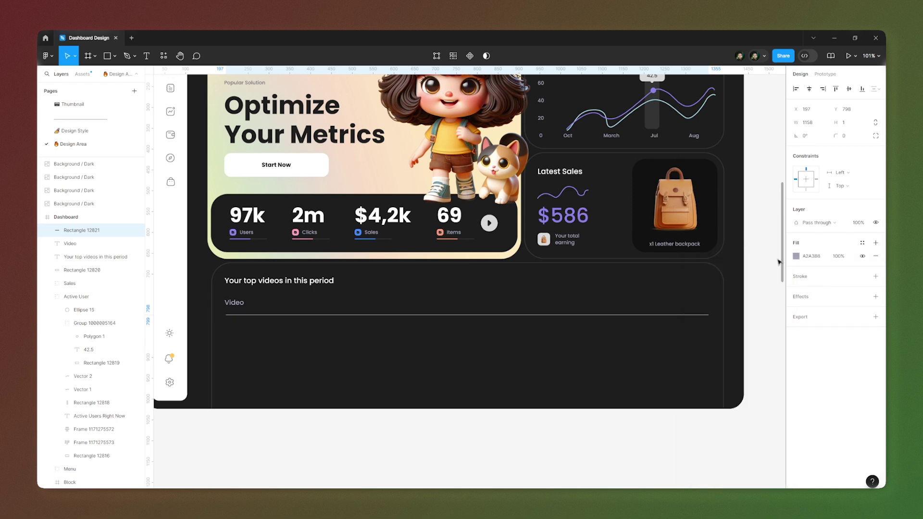
# Widen the divider to 1176 starting at X 189 and fill it with 333333 at 100% opacity.
pyautogui.keyDown('shift'); pyautogui.click(719, 288); pyautogui.keyUp('shift')
pyautogui.click(763, 229)
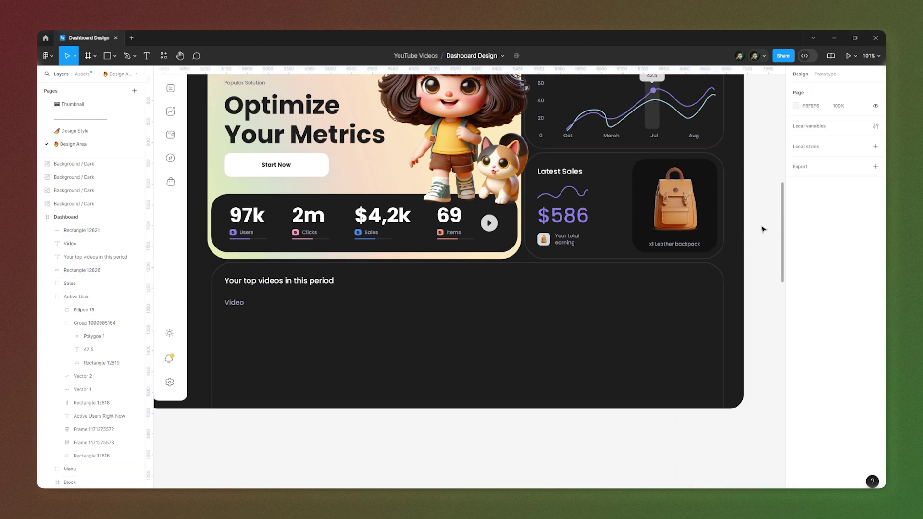
pyautogui.scroll(6, 204, 324)
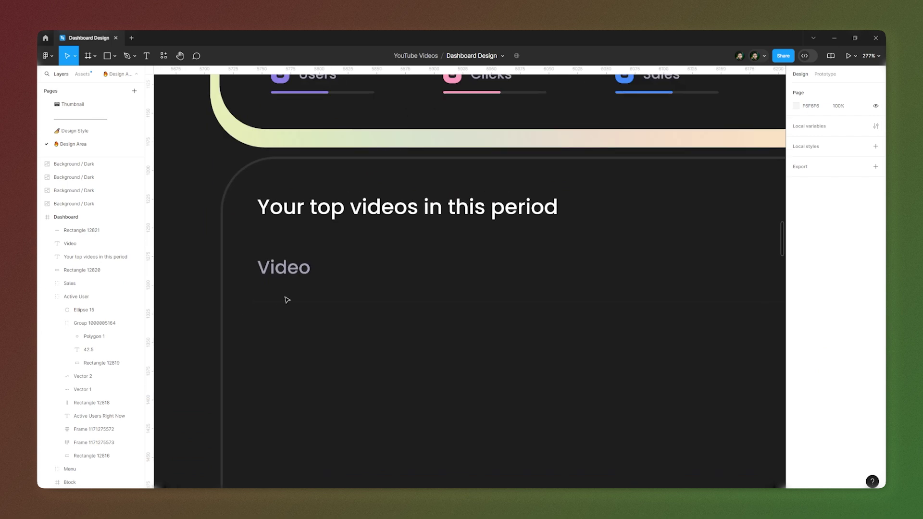
pyautogui.click(251, 301)
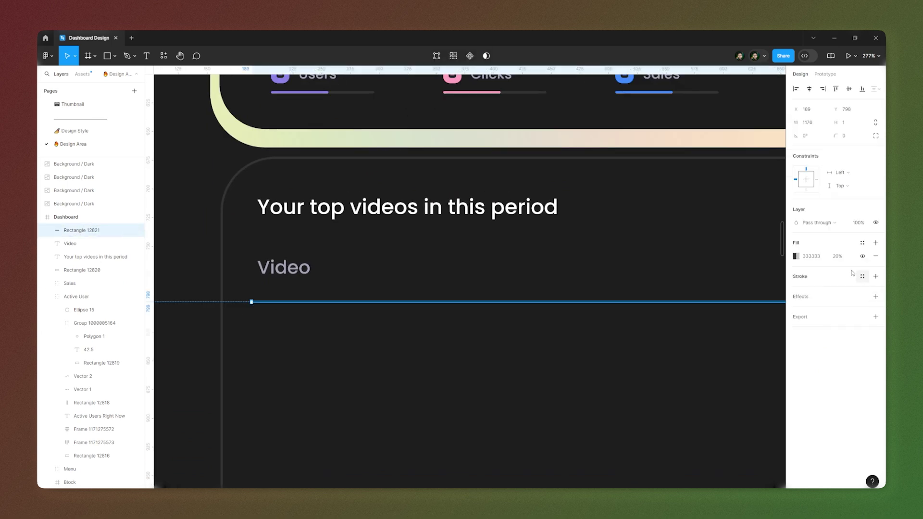
pyautogui.click(837, 257)
pyautogui.press('Return')
pyautogui.scroll(-5, 469, 412)
pyautogui.click(465, 446)
pyautogui.scroll(-5, 465, 445)
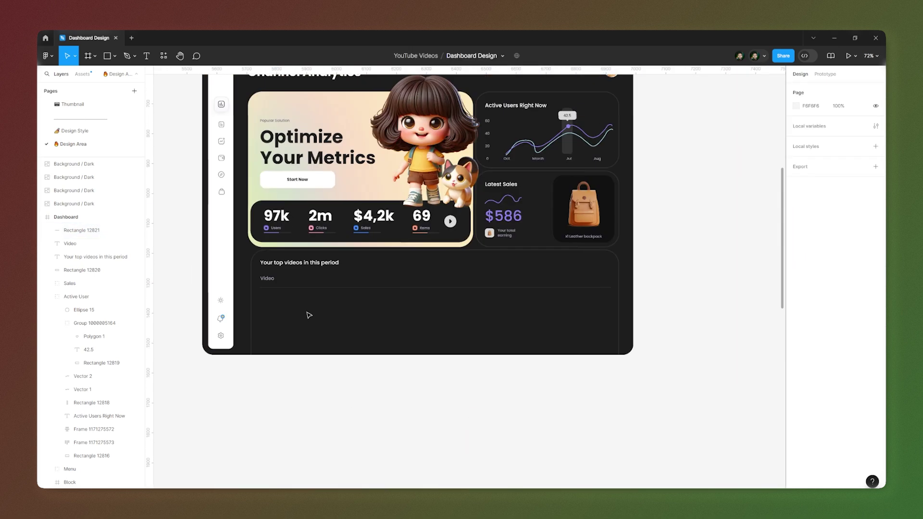
# Set the vertical spacing between the Video label and the divider to 24, aligning the divider's left end with the label.
pyautogui.scroll(5, 175, 271)
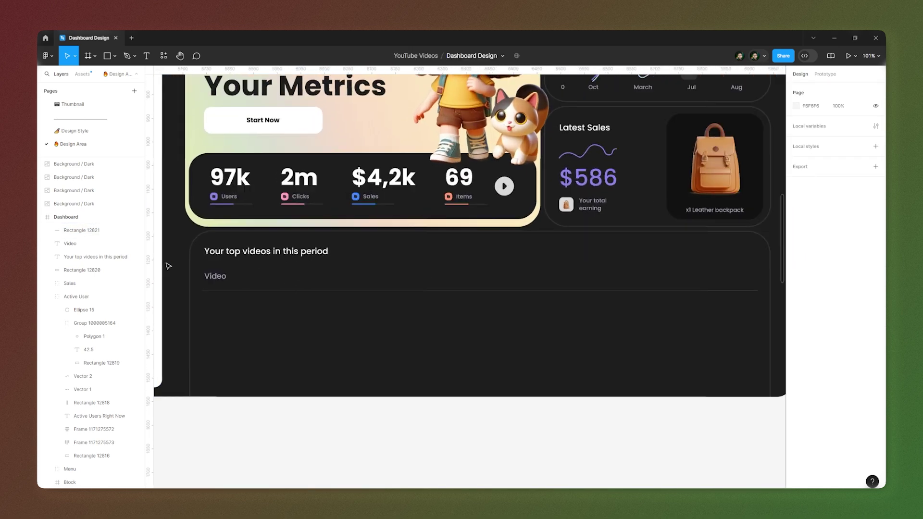
pyautogui.click(274, 312)
pyautogui.press('alt')
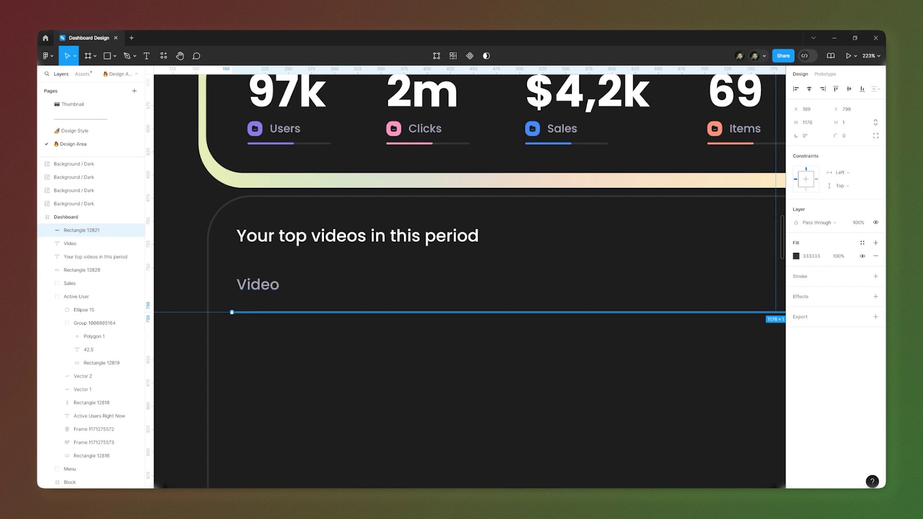
pyautogui.keyDown('shift'); pyautogui.click(263, 291); pyautogui.keyUp('shift')
pyautogui.click(812, 154)
pyautogui.write('24')
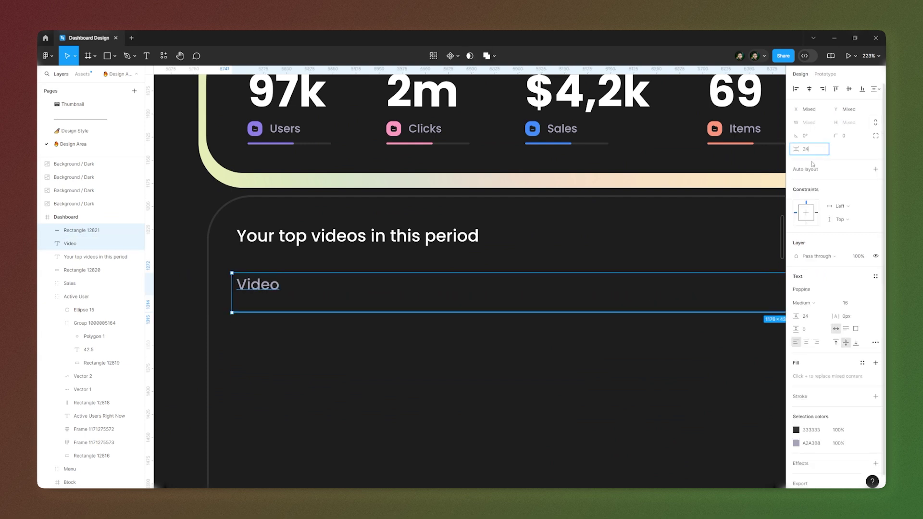
pyautogui.write('0')
pyautogui.press('Return')
pyautogui.scroll(-5, 274, 219)
pyautogui.click(406, 436)
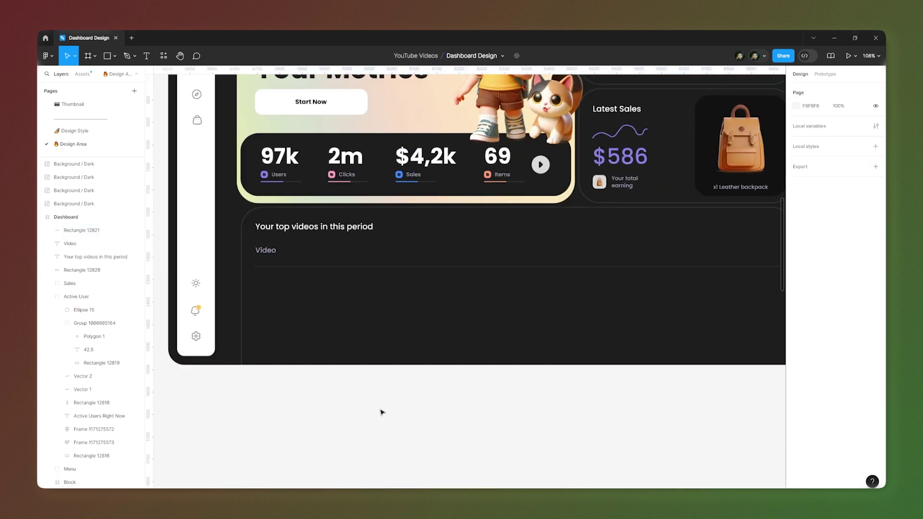
# Duplicate the Video label along the header row to X 795 and change the copy's text to "Views".
pyautogui.scroll(-2, 240, 231)
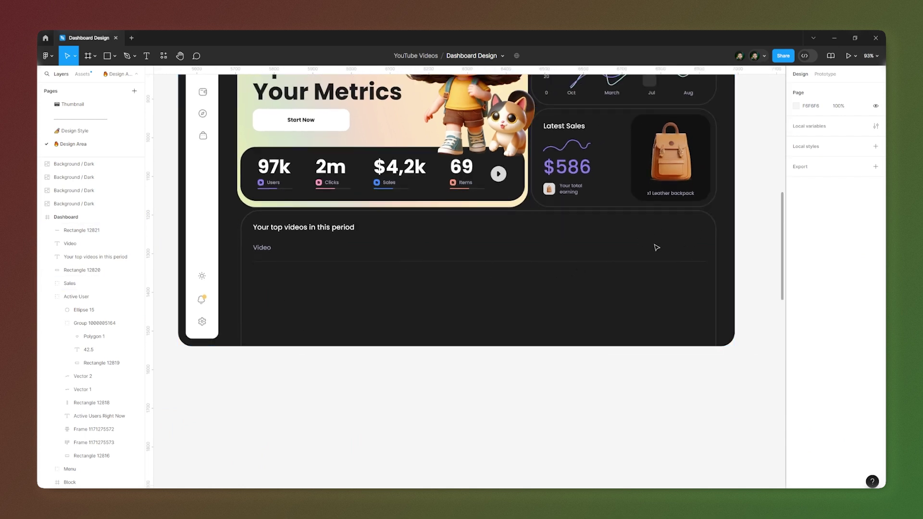
pyautogui.click(257, 248)
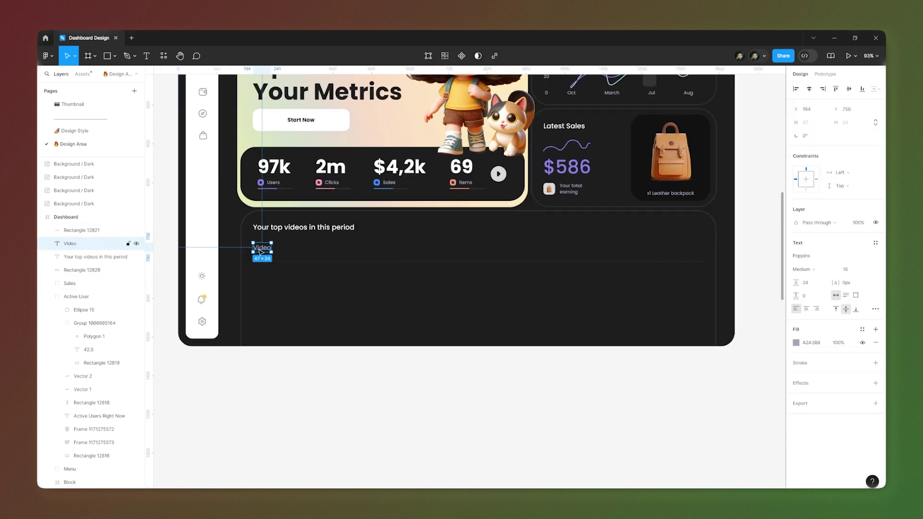
pyautogui.moveTo(257, 246); pyautogui.dragTo(496, 252)
pyautogui.doubleClick(494, 249)
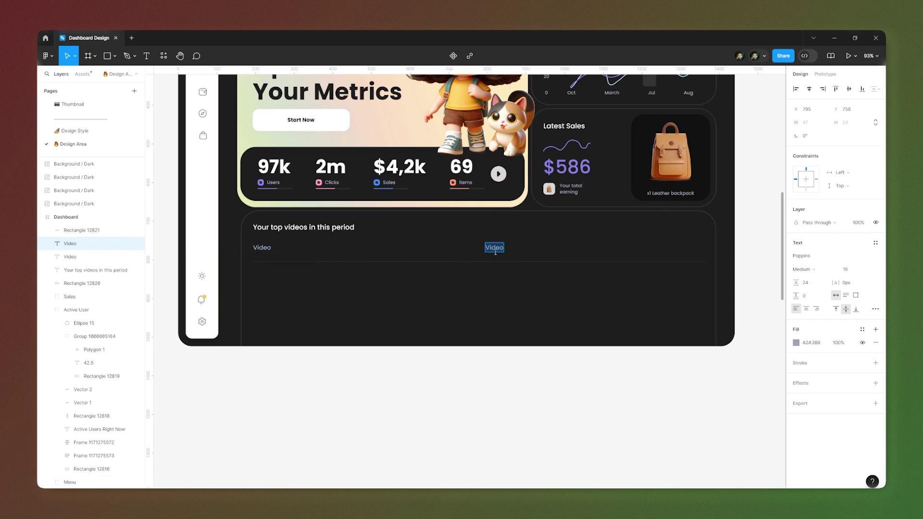
pyautogui.write('Views')
pyautogui.press('Escape')
# Duplicate the Views label along the header row to X 971 and change the copy's text to "Average view duration".
pyautogui.moveTo(495, 251); pyautogui.dragTo(561, 247)
pyautogui.doubleClick(561, 249)
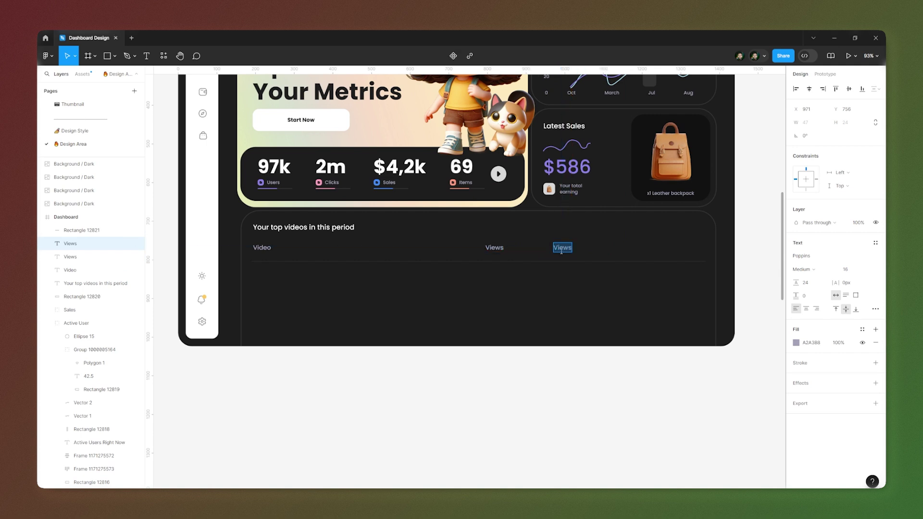
pyautogui.write('A')
# Combine the Views and Average view duration labels in a horizontal auto layout with a spacing of 140.
pyautogui.keyDown('shift'); pyautogui.click(500, 250); pyautogui.keyUp('shift')
pyautogui.hotkey('shift', 'a')
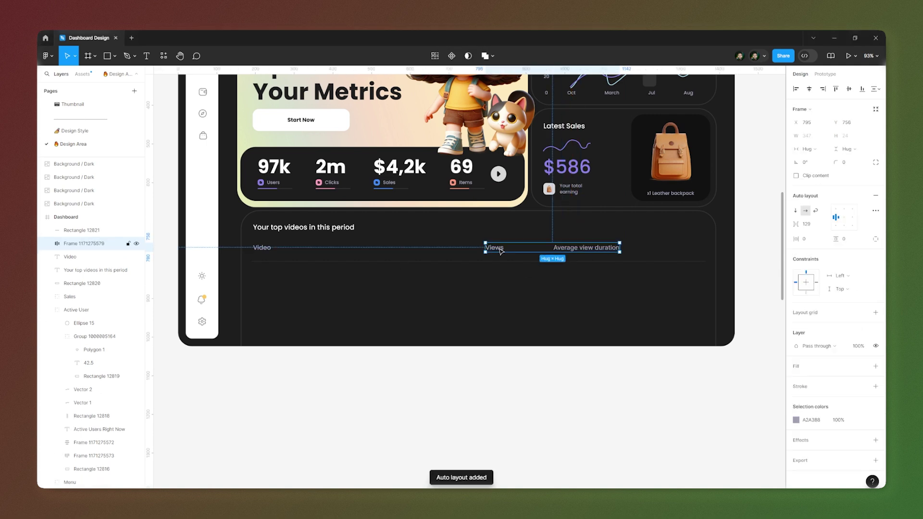
pyautogui.click(814, 225)
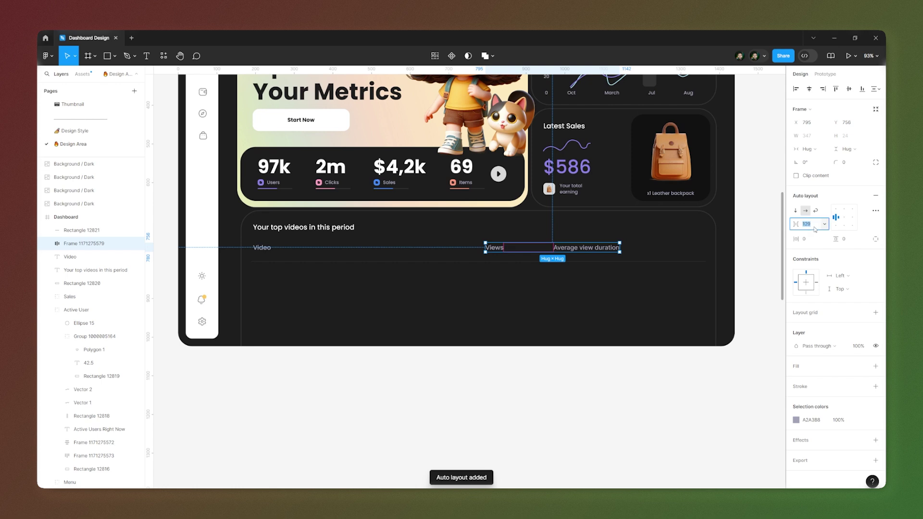
pyautogui.write('140')
pyautogui.press('Return')
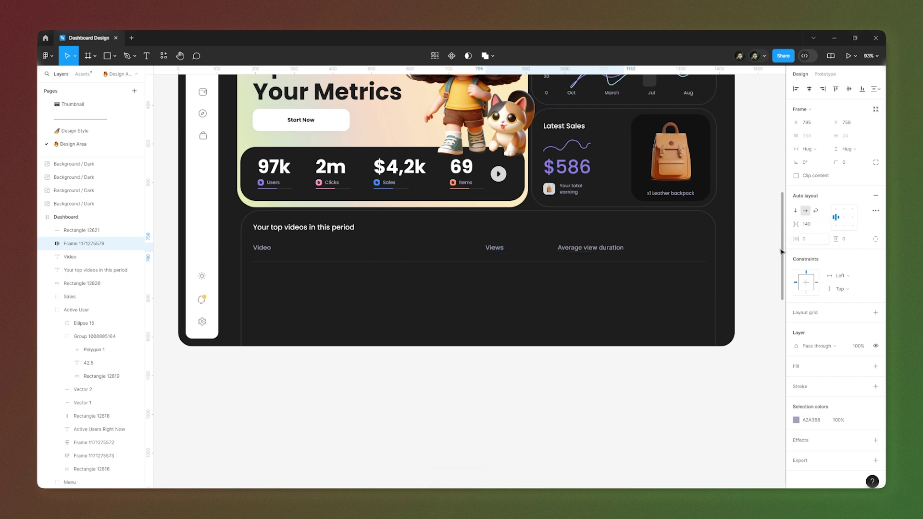
# Move the Views and Average view duration frame along the header row to X 753, level with the Video label.
pyautogui.moveTo(564, 248); pyautogui.dragTo(553, 249)
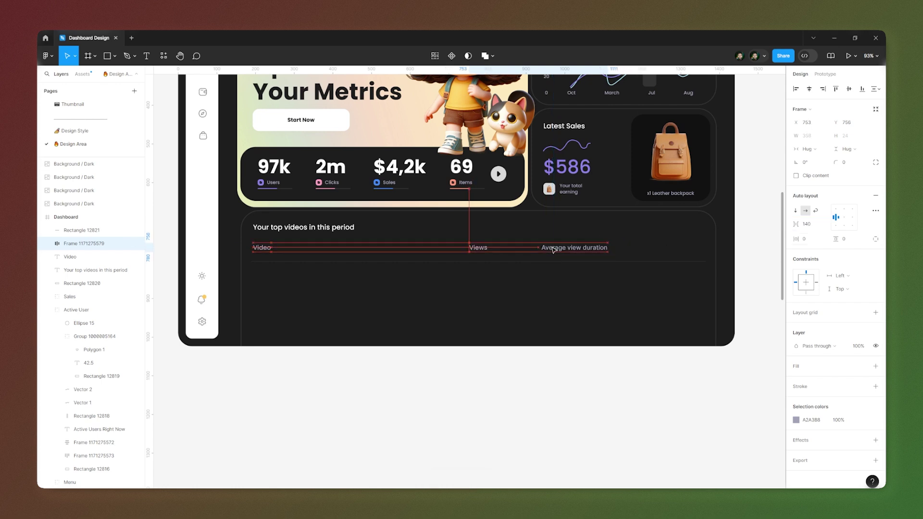
pyautogui.keyDown('shift'); pyautogui.click(262, 247); pyautogui.keyUp('shift')
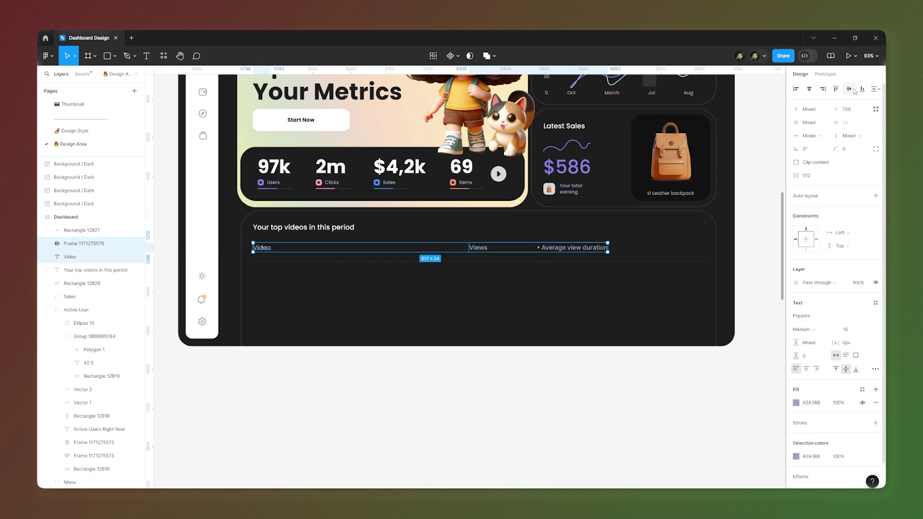
pyautogui.click(572, 388)
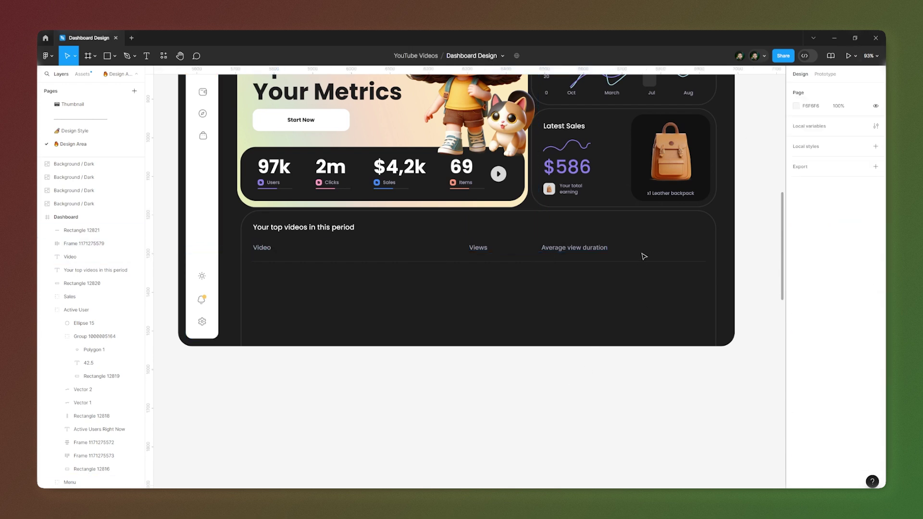
# Draw a rectangle of about 209 × 62 above the divider's right end and set its corner radius to 16.
pyautogui.keyDown('ctrl'); pyautogui.scroll(5, 761, 228); pyautogui.keyUp('ctrl')
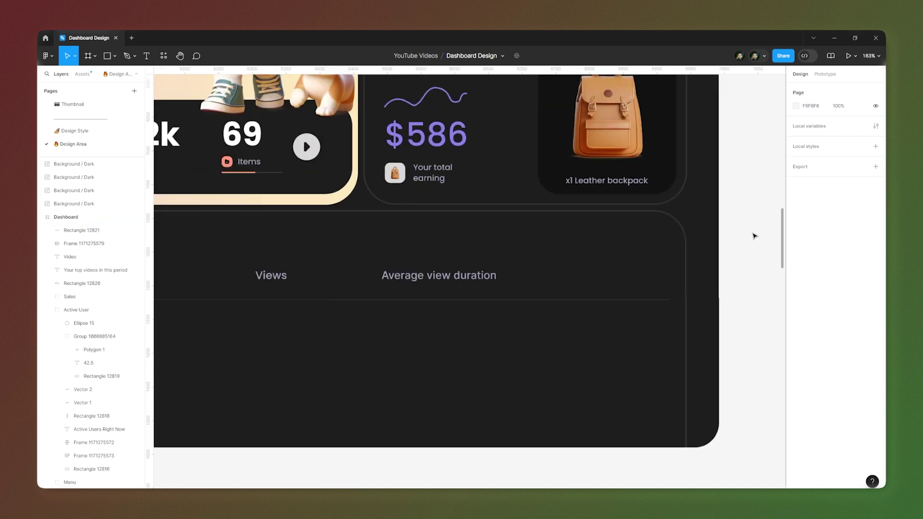
pyautogui.click(105, 60)
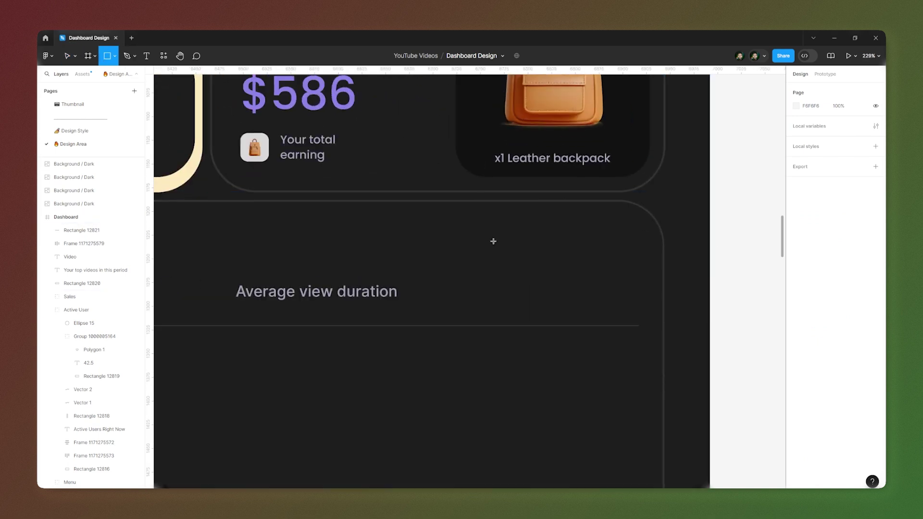
pyautogui.moveTo(441, 228); pyautogui.dragTo(639, 288)
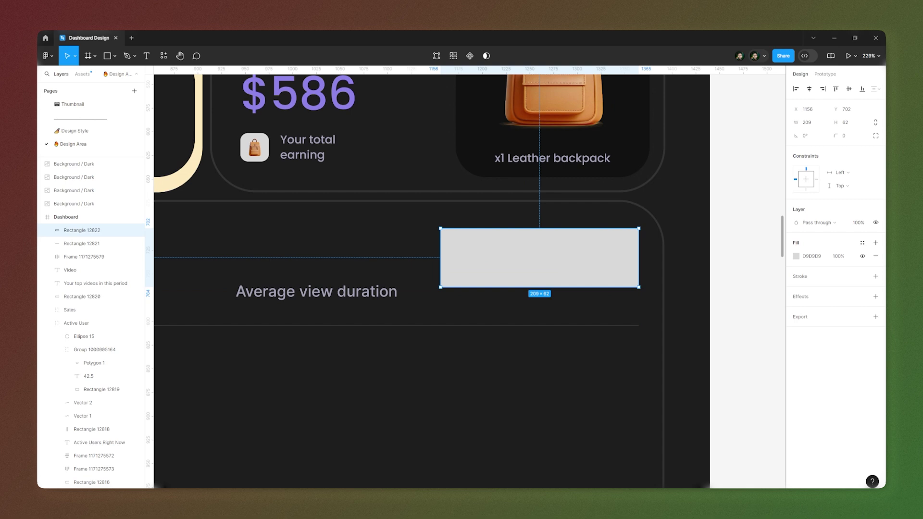
pyautogui.click(855, 140)
pyautogui.write('16')
pyautogui.press('Return')
# Fill the rounded rectangle with 333333 at 30% opacity.
pyautogui.click(813, 257)
pyautogui.write('3')
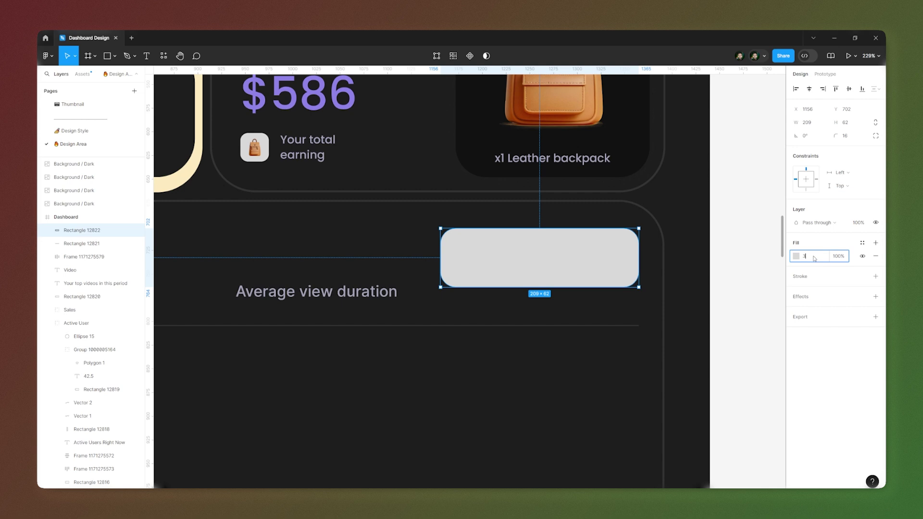
pyautogui.write('3333333')
pyautogui.press('Return')
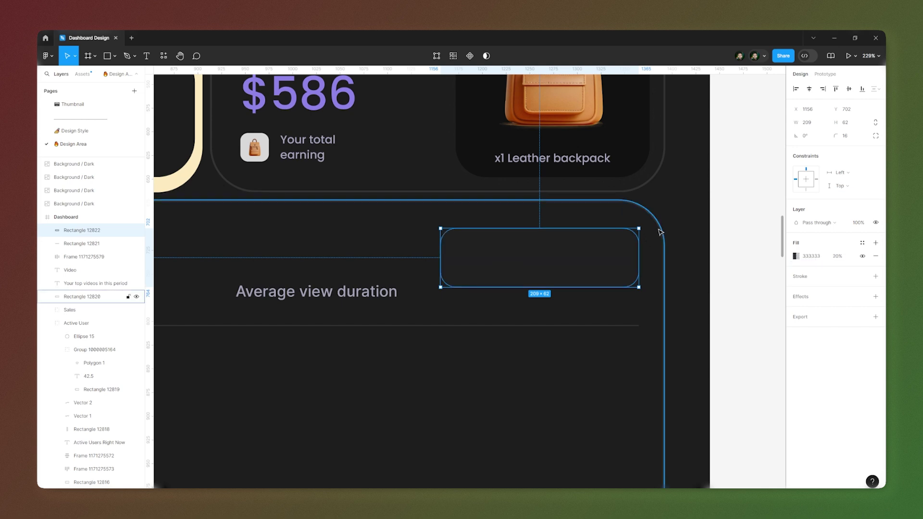
# Add a "Popularity" label in Inter Semi Bold 14, colored A2A3B8, inside the rounded rectangle at X 1171, Y 723.
pyautogui.keyDown('ctrl'); pyautogui.scroll(5, 604, 263); pyautogui.keyUp('ctrl')
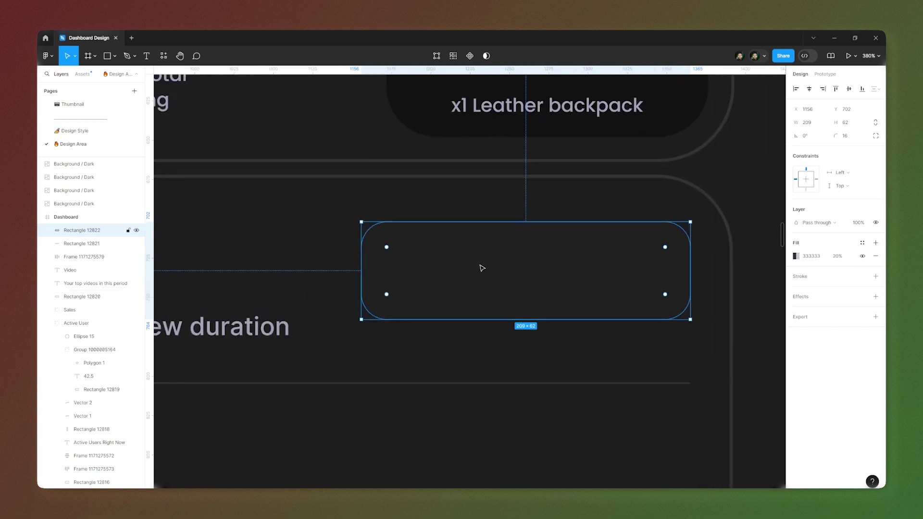
pyautogui.press('t')
pyautogui.click(431, 264)
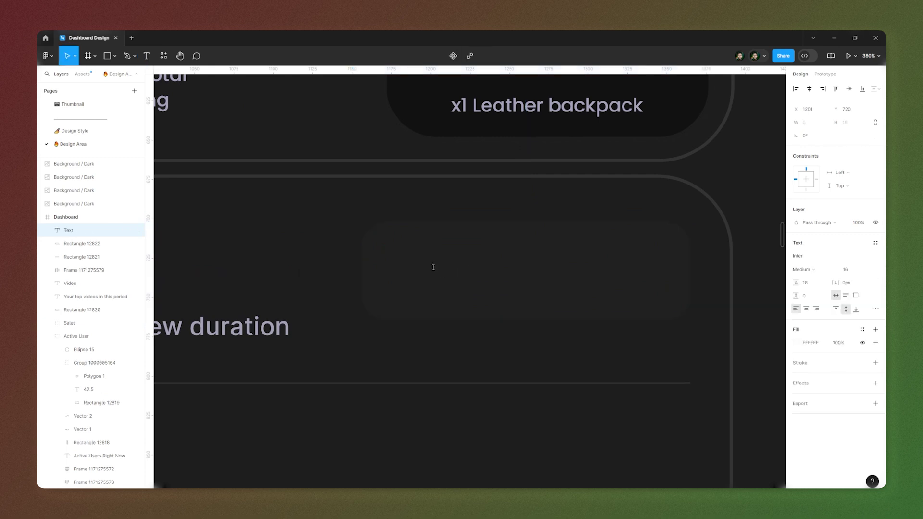
pyautogui.write('Popularity')
pyautogui.press('Escape')
pyautogui.moveTo(433, 271); pyautogui.dragTo(427, 272)
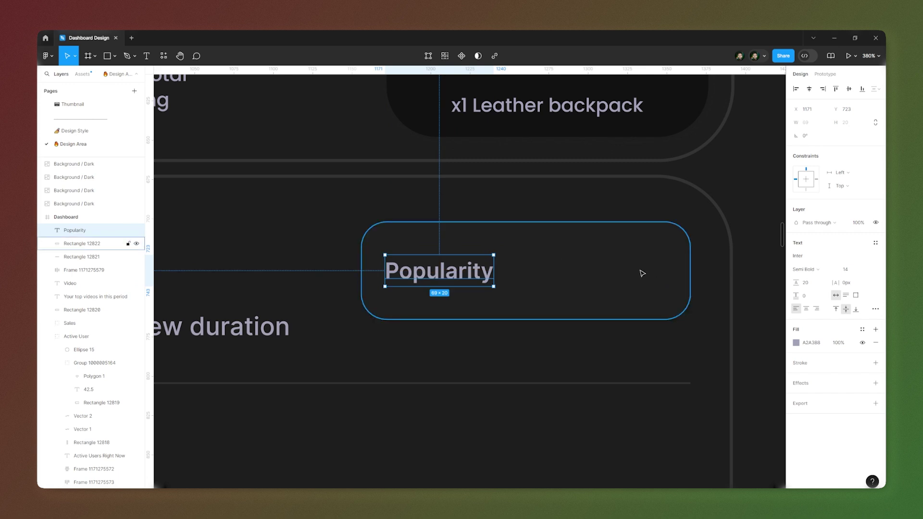
# Copy the arrow shape from the round button in the banner's statistics bar and paste it near the Popularity label.
pyautogui.scroll(-10, 535, 216)
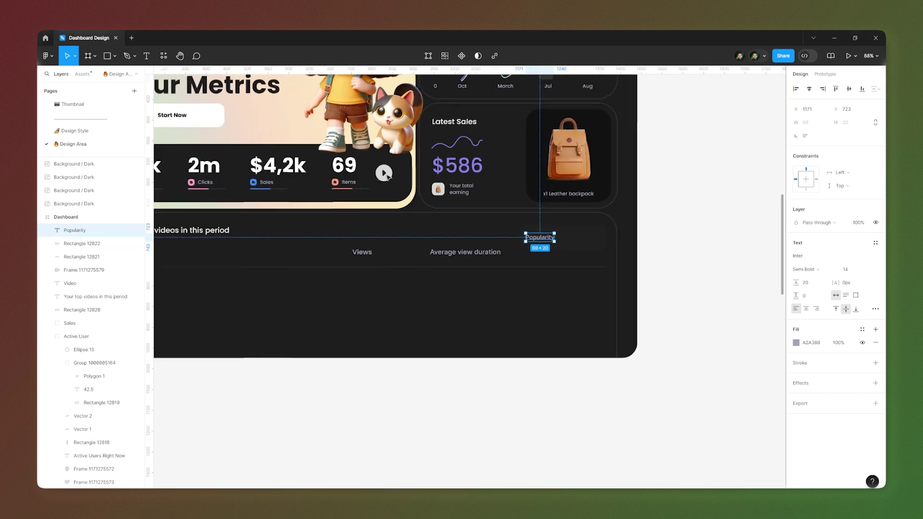
pyautogui.scroll(5, 388, 177)
pyautogui.keyDown('ctrl'); pyautogui.click(389, 176); pyautogui.keyUp('ctrl')
pyautogui.scroll(-3, 388, 176)
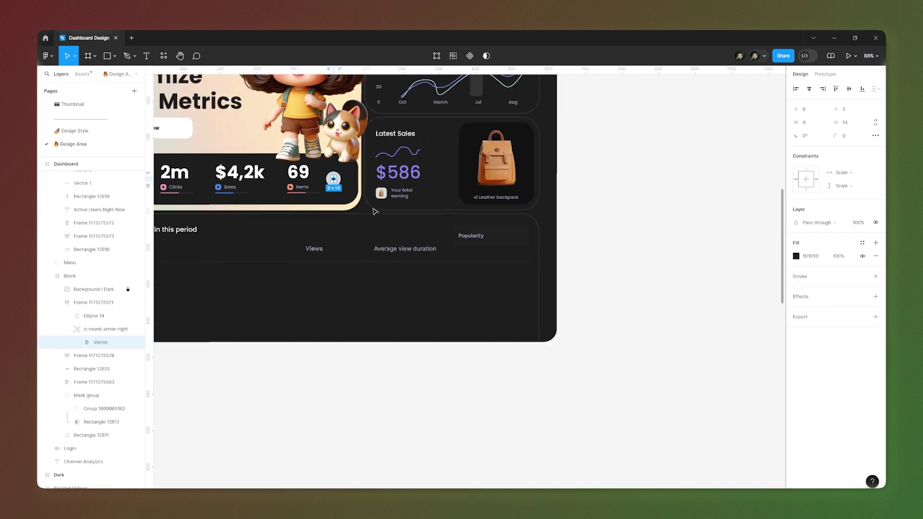
pyautogui.scroll(5, 445, 226)
pyautogui.click(561, 267)
pyautogui.hotkey('ctrl', 'v')
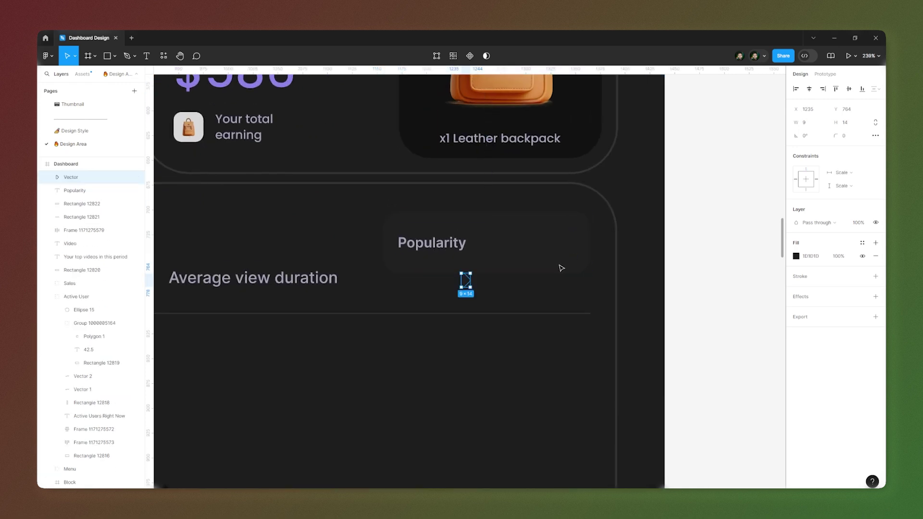
# Place the arrow pointing down at the right end of the Popularity box, rotated -90°, and fill it with the label's color A2A3B8.
pyautogui.scroll(5, 483, 254)
pyautogui.moveTo(456, 330); pyautogui.dragTo(637, 242)
pyautogui.click(797, 256)
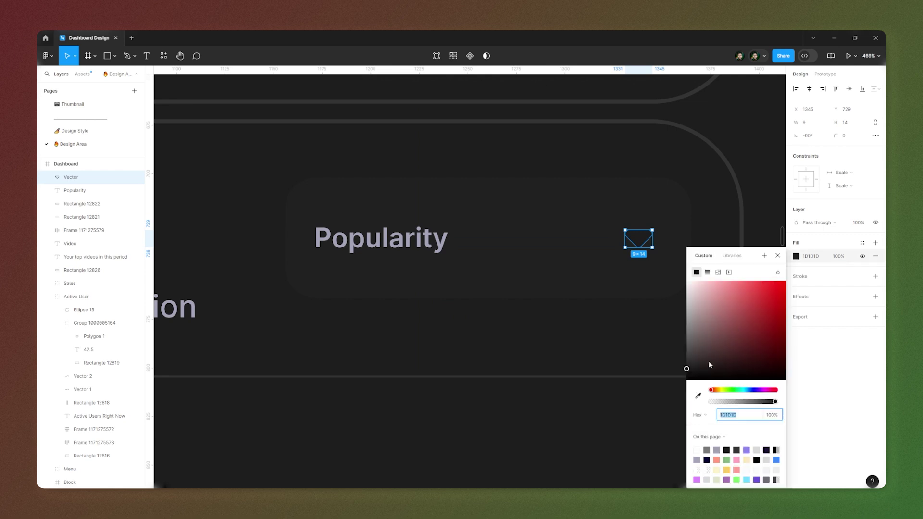
pyautogui.click(698, 395)
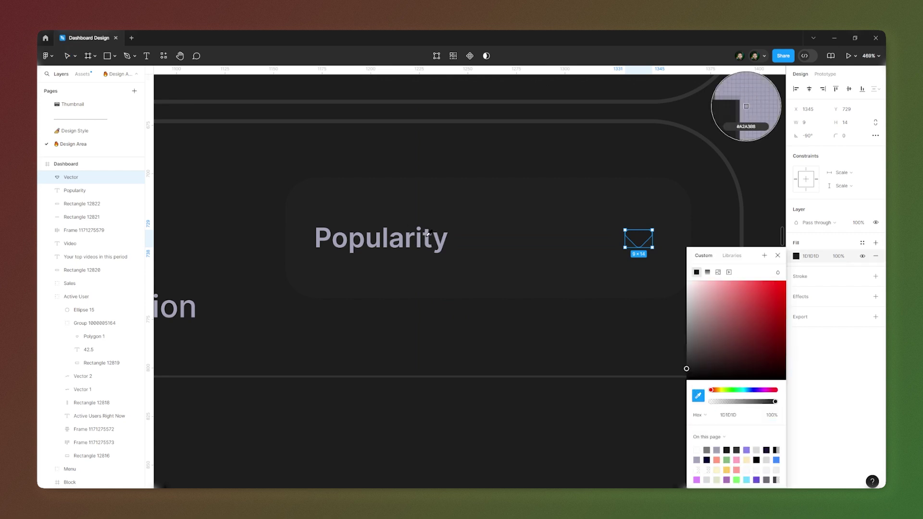
pyautogui.click(428, 236)
# Wrap the Popularity label and arrow in a horizontal auto layout, nested in an auto layout box filled with 333333 at 100%.
pyautogui.scroll(-2, 432, 224)
pyautogui.scroll(-5, 432, 224)
pyautogui.keyDown('shift'); pyautogui.click(463, 231); pyautogui.keyUp('shift')
pyautogui.hotkey('shift', 'a')
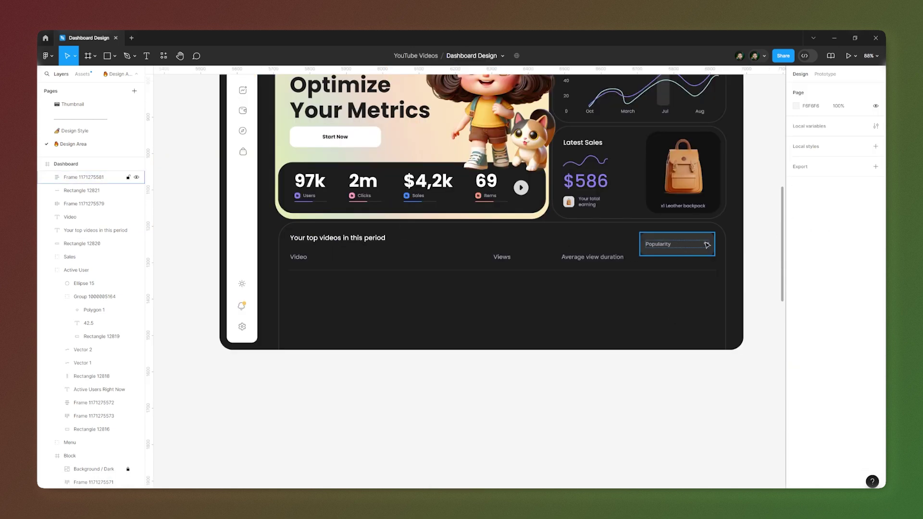
# Set the Popularity dropdown's horizontal padding to 24.
pyautogui.scroll(5, 703, 246)
pyautogui.click(620, 258)
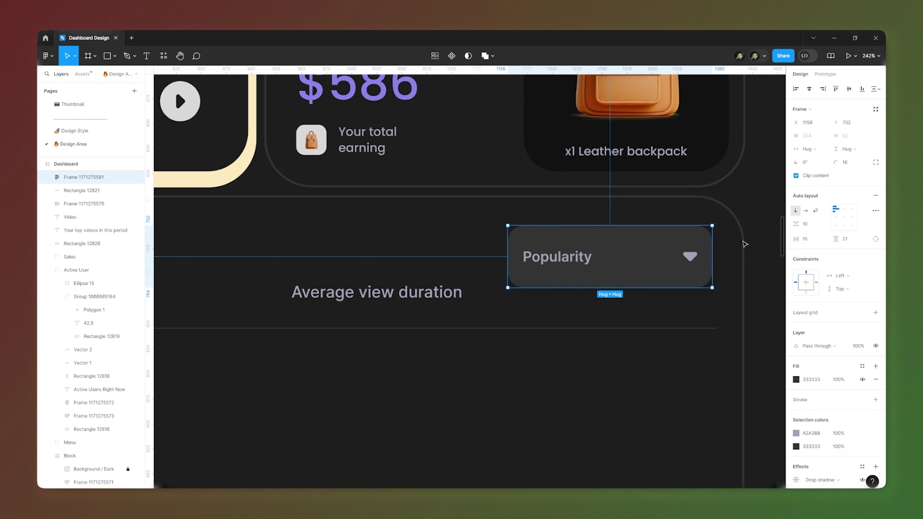
pyautogui.moveTo(796, 239); pyautogui.dragTo(801, 239)
pyautogui.click(812, 240)
pyautogui.press('Return')
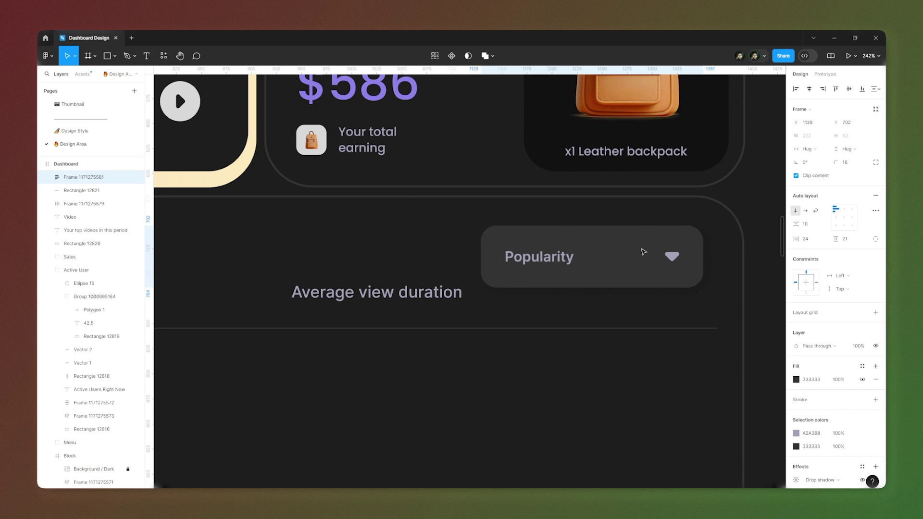
# Move the Popularity dropdown to X 1143, Y 702, aligning its right edge with the divider's right end.
pyautogui.press('alt')
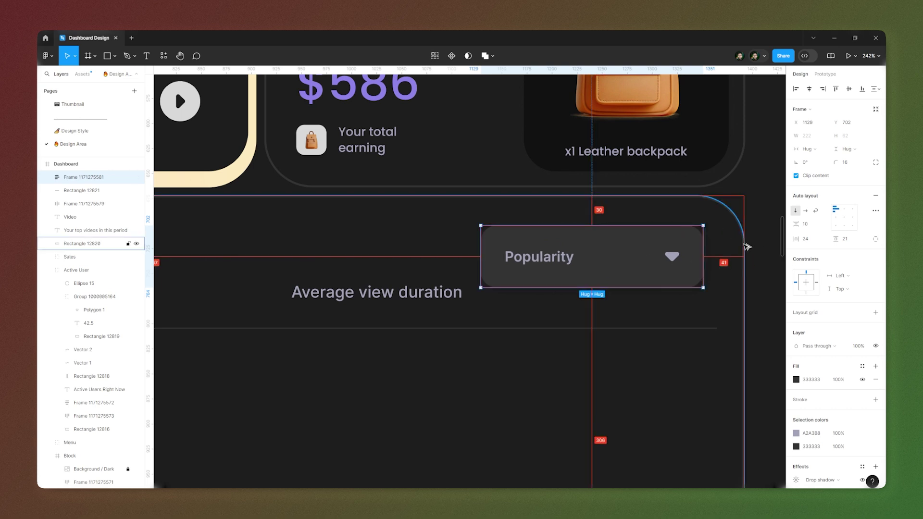
pyautogui.moveTo(643, 260); pyautogui.dragTo(657, 263)
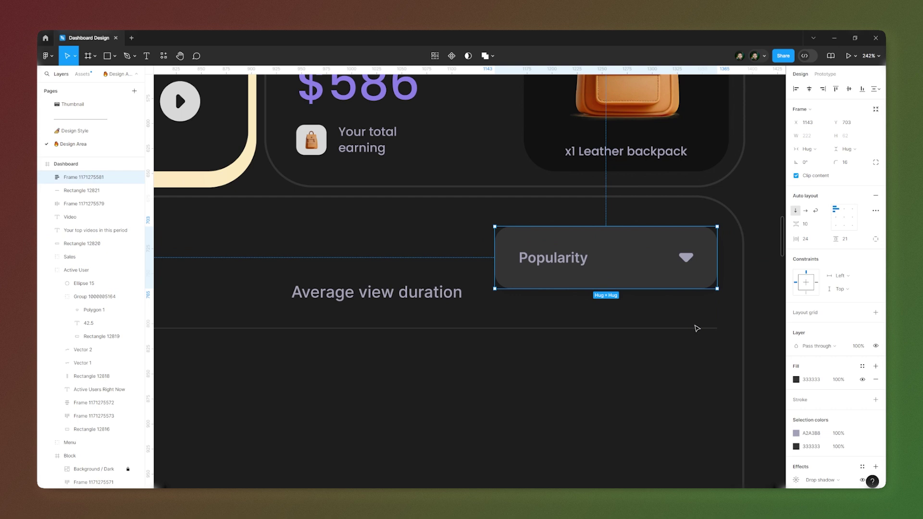
pyautogui.press('alt')
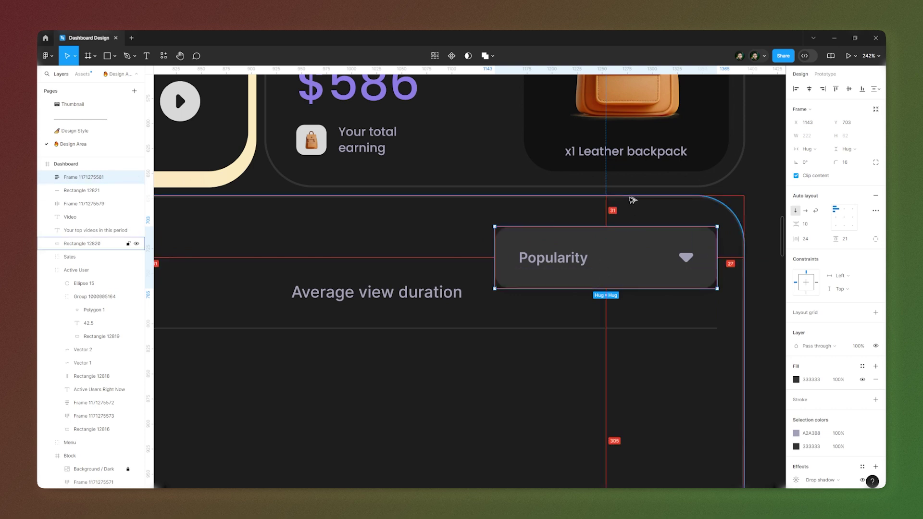
pyautogui.press('Up')
pyautogui.press('Up')
pyautogui.press('Up')
pyautogui.press('Up')
pyautogui.press('Up')
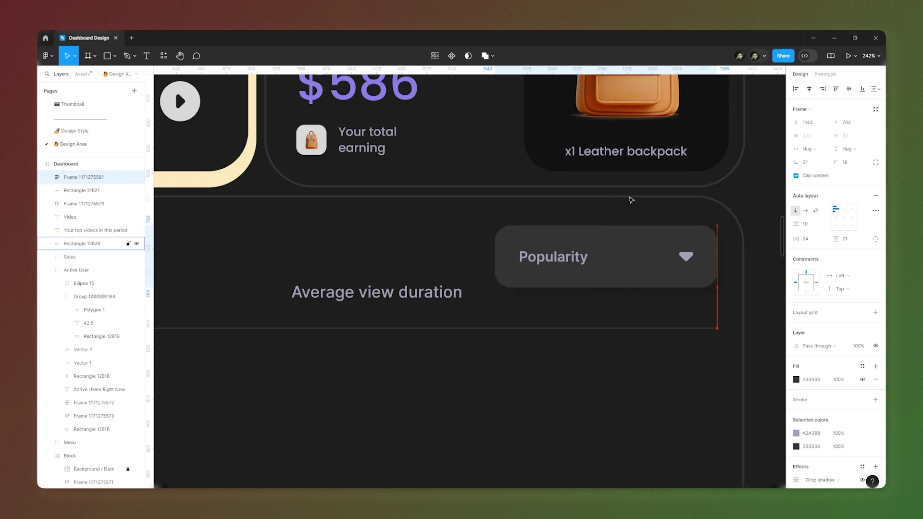
pyautogui.press('Down')
pyautogui.scroll(-10, 631, 200)
pyautogui.click(663, 198)
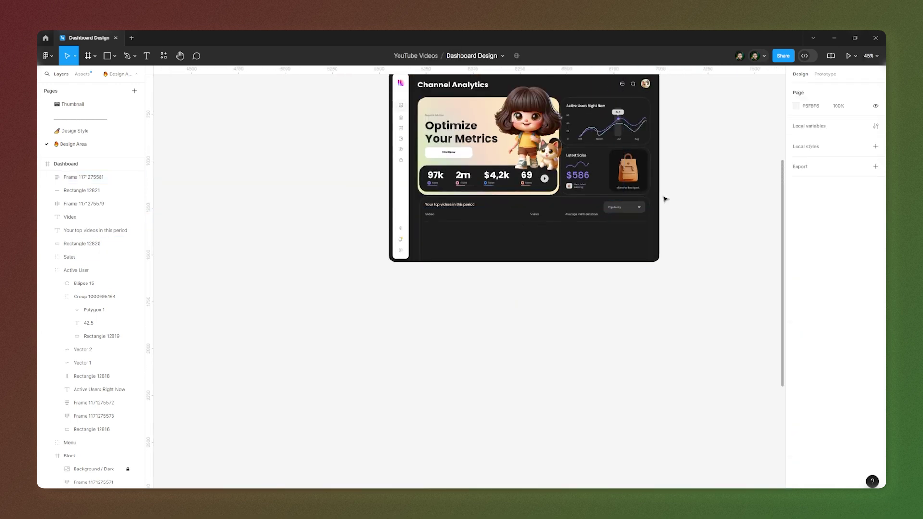
# Set the spacing between the Popularity label and its arrow to 78.
pyautogui.scroll(5, 635, 243)
pyautogui.scroll(5, 635, 243)
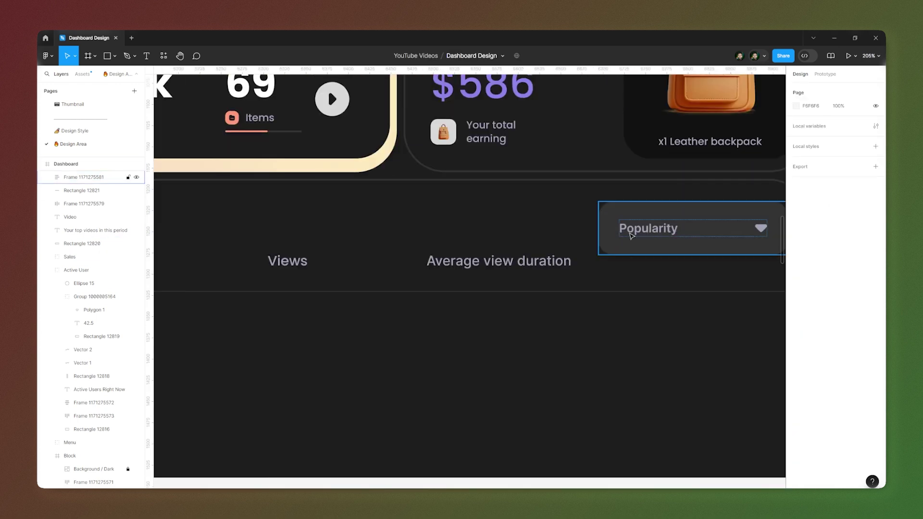
pyautogui.click(632, 235)
pyautogui.scroll(-2, 425, 205)
pyautogui.scroll(3, 668, 207)
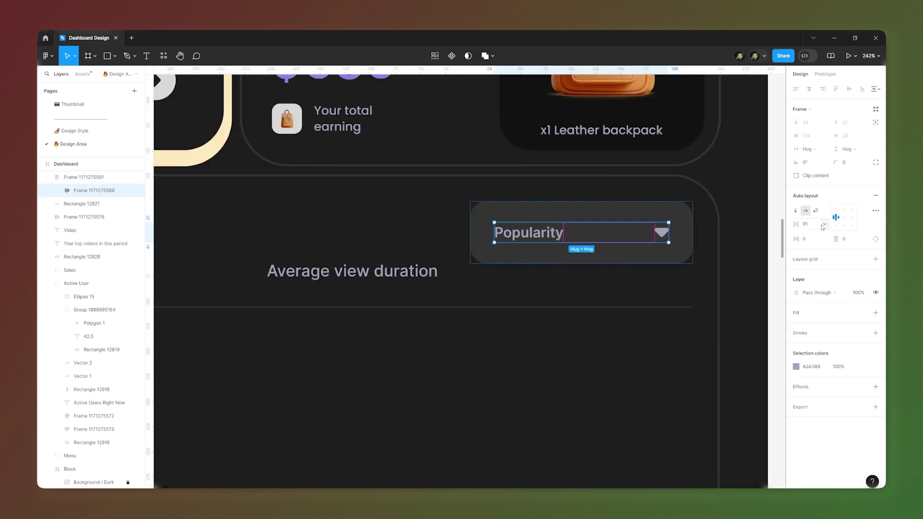
pyautogui.moveTo(797, 225); pyautogui.dragTo(784, 227)
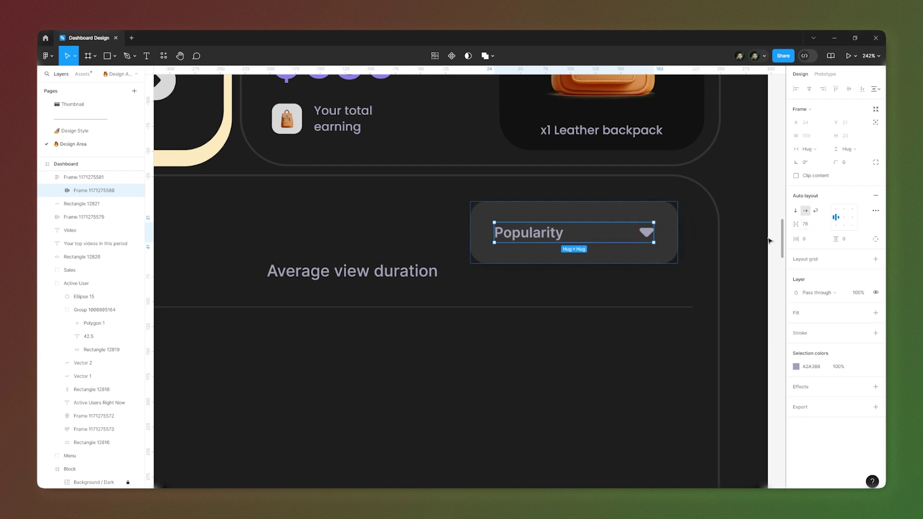
# Move the narrowed Popularity dropdown right toward the divider's right end.
pyautogui.click(319, 344)
pyautogui.moveTo(524, 233); pyautogui.dragTo(543, 233)
pyautogui.hotkey('shift', '1')
# Move the Views and Average view duration frame left along the header row to X 691.
pyautogui.keyDown('ctrl'); pyautogui.scroll(5, 502, 238); pyautogui.keyUp('ctrl')
pyautogui.click(502, 239)
pyautogui.moveTo(542, 244); pyautogui.dragTo(507, 243)
pyautogui.keyDown('ctrl'); pyautogui.scroll(-5, 559, 224); pyautogui.keyUp('ctrl')
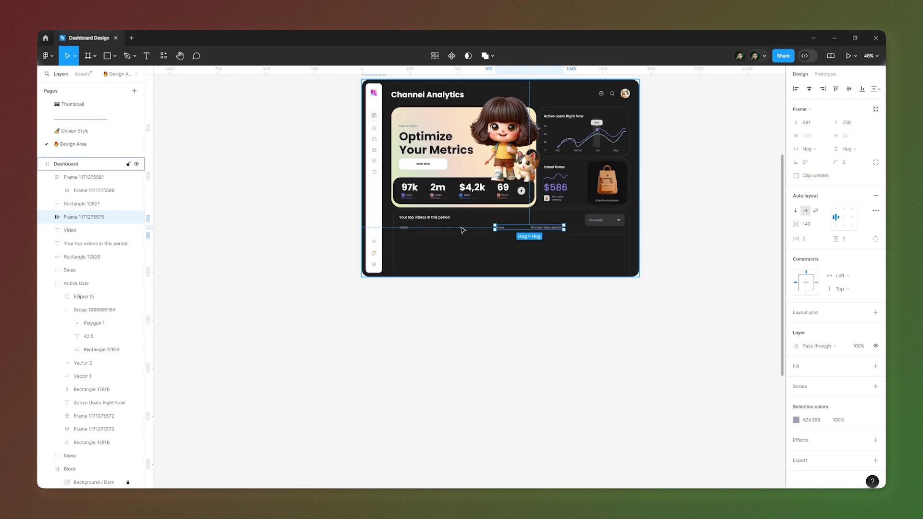
# Draw a thumbnail rectangle of about 110 × 62 below the divider under the Video label, at about X 208, Y 839.
pyautogui.keyDown('ctrl'); pyautogui.scroll(5, 452, 228); pyautogui.keyUp('ctrl')
pyautogui.keyDown('ctrl'); pyautogui.scroll(3, 353, 301); pyautogui.keyUp('ctrl')
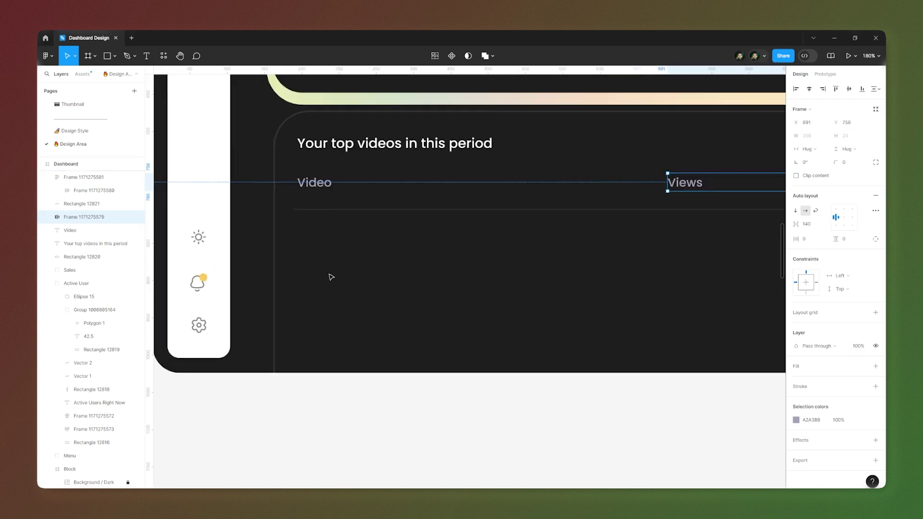
pyautogui.click(114, 56)
pyautogui.click(103, 75)
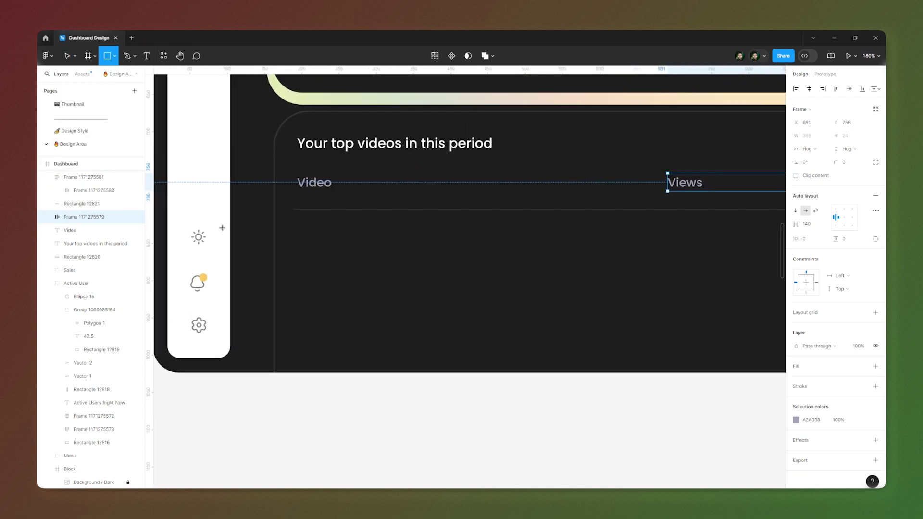
pyautogui.moveTo(308, 235)
pyautogui.mouseDown()
pyautogui.moveTo(403, 281)
pyautogui.moveTo(390, 281)
pyautogui.mouseUp()
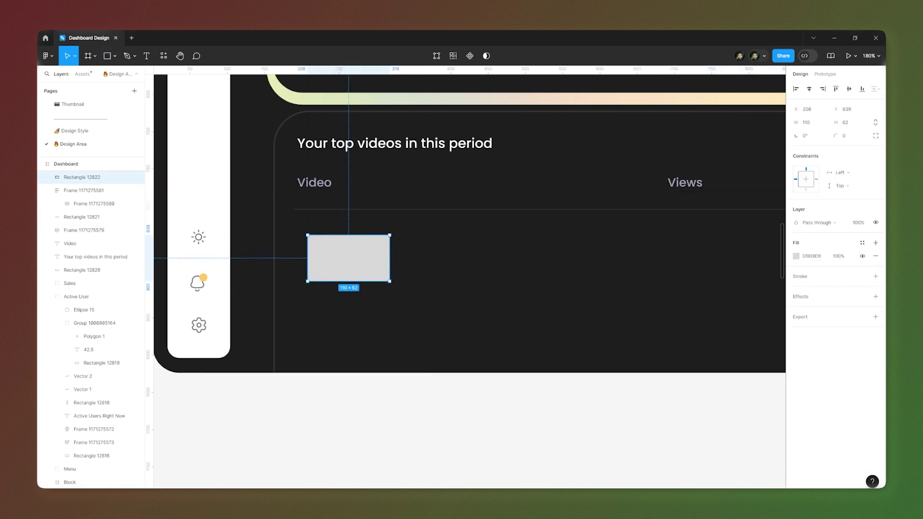
# Set the thumbnail rectangle's size to 128 × 88 and its corner radius to 12.
pyautogui.click(809, 121)
pyautogui.write('128')
pyautogui.click(865, 124)
pyautogui.write('88')
pyautogui.press('Return')
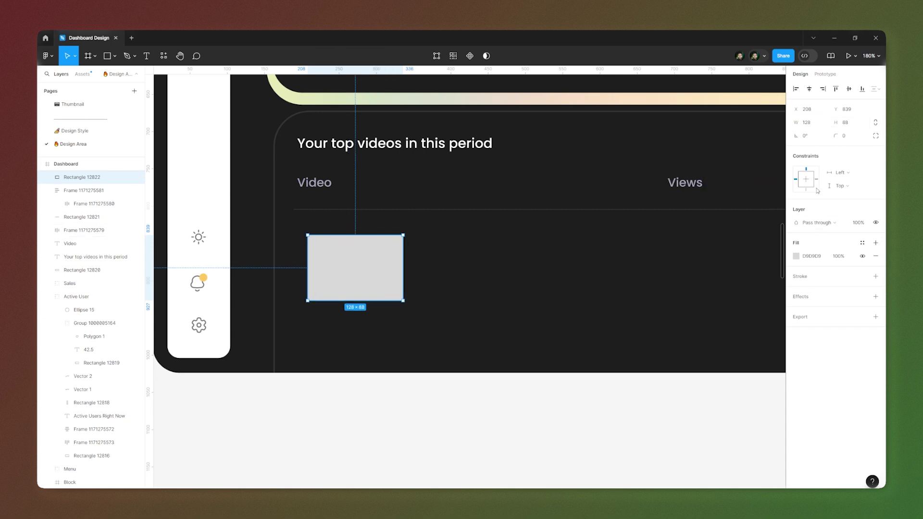
pyautogui.click(836, 136)
pyautogui.write('12')
pyautogui.press('Return')
# Place the rounded thumbnail at X 198, Y 845 and add a copy directly below it at Y 945.
pyautogui.moveTo(372, 271); pyautogui.dragTo(339, 338)
pyautogui.press('Down')
pyautogui.press('Down')
pyautogui.press('Down')
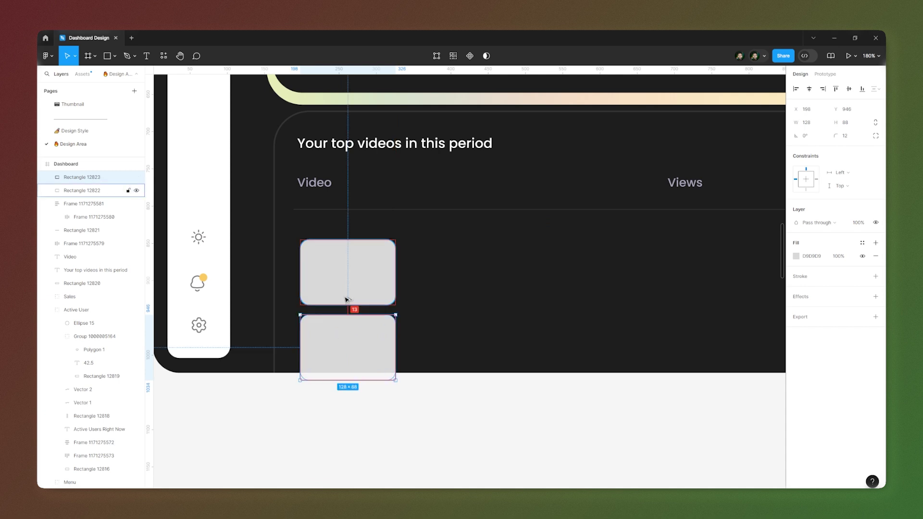
pyautogui.press('Up')
pyautogui.scroll(-2, 201, 282)
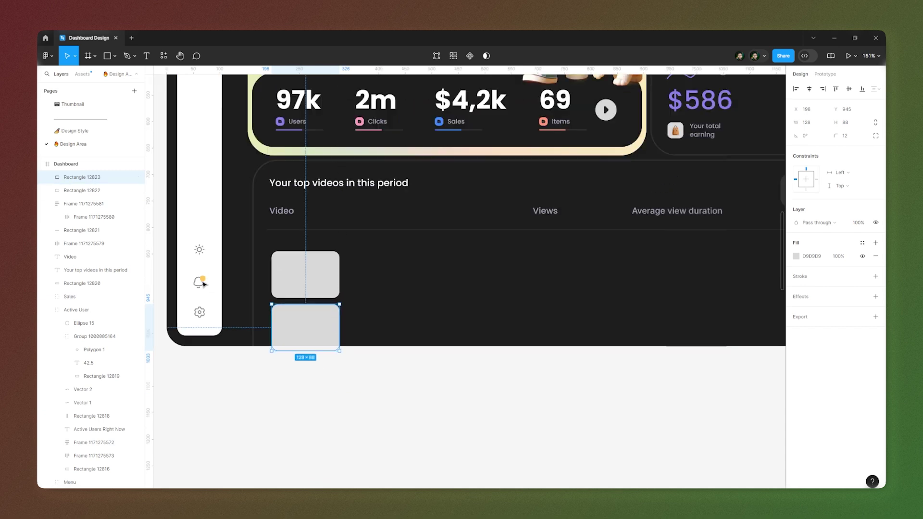
pyautogui.scroll(3, 312, 260)
# Shift the upper thumbnail left to X 194, in line with the Video label, and fill it with the puppy image.
pyautogui.click(295, 290)
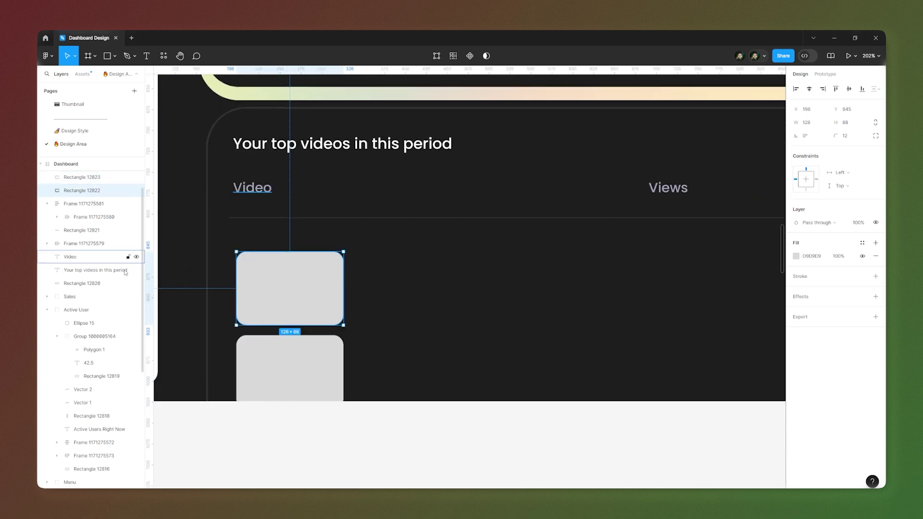
pyautogui.moveTo(263, 313); pyautogui.dragTo(260, 314)
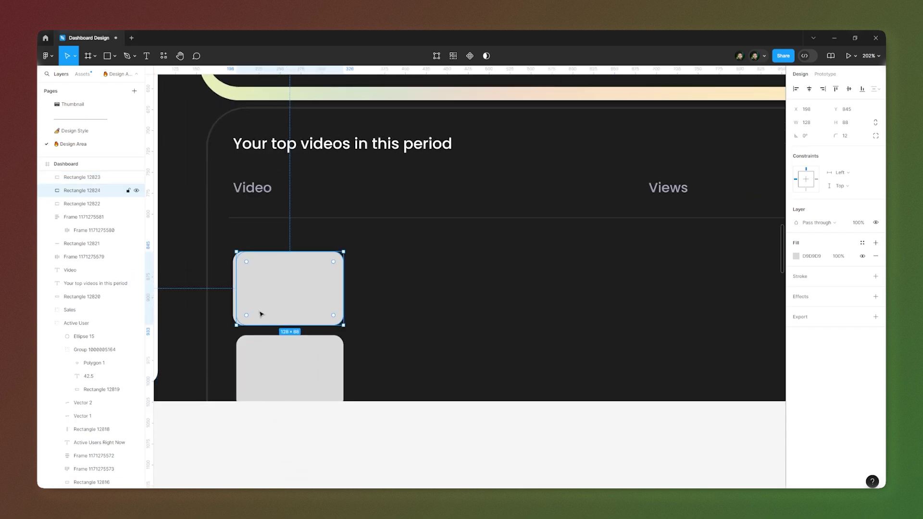
pyautogui.moveTo(260, 314); pyautogui.dragTo(257, 315)
pyautogui.hotkey('ctrl', 'v')
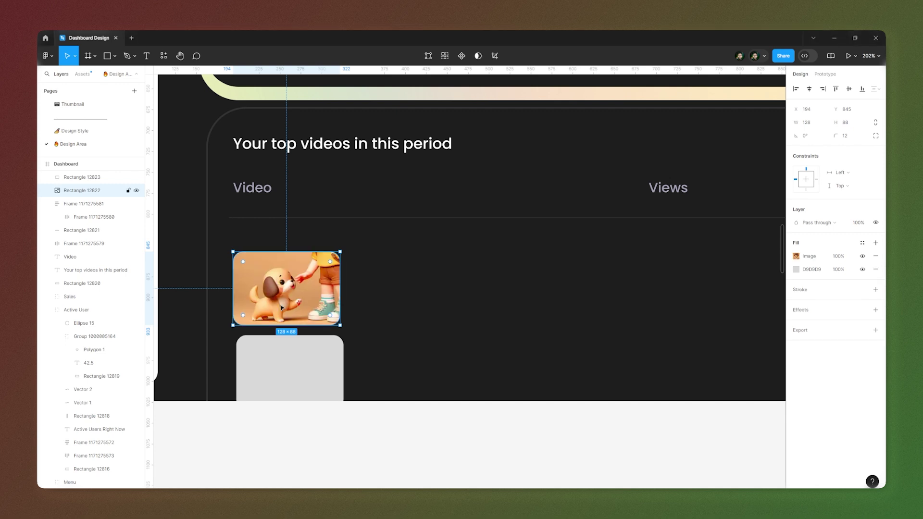
# Fill the lower thumbnail with the image of a child carrying cardboard boxes.
pyautogui.click(289, 370)
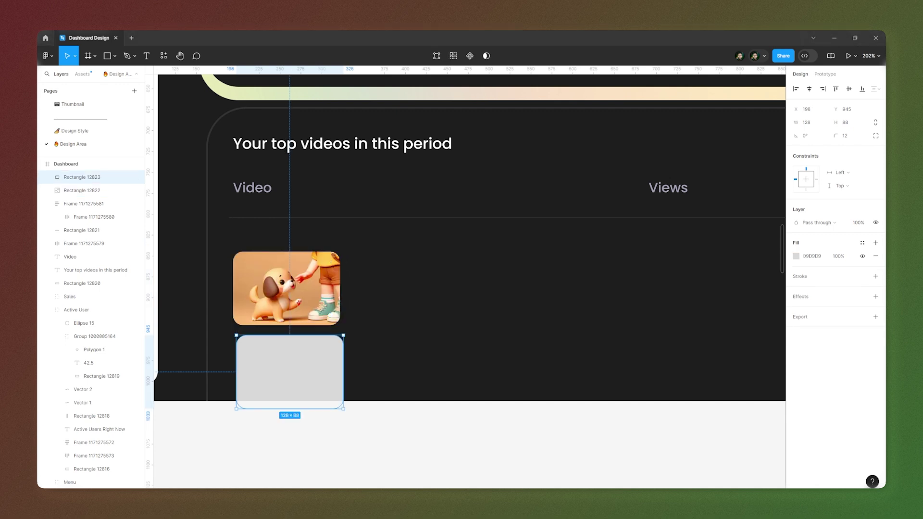
pyautogui.hotkey('ctrl', 'v')
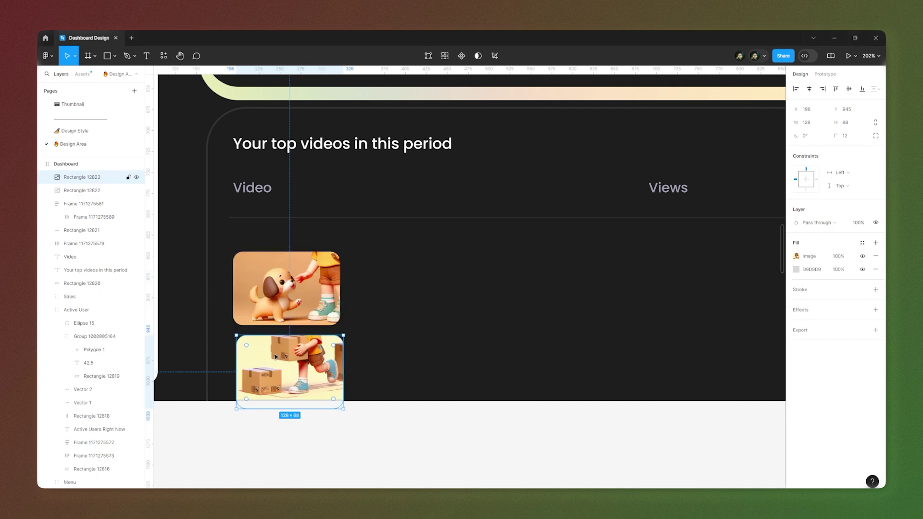
pyautogui.doubleClick(283, 362)
pyautogui.moveTo(292, 360)
pyautogui.mouseDown()
pyautogui.moveTo(304, 388)
pyautogui.moveTo(302, 371)
pyautogui.mouseUp()
pyautogui.click(309, 437)
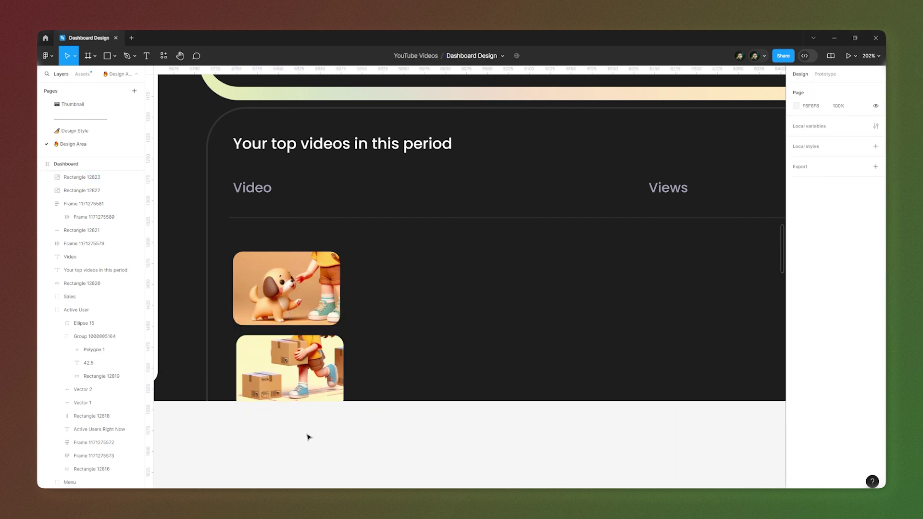
# Place the "Teaching your pet basic commands (sit and give paw)" title block with its Pets Series line beside both thumbnails.
pyautogui.scroll(-6, 197, 318)
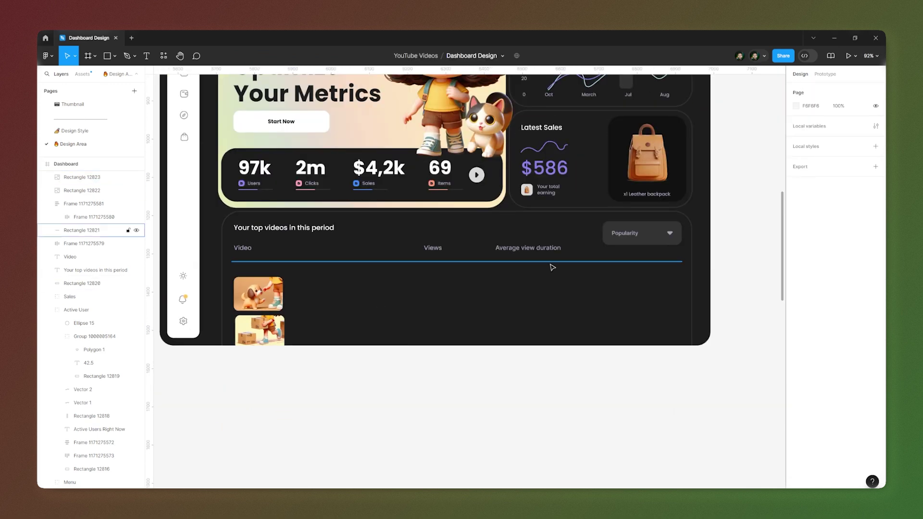
pyautogui.scroll(5, 326, 280)
pyautogui.scroll(-4, 327, 281)
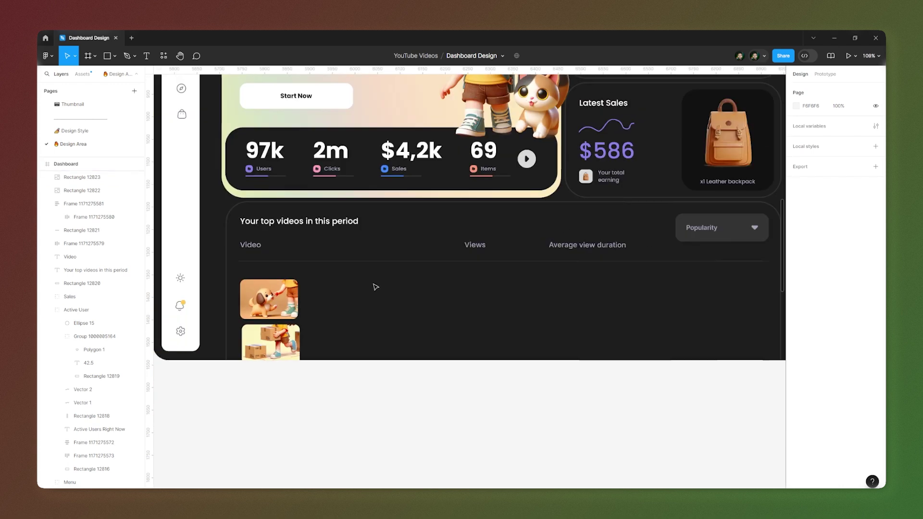
pyautogui.scroll(3, 375, 286)
pyautogui.scroll(3, 321, 291)
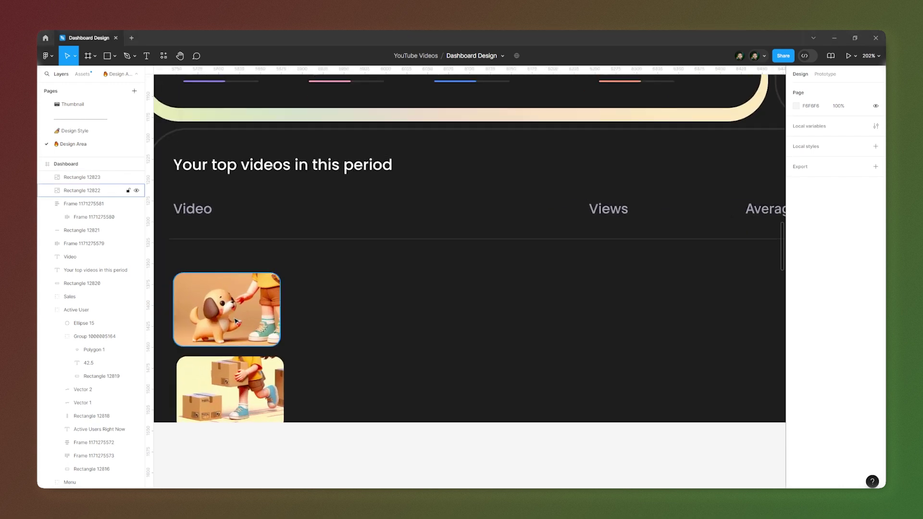
pyautogui.hotkey('ctrl', 'v')
pyautogui.moveTo(387, 308); pyautogui.dragTo(387, 391)
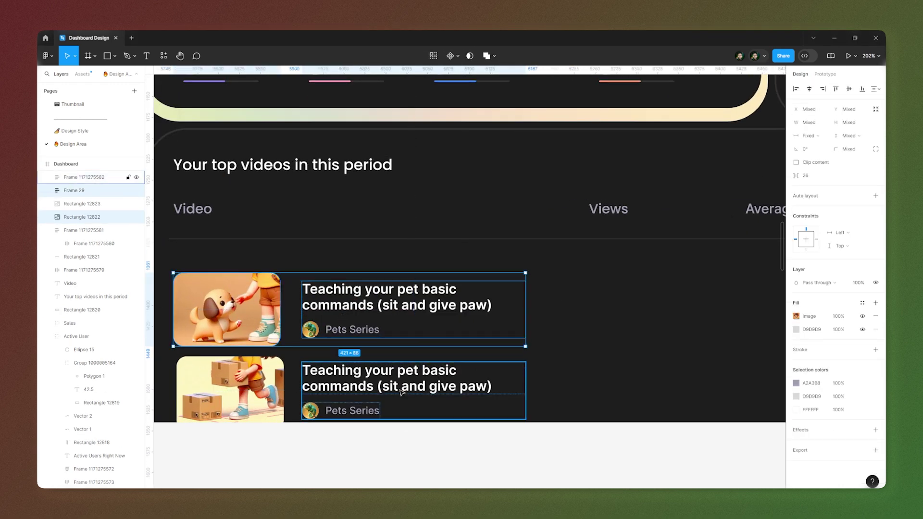
pyautogui.keyDown('shift'); pyautogui.click(431, 421); pyautogui.keyUp('shift')
# Combine the first row's thumbnail and title block in a horizontal auto layout with a spacing of 24.
pyautogui.scroll(-3, 255, 336)
pyautogui.click(336, 314)
pyautogui.keyDown('shift'); pyautogui.click(241, 322); pyautogui.keyUp('shift')
pyautogui.hotkey('shift', 'a')
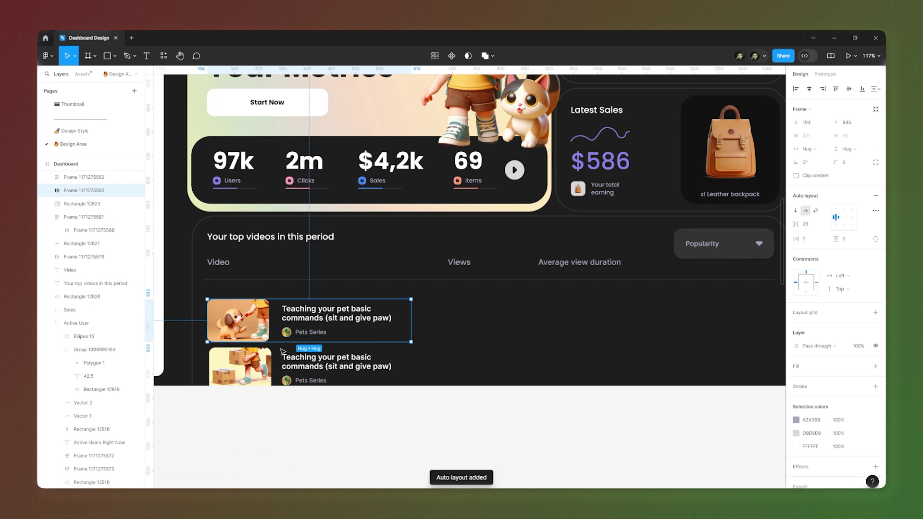
pyautogui.scroll(3, 166, 351)
pyautogui.click(807, 224)
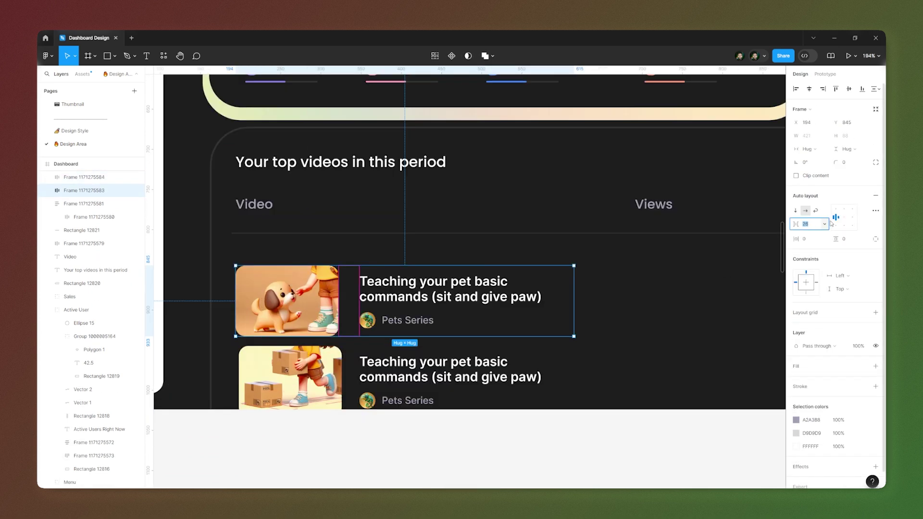
pyautogui.write('24')
pyautogui.press('Return')
# Set the spacing between thumbnail and title block in the second video row to 24.
pyautogui.click(495, 380)
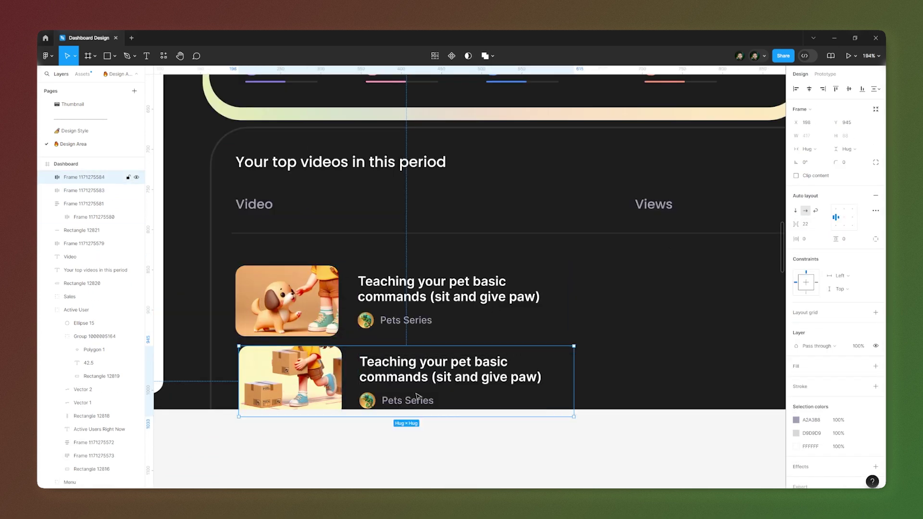
pyautogui.click(824, 225)
pyautogui.click(824, 226)
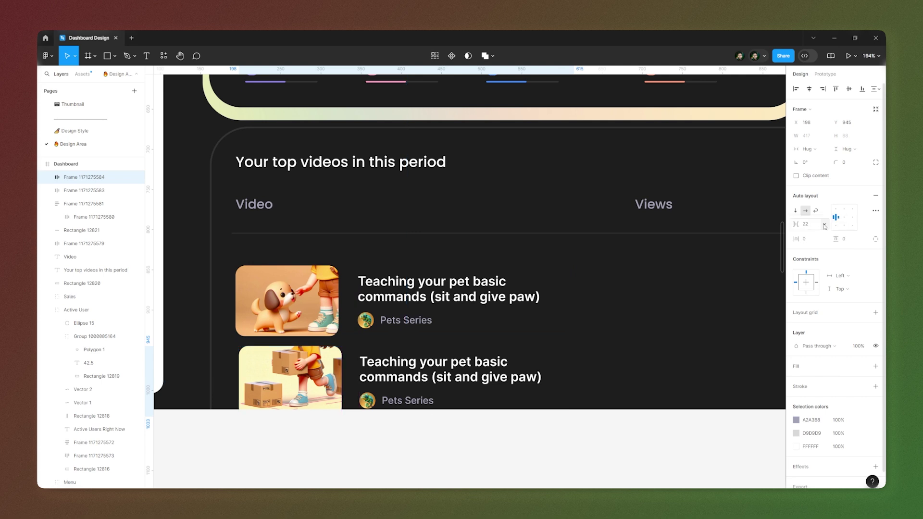
pyautogui.write('24')
pyautogui.press('Return')
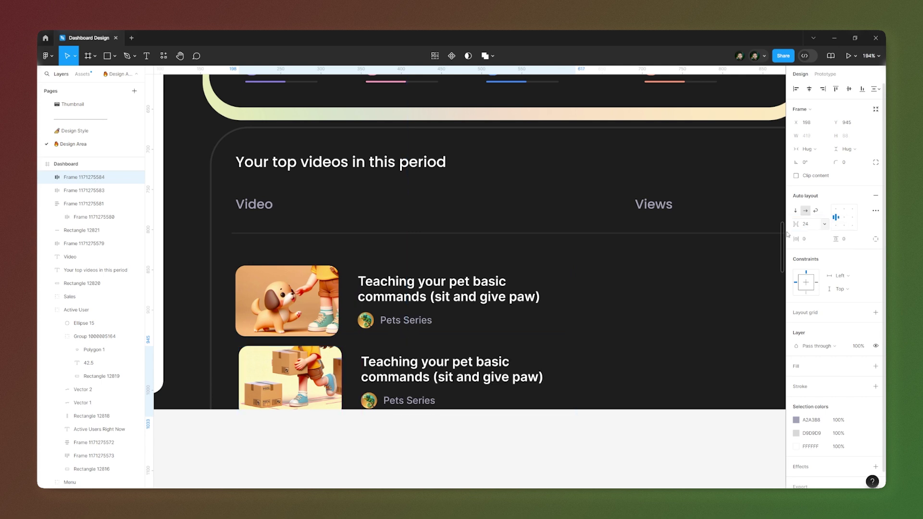
pyautogui.scroll(-5, 366, 391)
pyautogui.click(367, 391)
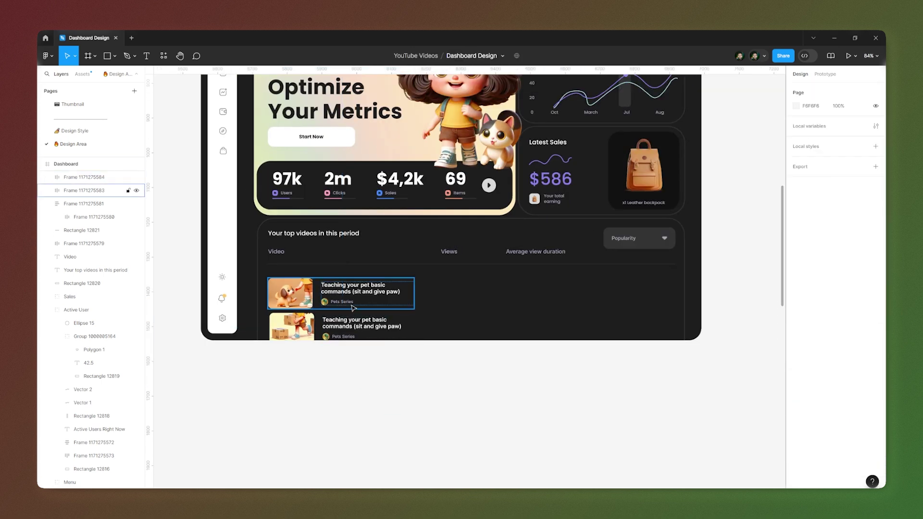
# Add "18.4k views" and "12:25 (19.86%)" entries under Views and Average view duration in both video rows.
pyautogui.scroll(3, 422, 289)
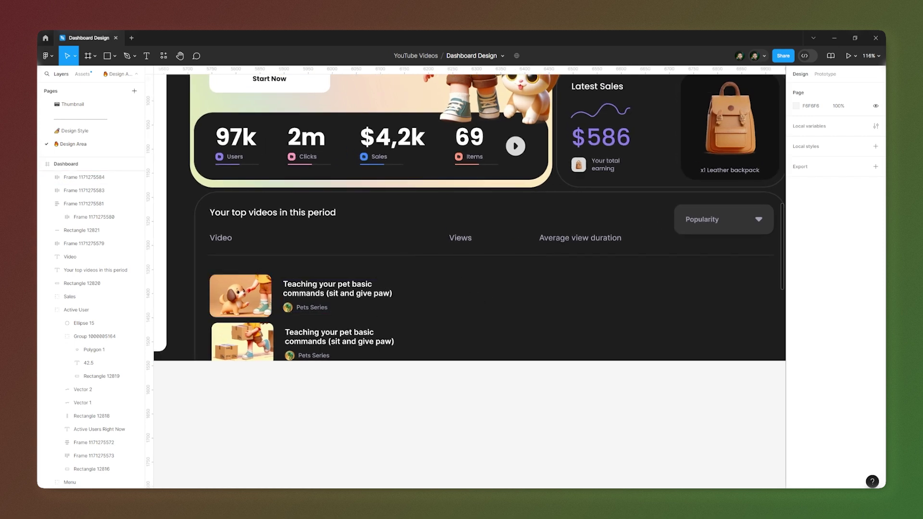
pyautogui.hotkey('ctrl', 'v')
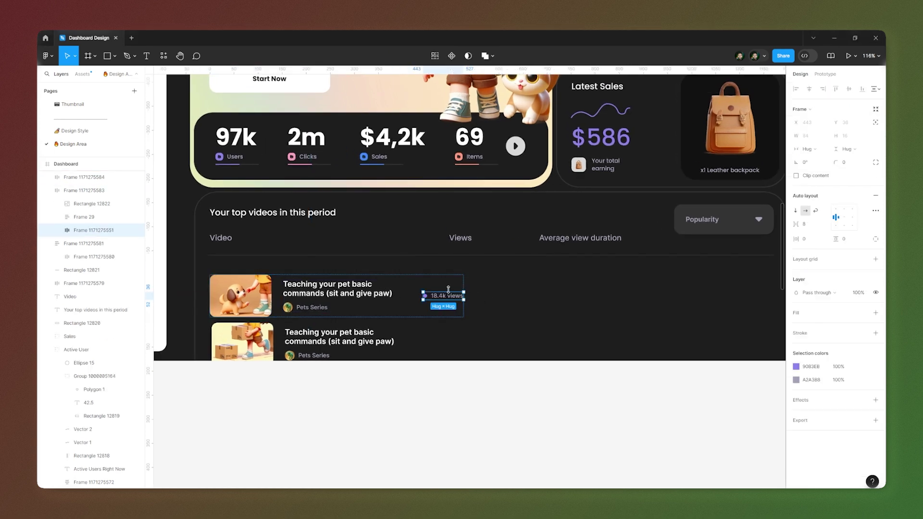
pyautogui.hscroll(3, 469, 224)
pyautogui.hotkey('ctrl', 'v')
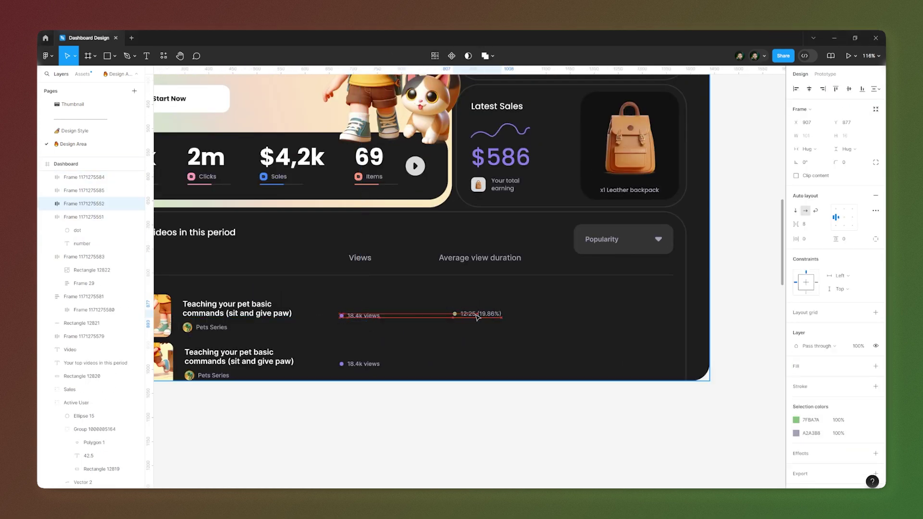
pyautogui.hotkey('ctrl', 'v')
pyautogui.hotkey('shift', 'Return')
pyautogui.click(442, 412)
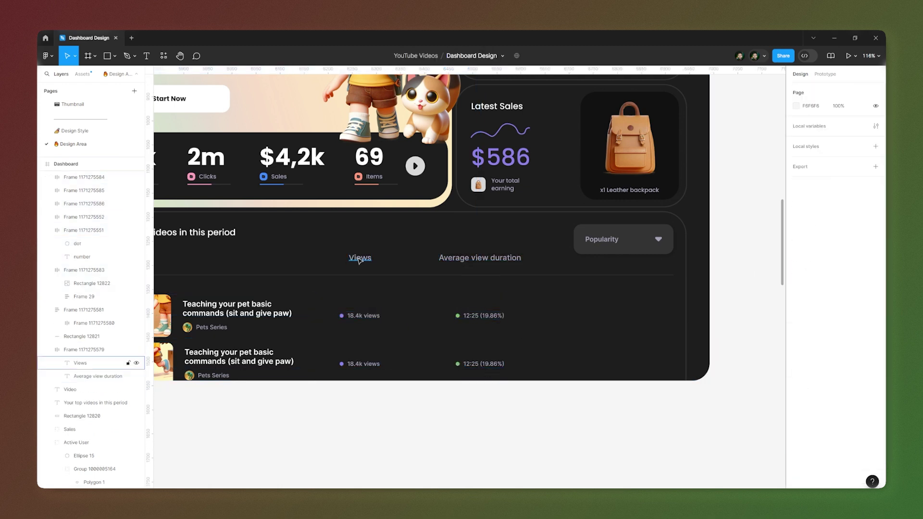
# Add a three-dot icon at the far right end of each of the two video rows, level with the stats.
pyautogui.hotkey('ctrl', 'v')
pyautogui.moveTo(438, 282); pyautogui.dragTo(655, 375)
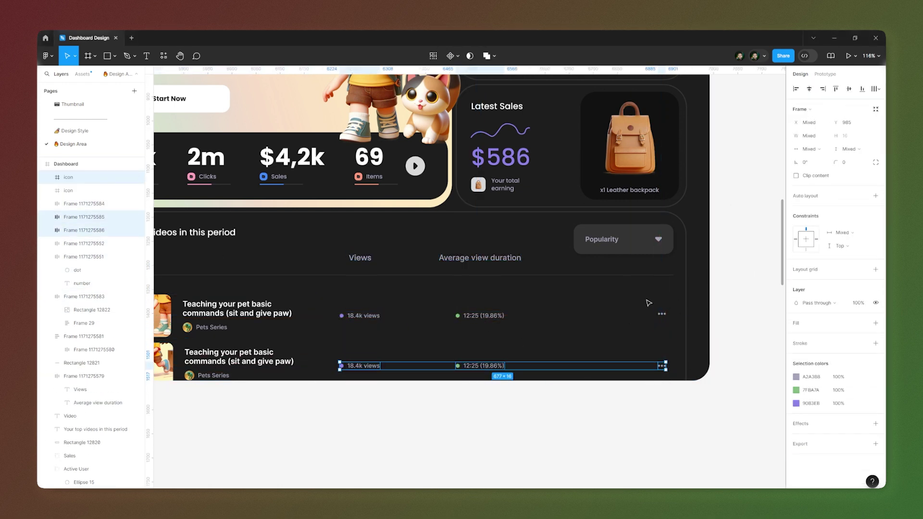
pyautogui.keyDown('shift'); pyautogui.click(661, 314); pyautogui.keyUp('shift')
pyautogui.scroll(5, 661, 313)
pyautogui.press('Escape')
# Review the whole dark dashboard, from the Channel Analytics header down to the top videos section.
pyautogui.scroll(-5, 676, 267)
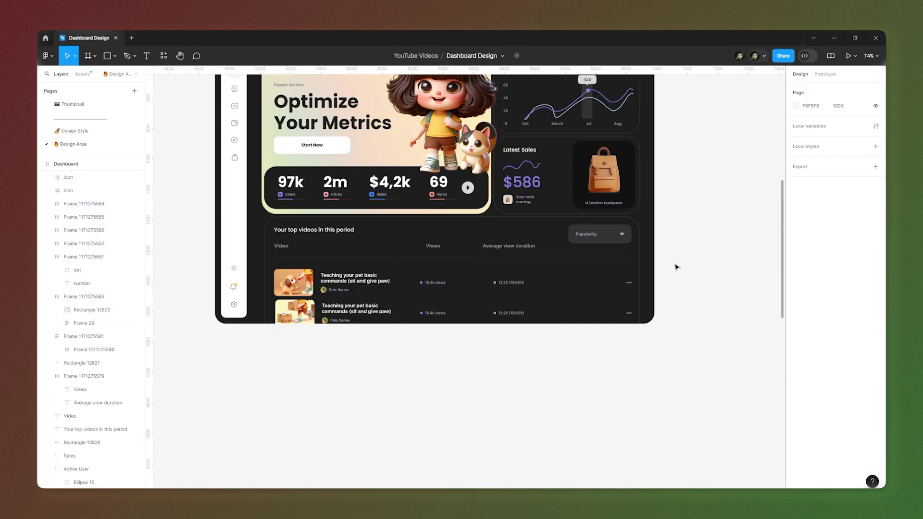
pyautogui.scroll(2, 326, 283)
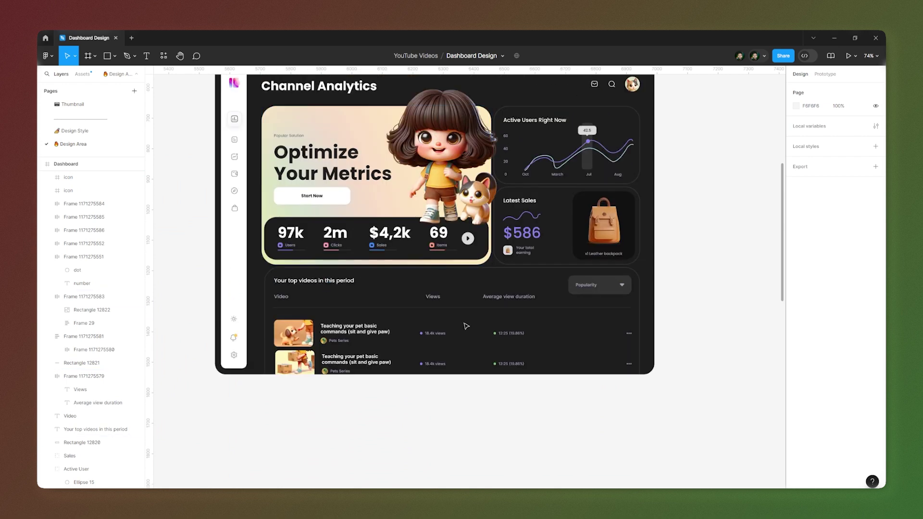
pyautogui.scroll(2, 457, 330)
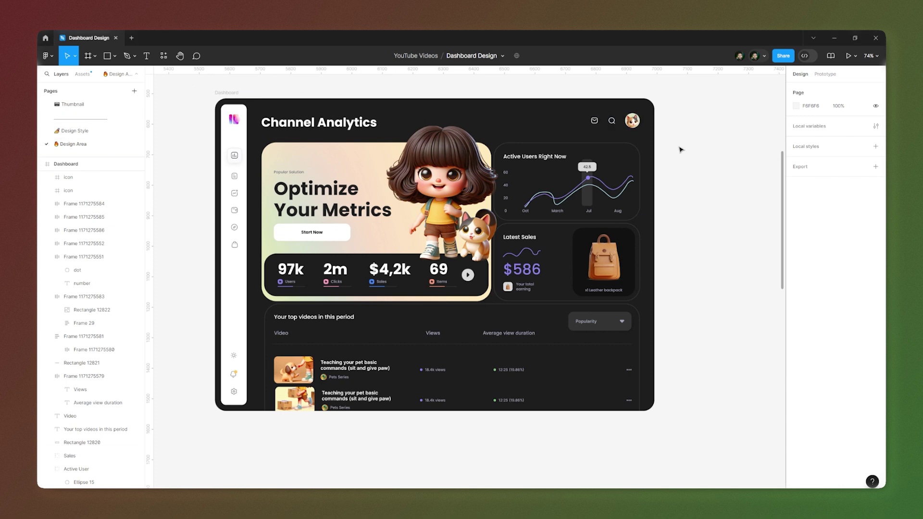
pyautogui.scroll(2, 624, 182)
pyautogui.scroll(-4, 542, 185)
pyautogui.scroll(5, 625, 206)
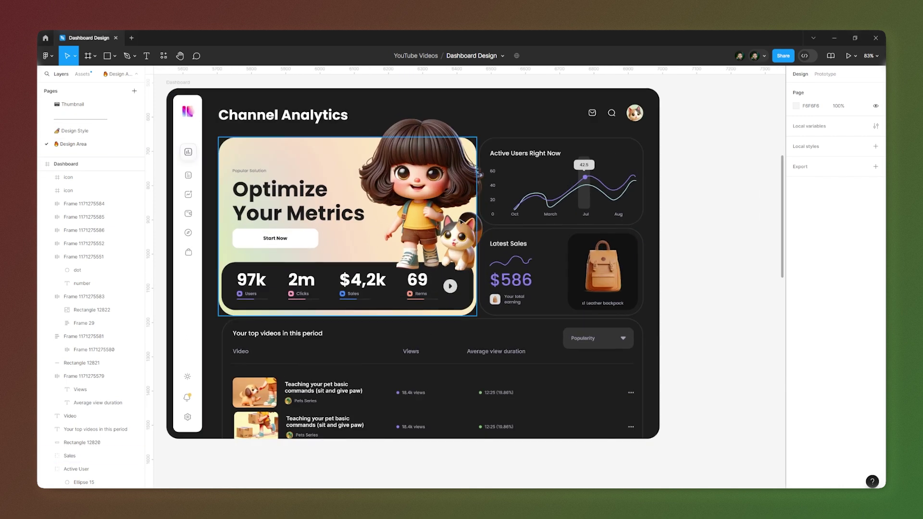
pyautogui.scroll(-3, 478, 233)
pyautogui.scroll(5, 413, 204)
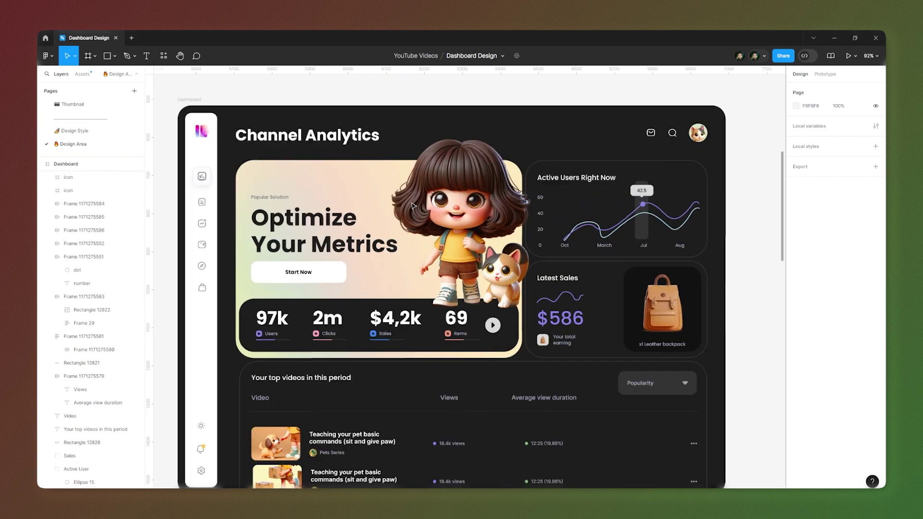
pyautogui.scroll(-1, 412, 205)
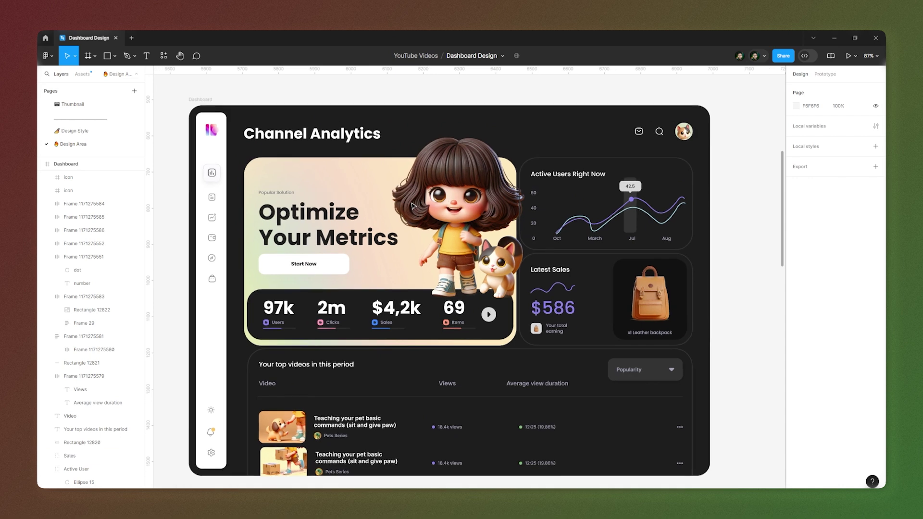
pyautogui.scroll(-1, 412, 206)
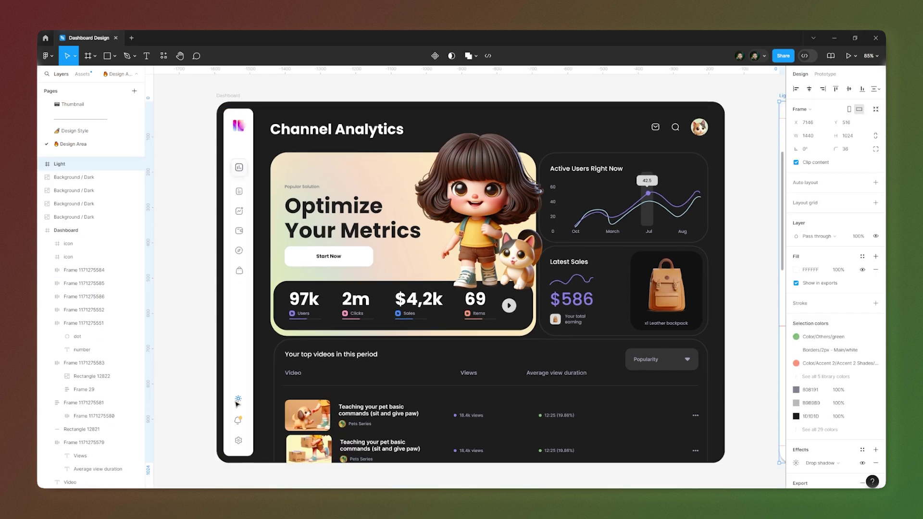
# Examine the dark dashboard's sidebar icons, including the sun icon, and compare them with the Light frame's sidebar.
pyautogui.keyDown('ctrl'); pyautogui.click(237, 398); pyautogui.keyUp('ctrl')
pyautogui.click(193, 363)
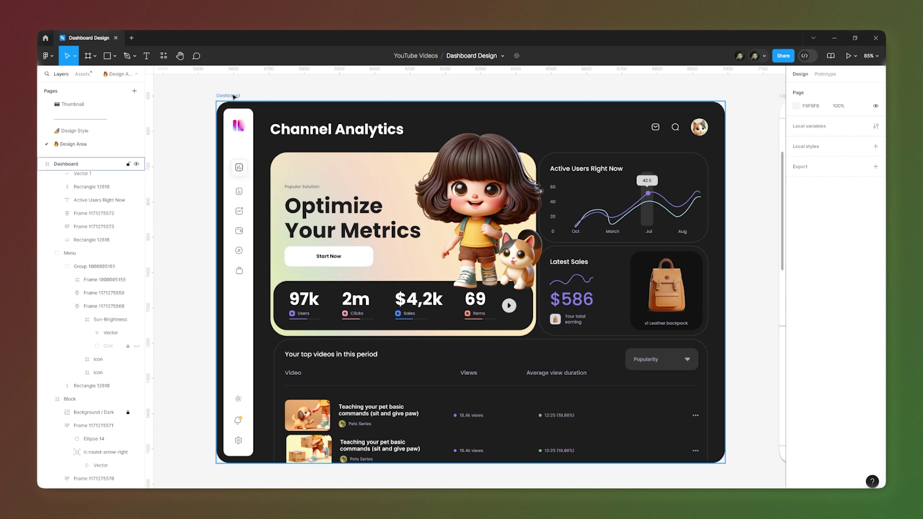
pyautogui.hscroll(15, 404, 159)
pyautogui.scroll(1, 407, 161)
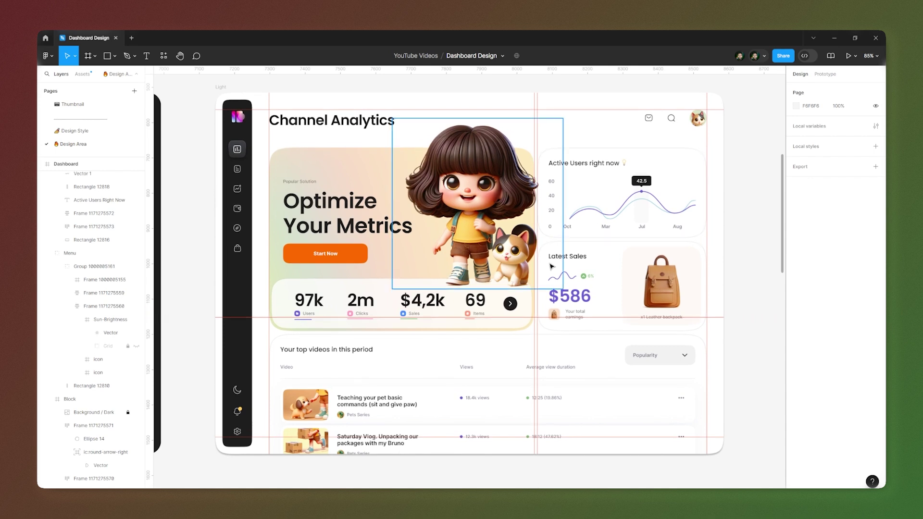
pyautogui.hscroll(-15, 551, 267)
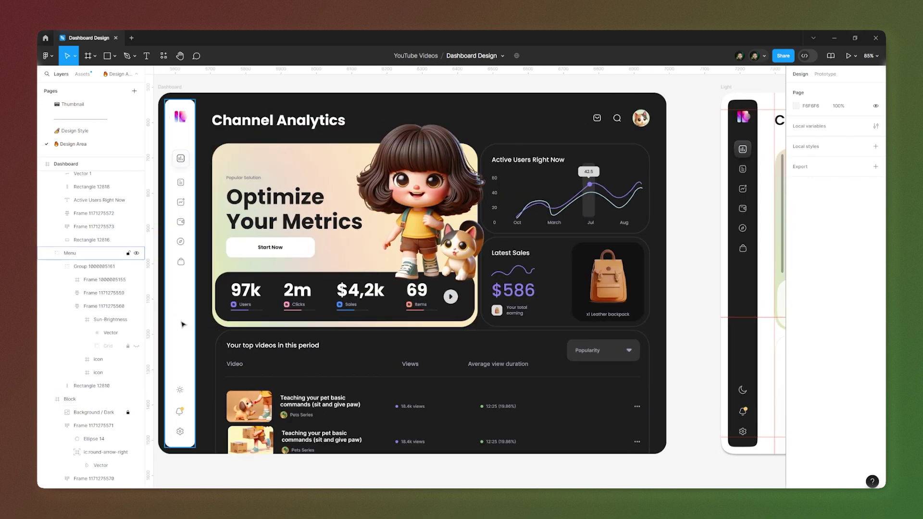
pyautogui.doubleClick(181, 399)
pyautogui.scroll(-5, 177, 394)
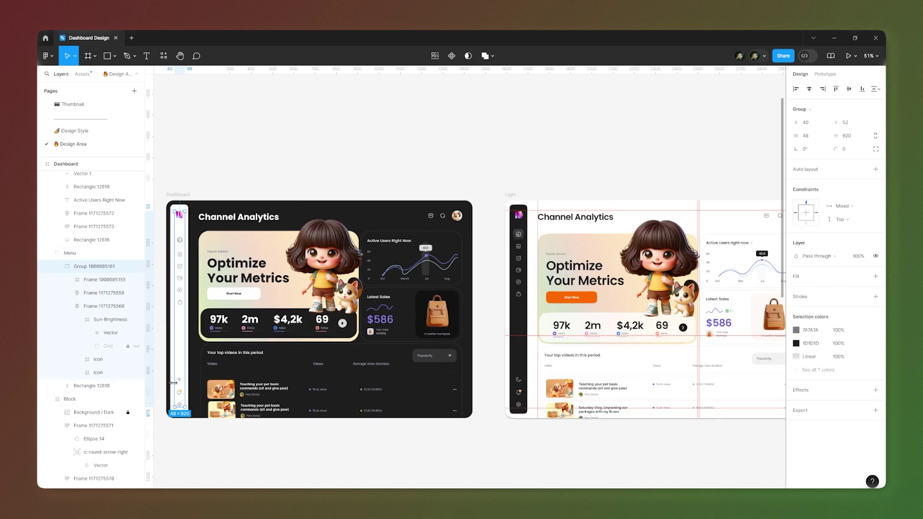
# Link the sun icon in the dark dashboard's sidebar to the Light frame with an on-click Navigate to interaction.
pyautogui.click(180, 382)
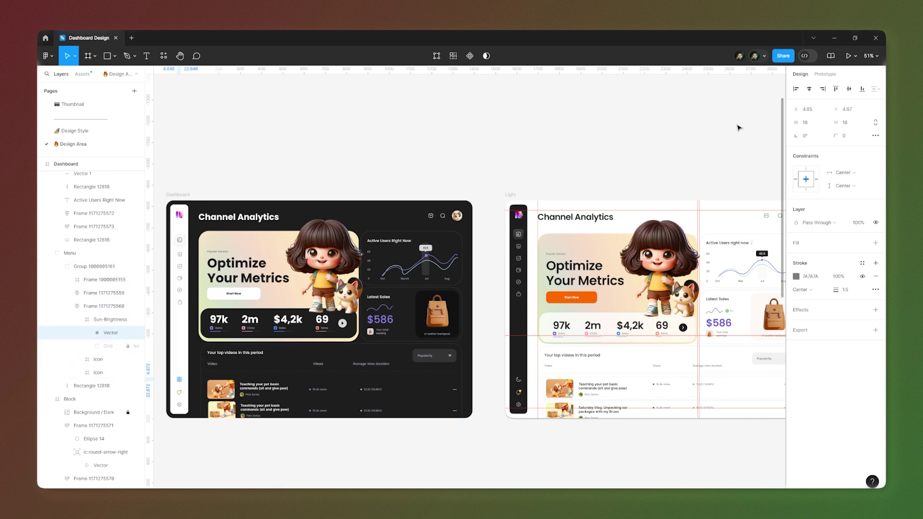
pyautogui.click(825, 73)
pyautogui.scroll(5, 190, 382)
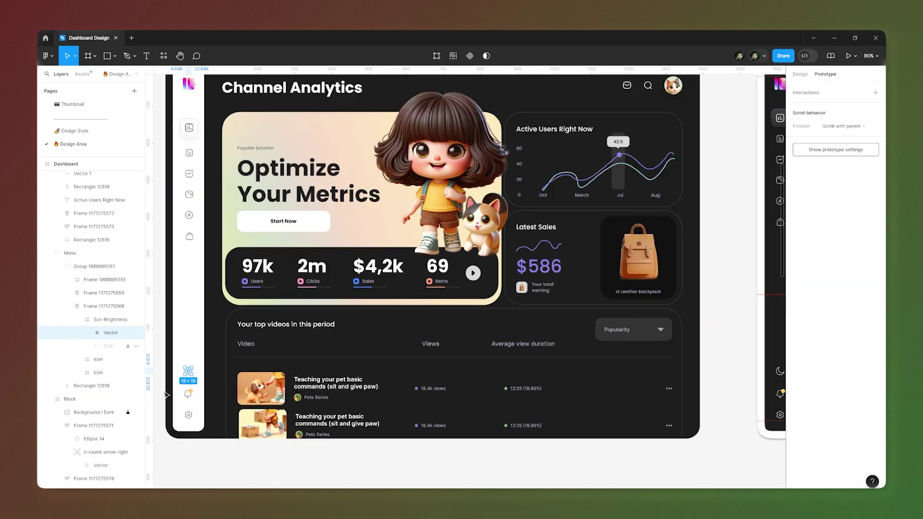
pyautogui.moveTo(193, 371); pyautogui.dragTo(764, 278)
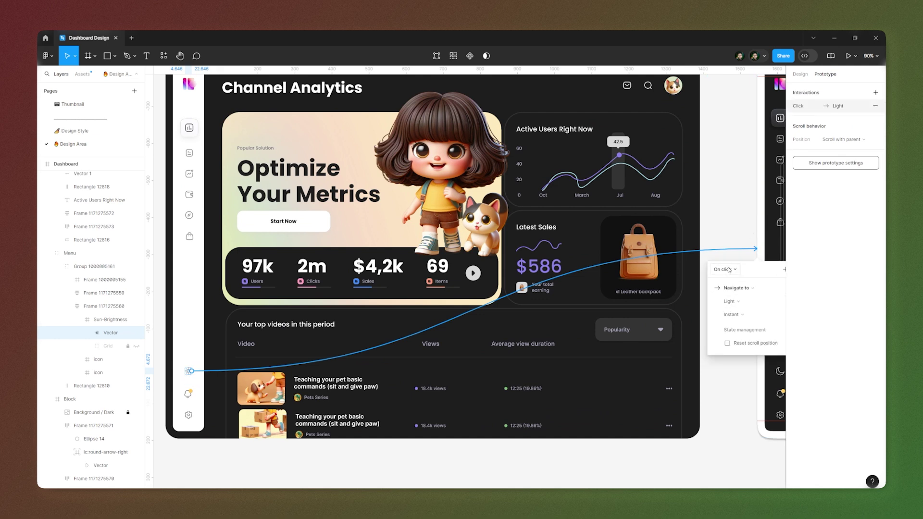
pyautogui.click(748, 302)
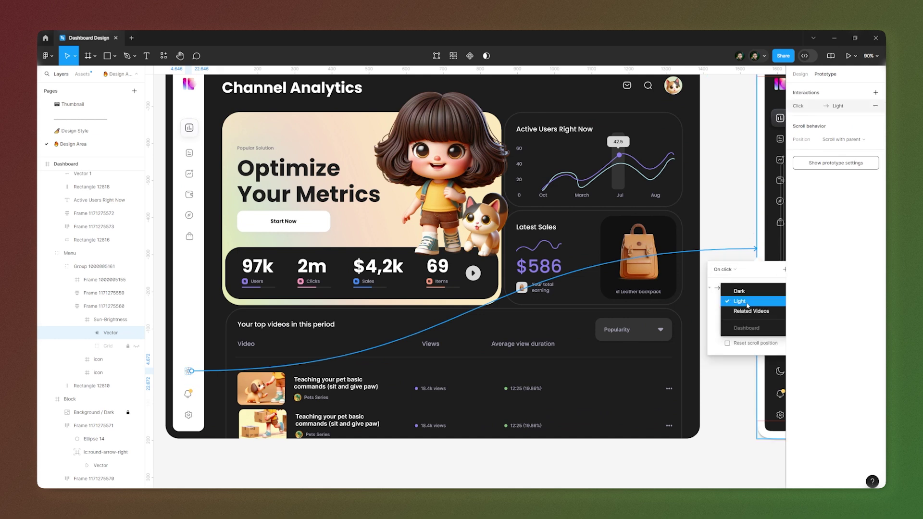
pyautogui.click(748, 302)
# Set the sun icon interaction's animation to Smart animate with the Slow curve.
pyautogui.click(741, 317)
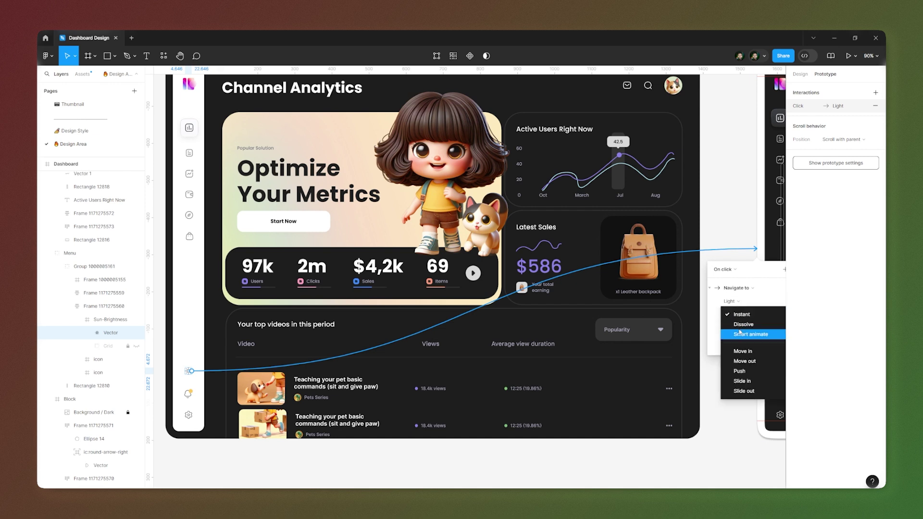
pyautogui.click(739, 332)
pyautogui.click(744, 331)
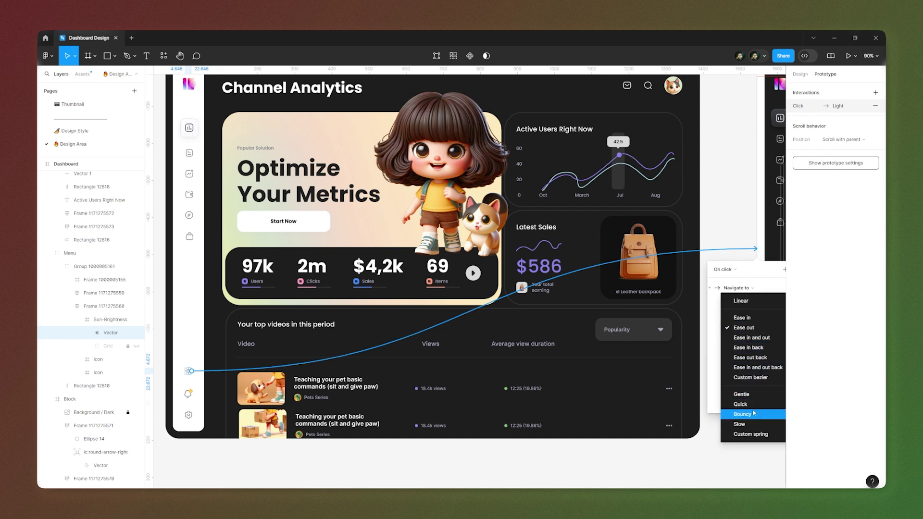
pyautogui.click(752, 424)
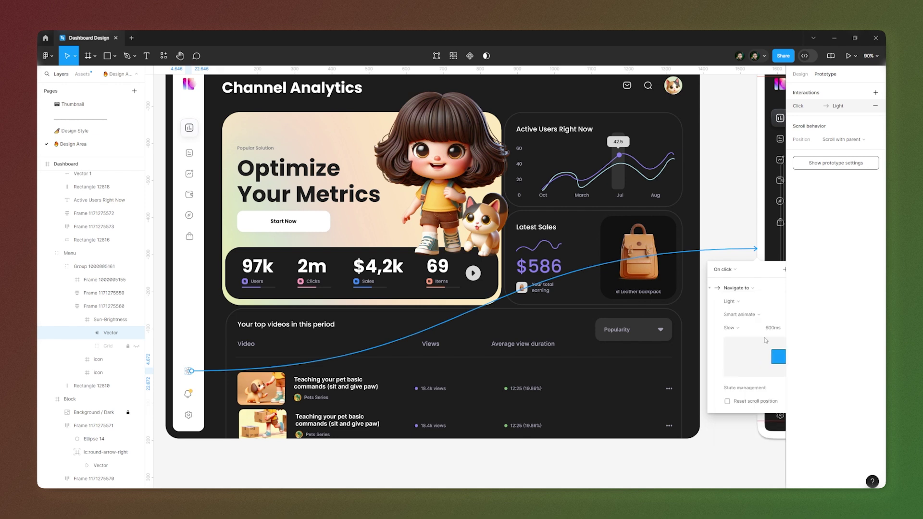
# Link the moon icon in the Light frame's sidebar to the Dashboard frame with an on-click Smart animate interaction.
pyautogui.scroll(-5, 649, 345)
pyautogui.click(533, 349)
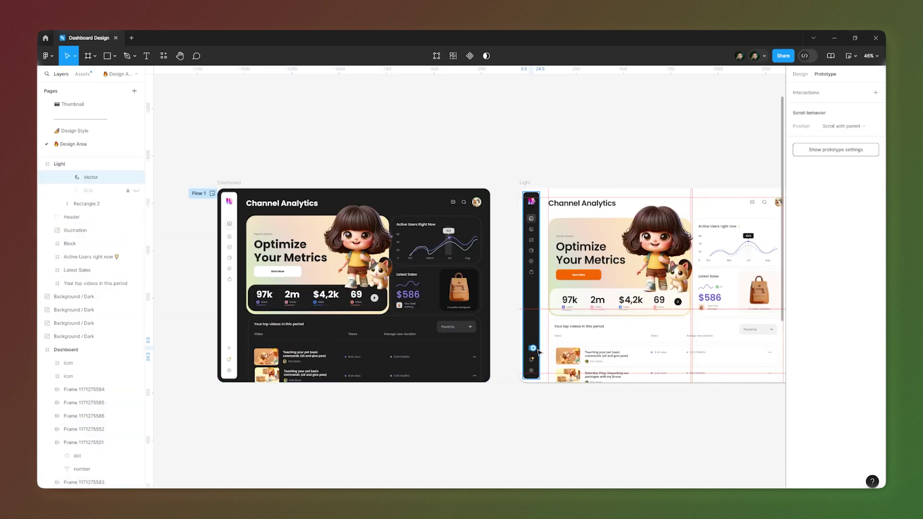
pyautogui.moveTo(530, 348); pyautogui.dragTo(360, 347)
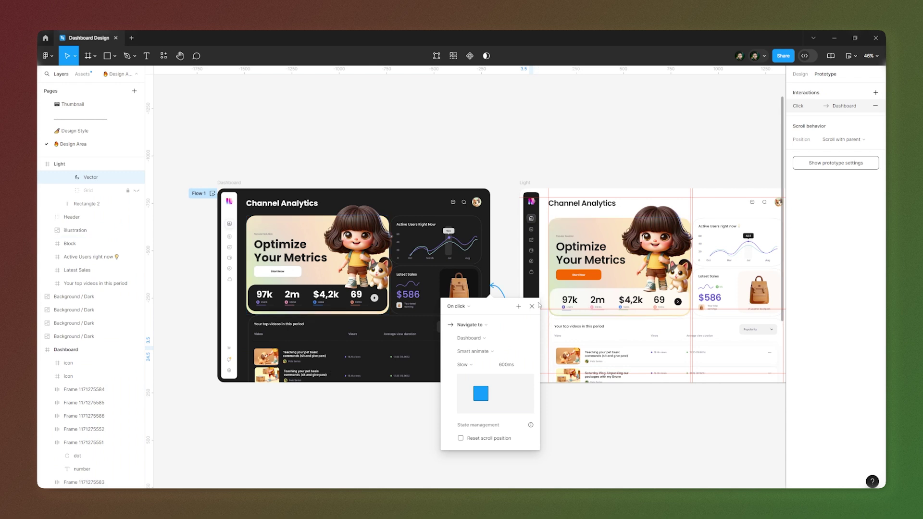
pyautogui.click(532, 306)
# Preview the prototype from the Dashboard frame and test switching between dark and light with the sun and moon icons.
pyautogui.click(224, 184)
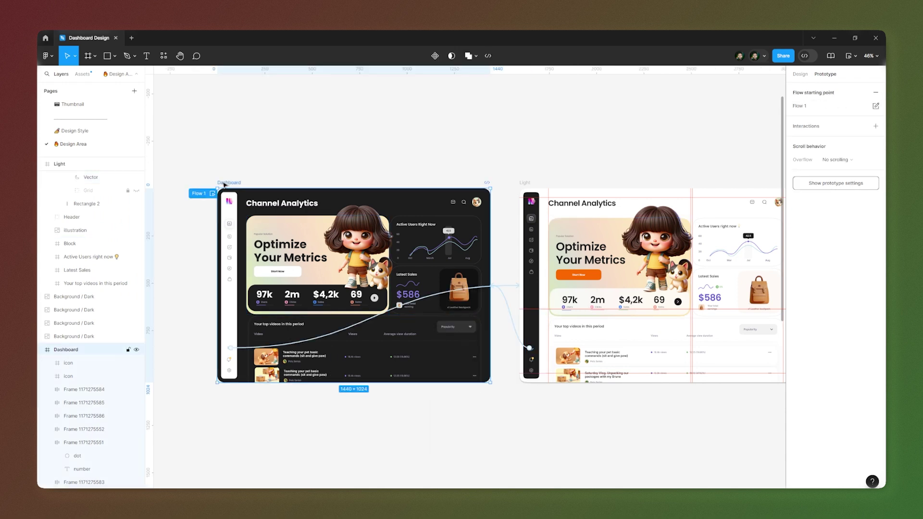
pyautogui.click(845, 58)
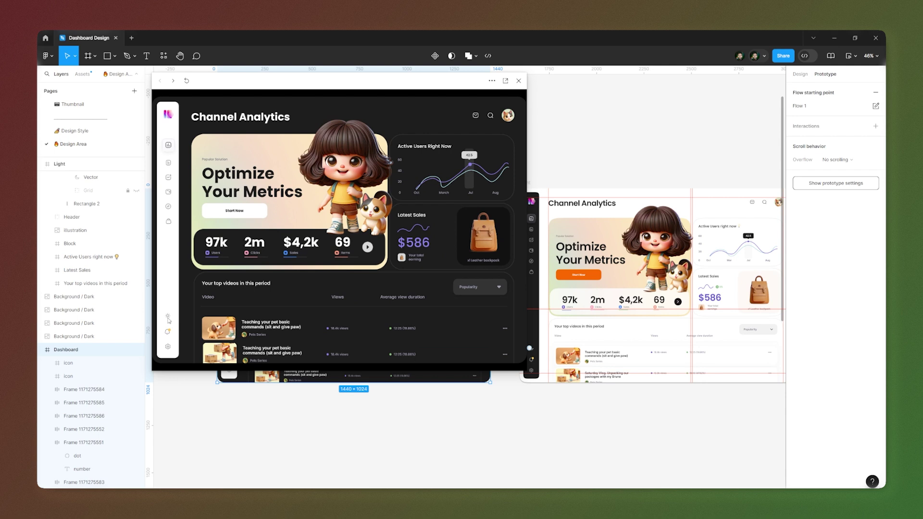
pyautogui.click(168, 318)
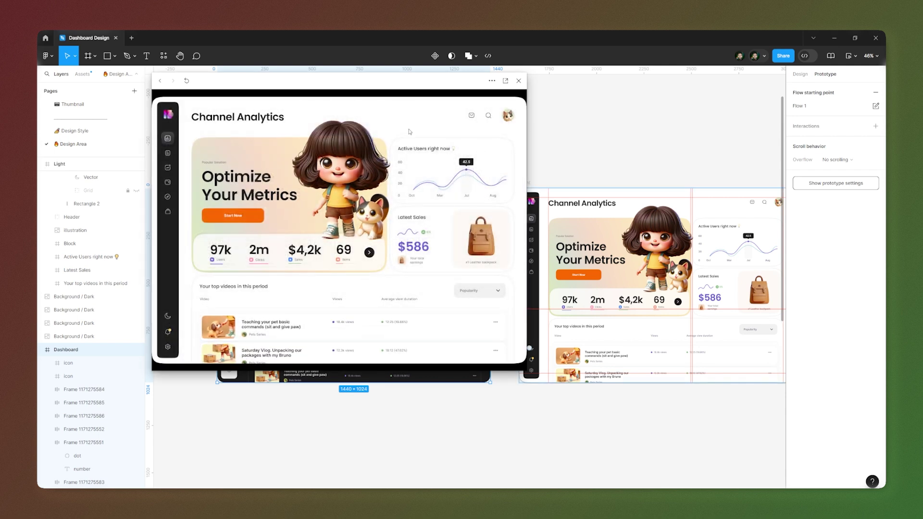
pyautogui.click(166, 318)
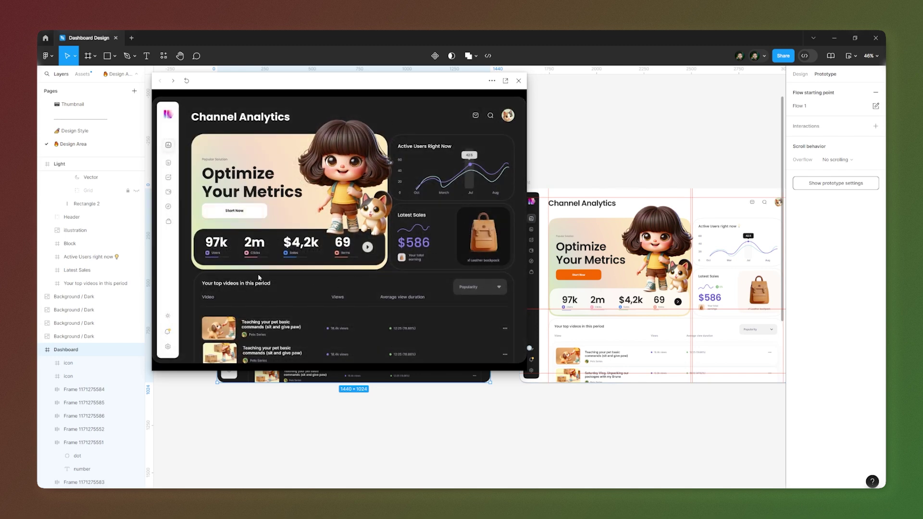
pyautogui.click(168, 317)
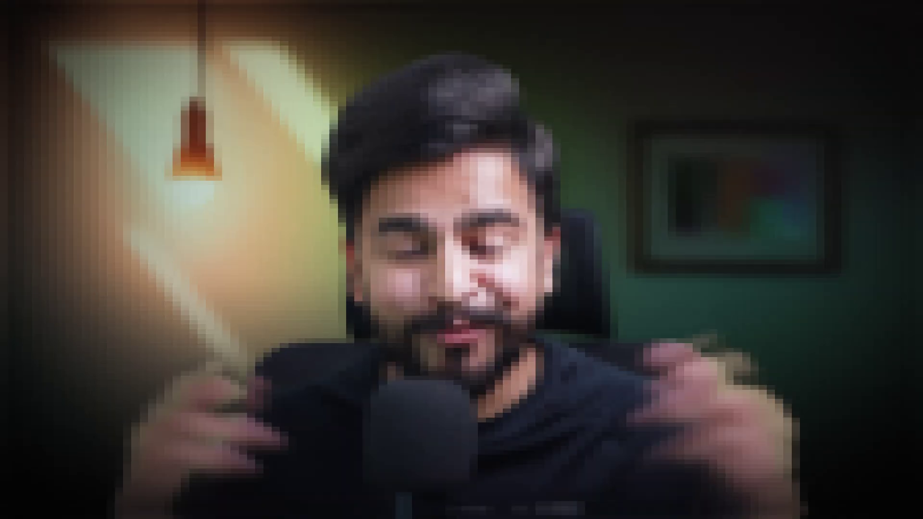